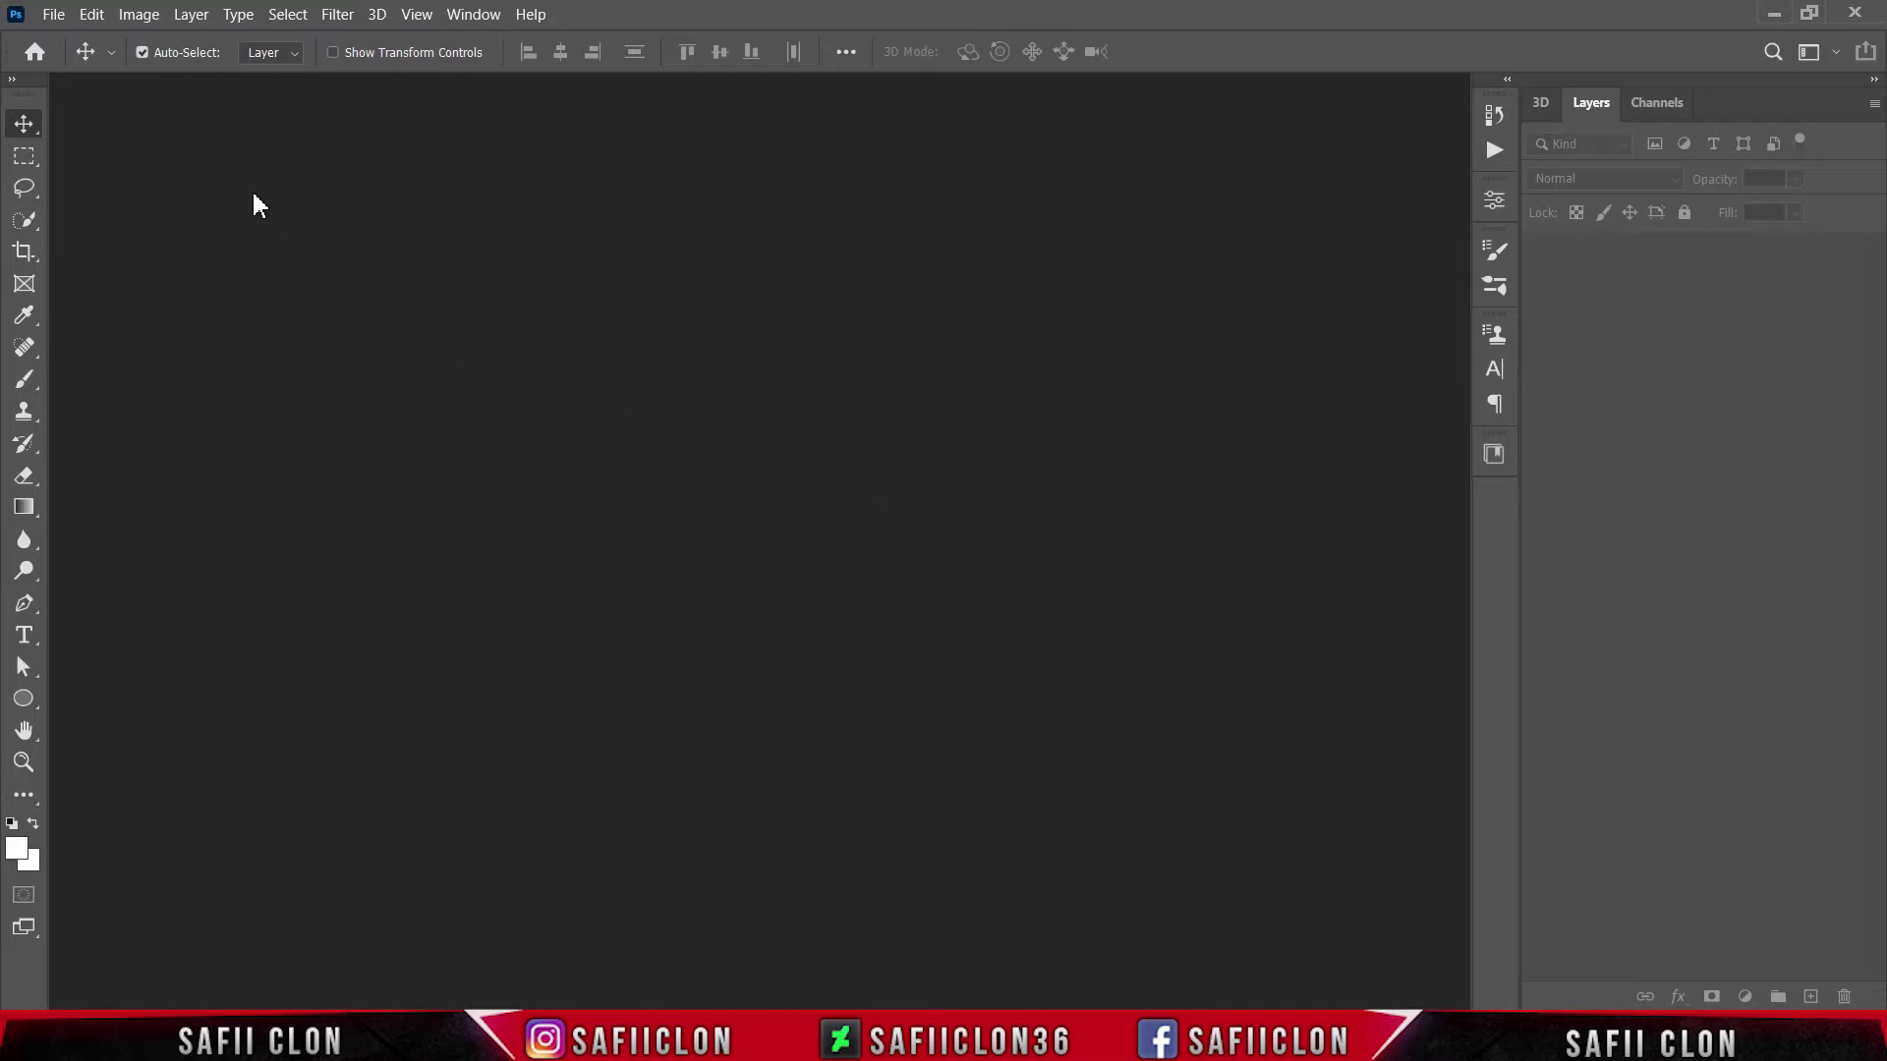
- Create a new document via File > New at 1920 × 1080 px and 300 pixels/inch
{"action": "left_click", "coordinate": [49, 15]}
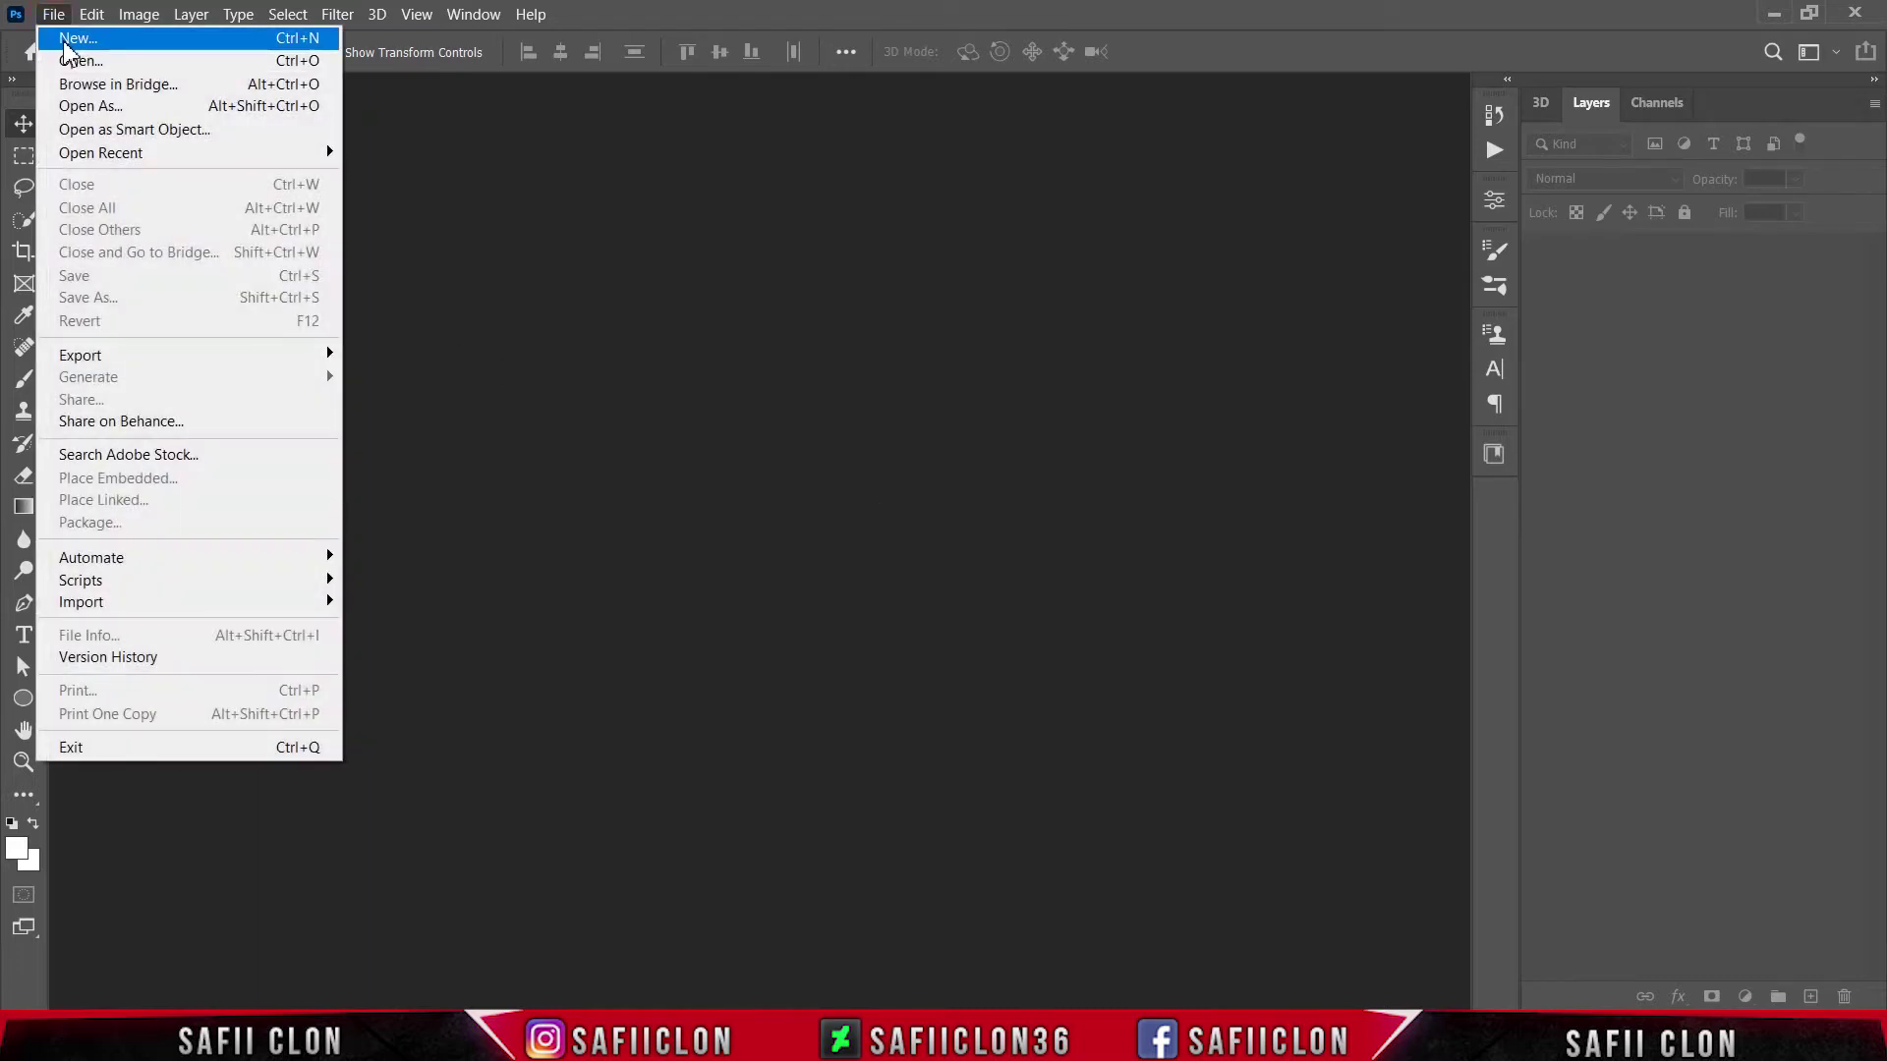
{"action": "left_click", "coordinate": [79, 39]}
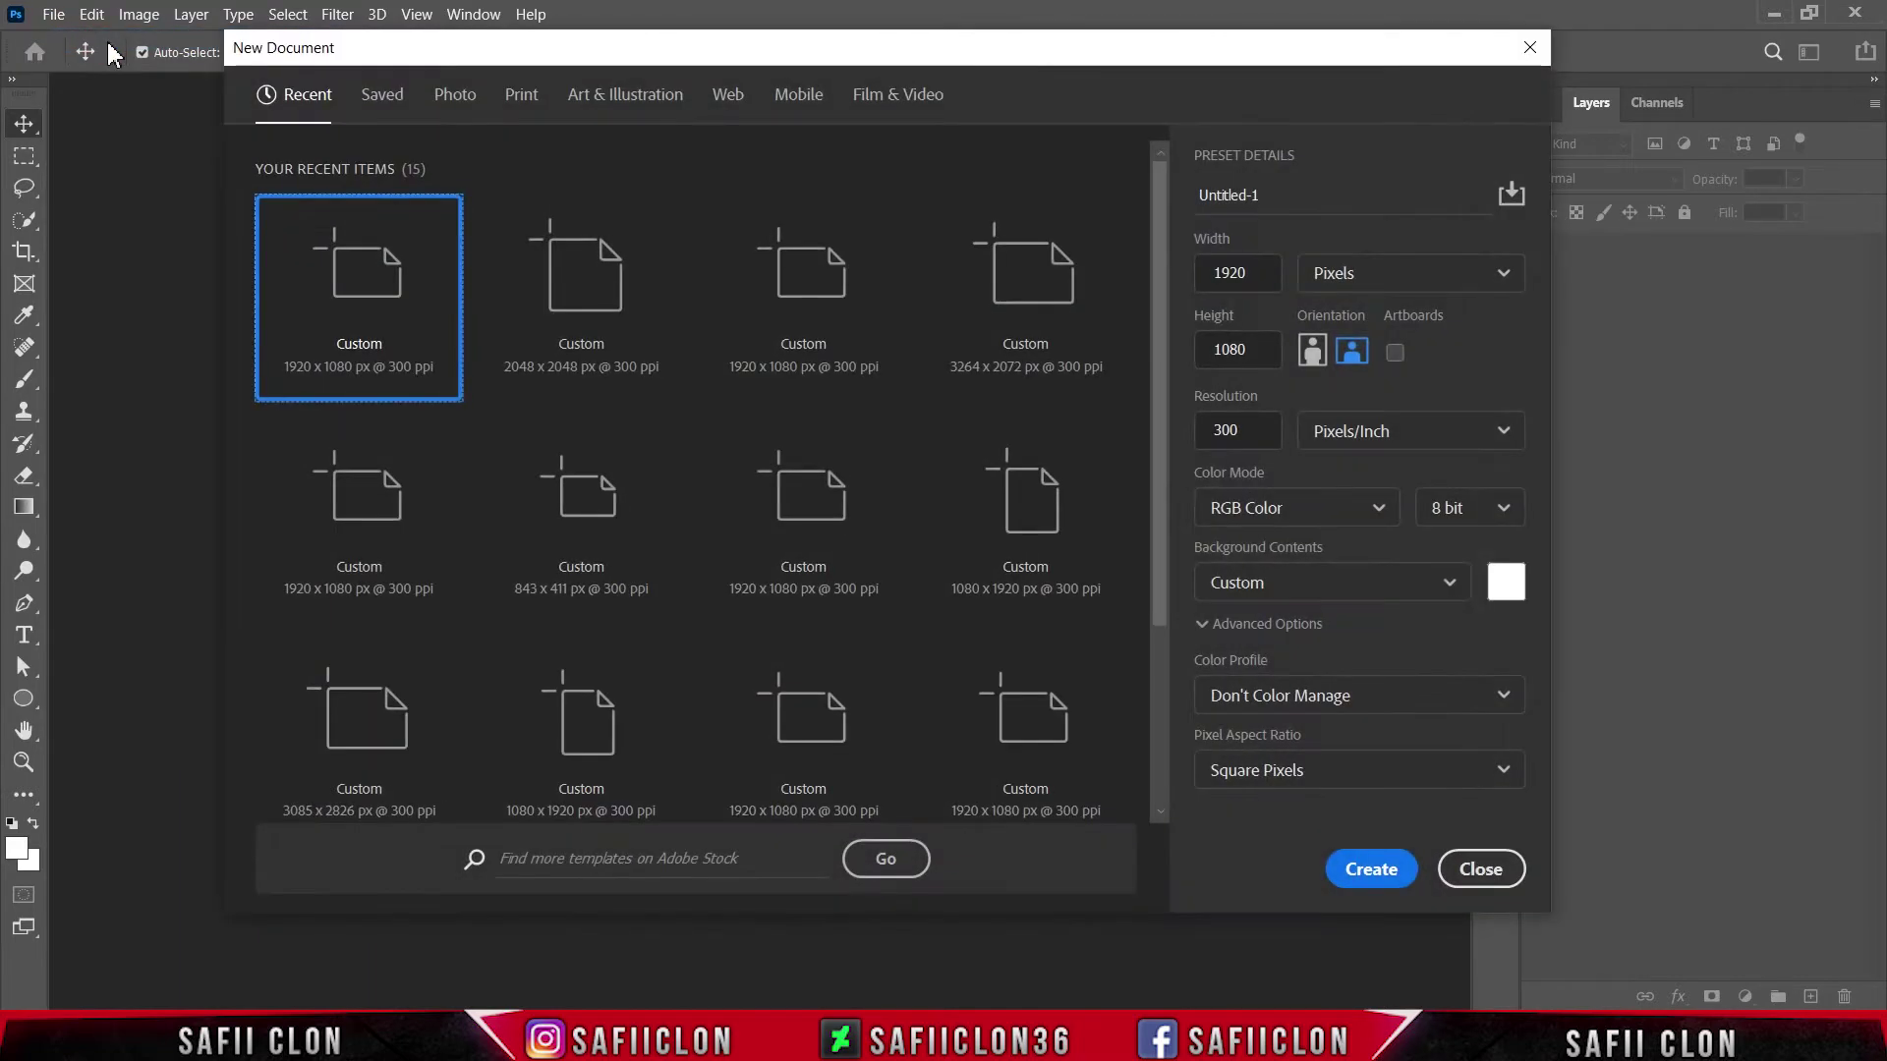
{"action": "left_click", "coordinate": [1407, 280]}
{"action": "left_click", "coordinate": [1403, 324]}
{"action": "left_click_drag", "start_coordinate": [1251, 278], "coordinate": [1206, 272]}
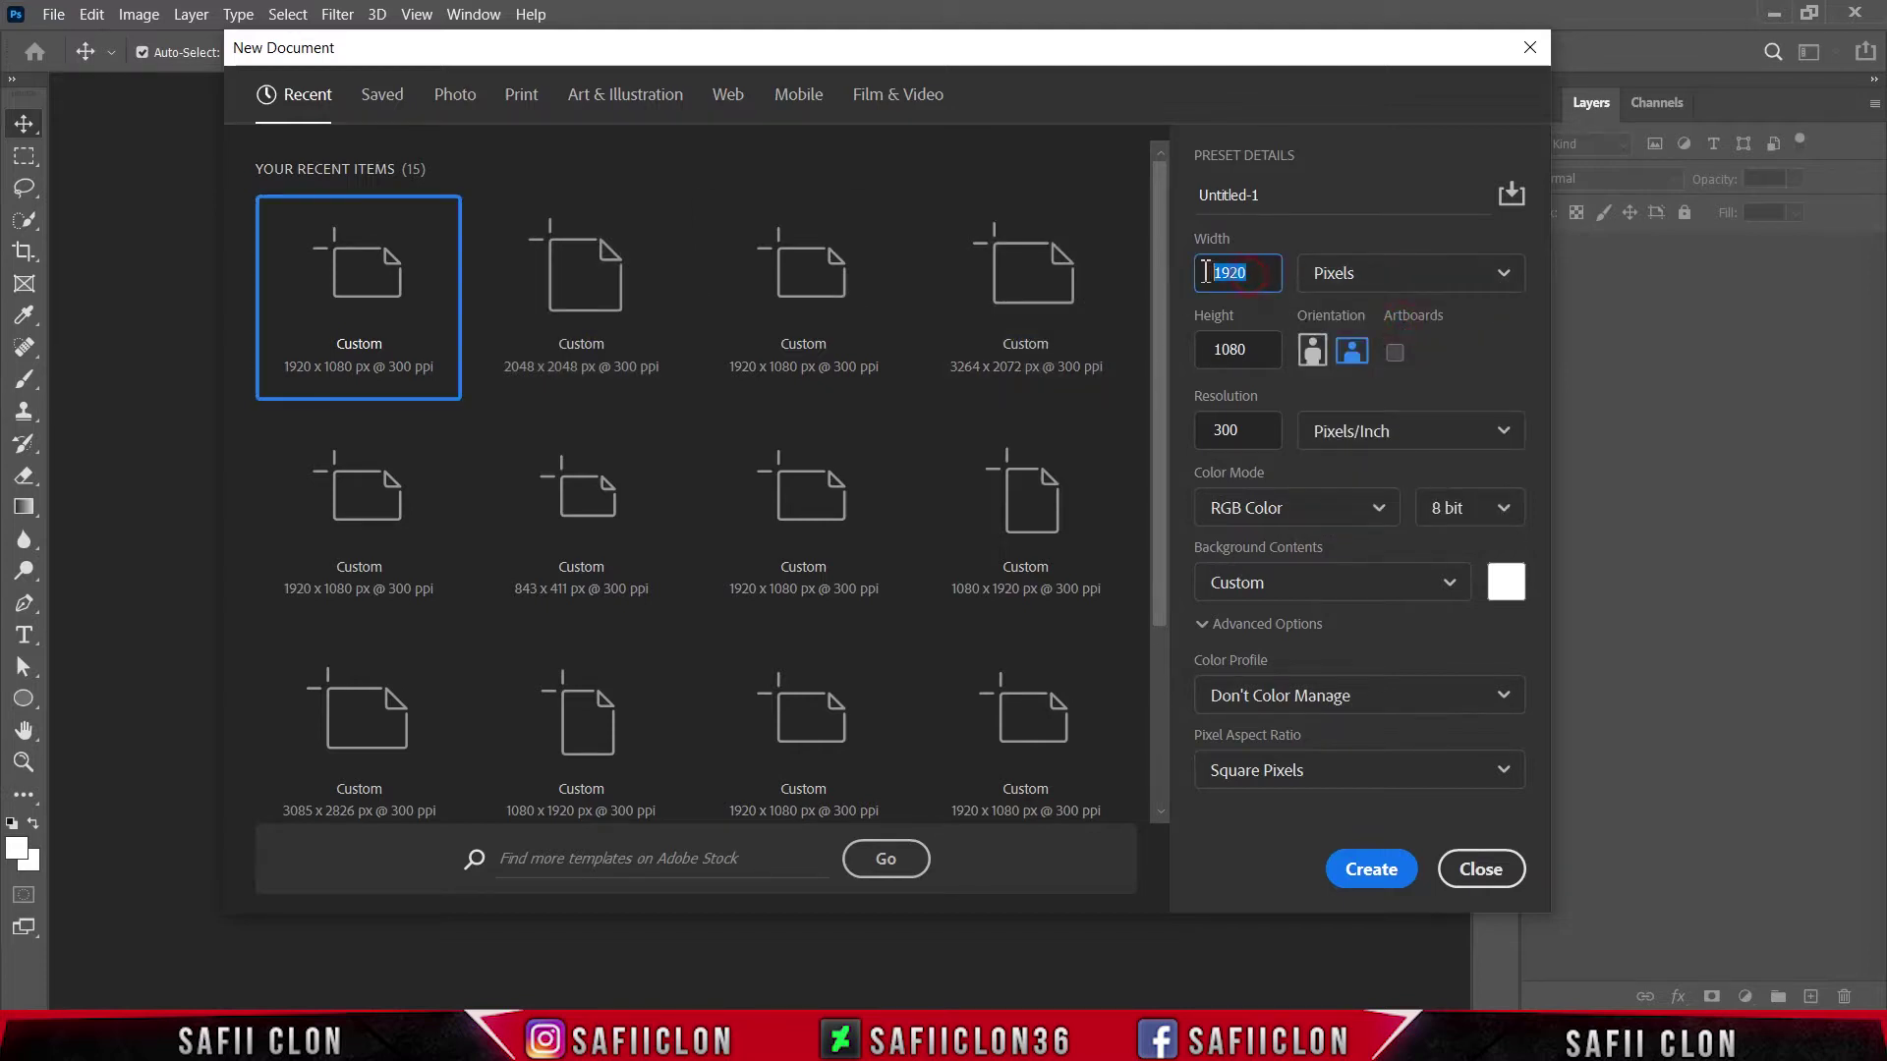
{"action": "left_click_drag", "start_coordinate": [1259, 351], "coordinate": [1215, 354]}
{"action": "left_click_drag", "start_coordinate": [1257, 429], "coordinate": [1204, 433]}
{"action": "left_click", "coordinate": [1421, 433]}
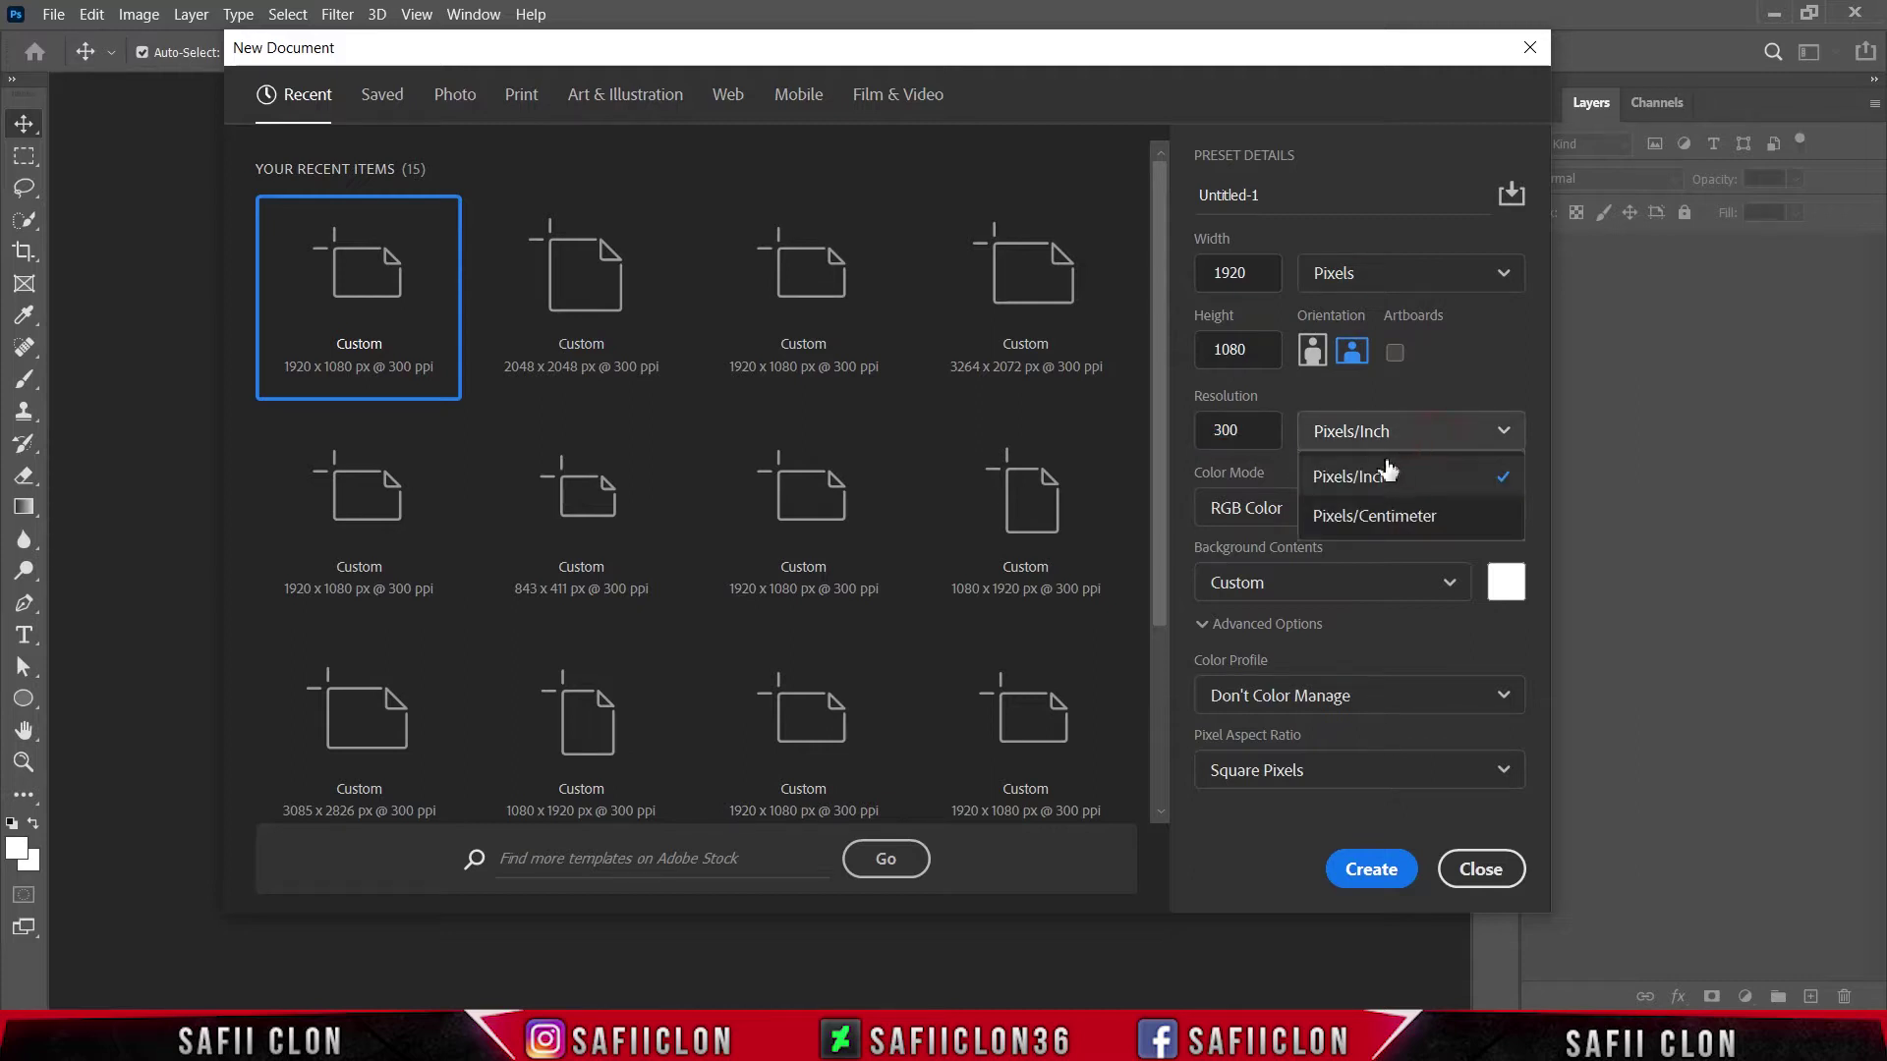
{"action": "left_click", "coordinate": [1376, 479]}
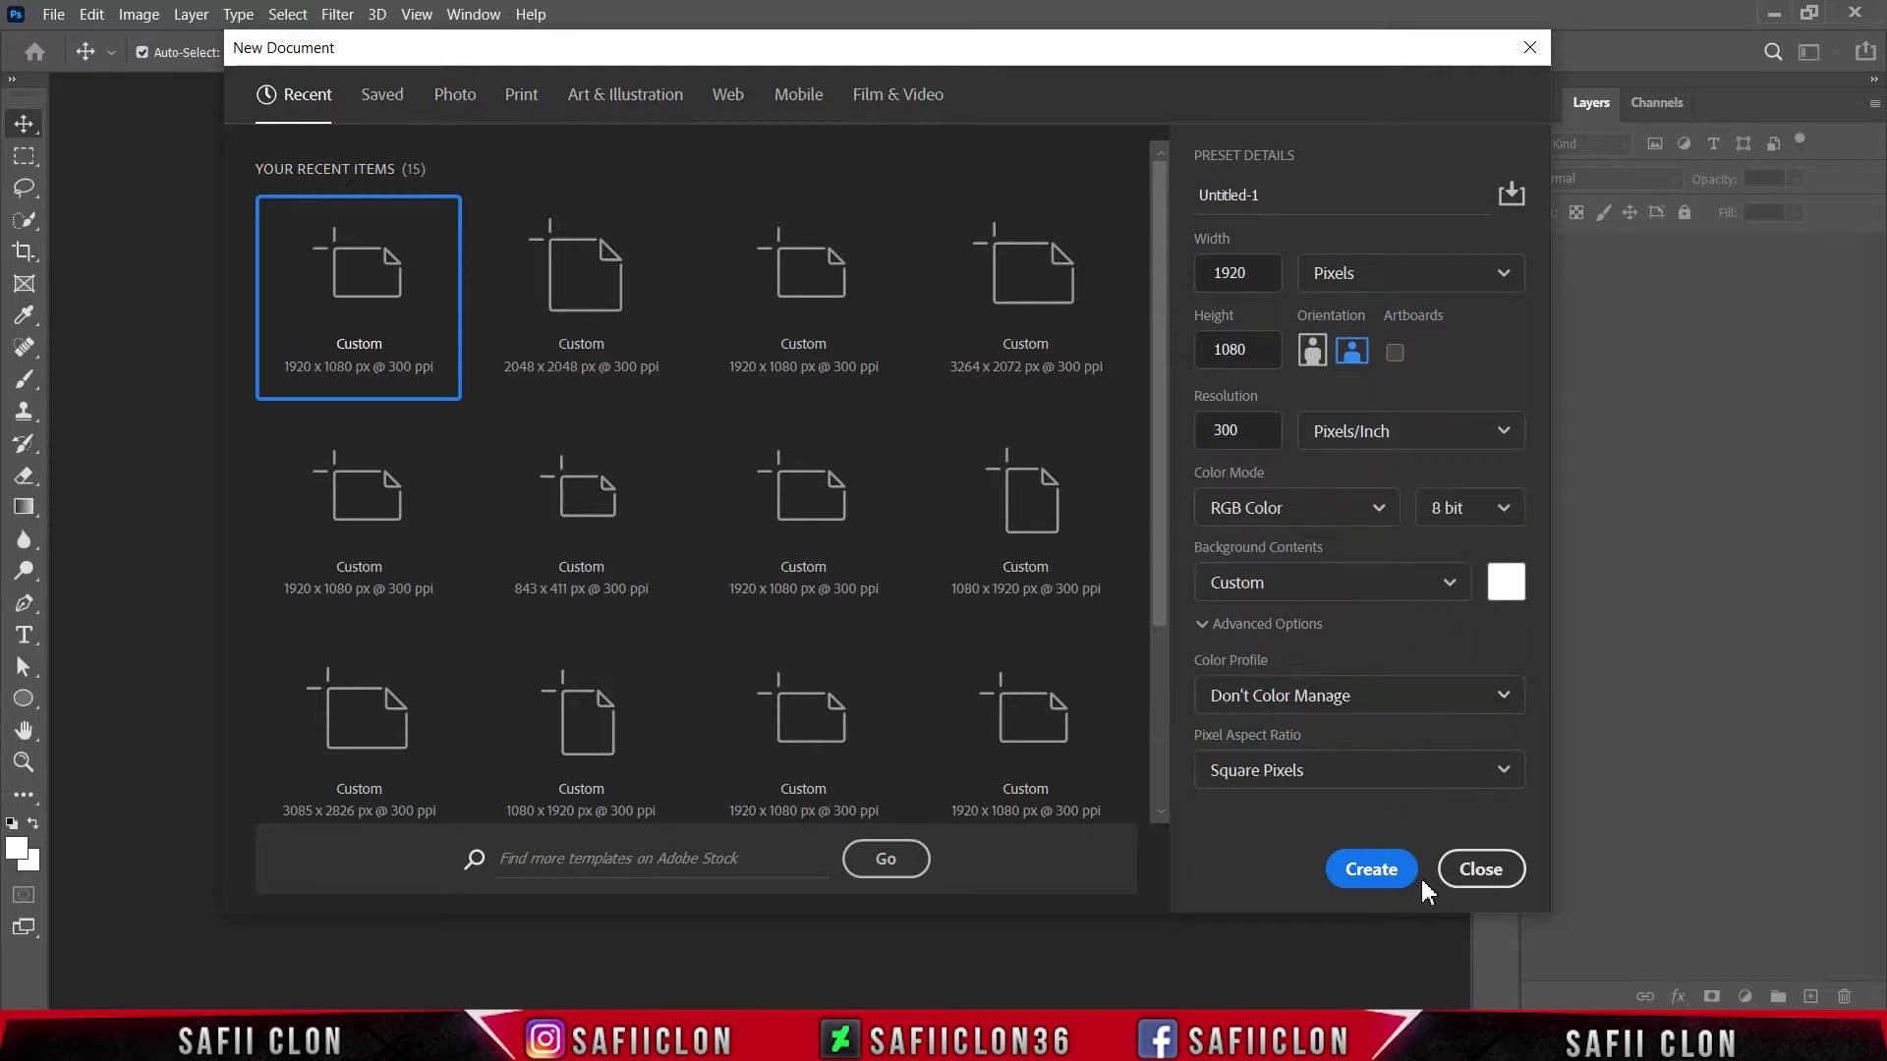
{"action": "left_click", "coordinate": [1363, 873]}
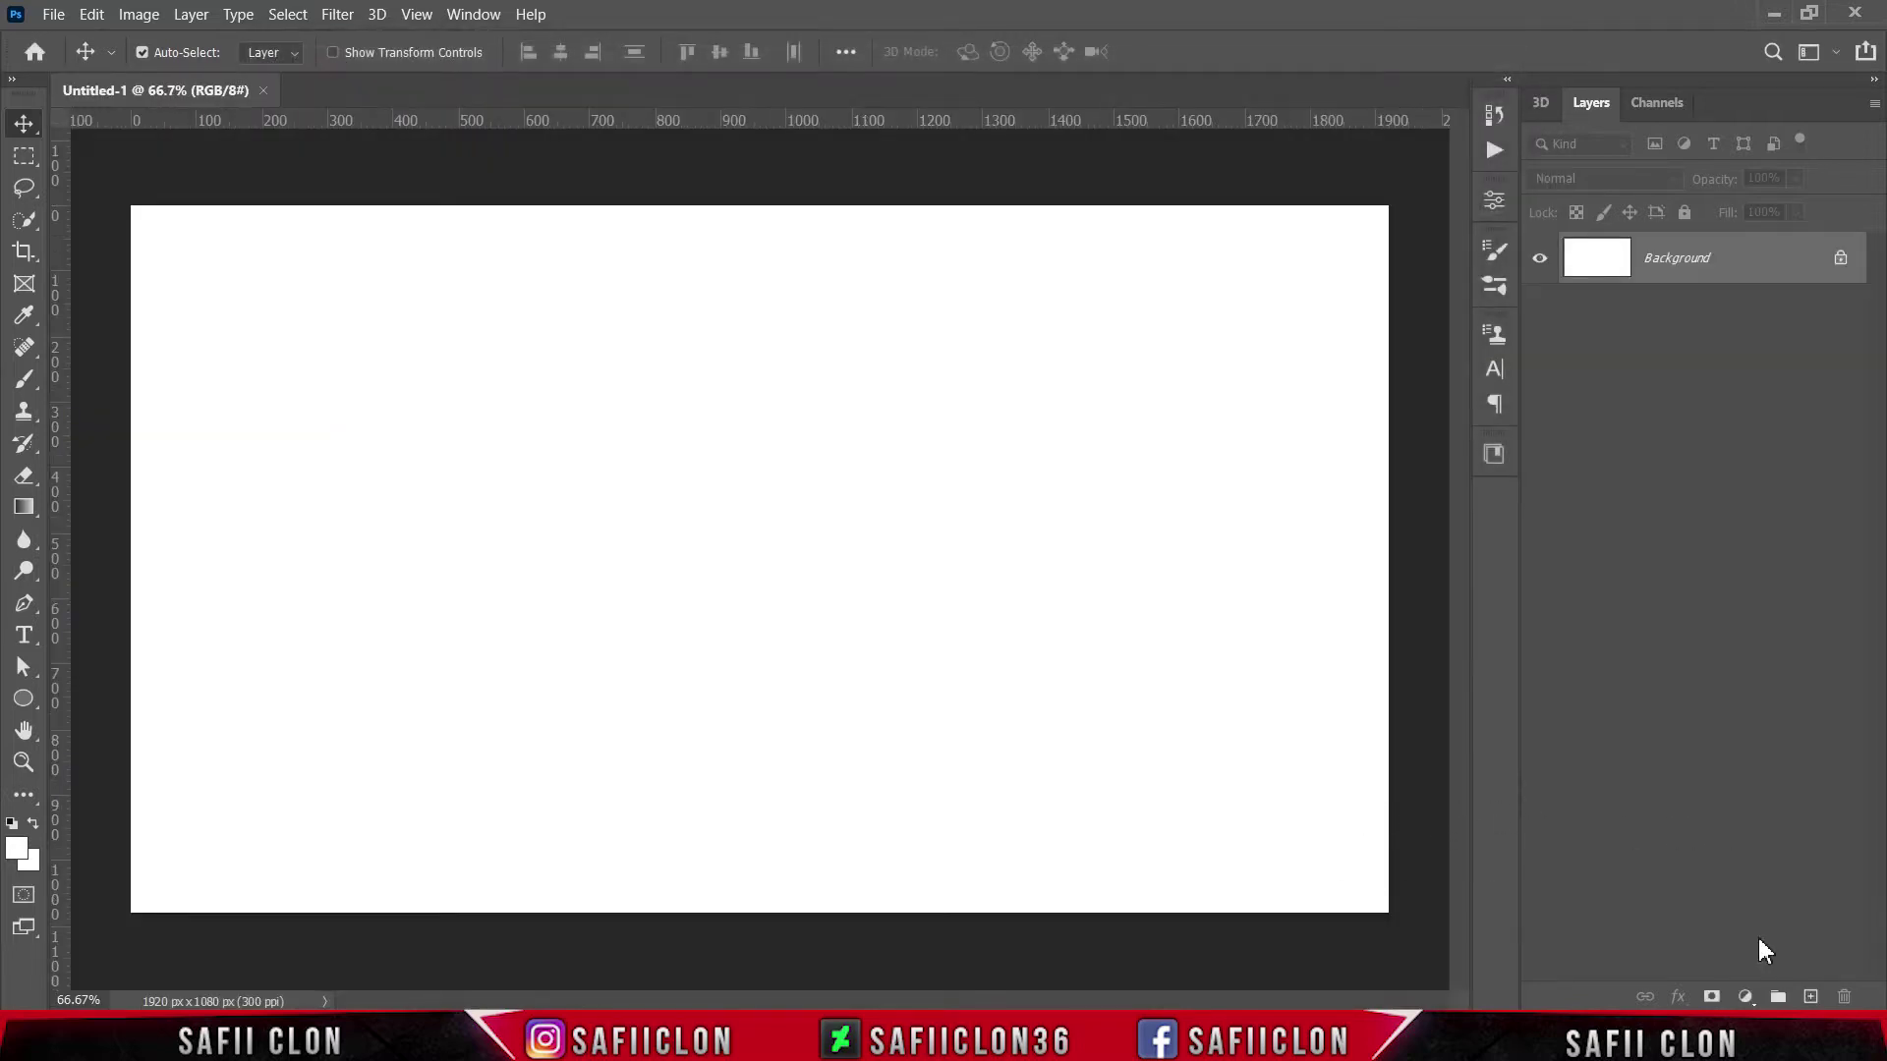
- Add a Solid Color fill layer in near-black #151515 over the white background
{"action": "left_click", "coordinate": [1746, 998]}
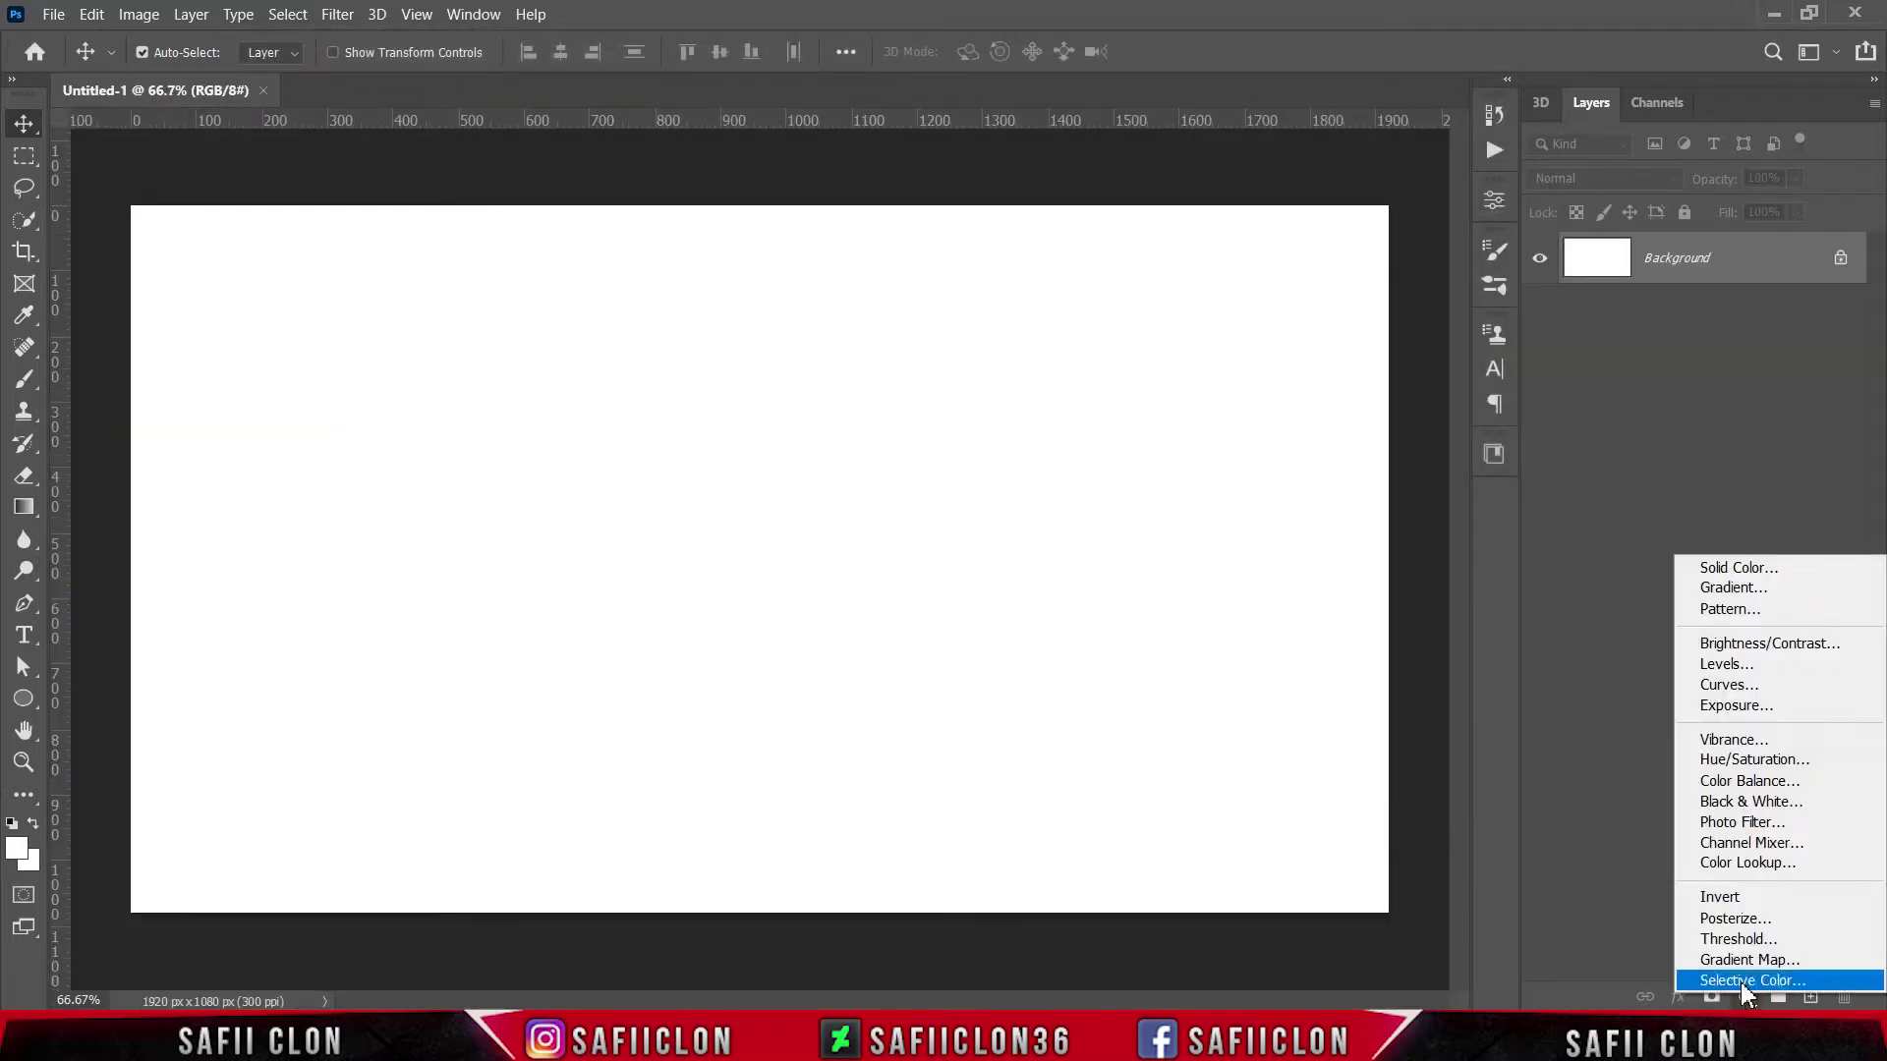
{"action": "left_click", "coordinate": [1725, 570]}
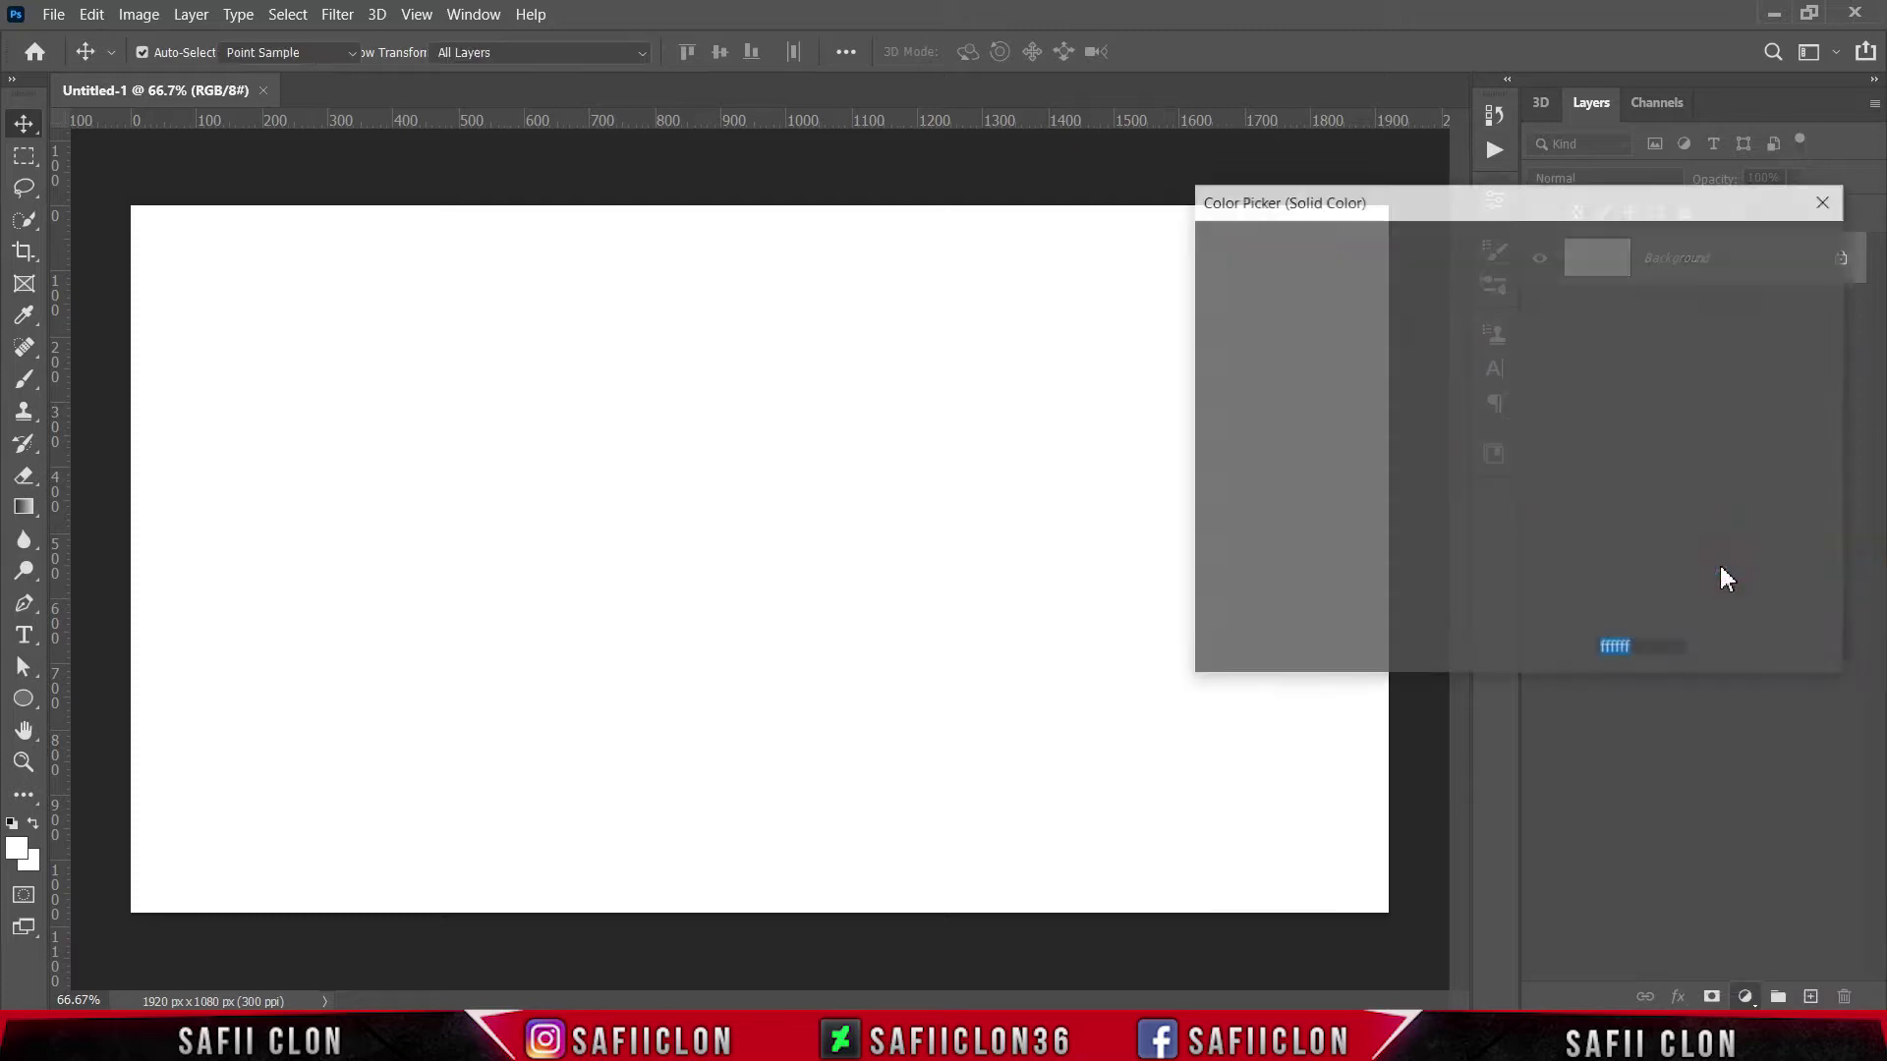
{"action": "left_click_drag", "start_coordinate": [1506, 576], "coordinate": [1192, 546]}
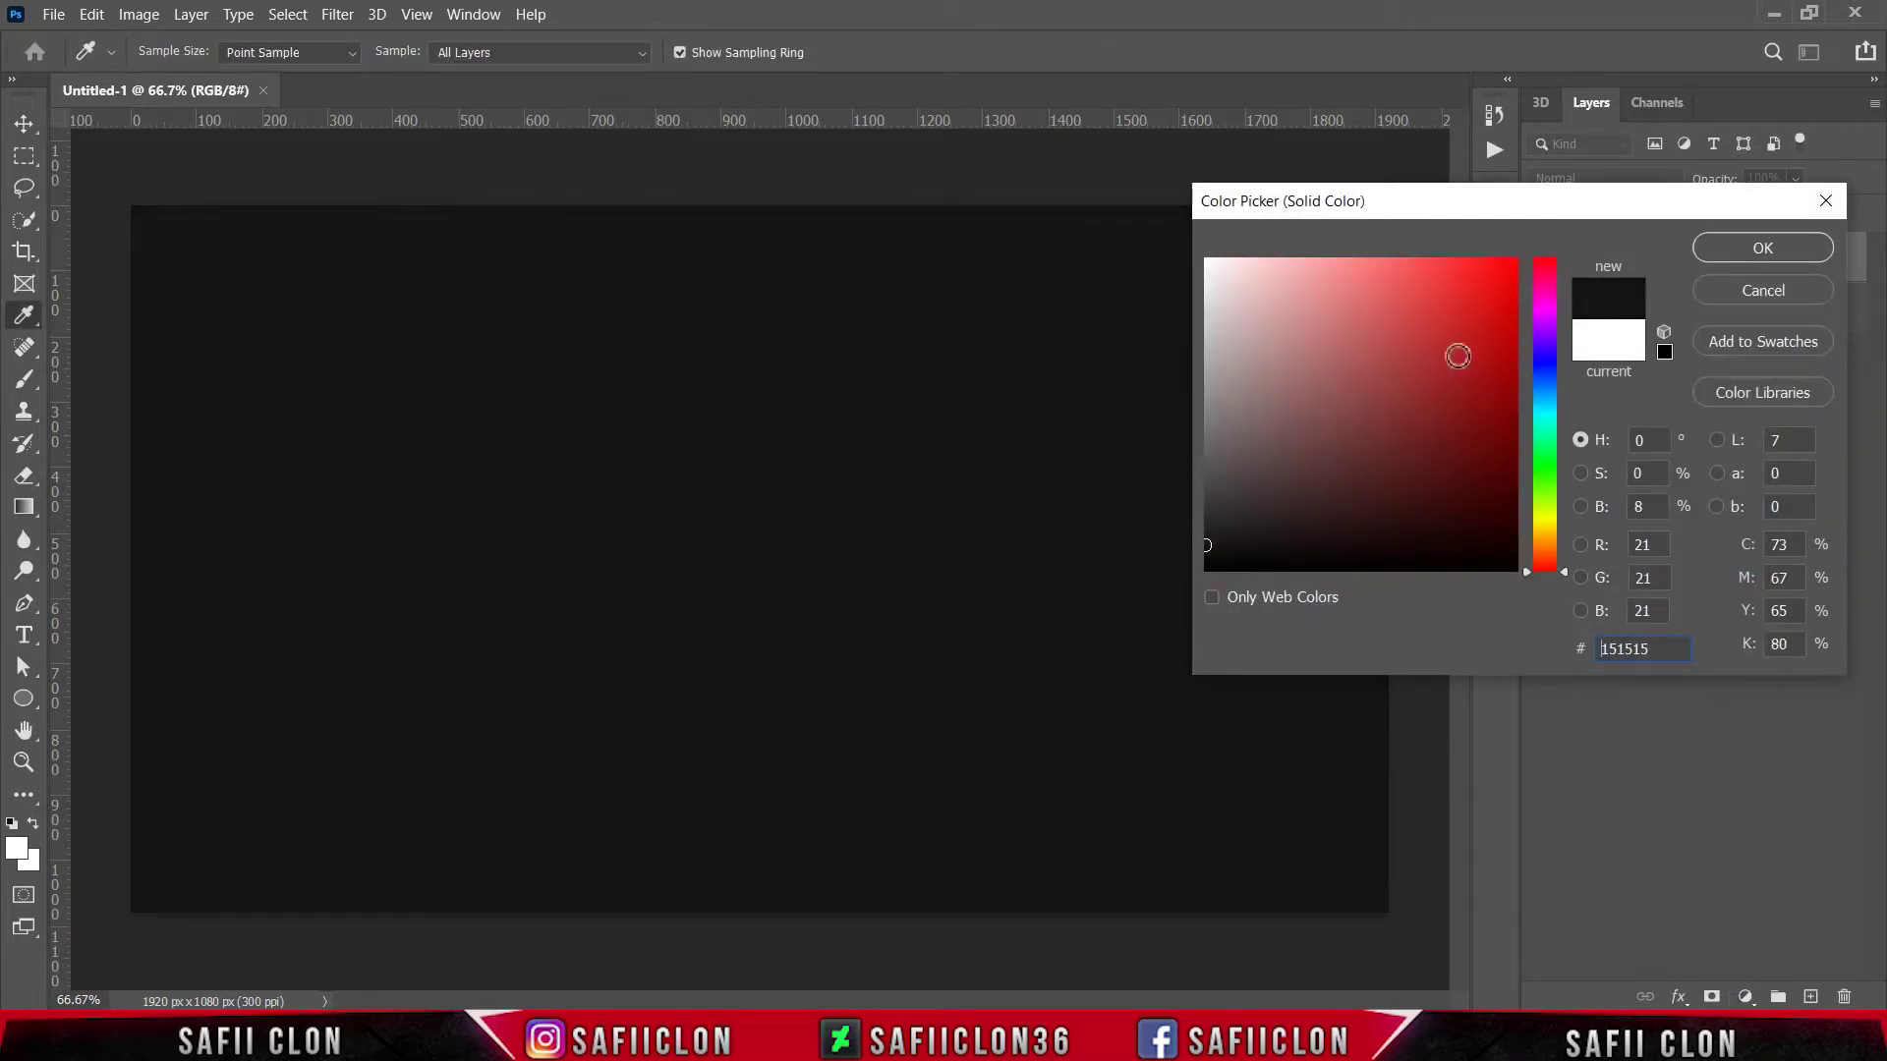
{"action": "left_click", "coordinate": [1752, 252]}
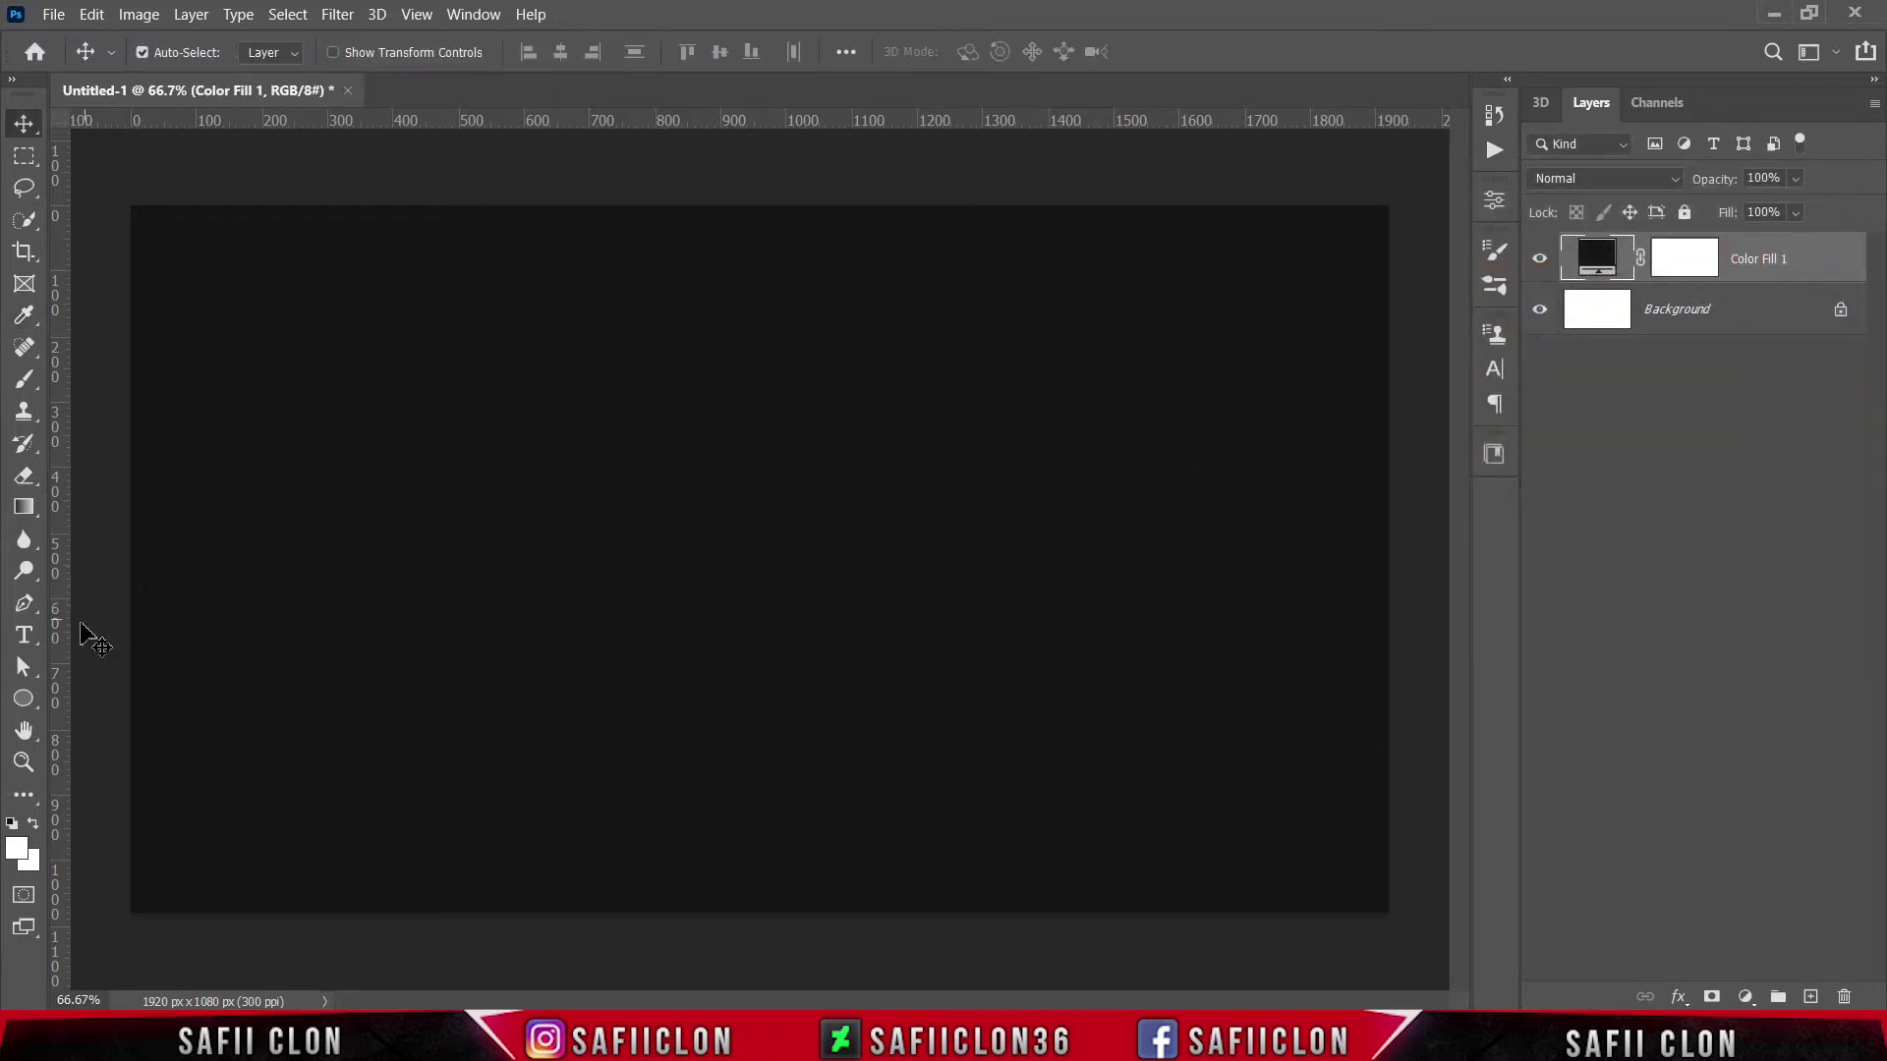
- Type the word DESIGN on the left of the canvas with the Horizontal Type Tool
{"action": "left_click", "coordinate": [25, 636]}
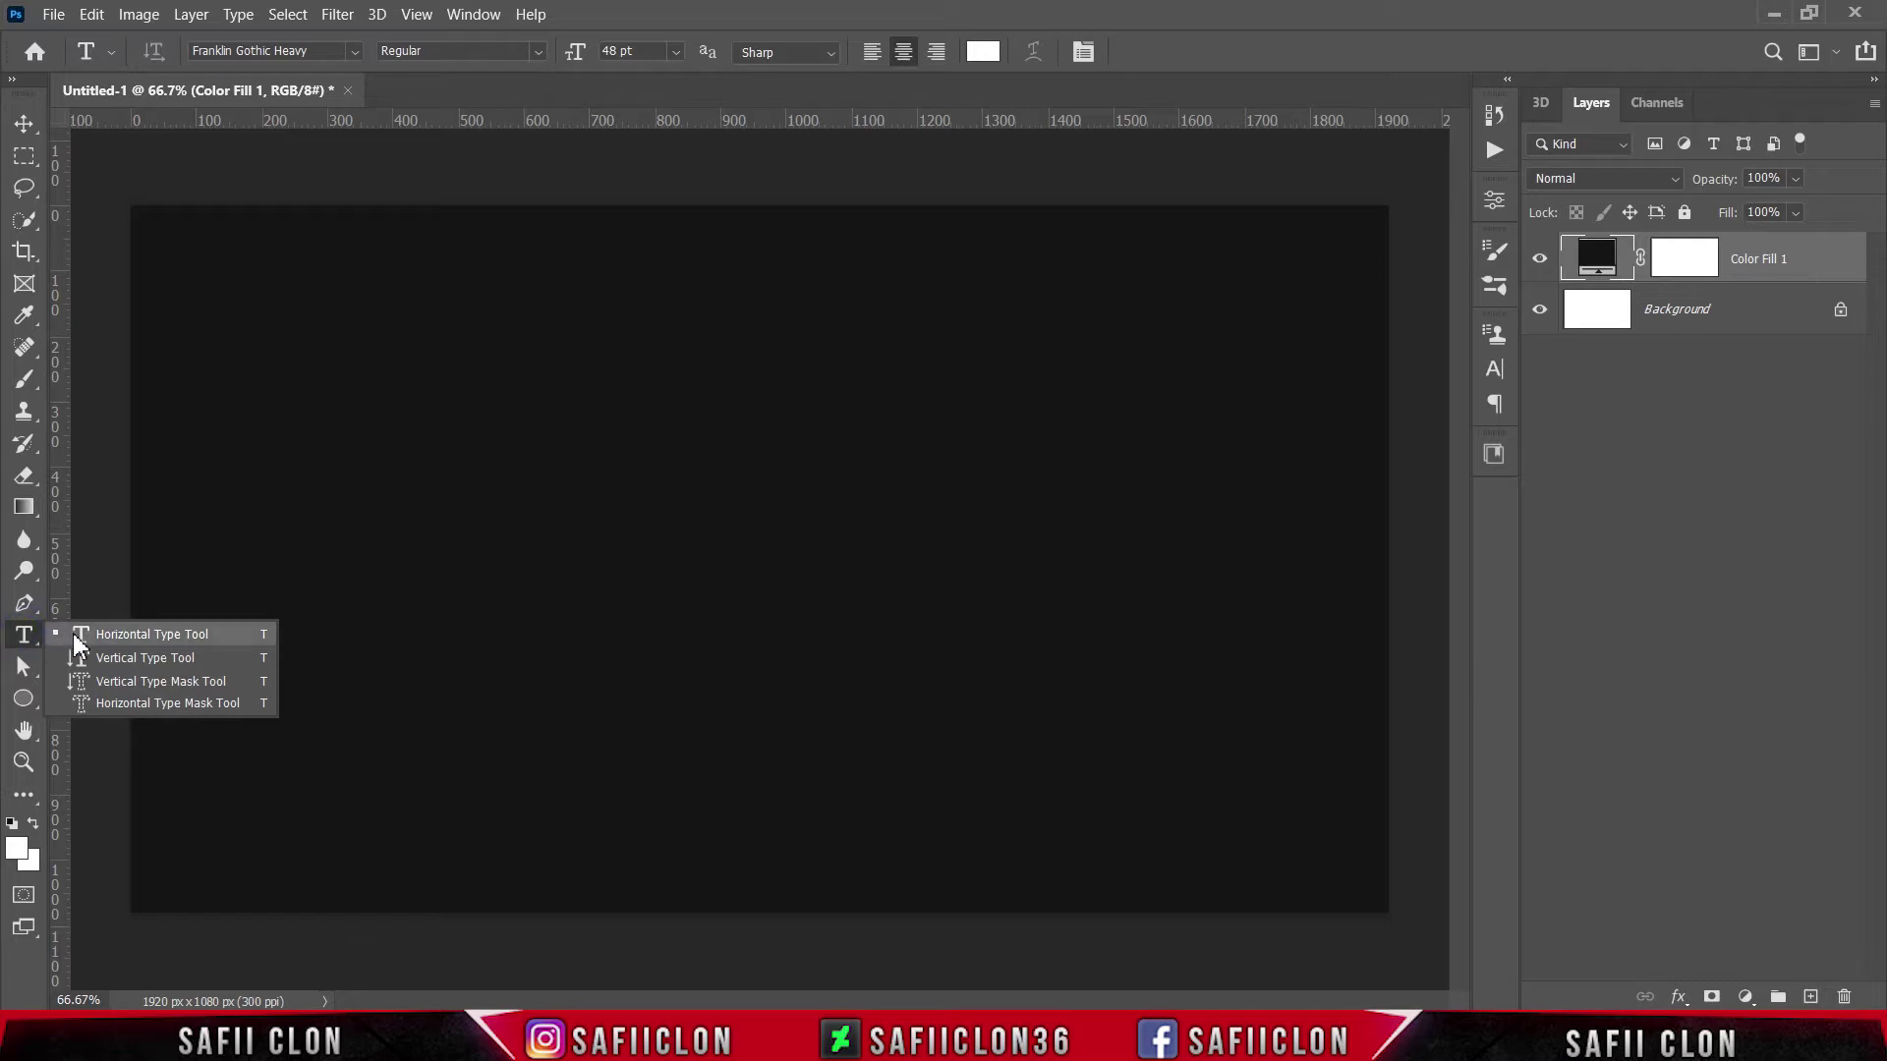
{"action": "left_click", "coordinate": [125, 637]}
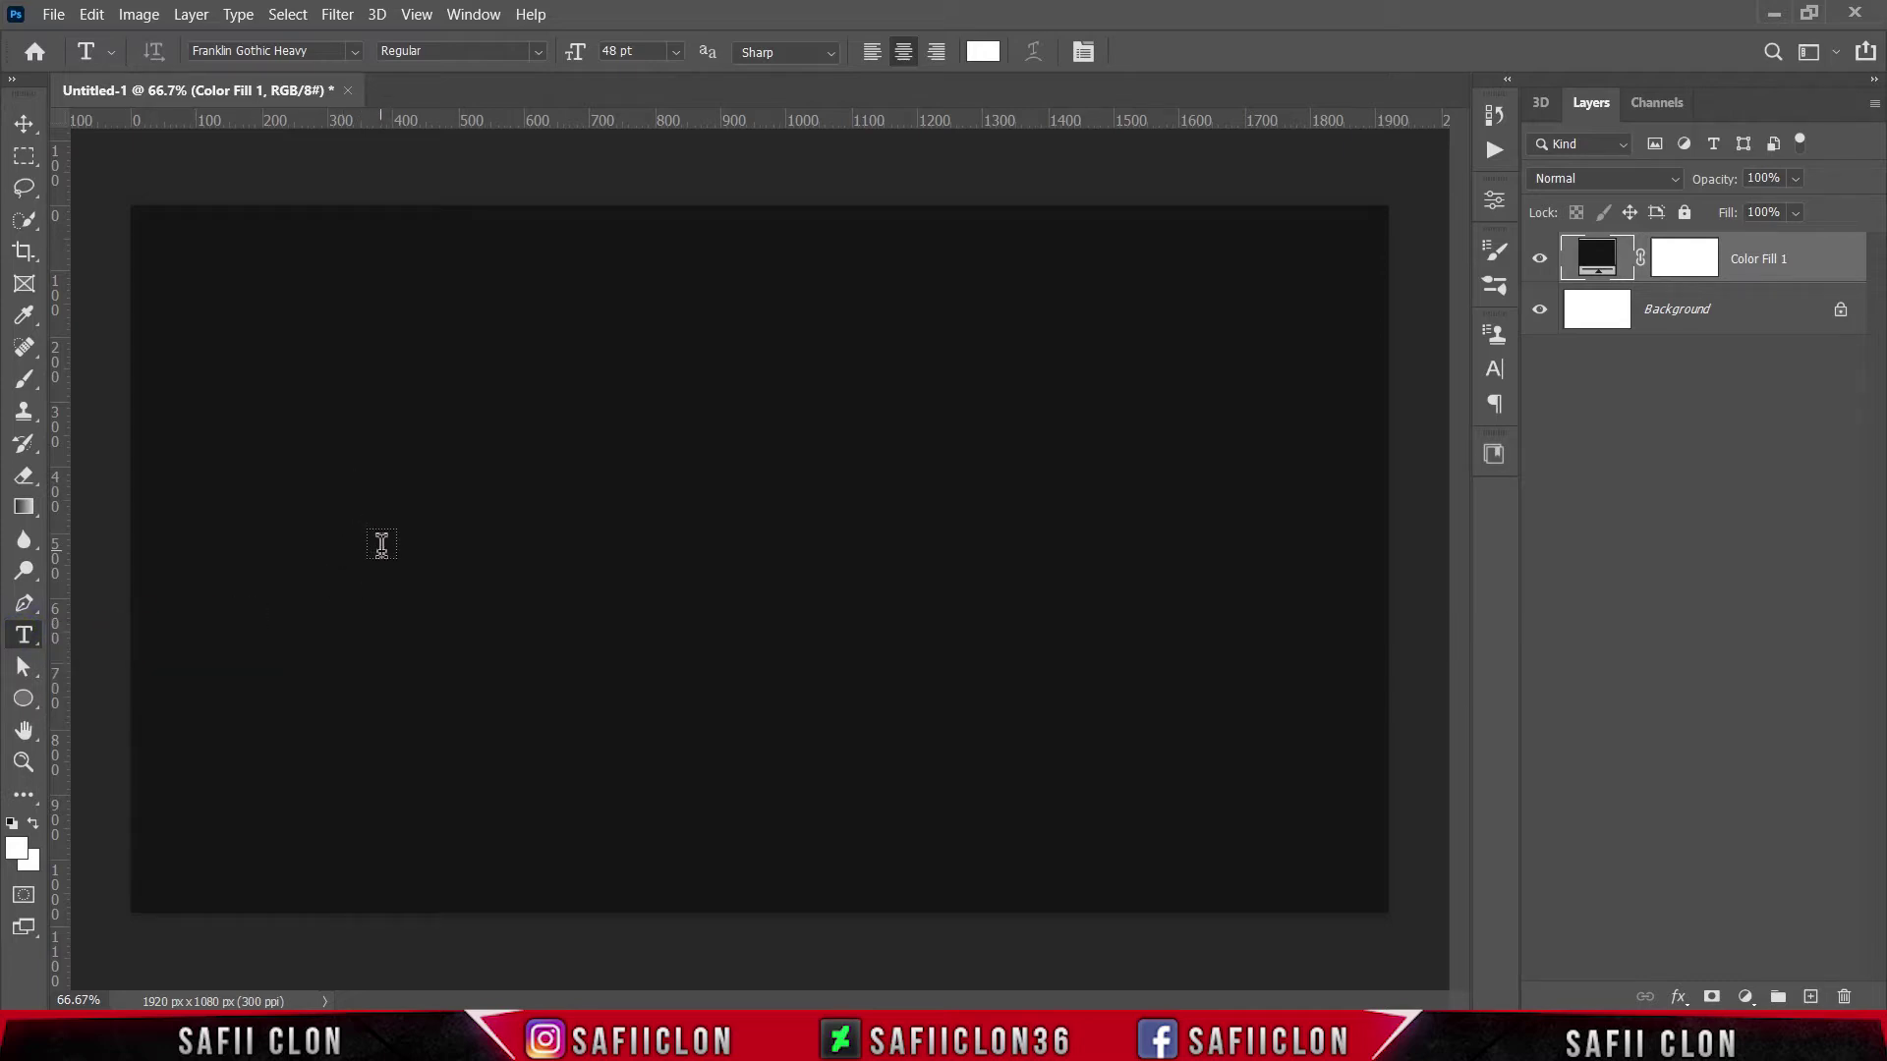
{"action": "left_click", "coordinate": [382, 546]}
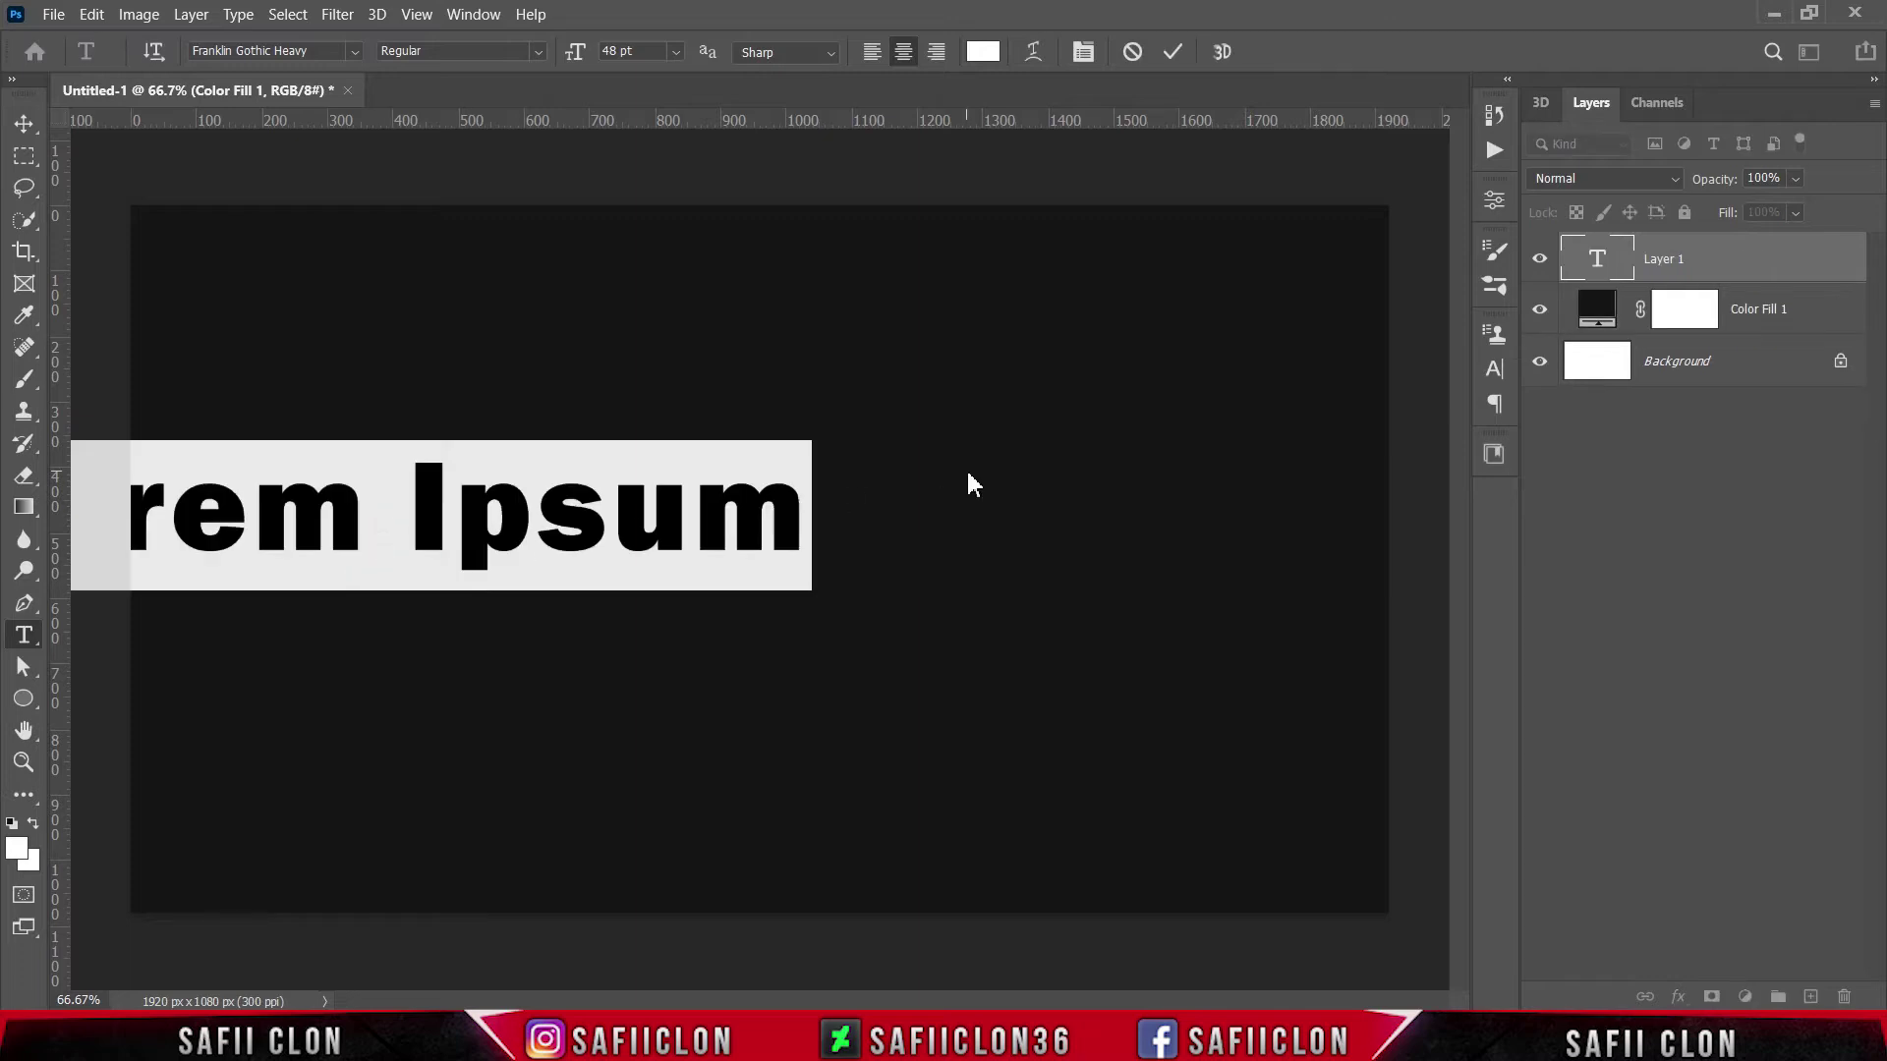
{"action": "type", "text": "DESIGN"}
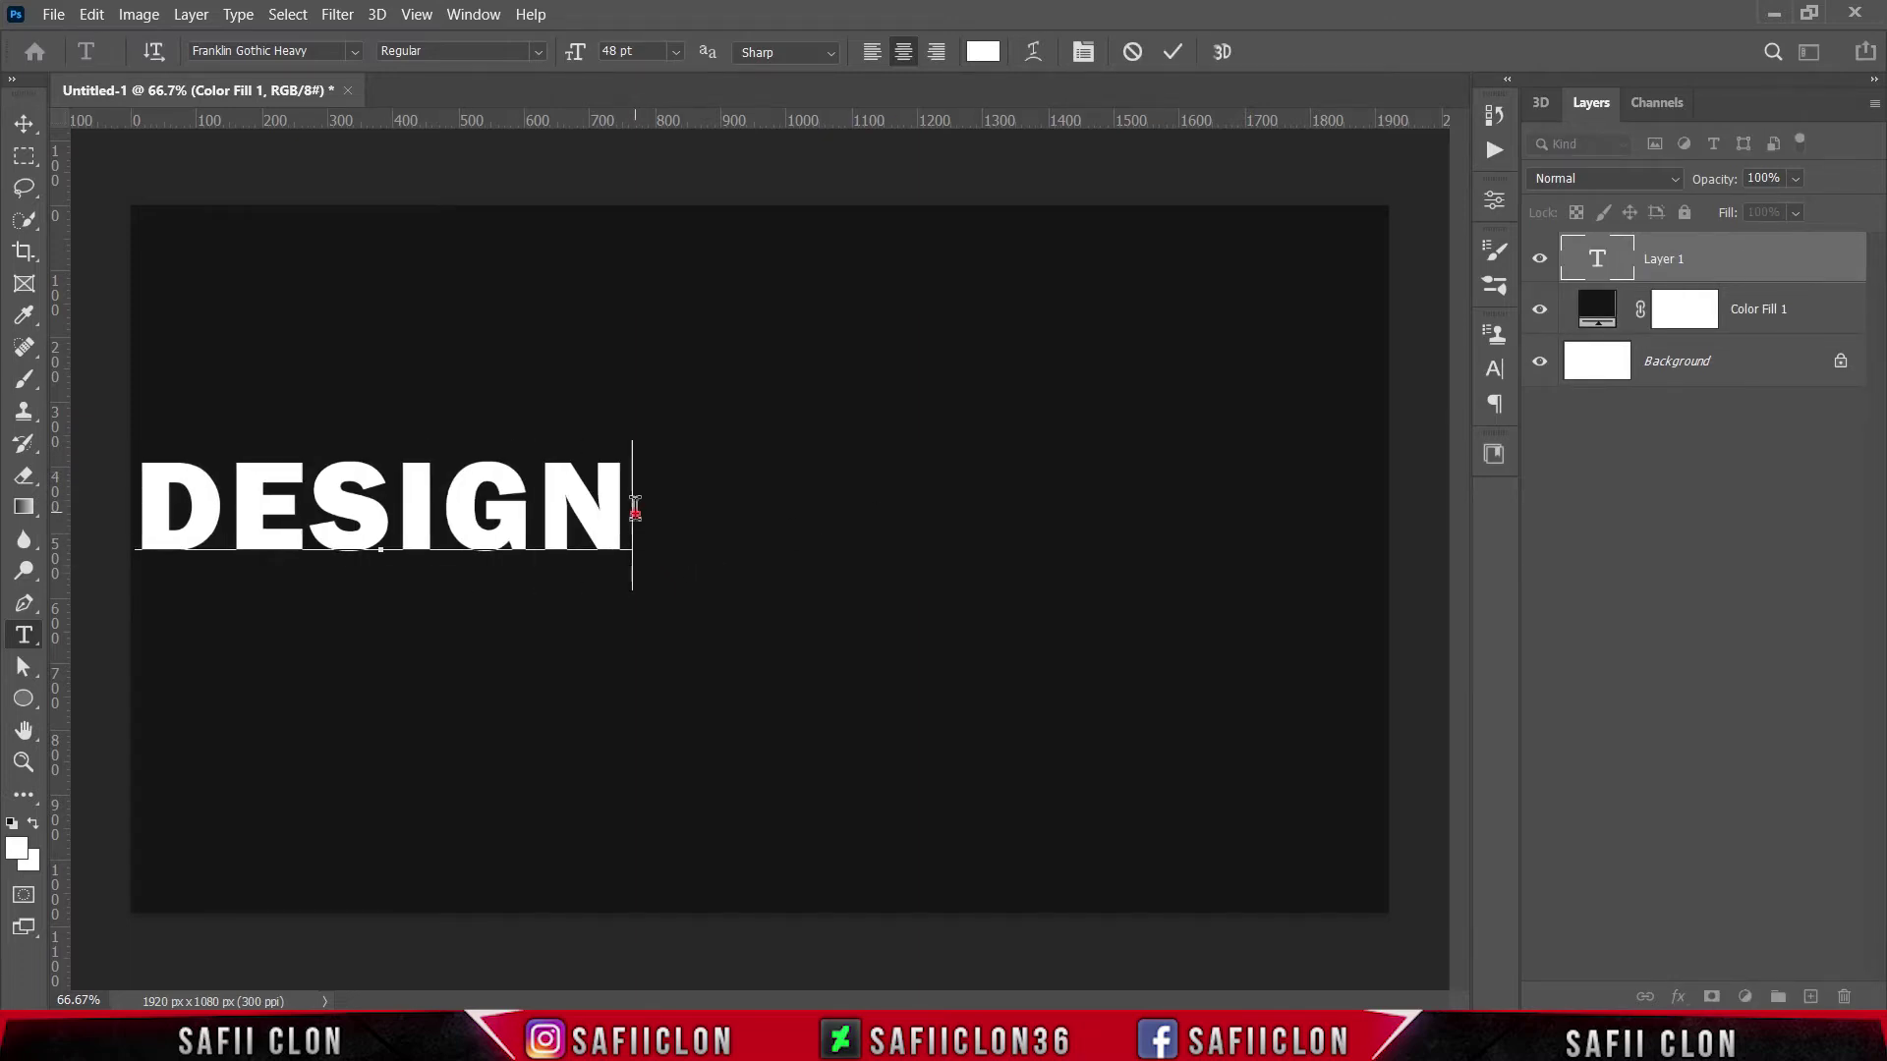
- Set DESIGN to Franklin Gothic Heavy in white and commit the text
{"action": "left_click_drag", "start_coordinate": [632, 506], "coordinate": [162, 498]}
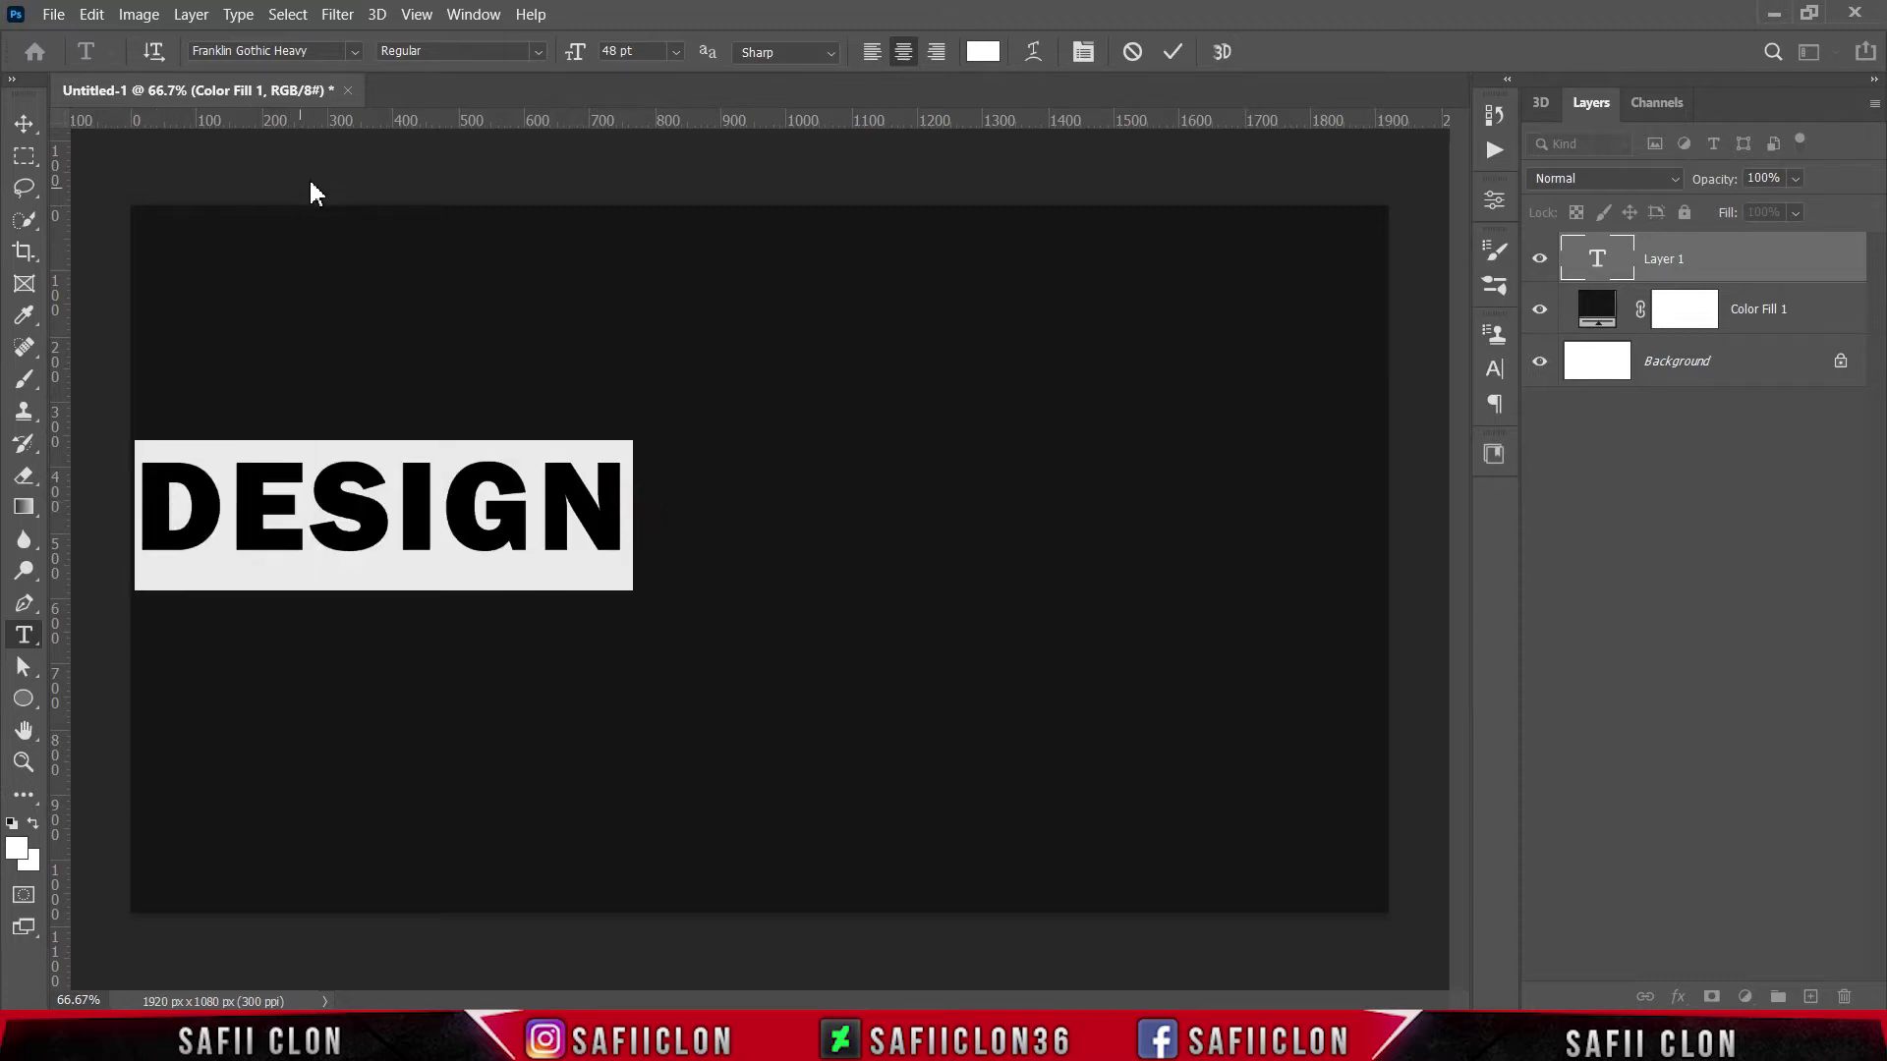
{"action": "left_click", "coordinate": [355, 52]}
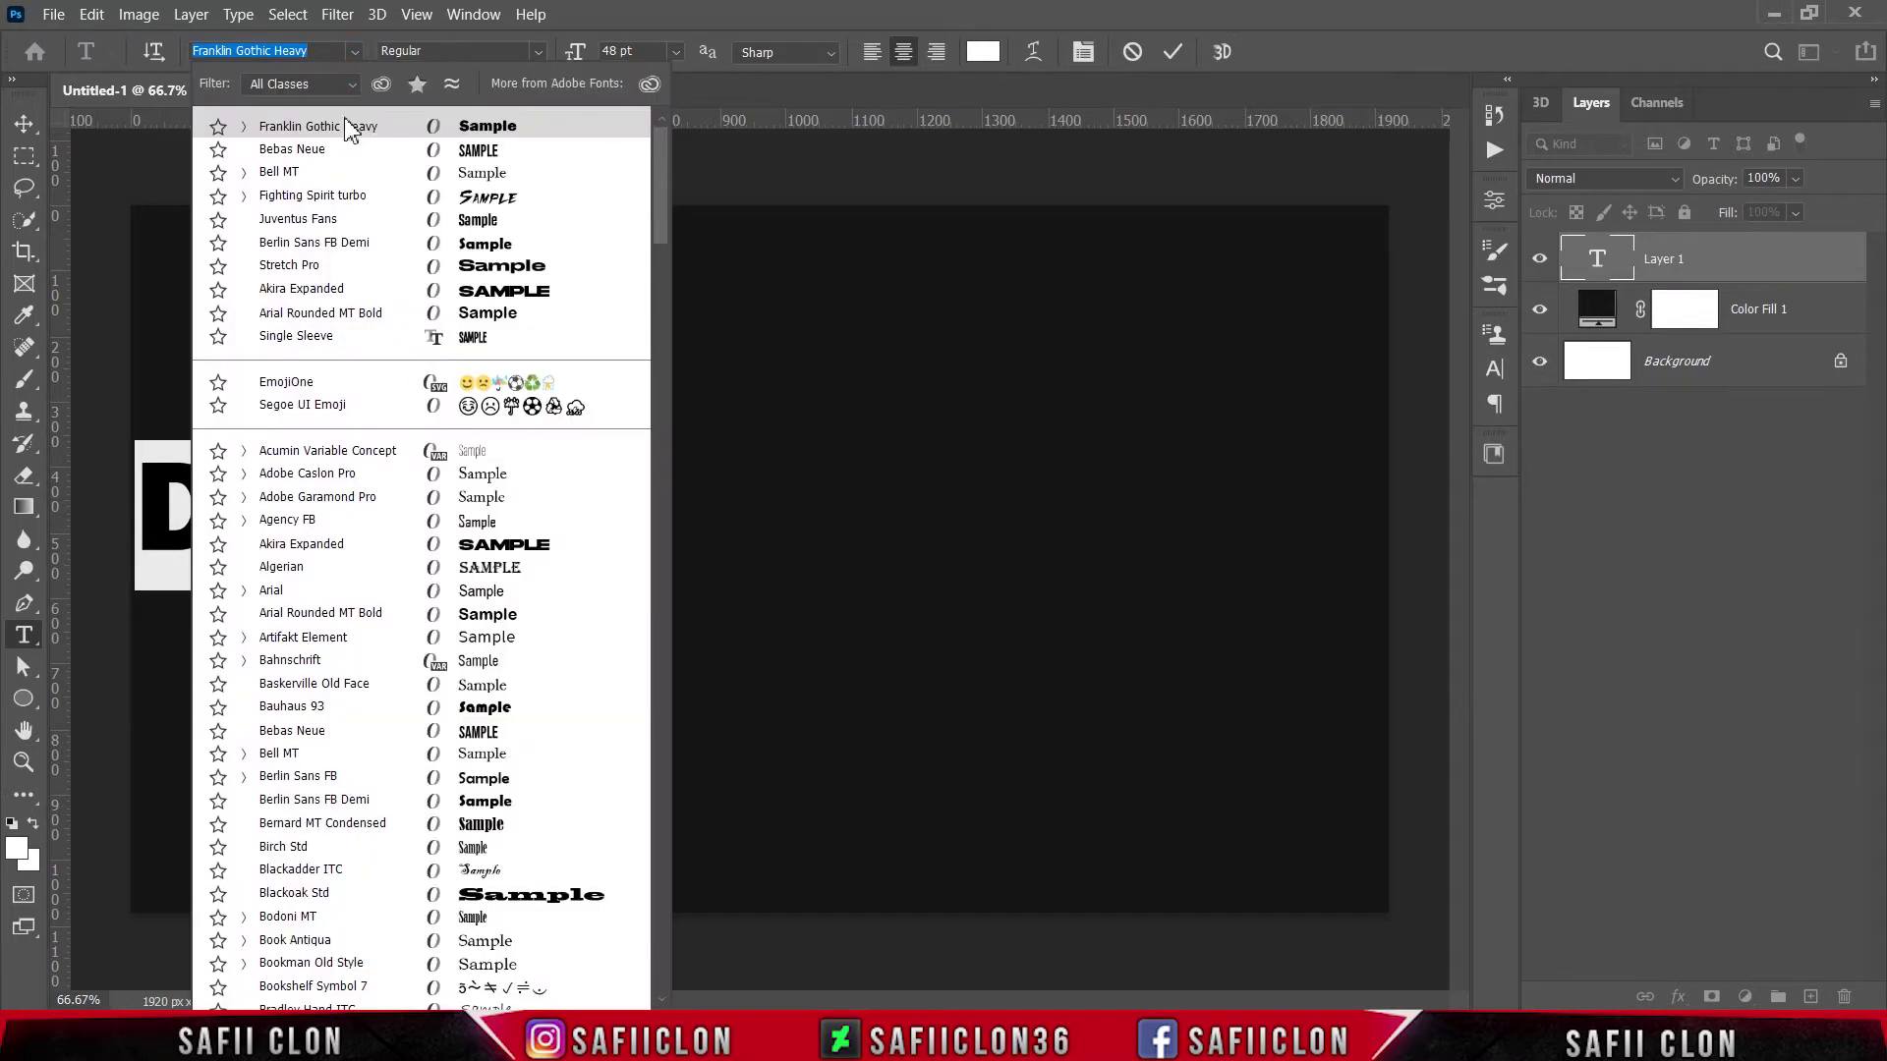
{"action": "left_click", "coordinate": [348, 128]}
{"action": "left_click", "coordinate": [988, 51]}
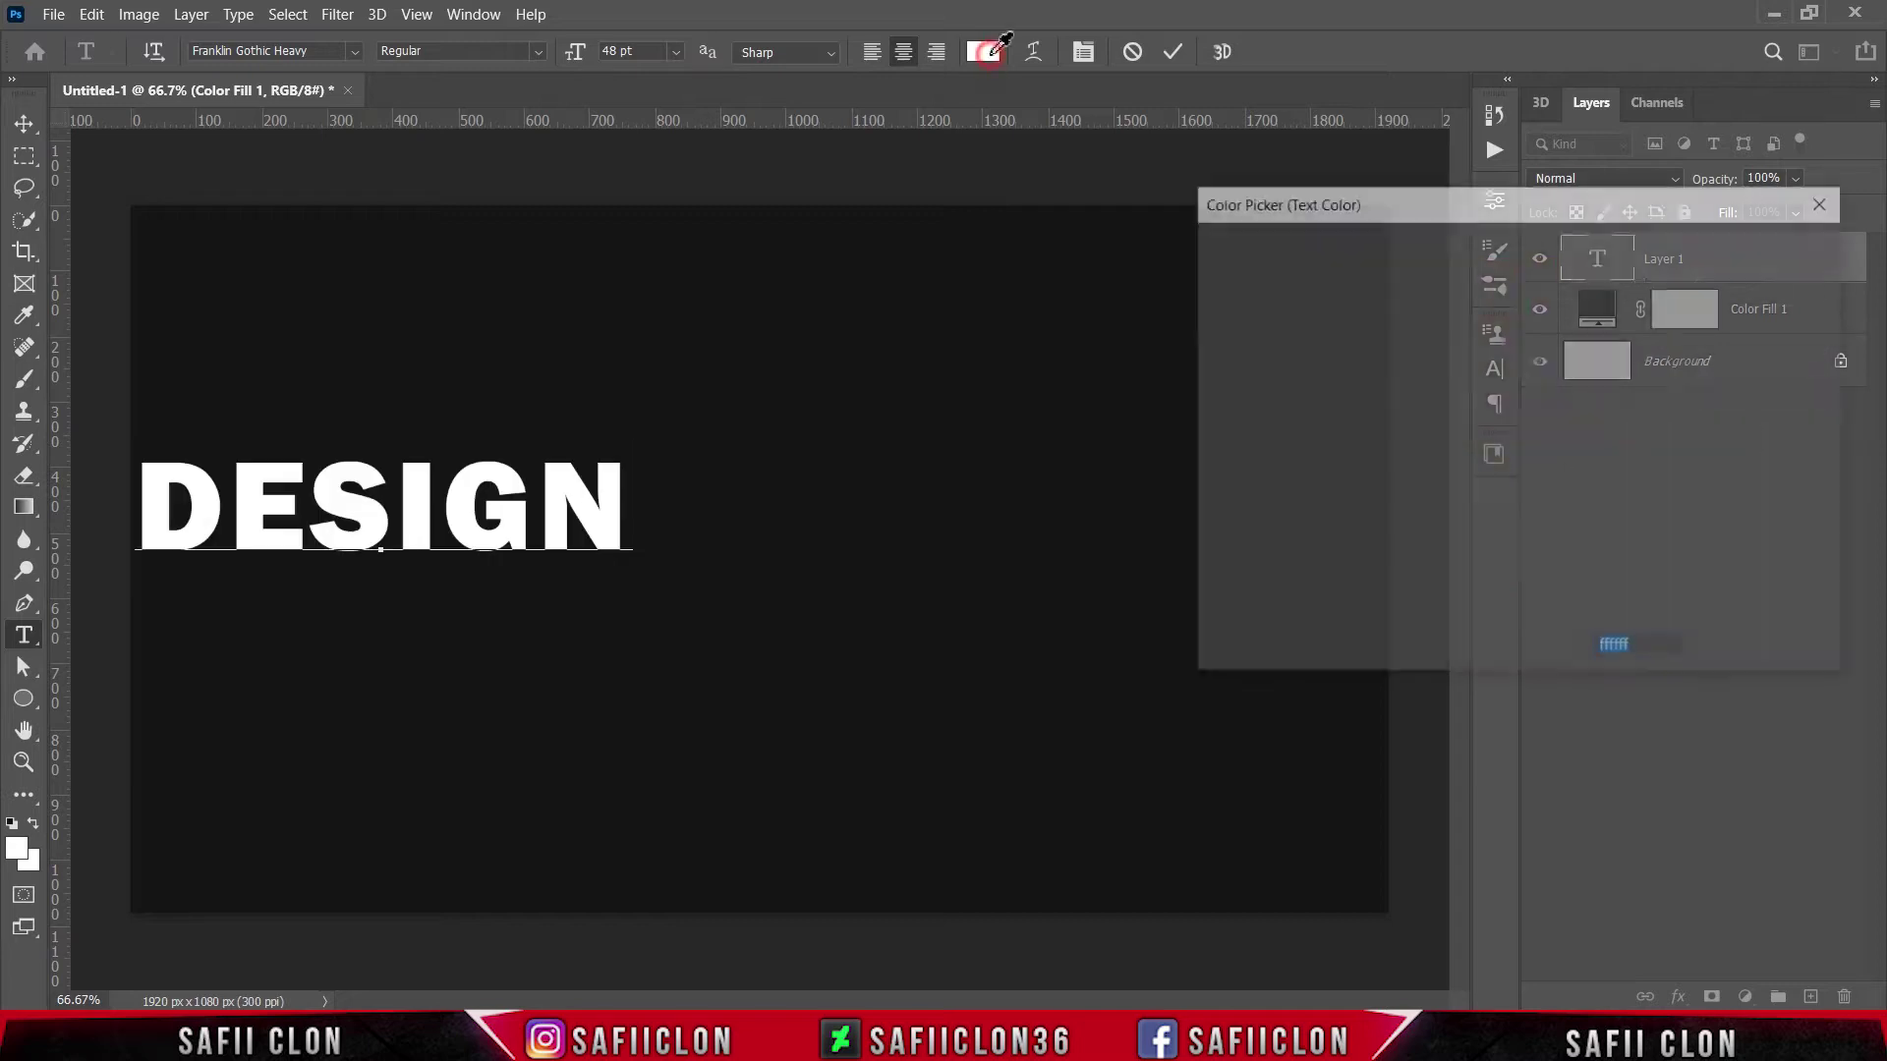
{"action": "left_click", "coordinate": [1734, 250]}
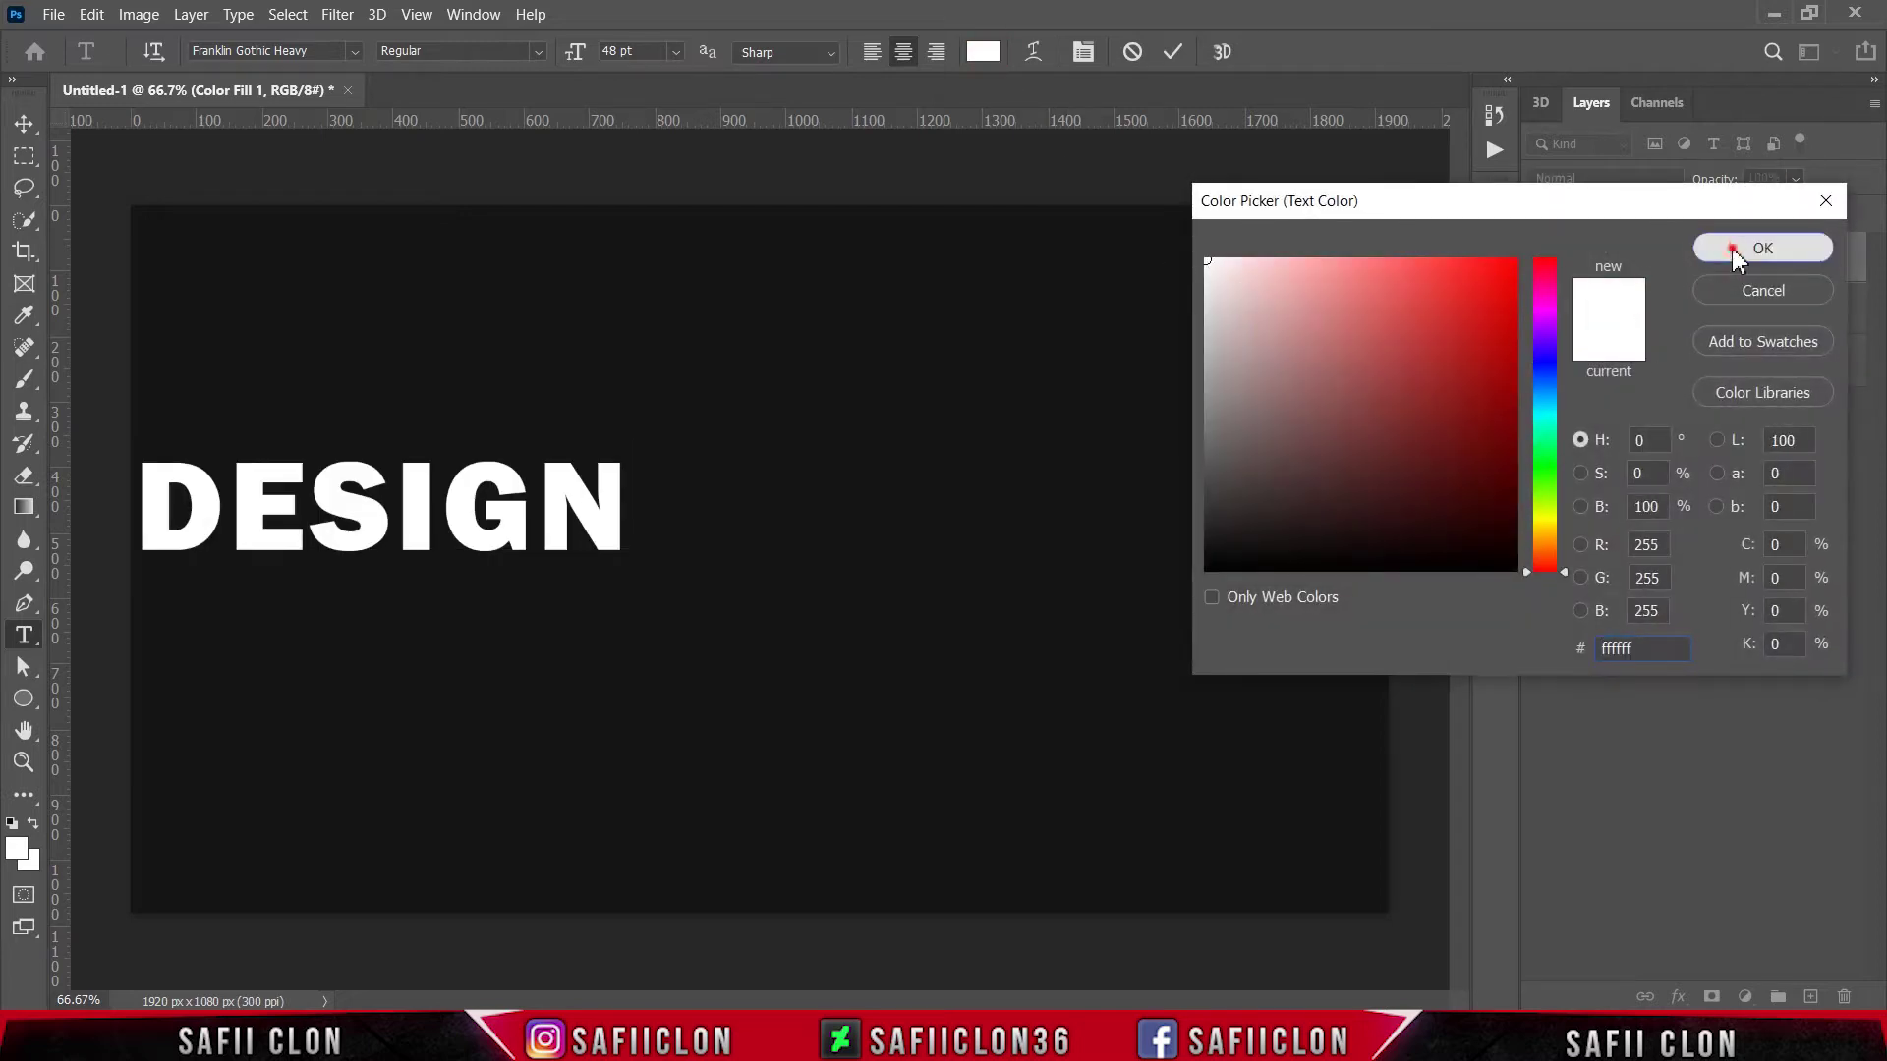
{"action": "left_click", "coordinate": [1172, 52]}
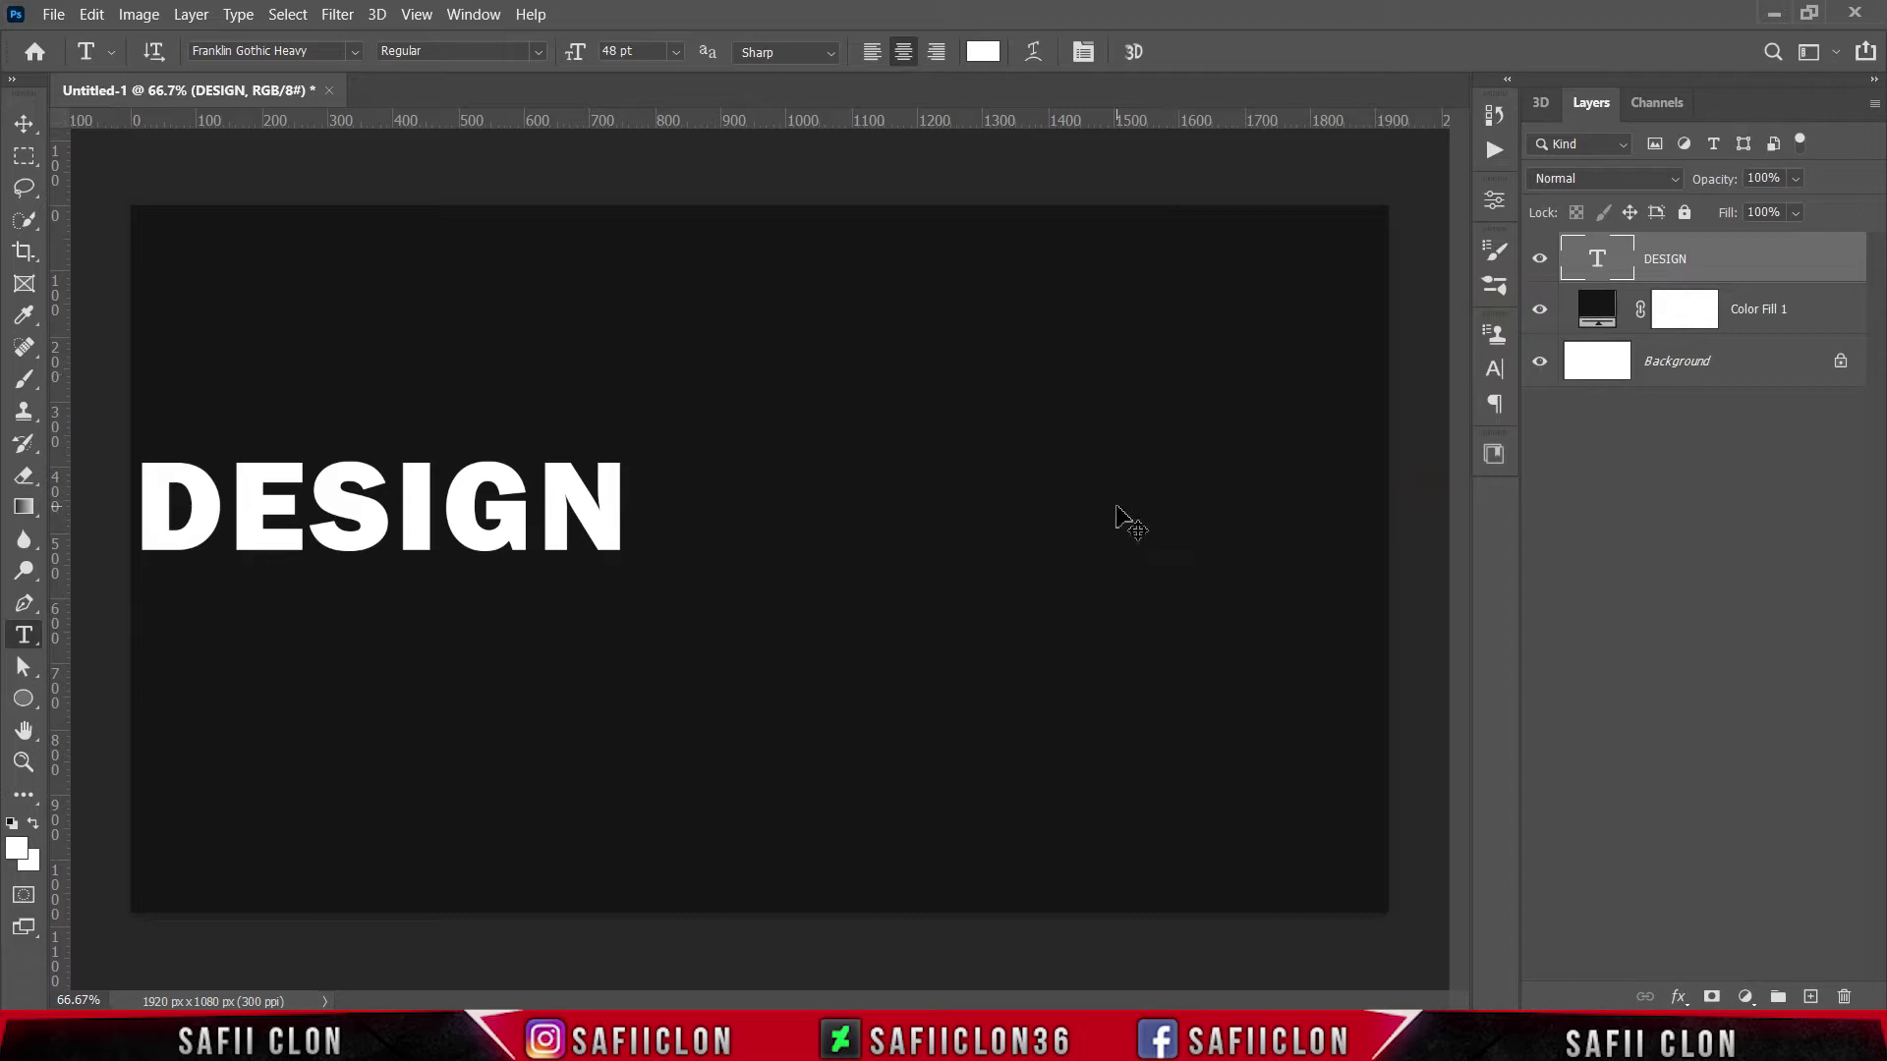
- Free-transform DESIGN to the canvas centre and scale it to about 198%
{"action": "key", "text": "ctrl+t"}
{"action": "mouse_move", "coordinate": [451, 527]}
{"action": "left_mouse_down"}
{"action": "mouse_move", "coordinate": [661, 541]}
{"action": "mouse_move", "coordinate": [774, 576]}
{"action": "left_mouse_up"}
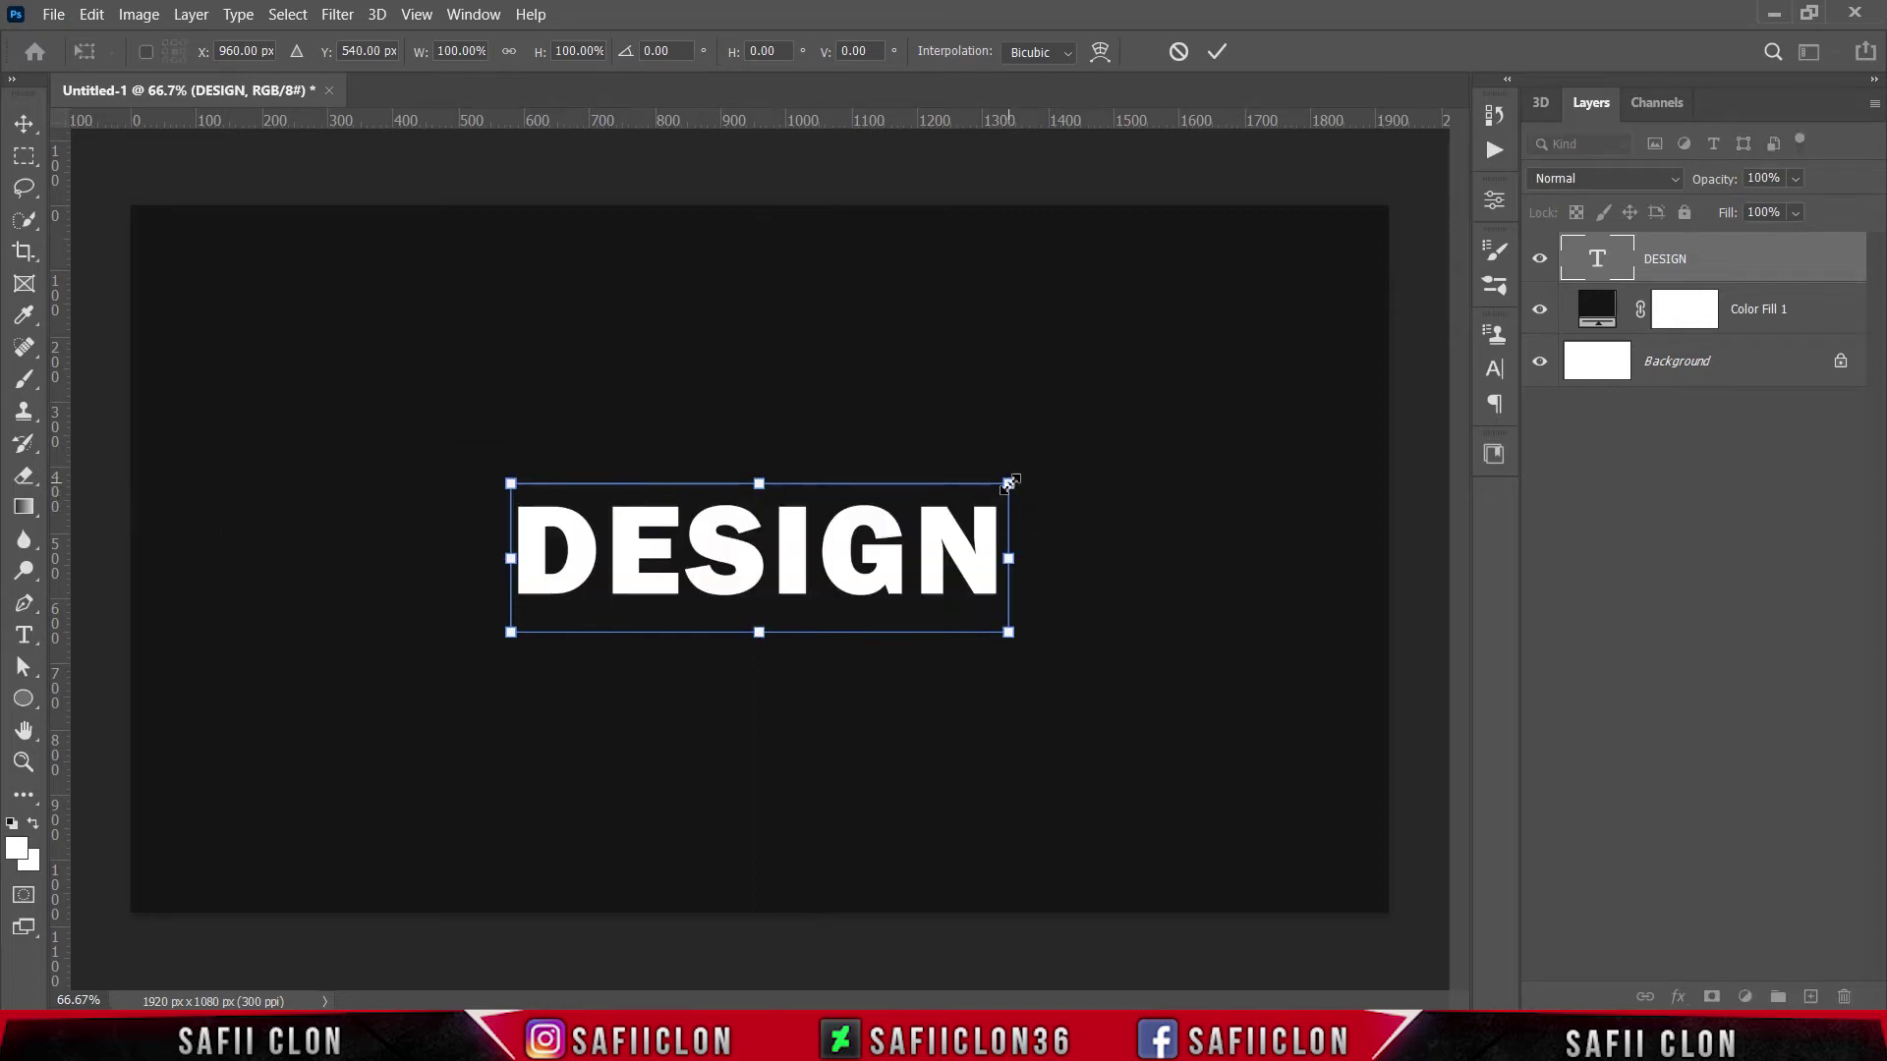
{"action": "left_click_drag", "start_coordinate": [1009, 483], "coordinate": [1251, 384]}
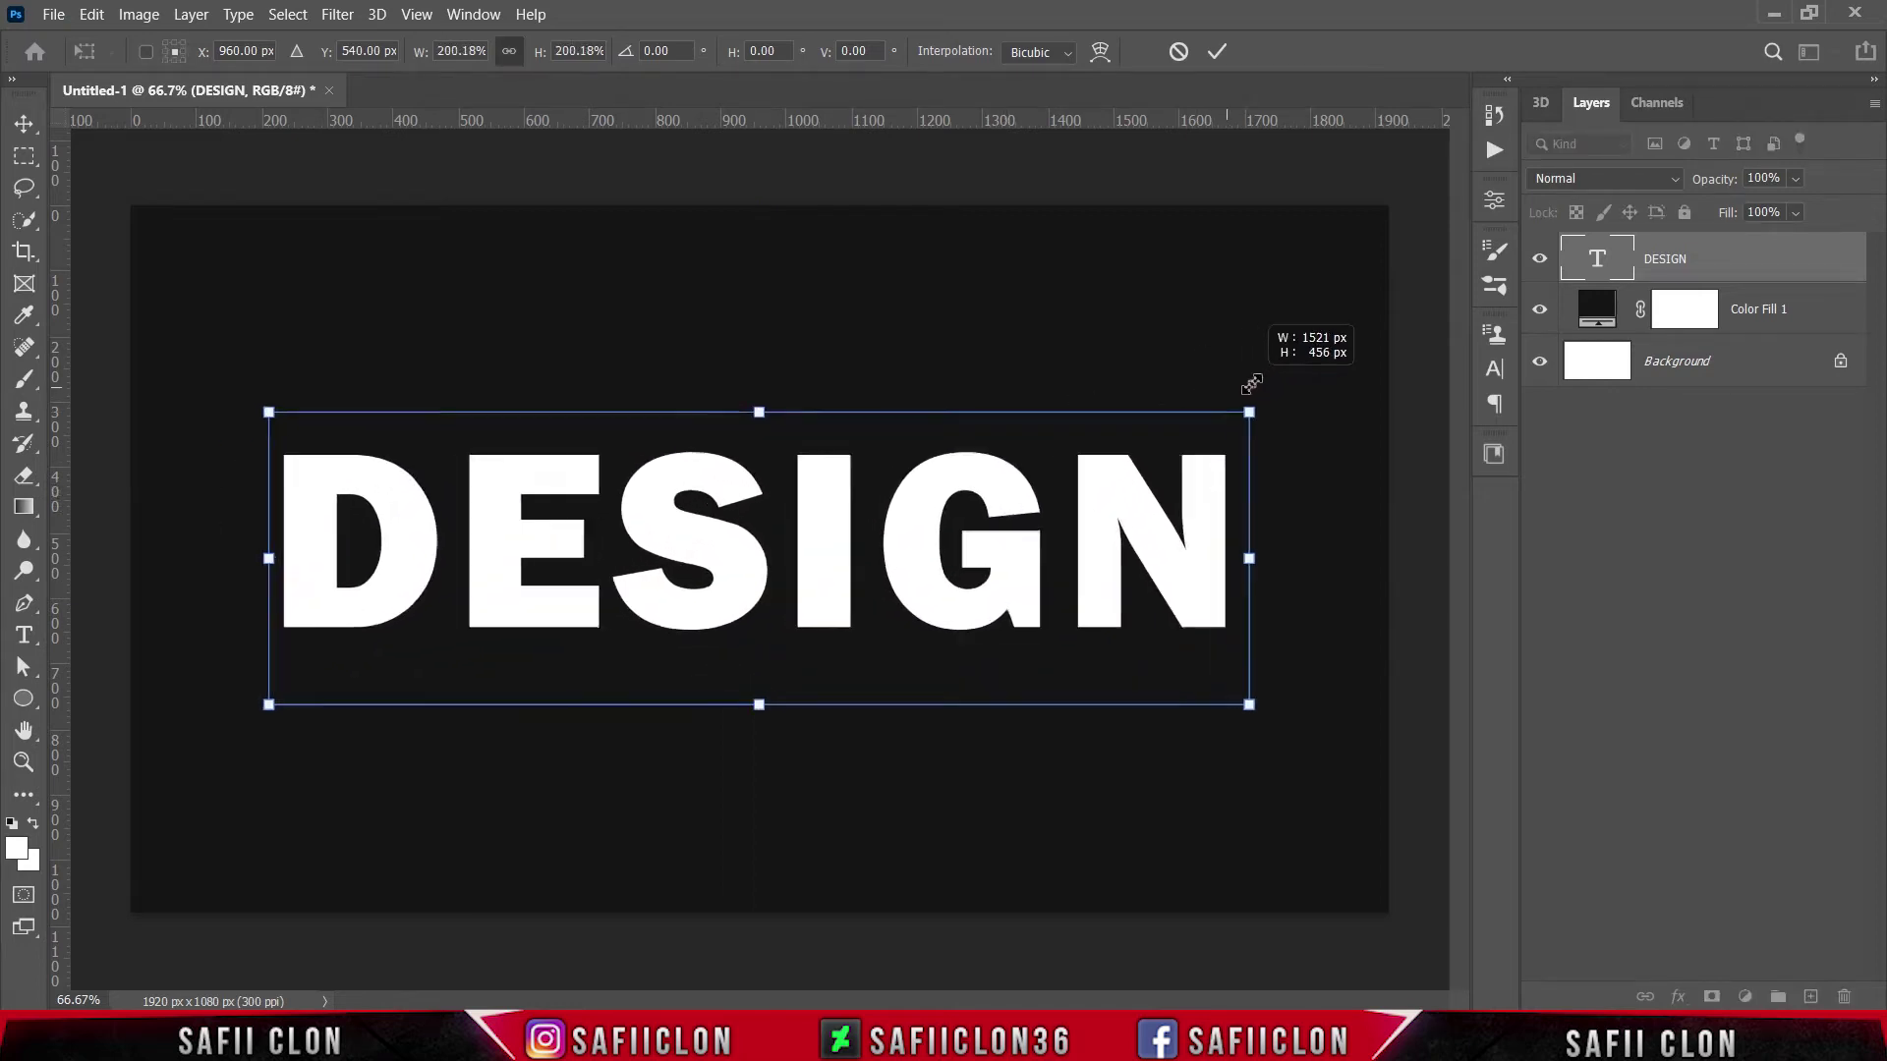
{"action": "left_click_drag", "start_coordinate": [1252, 383], "coordinate": [1246, 393]}
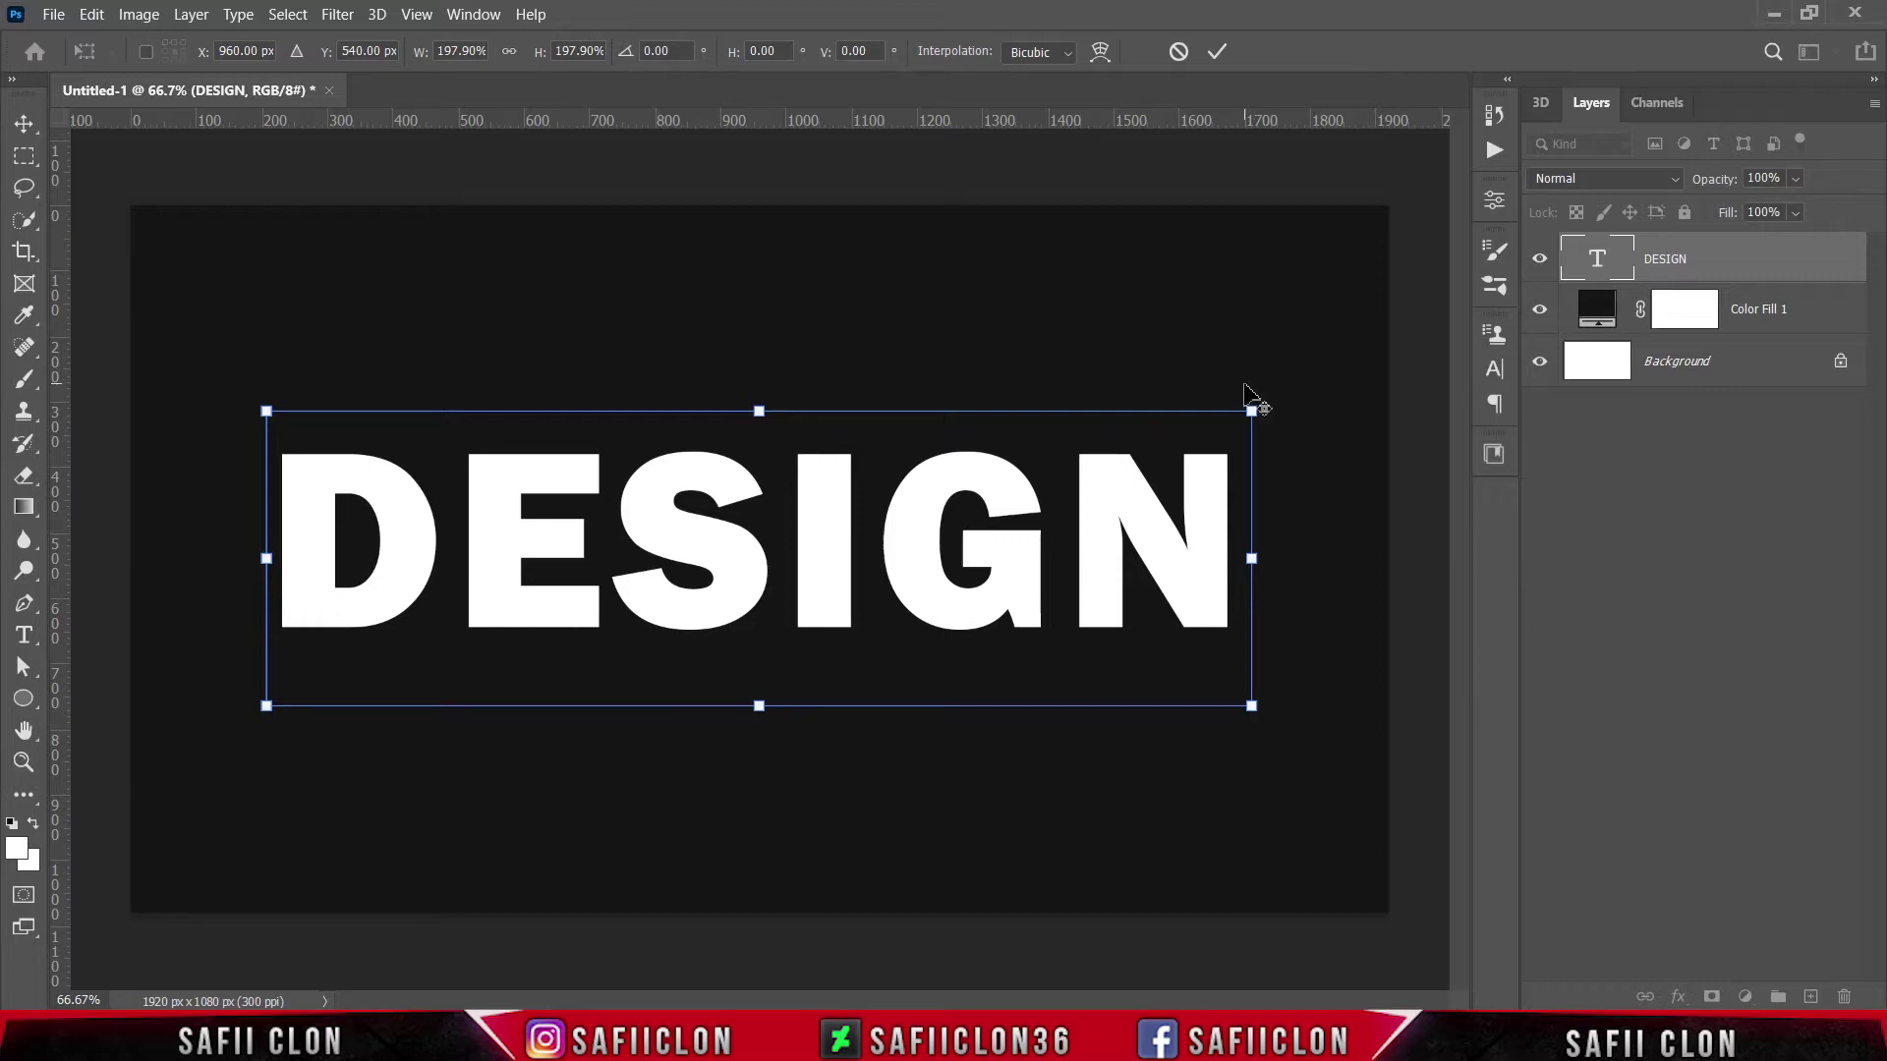
{"action": "left_click", "coordinate": [1226, 55]}
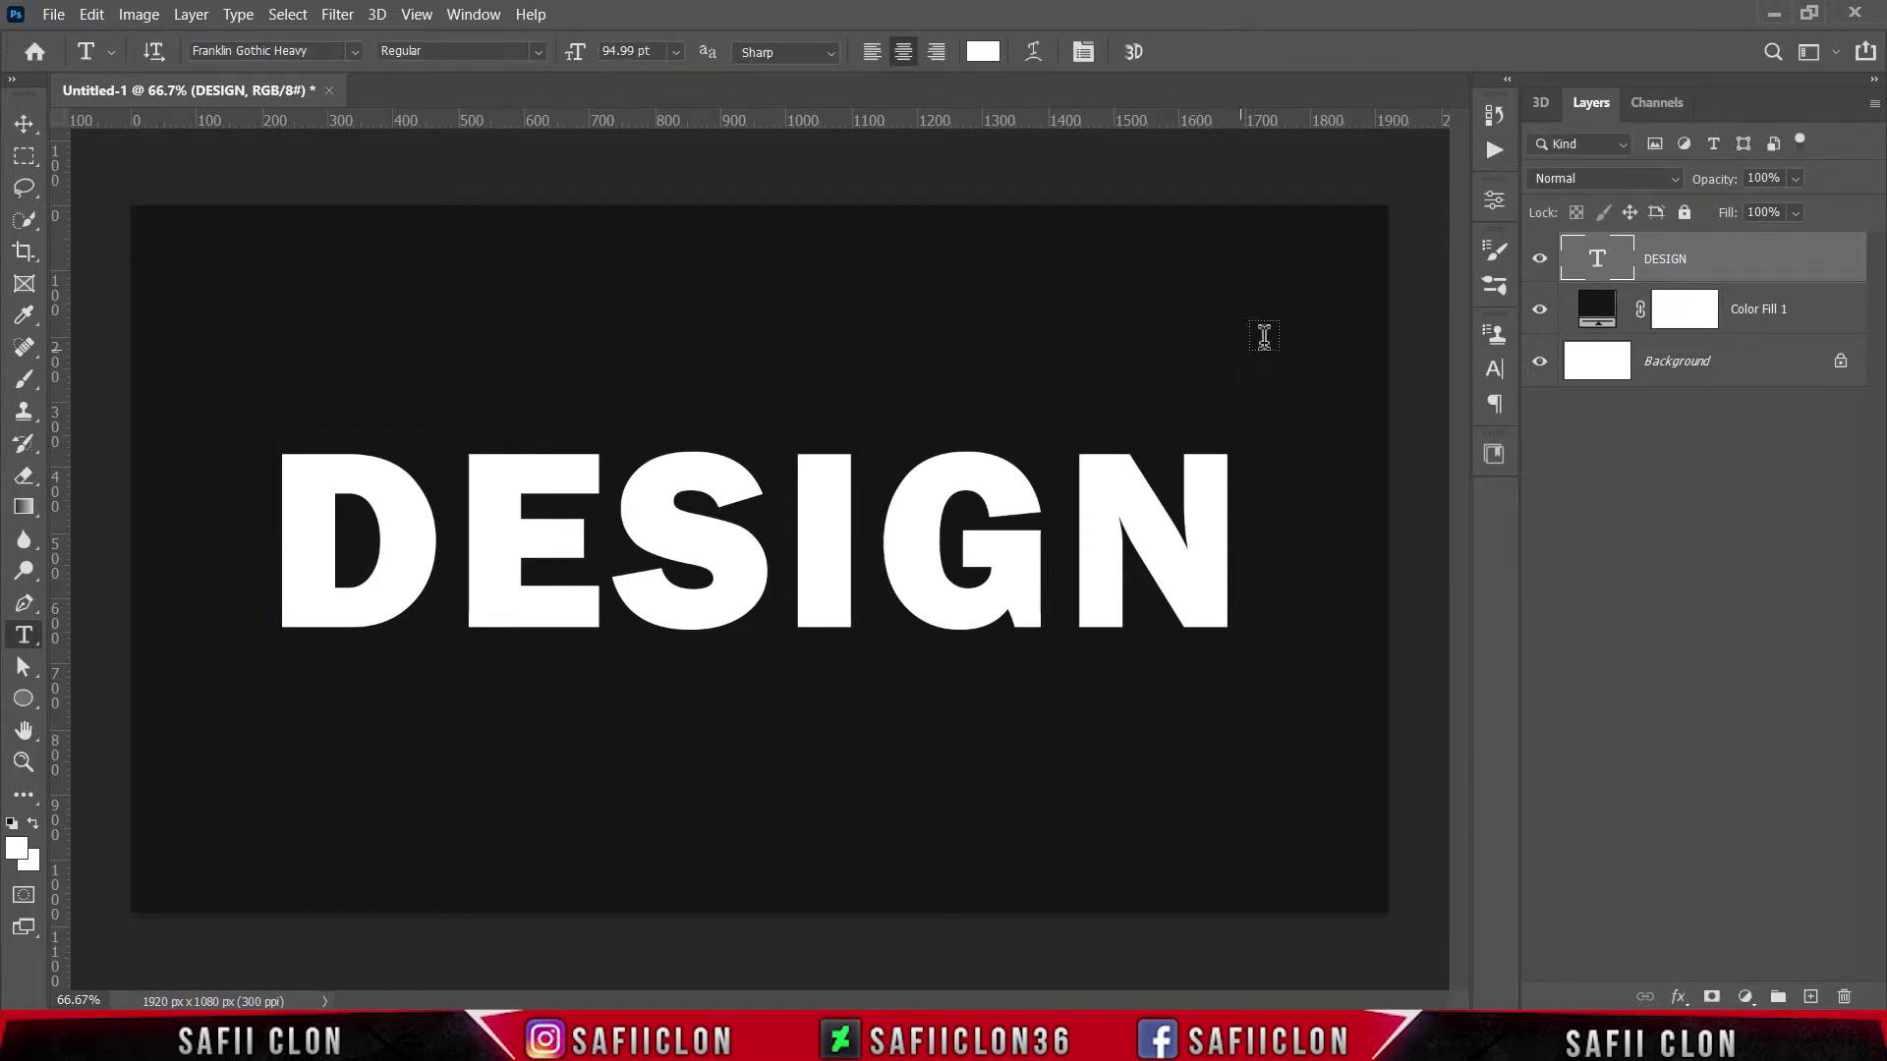
- Duplicate the DESIGN layer as 'DESIGN copy' and hide the copy
{"action": "right_click", "coordinate": [1737, 268]}
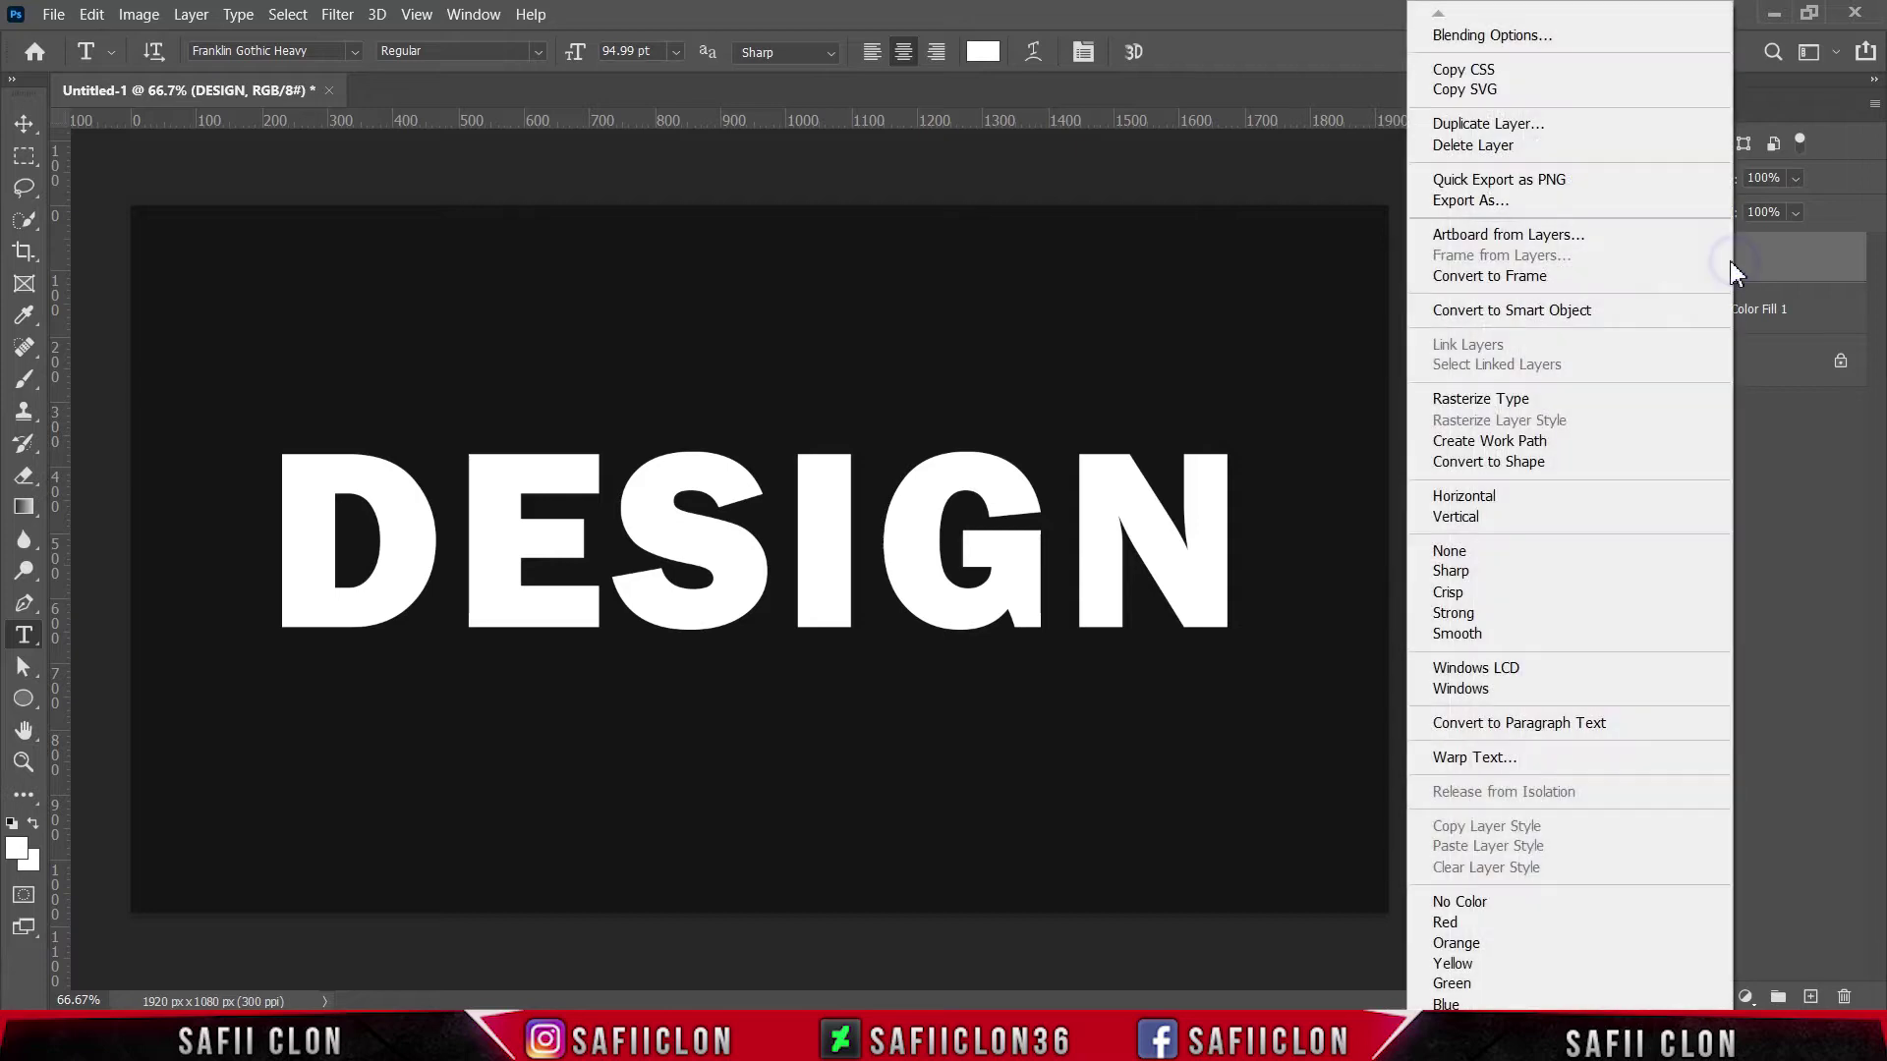
{"action": "left_click", "coordinate": [1509, 125]}
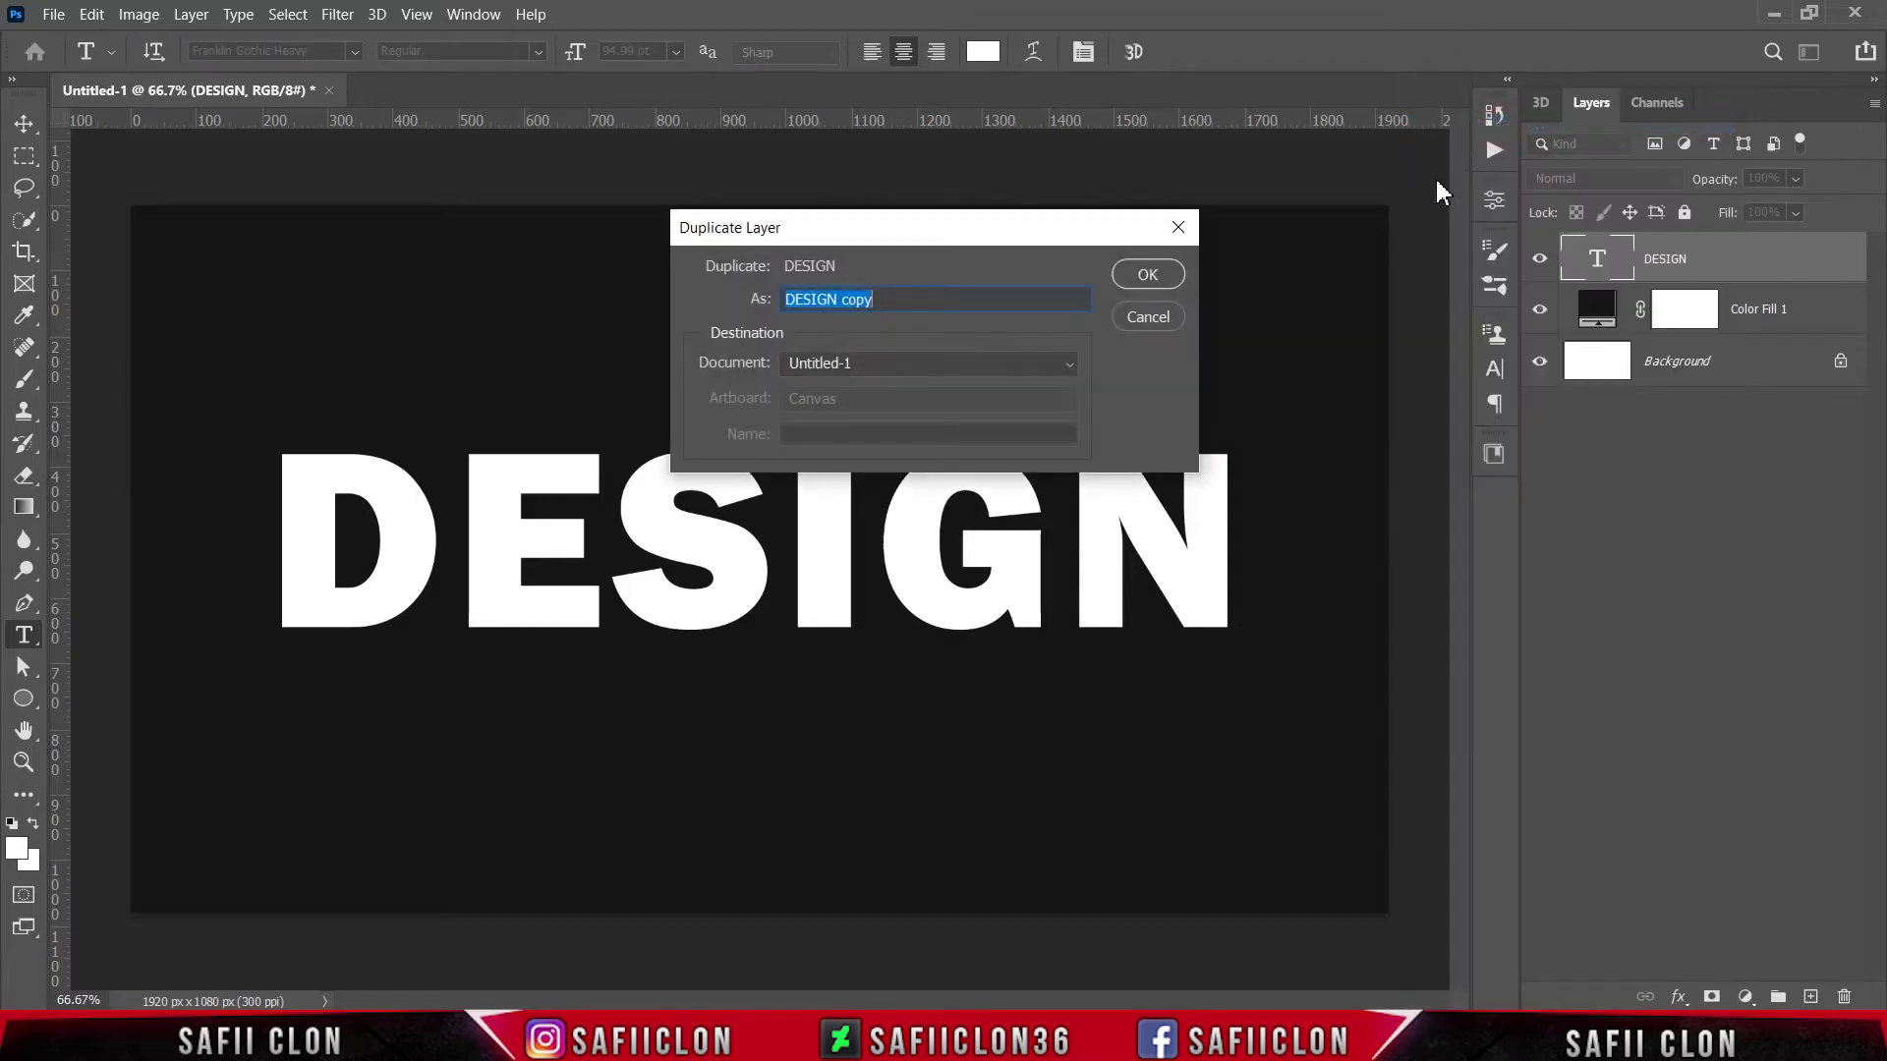
{"action": "left_click", "coordinate": [1175, 282]}
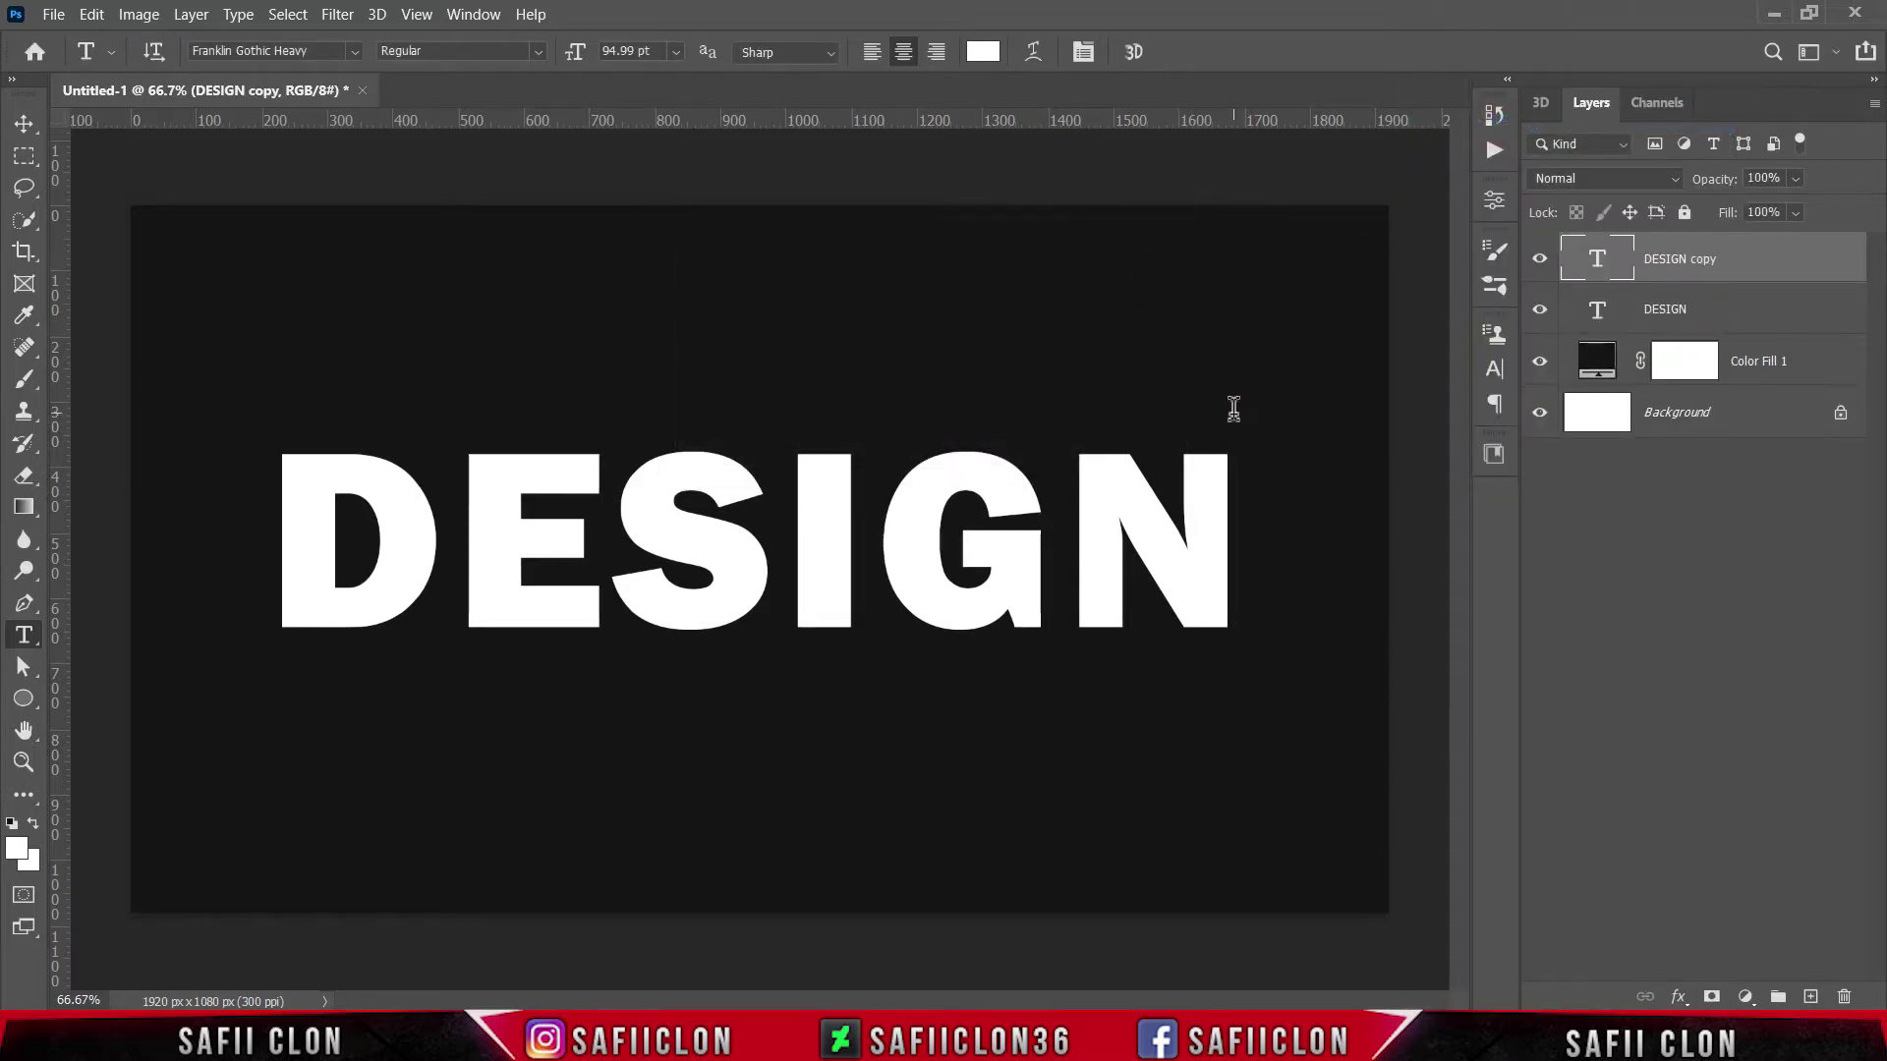
{"action": "left_click", "coordinate": [1540, 261]}
- Lower the original DESIGN layer's Fill to 0% and open its Blending Options
{"action": "left_click", "coordinate": [1739, 316]}
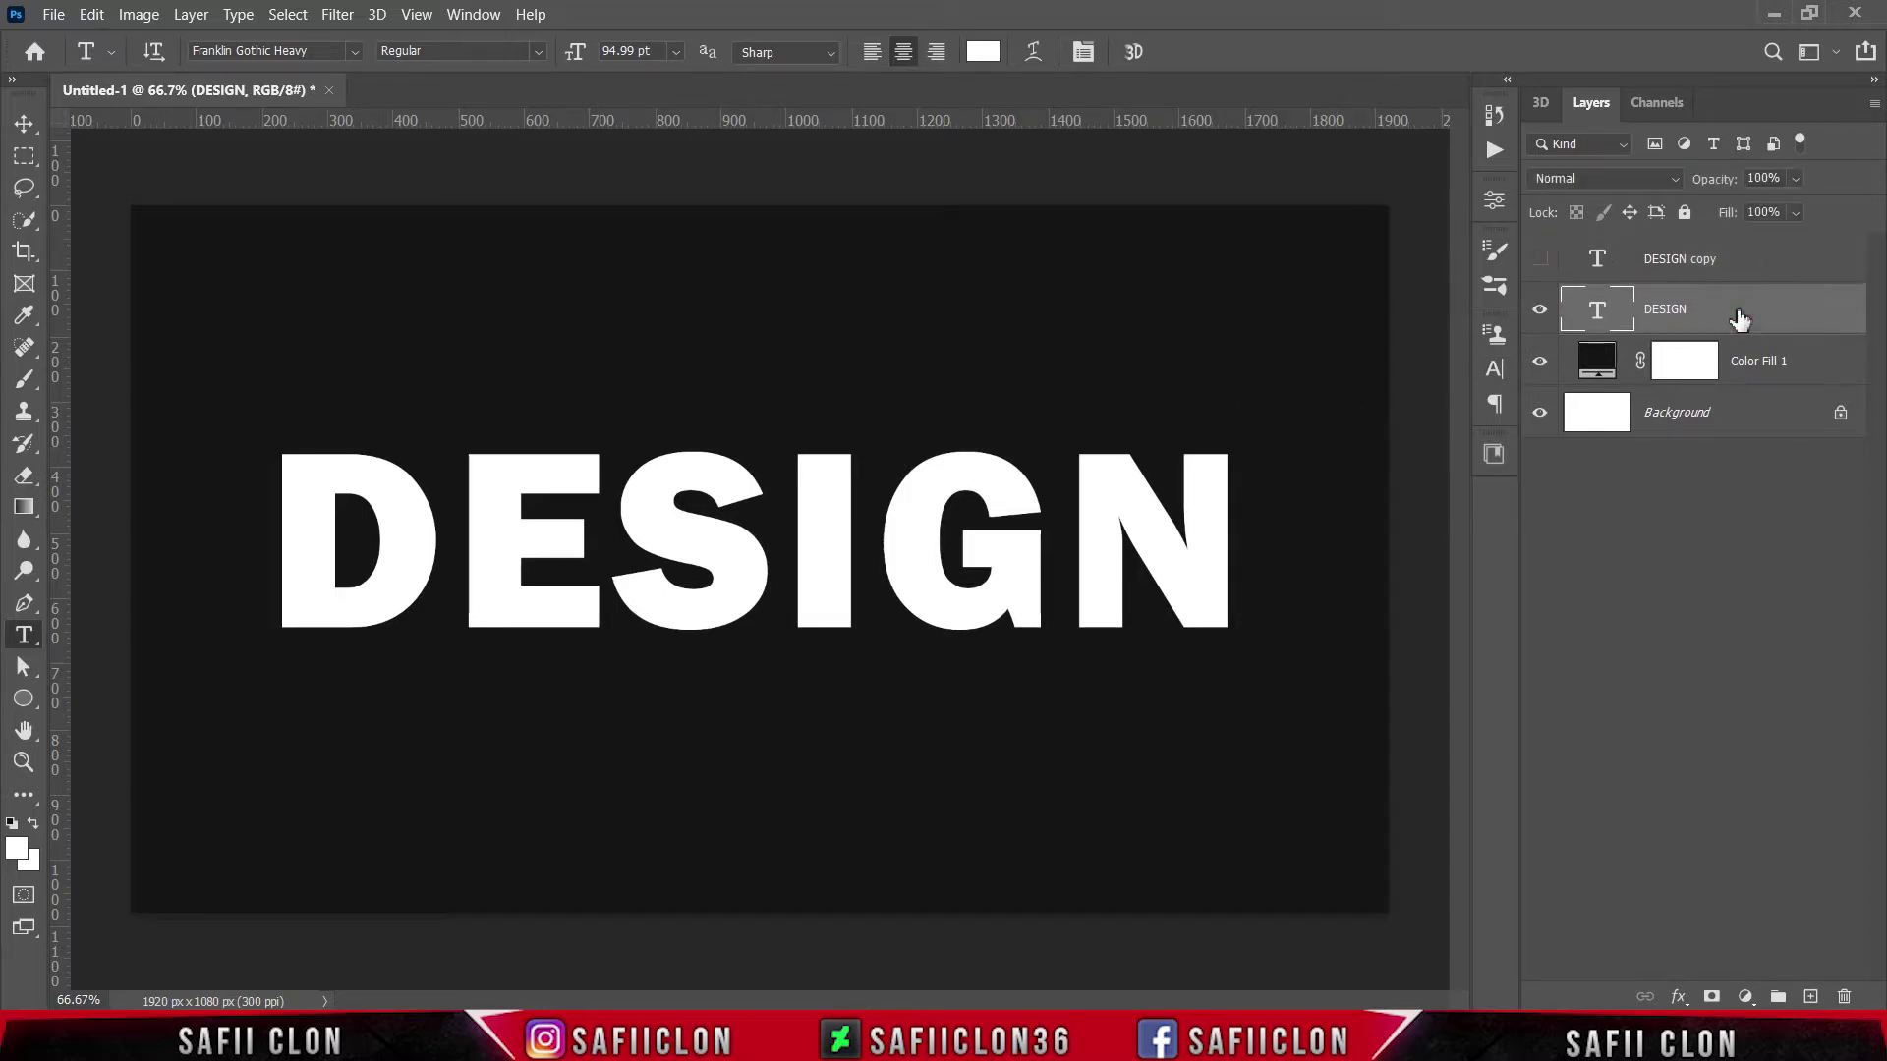
{"action": "left_click", "coordinate": [1798, 211]}
{"action": "left_click_drag", "start_coordinate": [1824, 254], "coordinate": [1760, 254]}
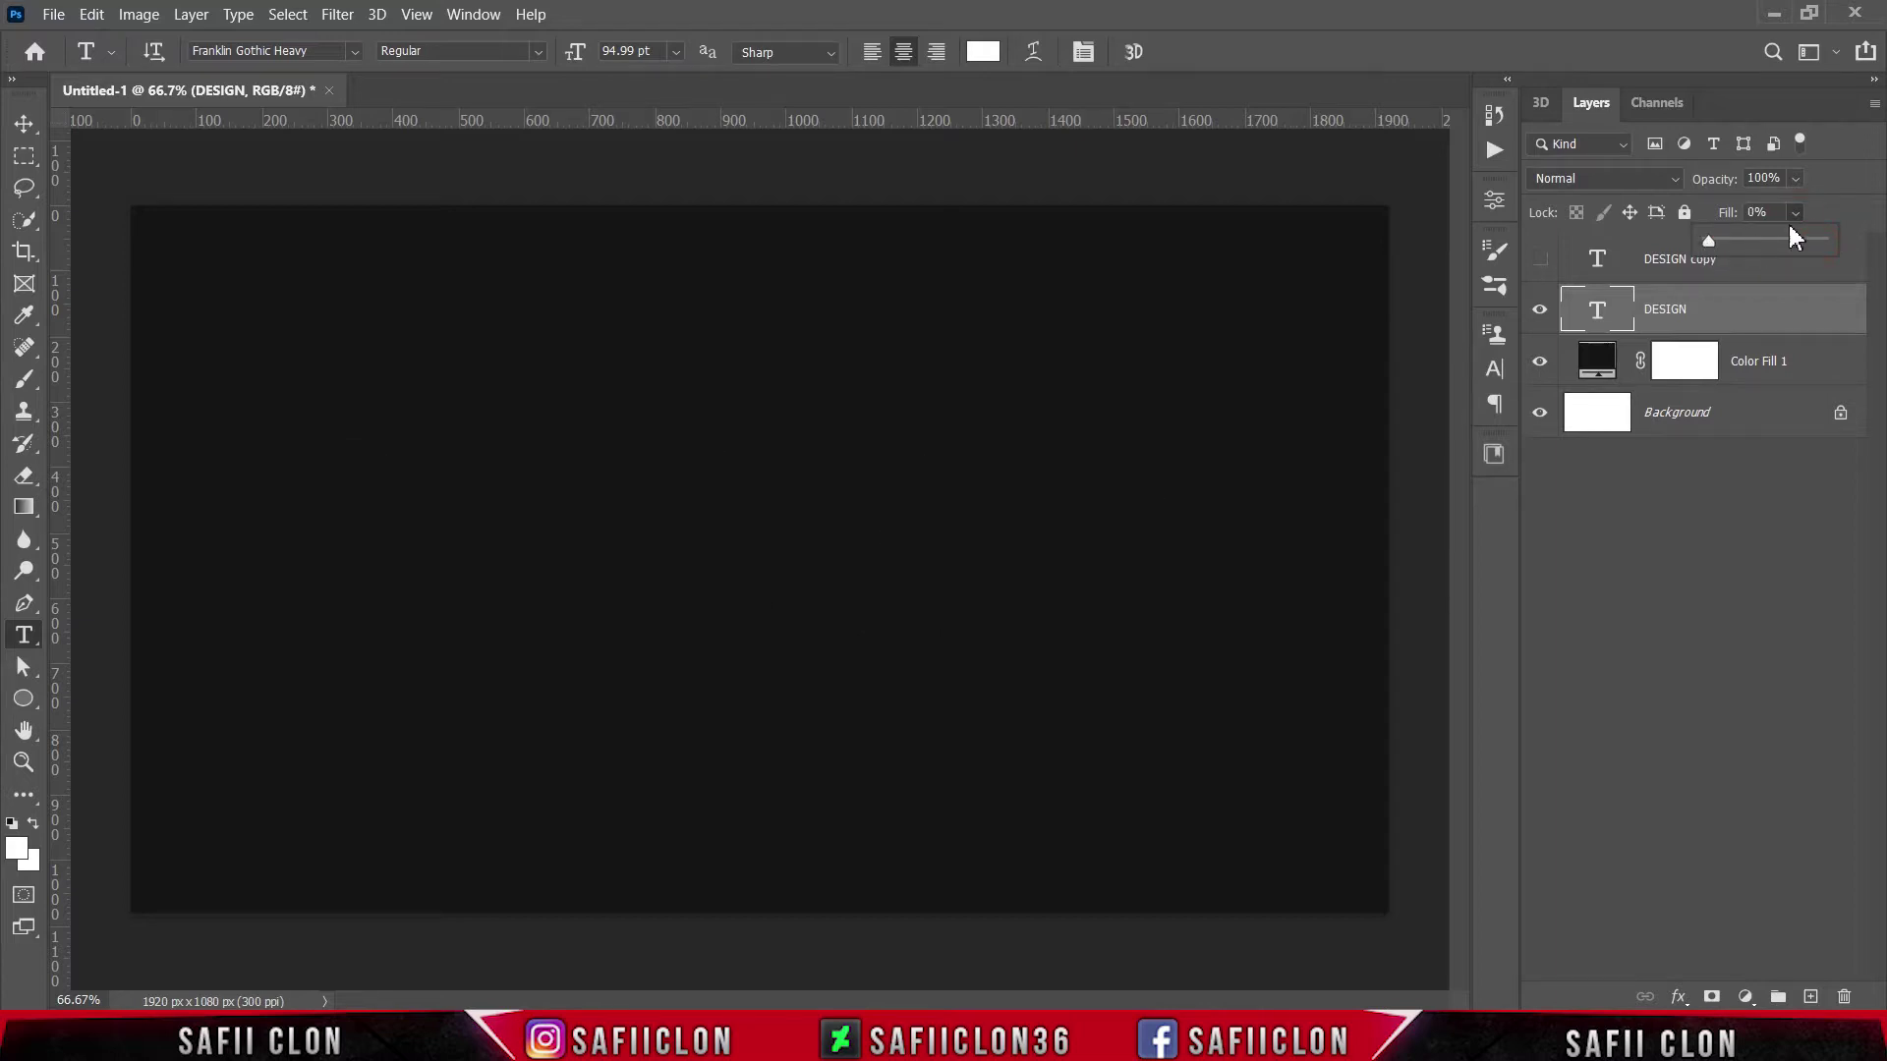
{"action": "left_click", "coordinate": [1798, 213]}
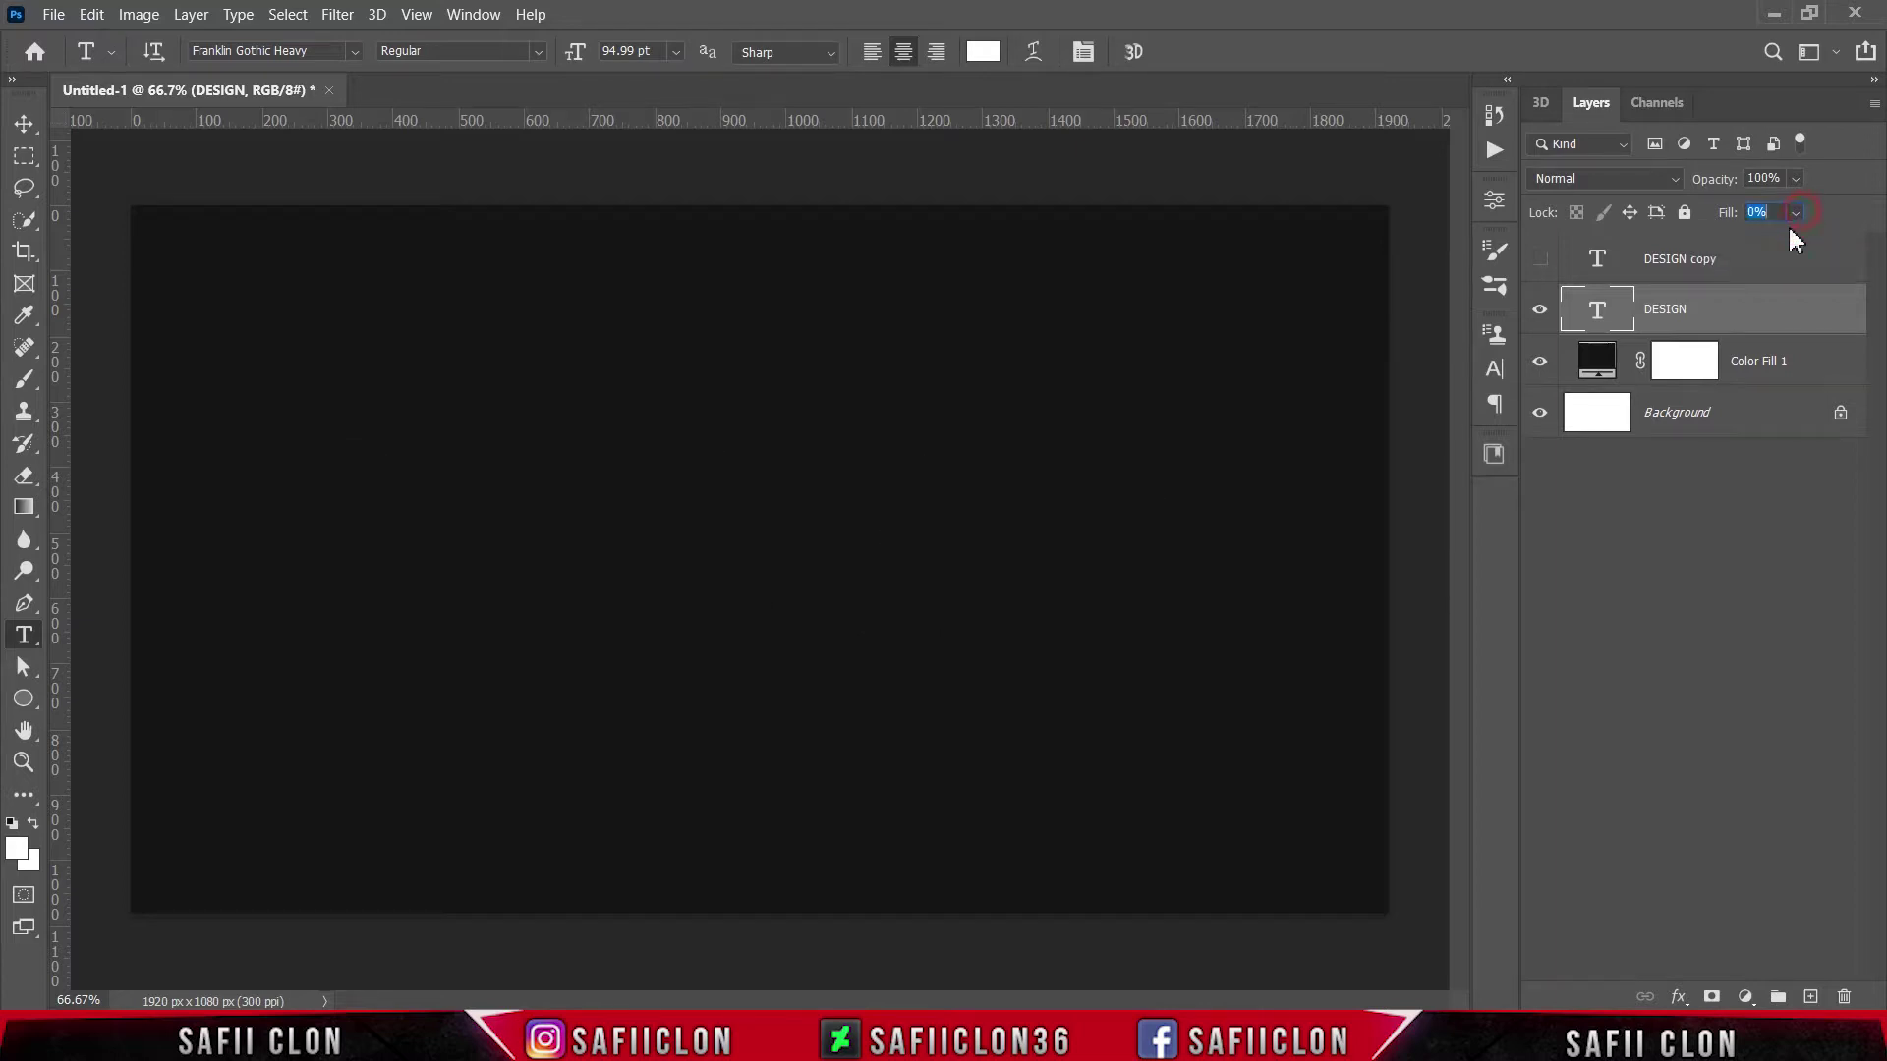
{"action": "right_click", "coordinate": [1745, 311]}
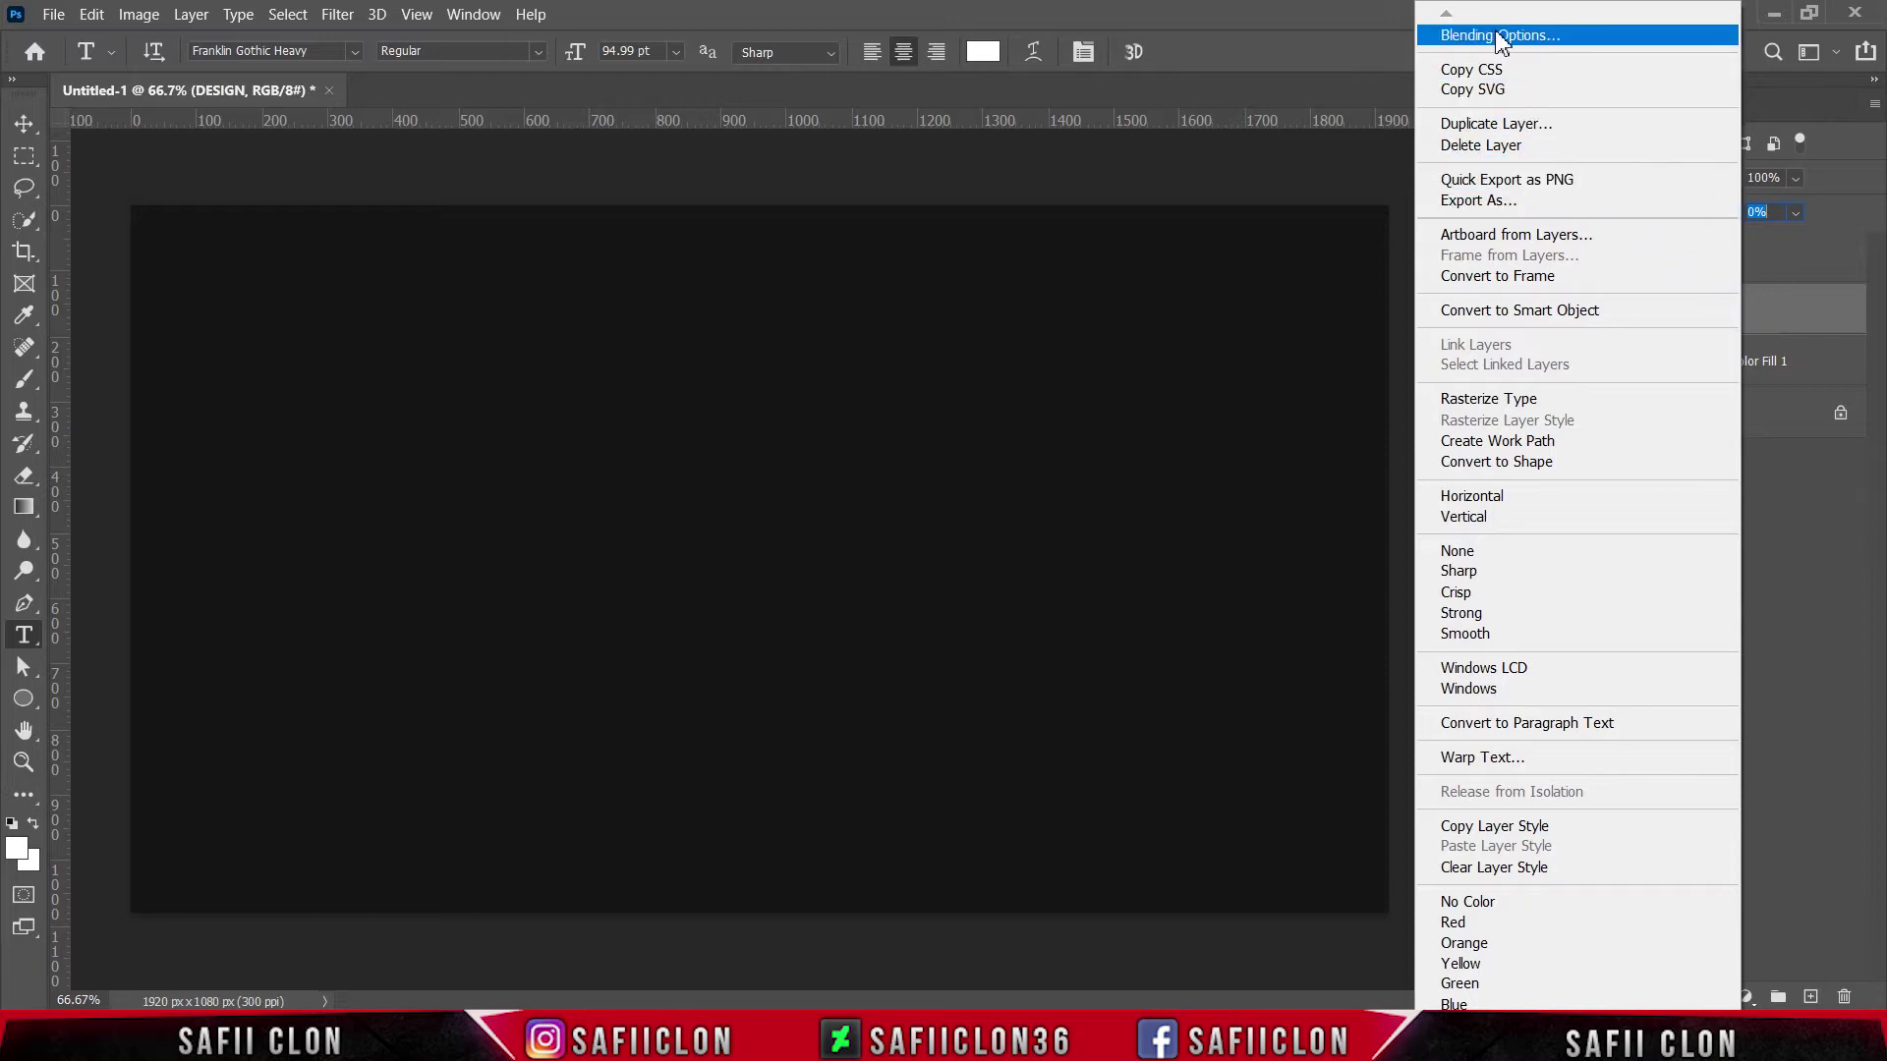
{"action": "left_click", "coordinate": [1496, 36]}
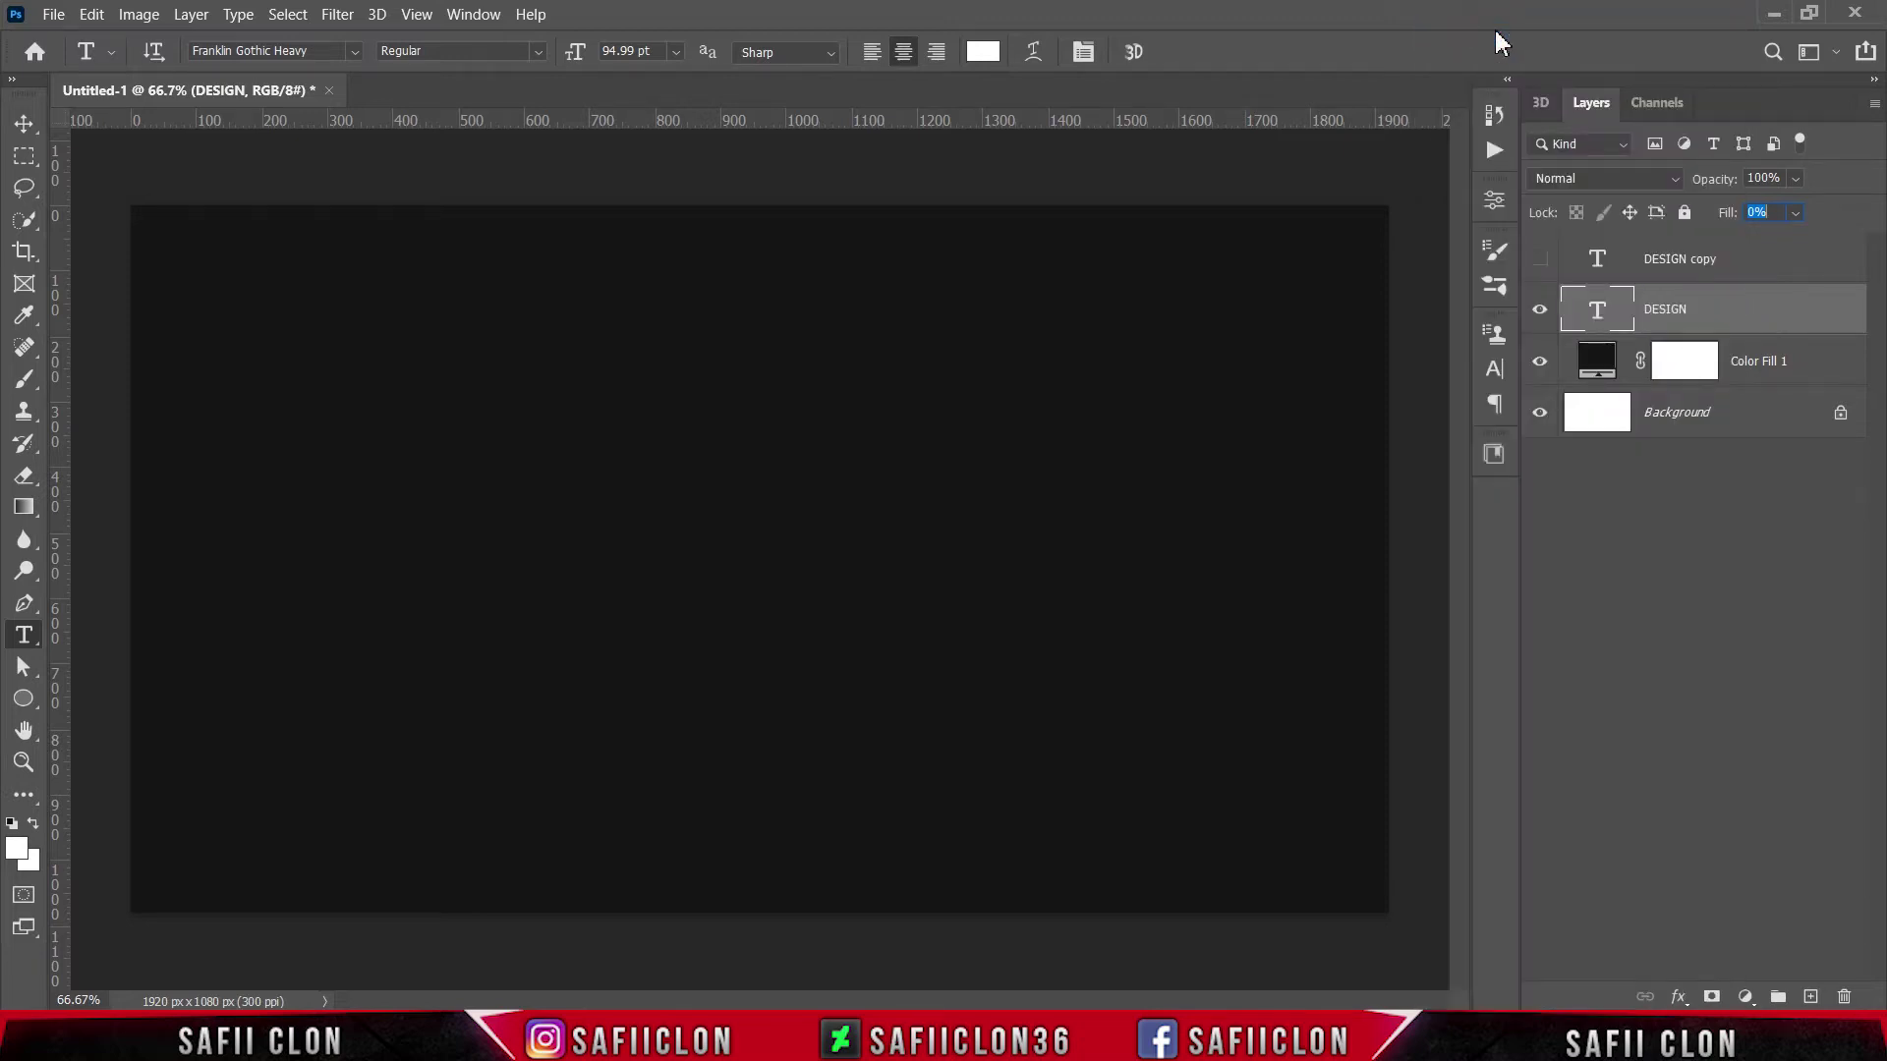
- Add a white 5 px Inside stroke at Normal blend and 100% opacity to DESIGN
{"action": "left_click", "coordinate": [1307, 215]}
{"action": "left_click_drag", "start_coordinate": [1322, 224], "coordinate": [1481, 239]}
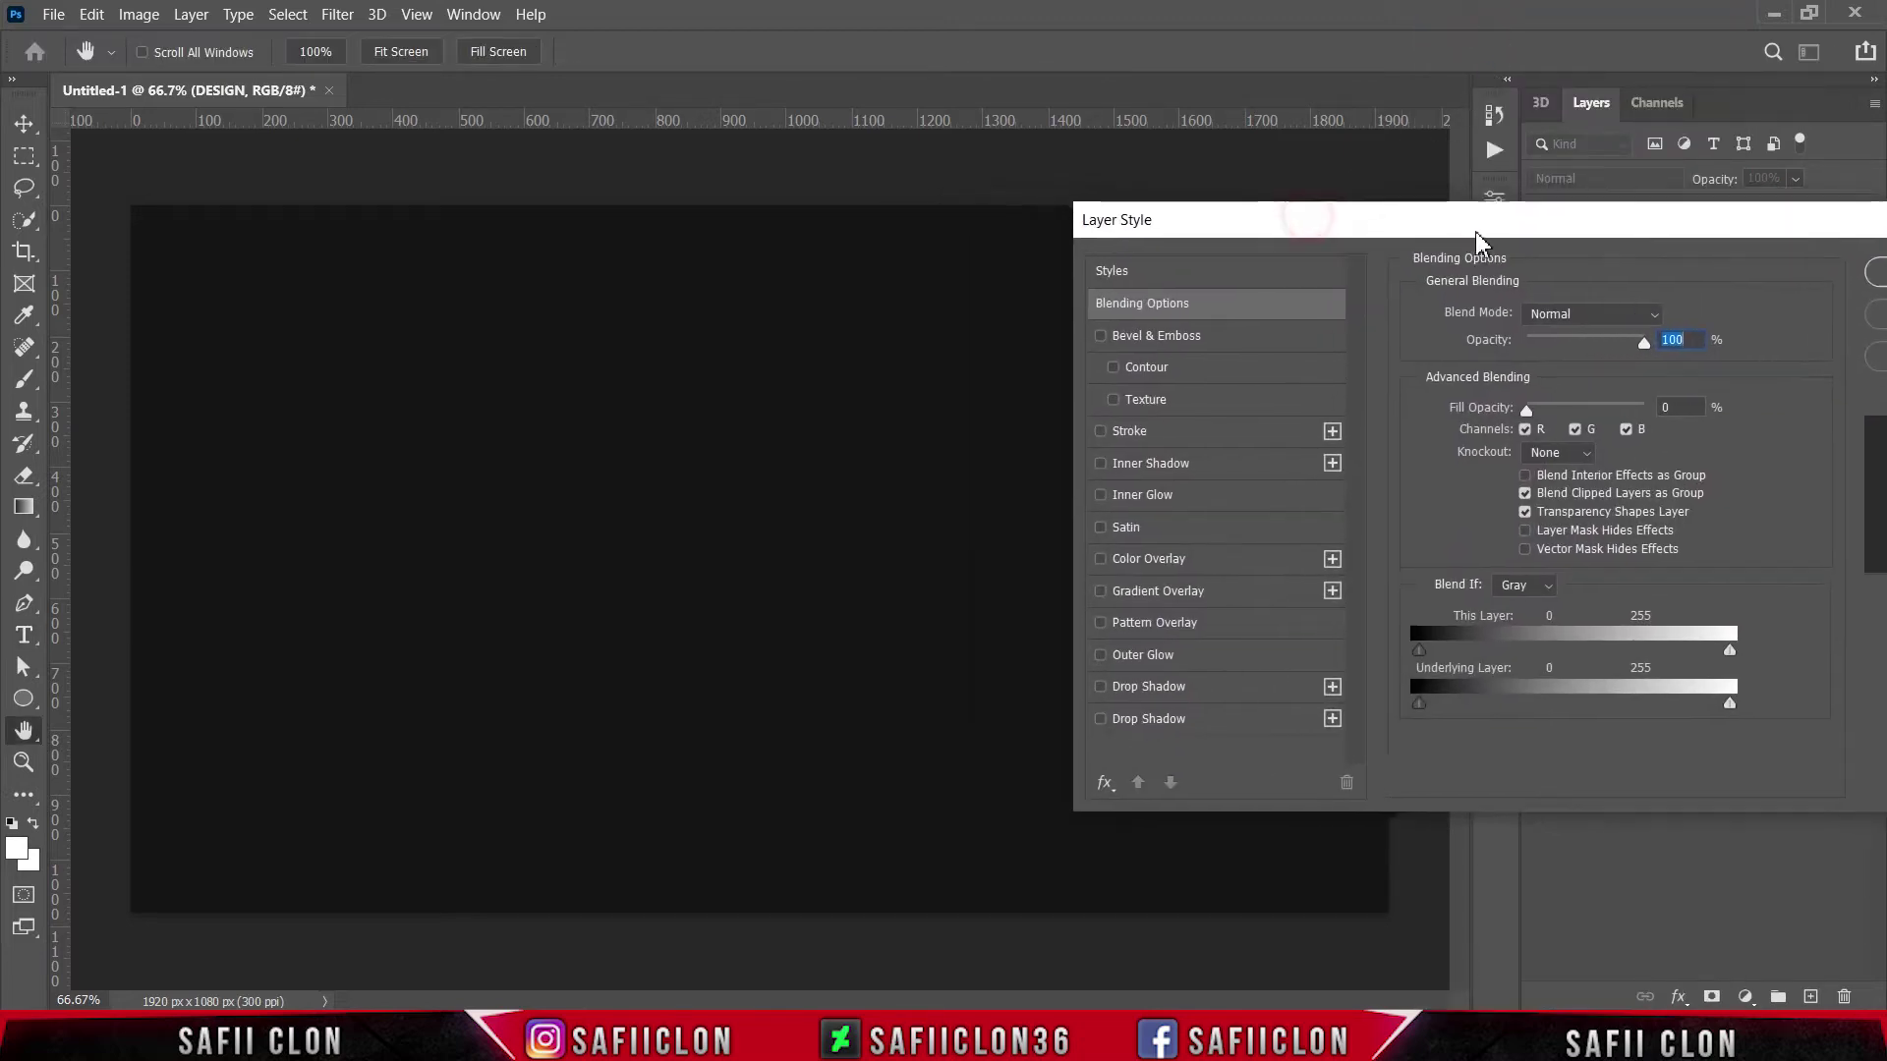
{"action": "left_click", "coordinate": [1149, 443]}
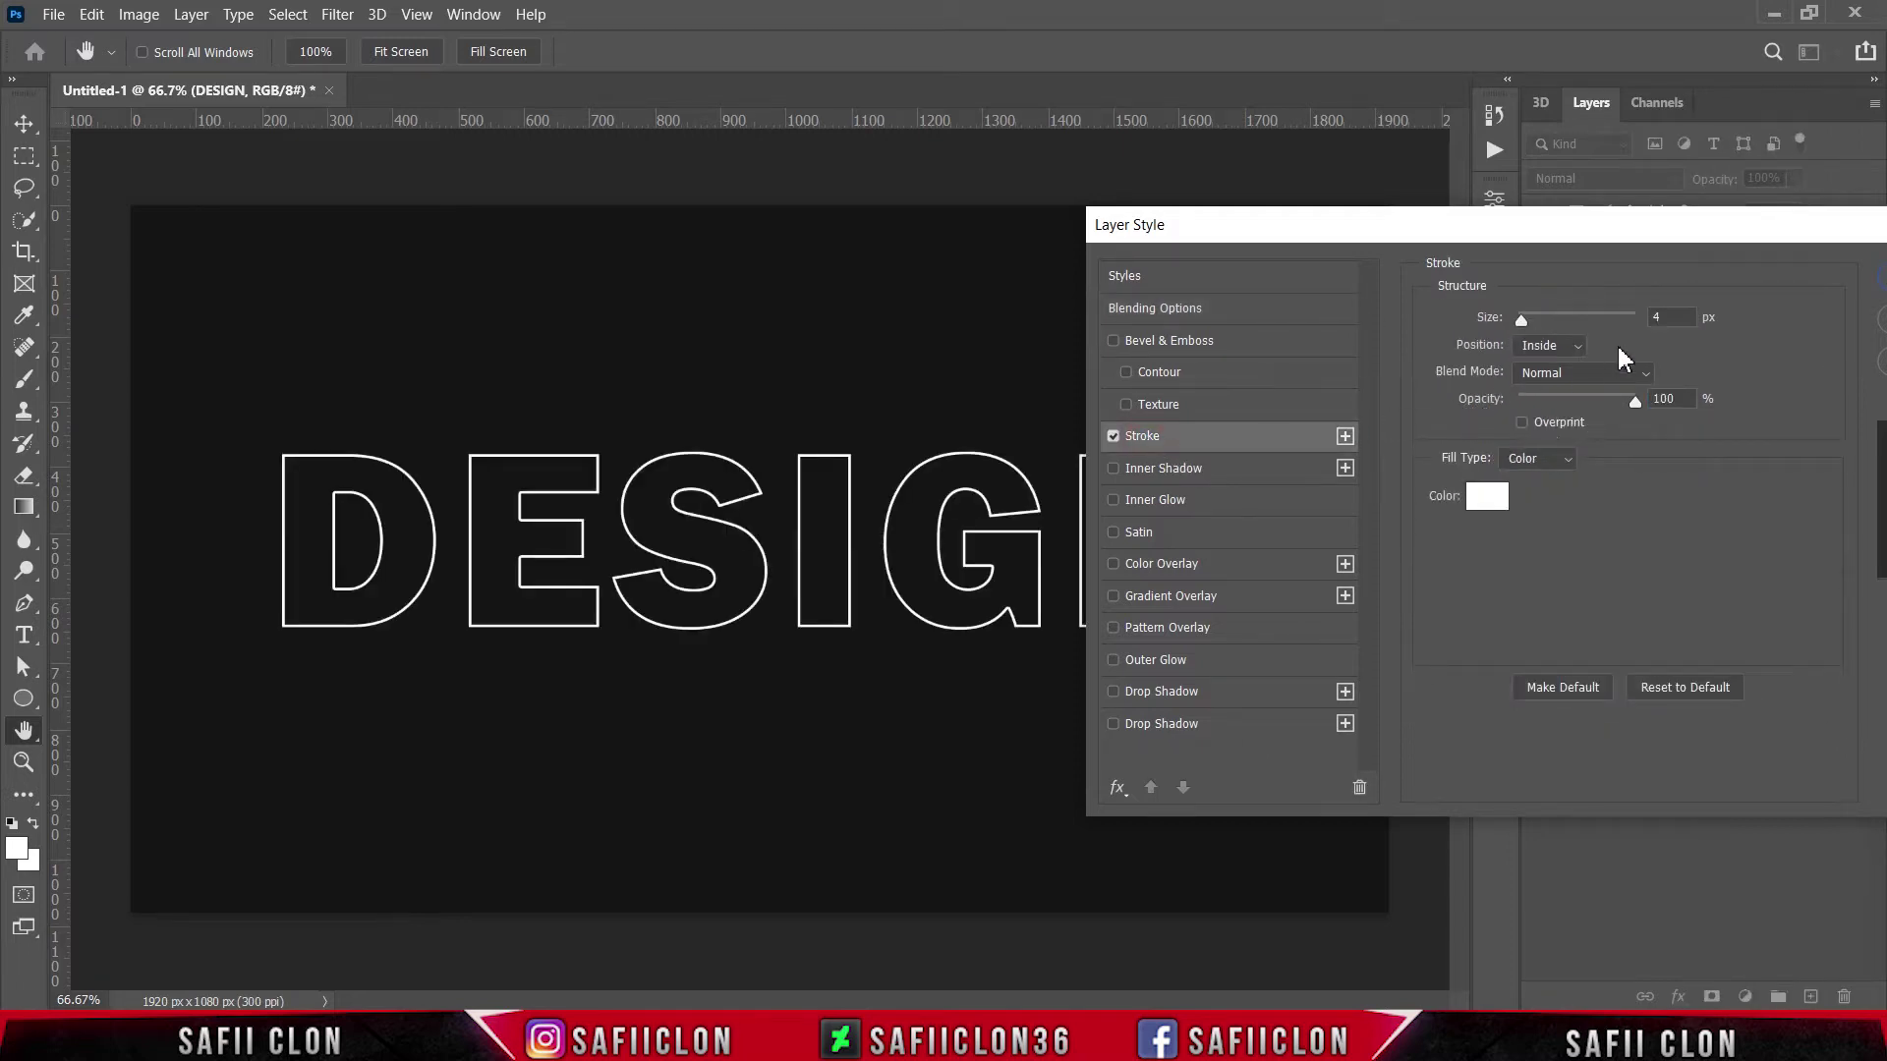
{"action": "left_click", "coordinate": [1577, 346]}
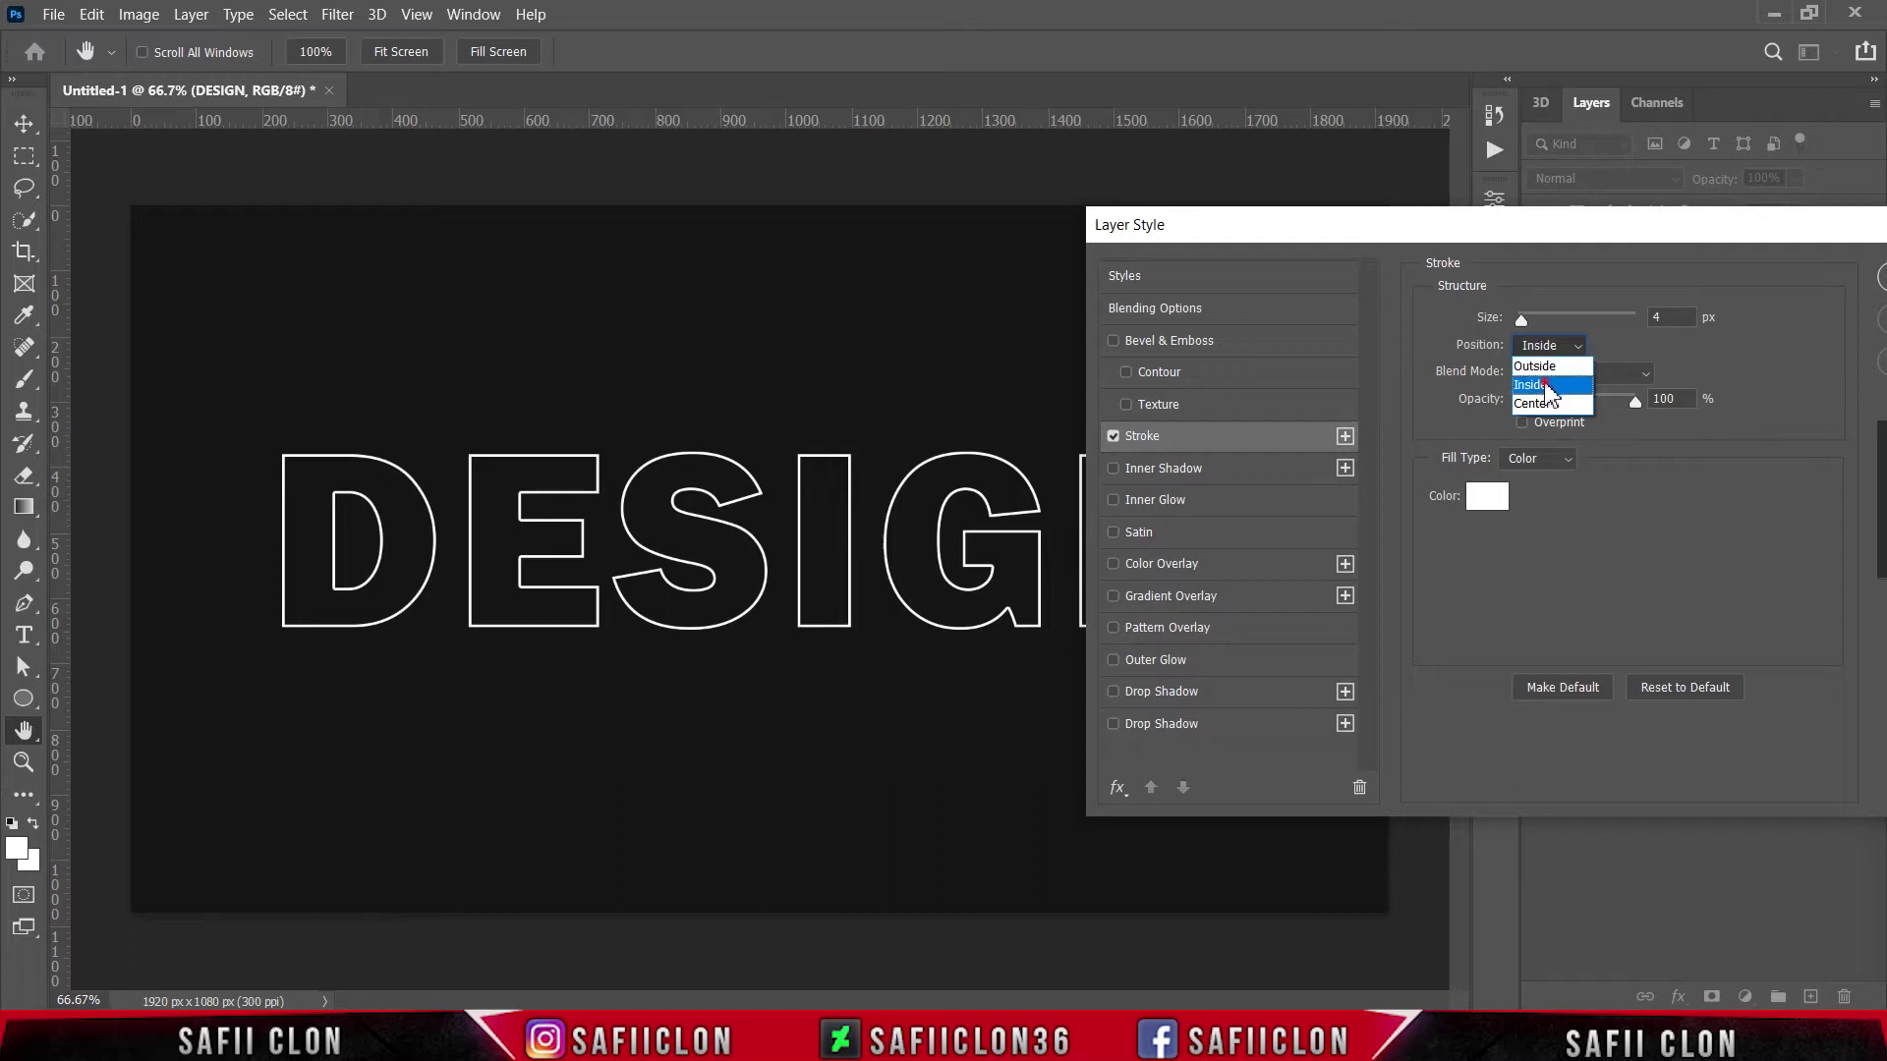
{"action": "left_click", "coordinate": [1585, 381]}
{"action": "left_click", "coordinate": [1561, 395]}
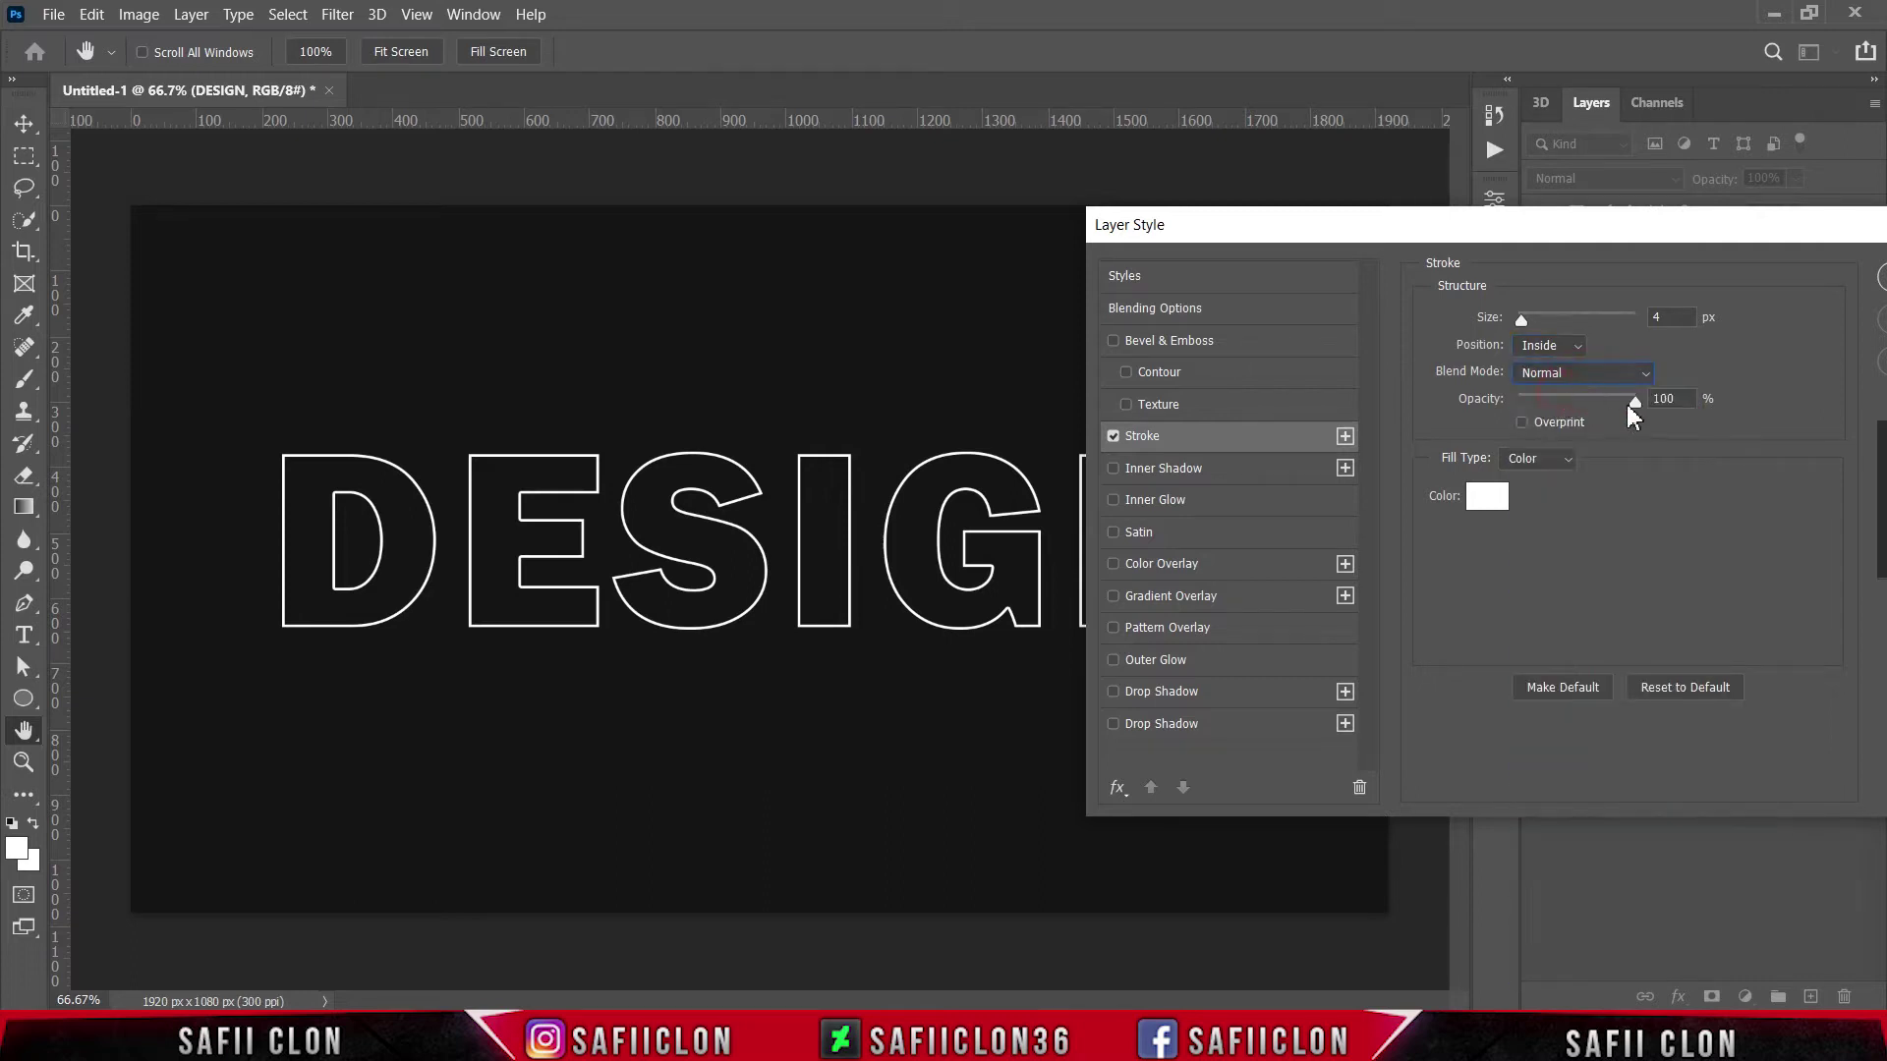
{"action": "left_click", "coordinate": [1666, 403]}
{"action": "left_click", "coordinate": [1491, 502]}
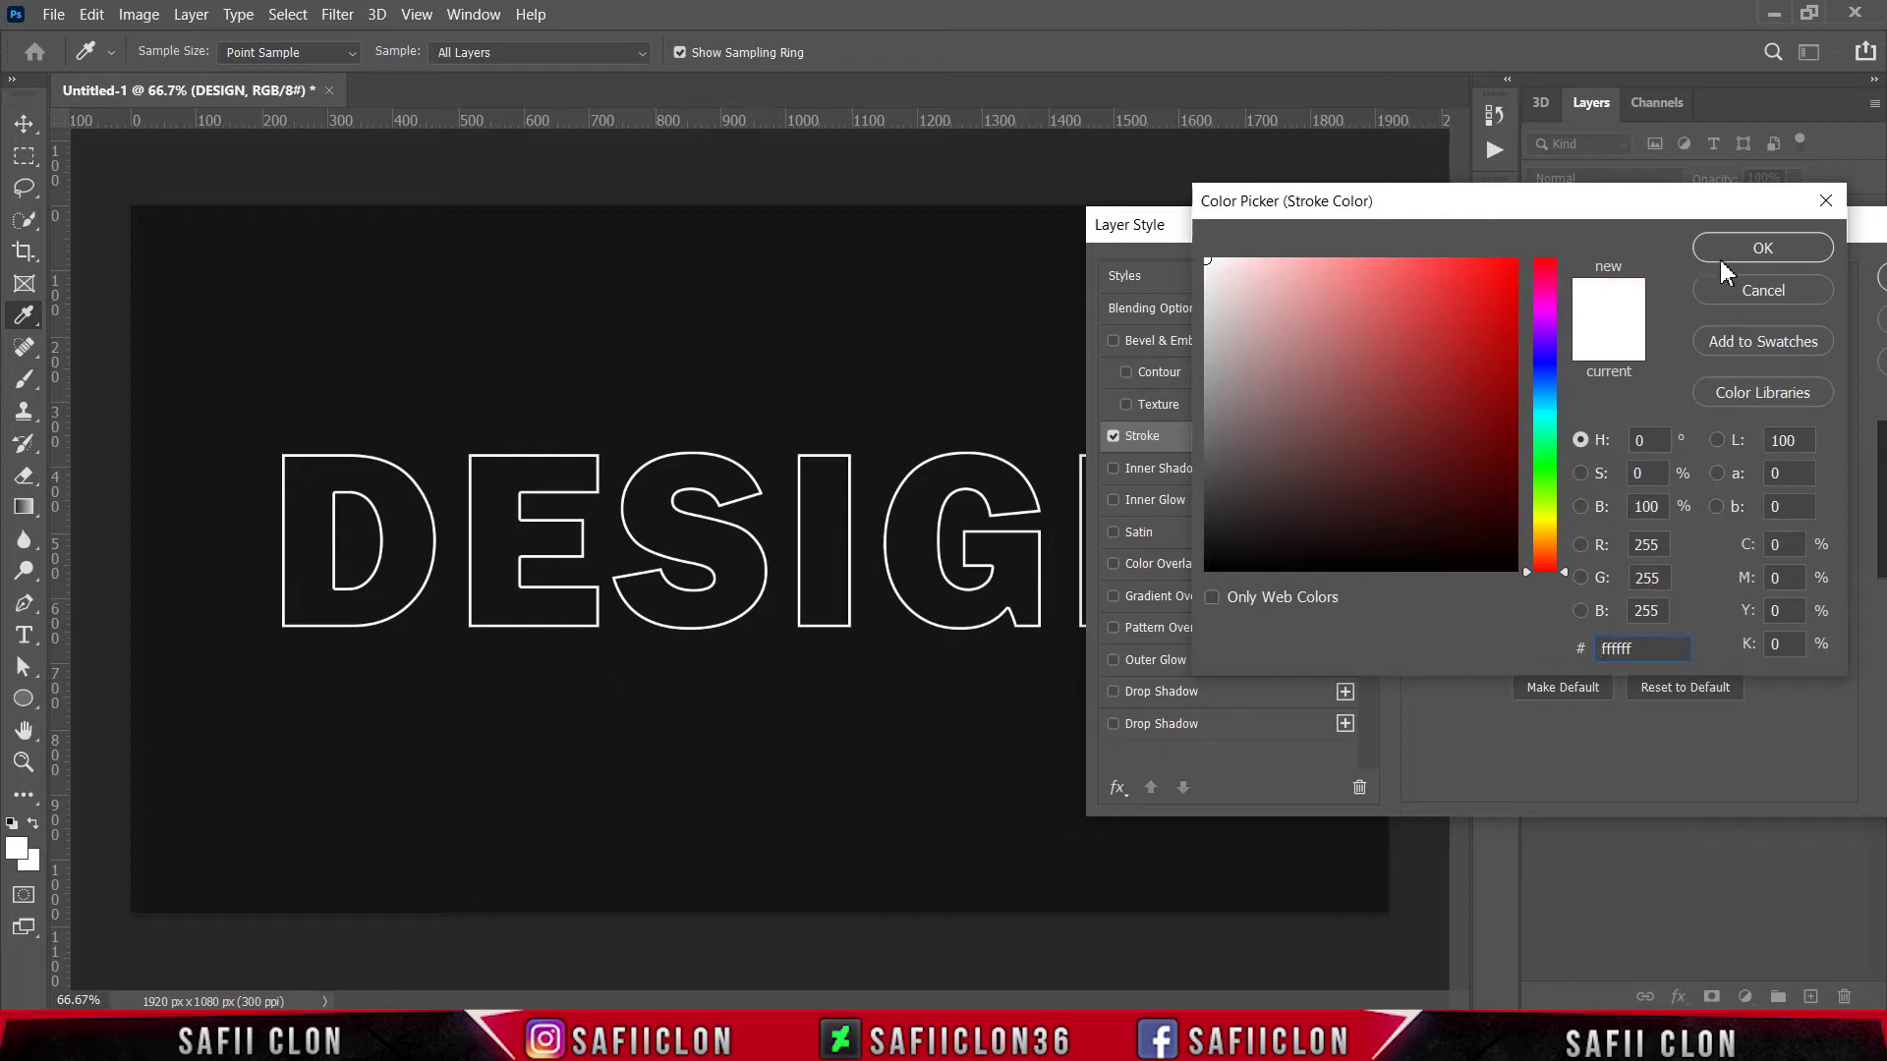
{"action": "left_click", "coordinate": [1745, 255]}
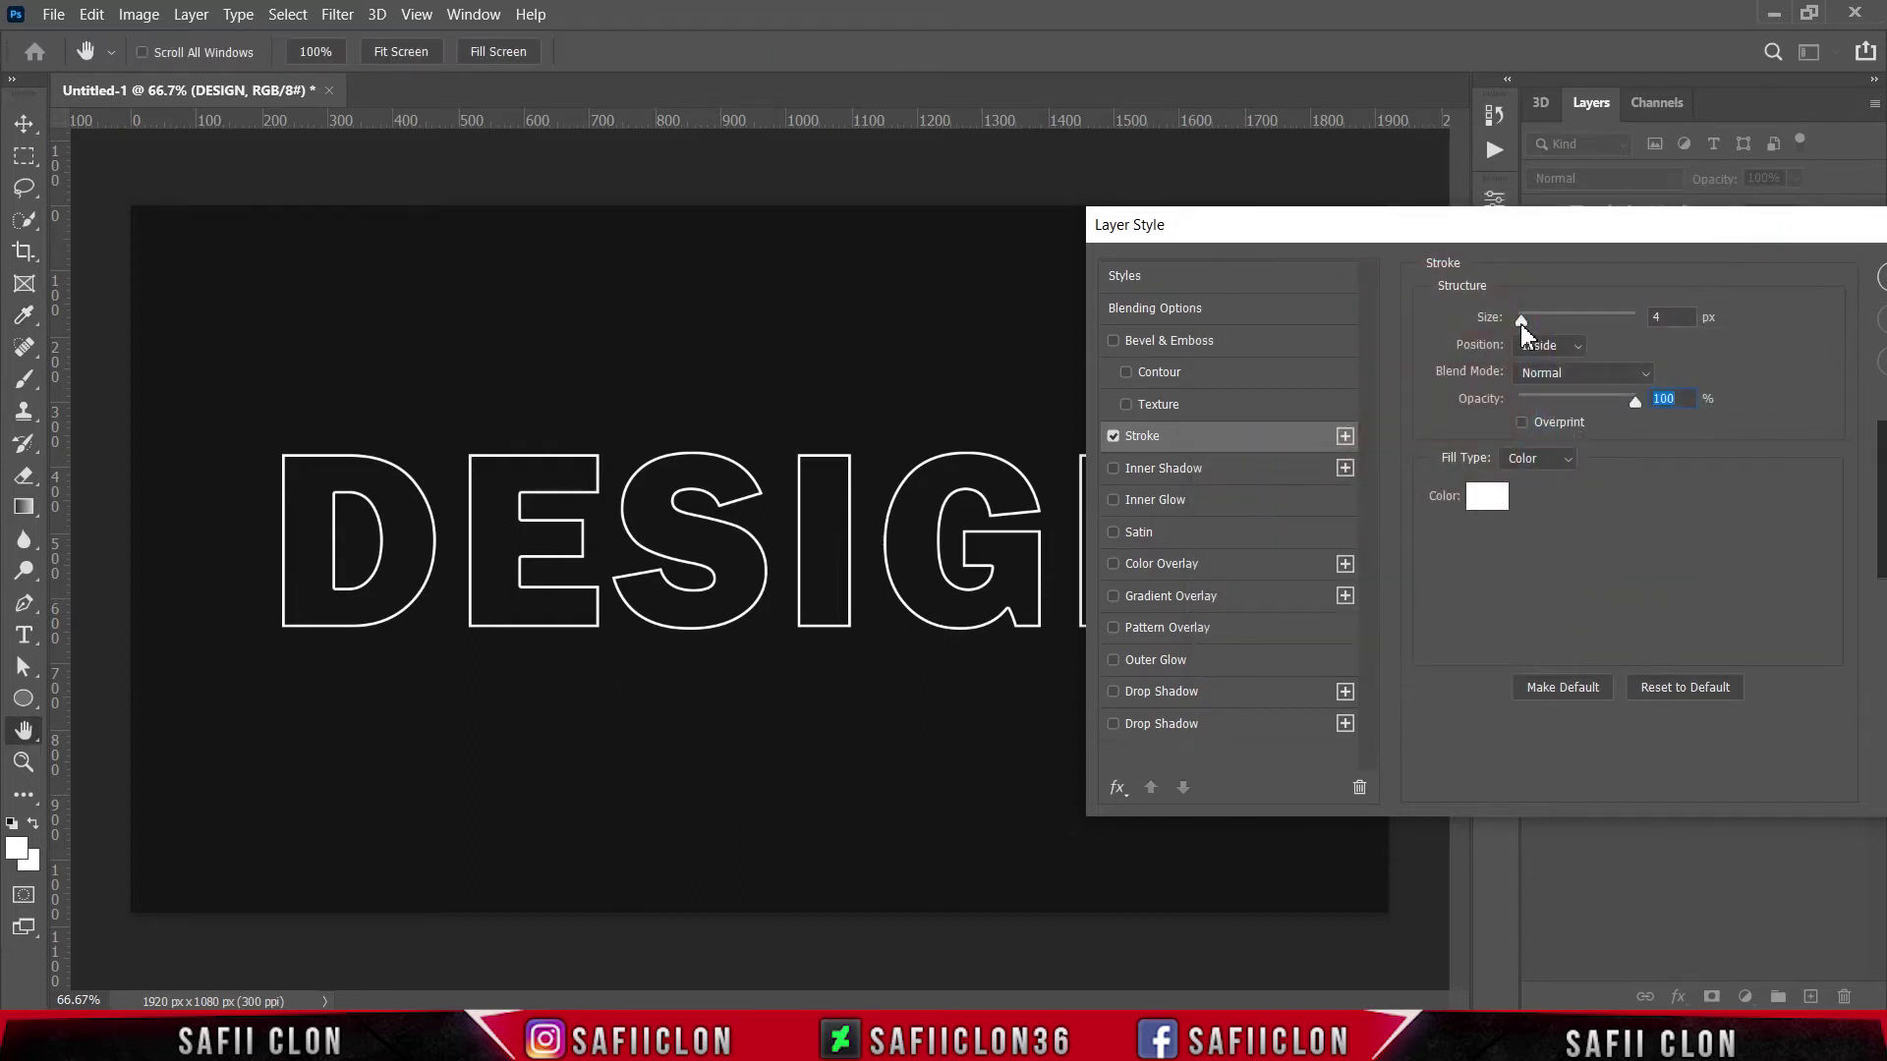
{"action": "left_click_drag", "start_coordinate": [1521, 321], "coordinate": [1524, 321]}
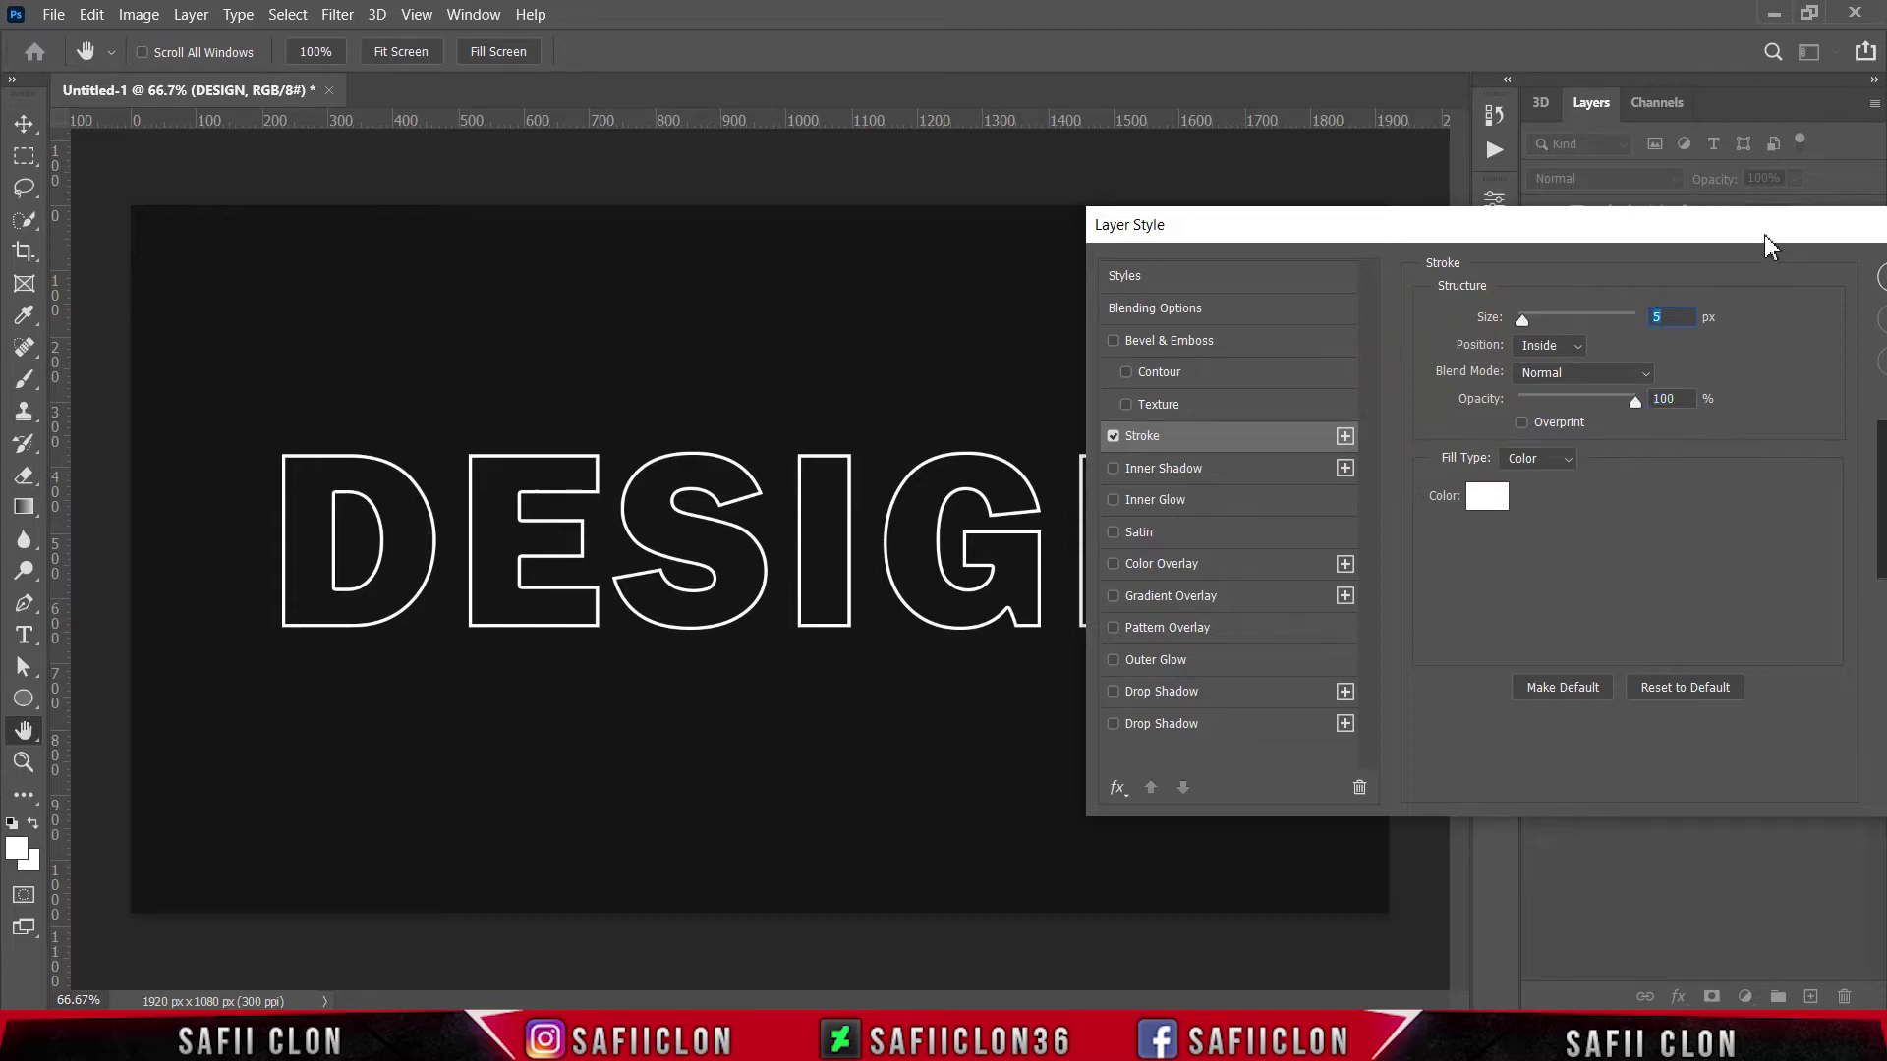
{"action": "mouse_move", "coordinate": [1764, 241]}
{"action": "left_mouse_down"}
{"action": "mouse_move", "coordinate": [1461, 256]}
{"action": "mouse_move", "coordinate": [1383, 289]}
{"action": "left_mouse_up"}
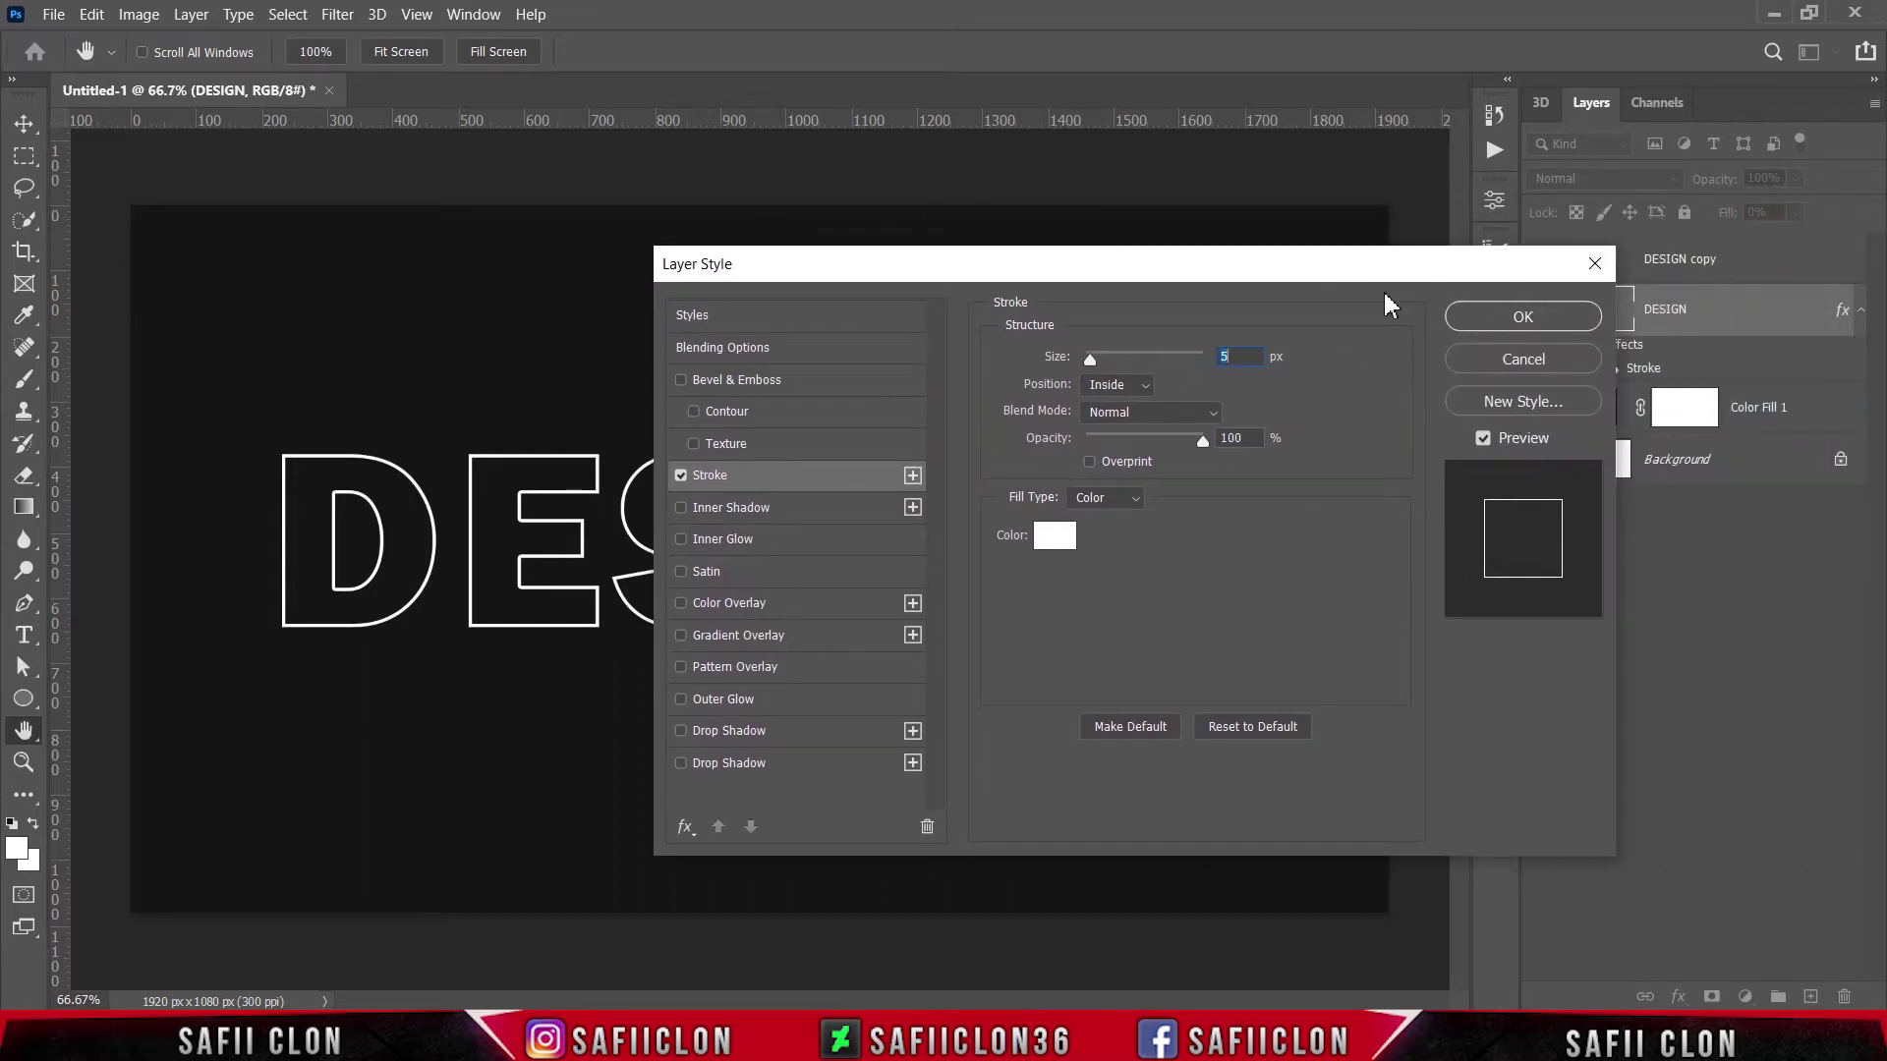
{"action": "left_click", "coordinate": [1561, 317]}
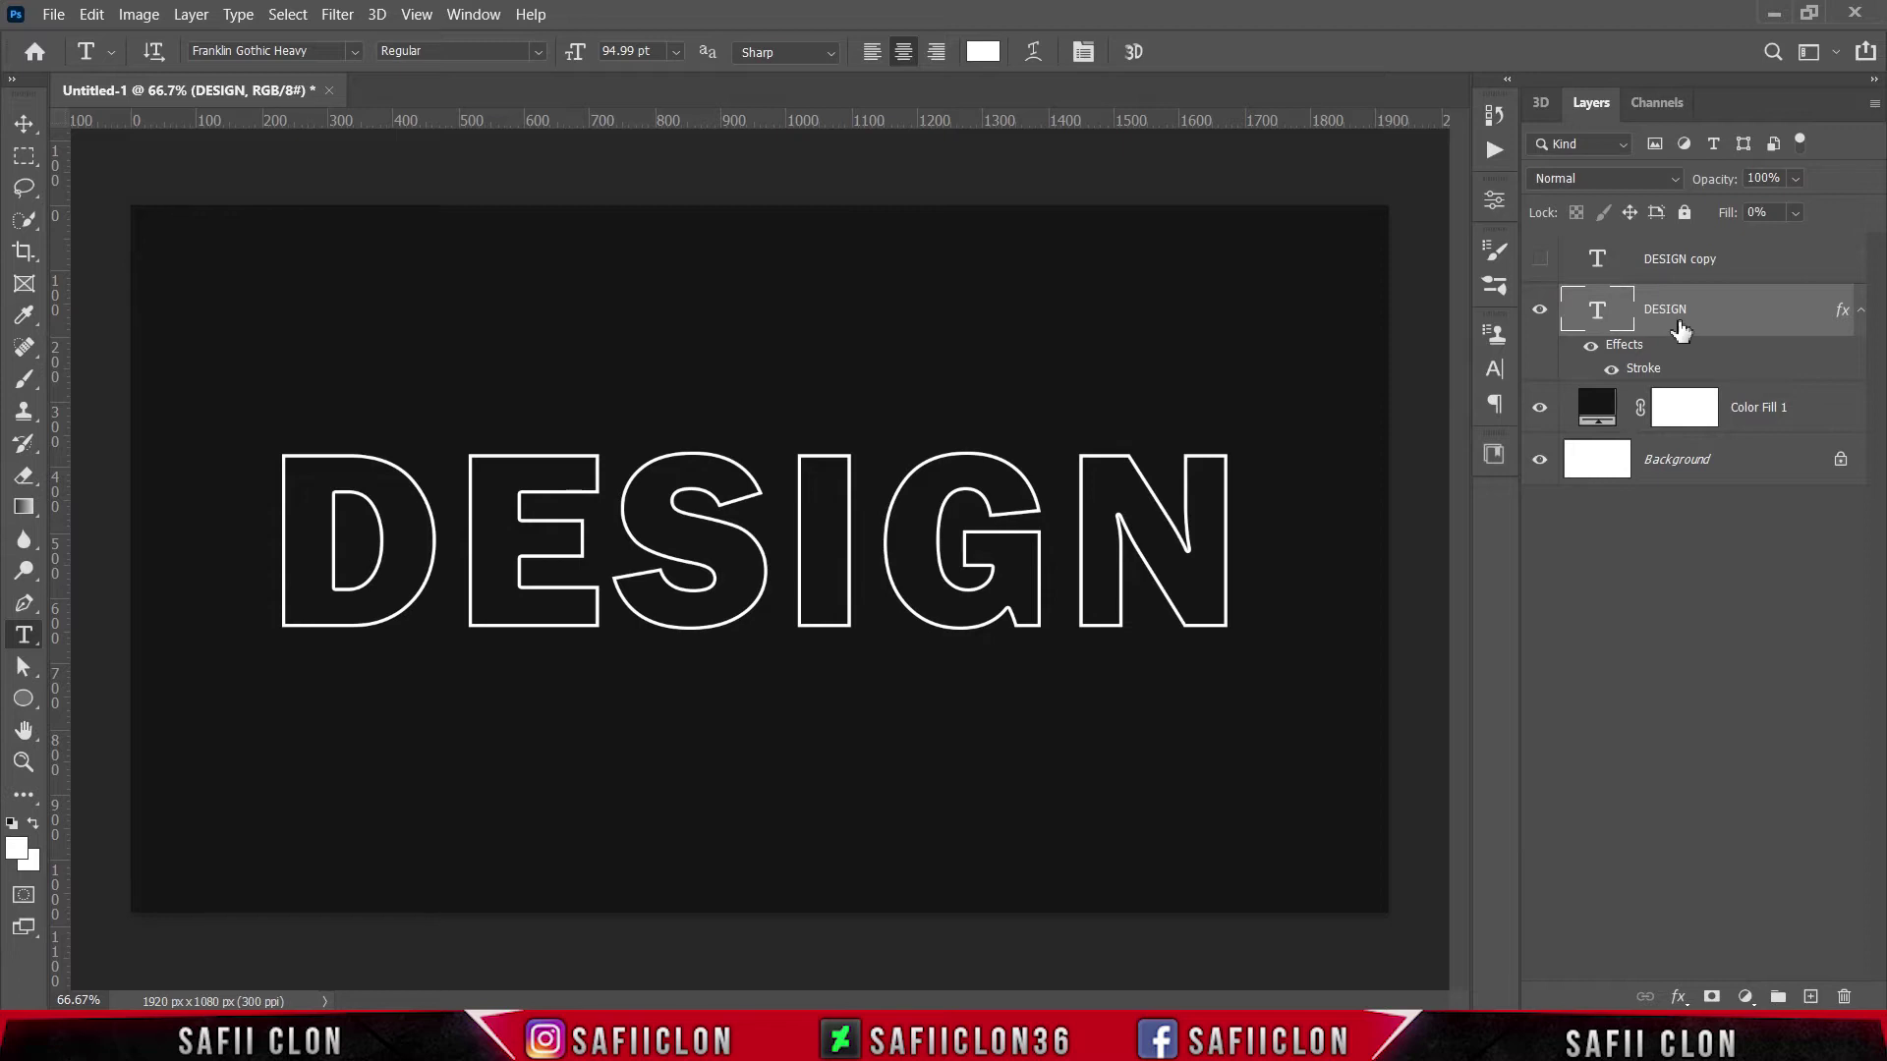
- Show the DESIGN copy layer and copy the DESIGN layer's stroke style
{"action": "left_click", "coordinate": [1766, 263]}
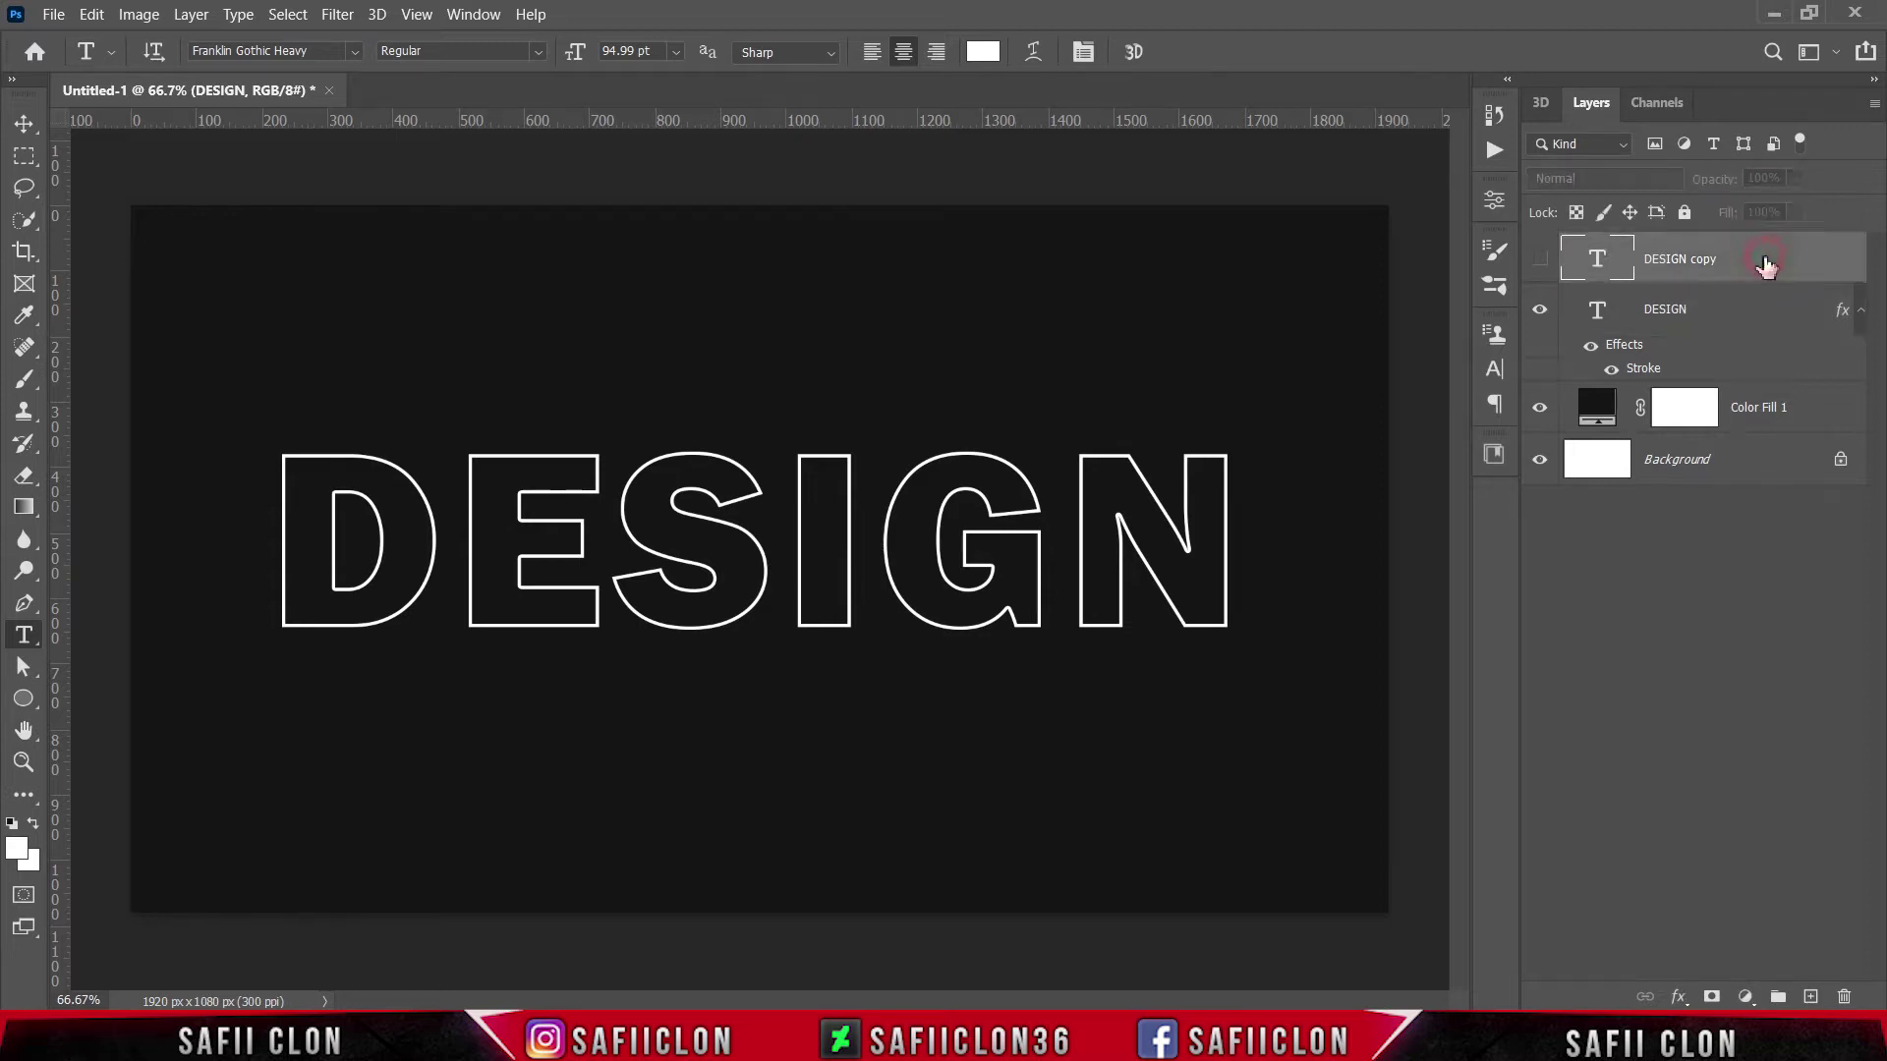
{"action": "left_click", "coordinate": [1542, 261]}
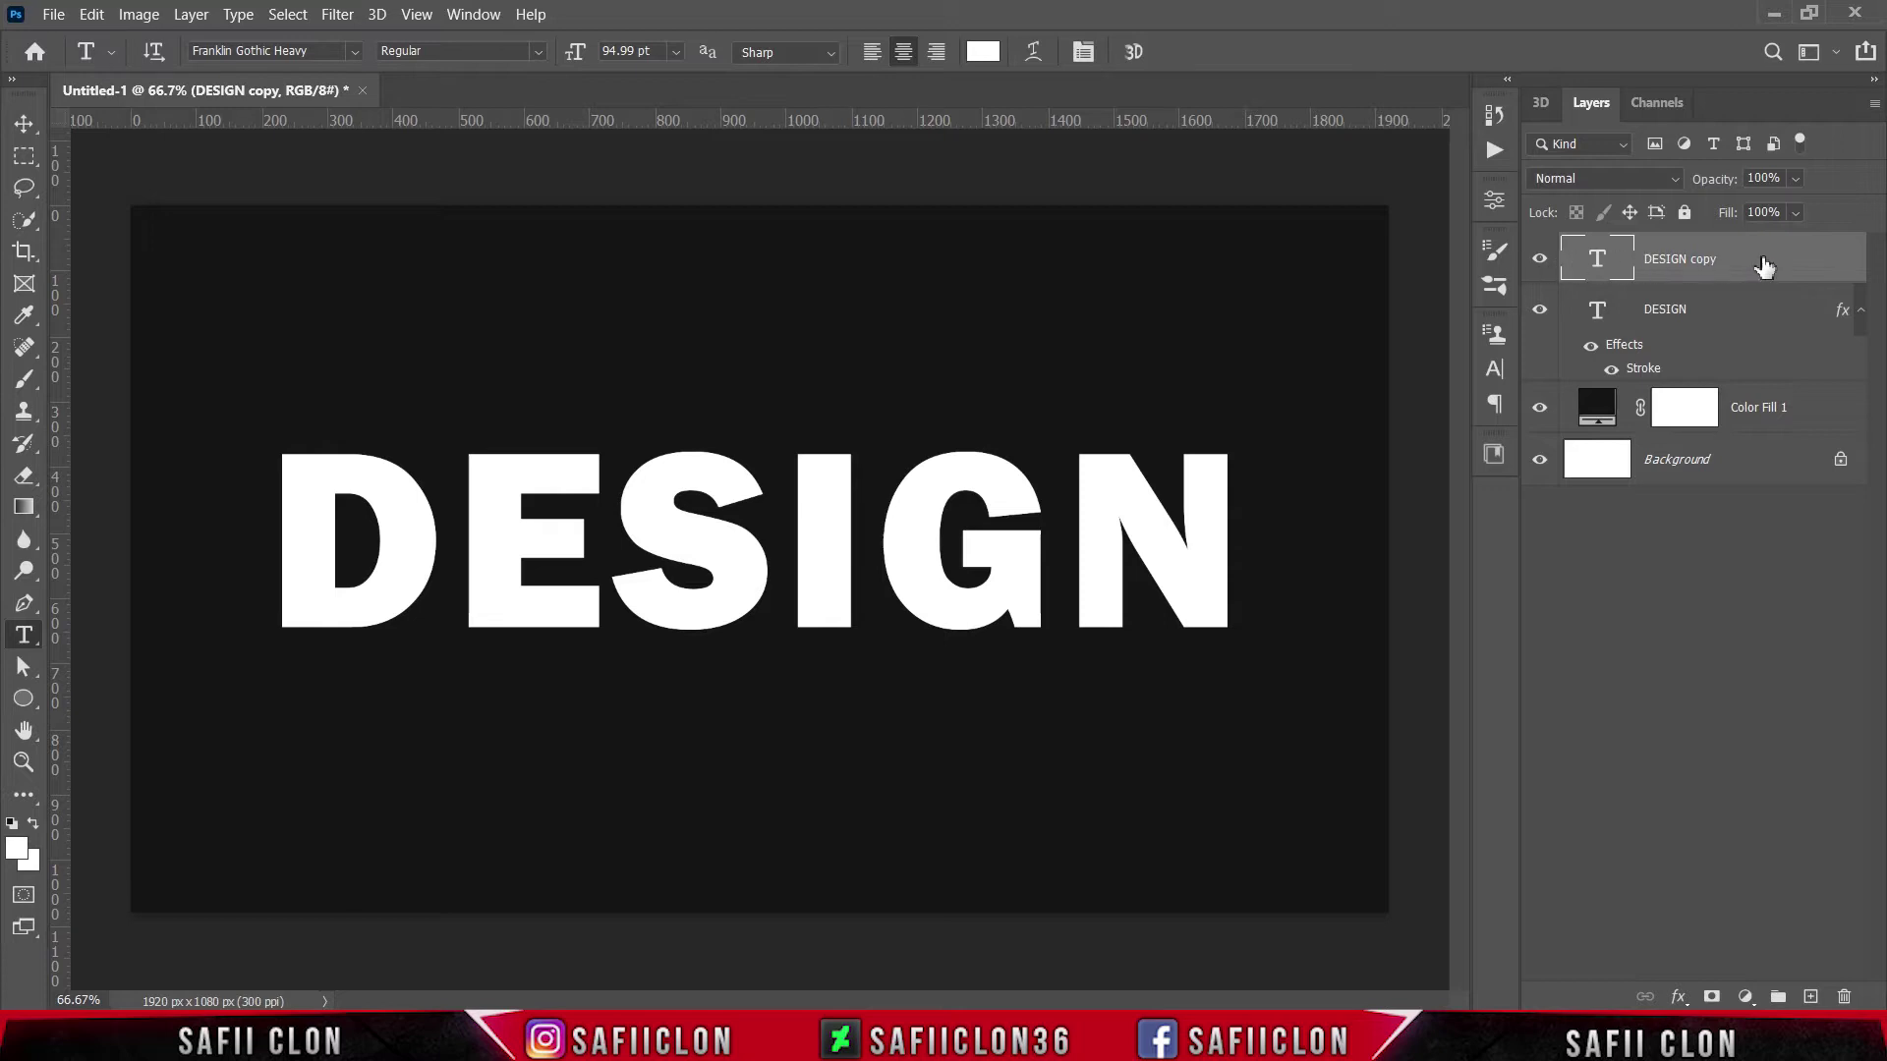
{"action": "left_click", "coordinate": [1754, 311]}
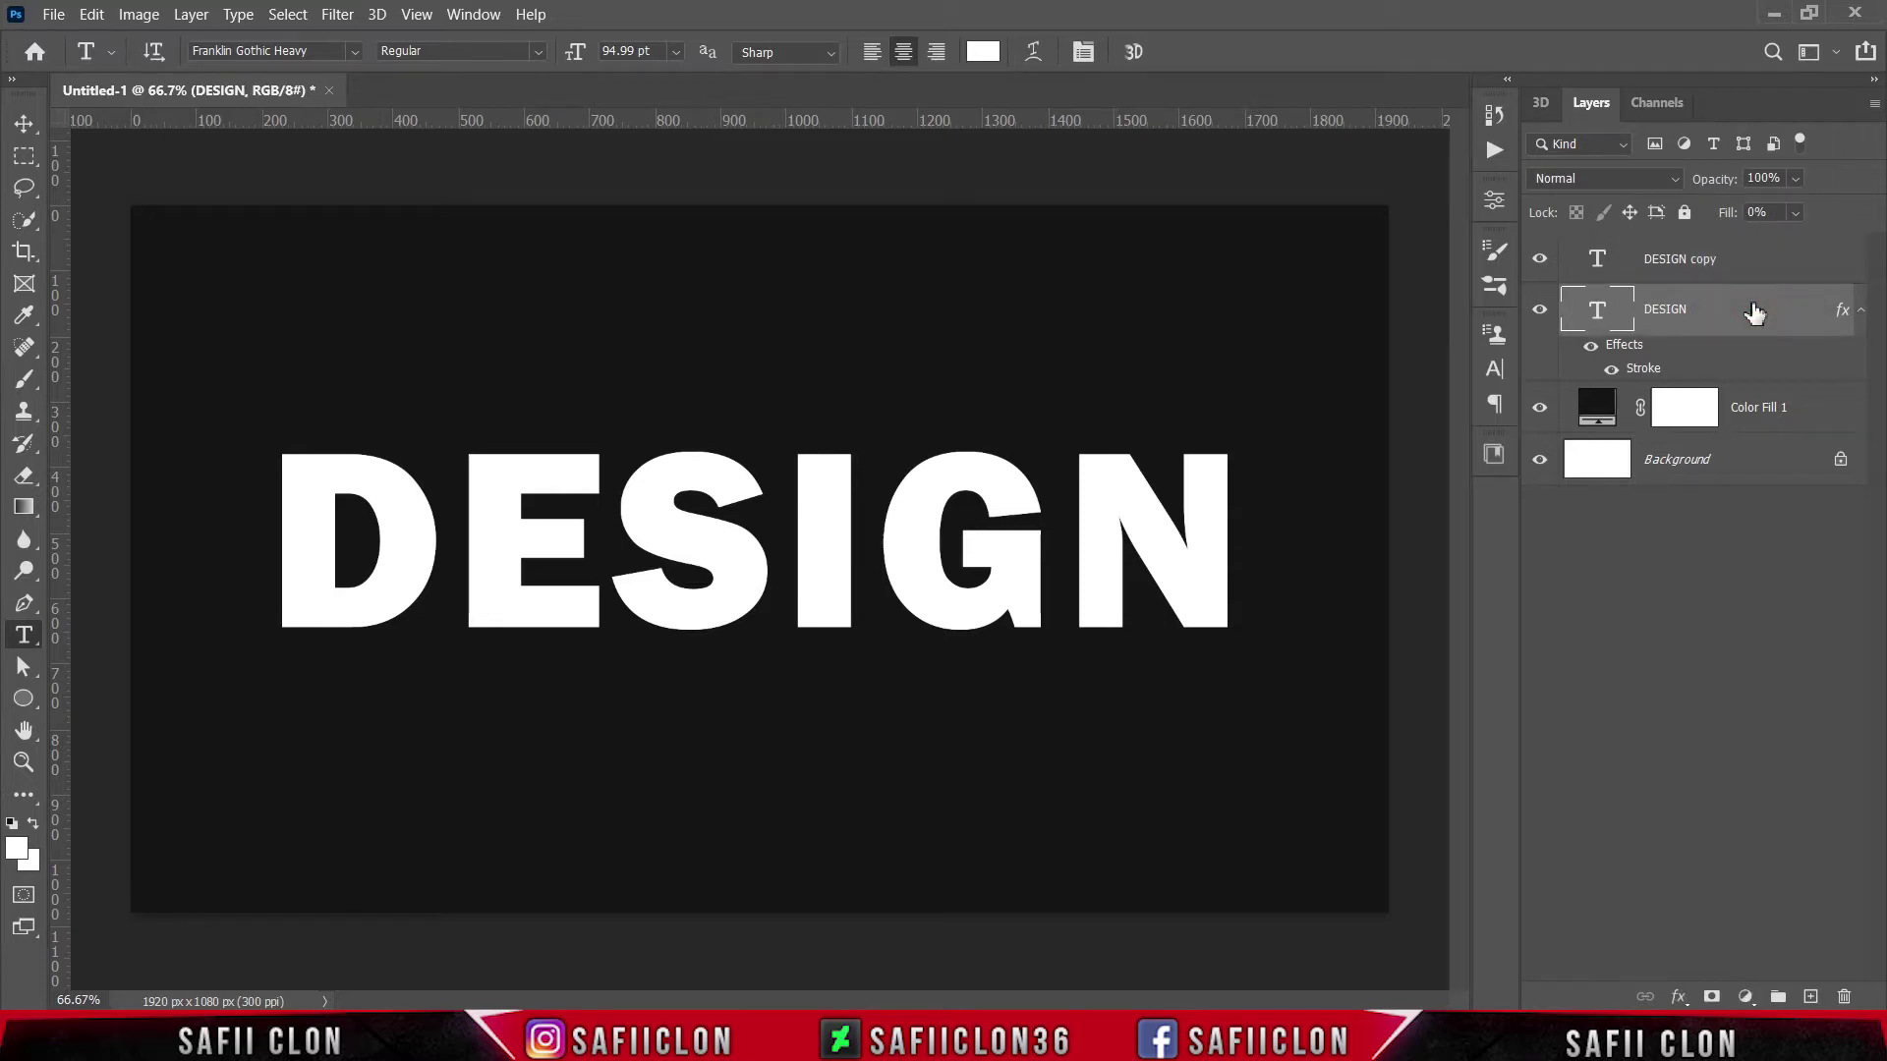
{"action": "right_click", "coordinate": [1755, 310]}
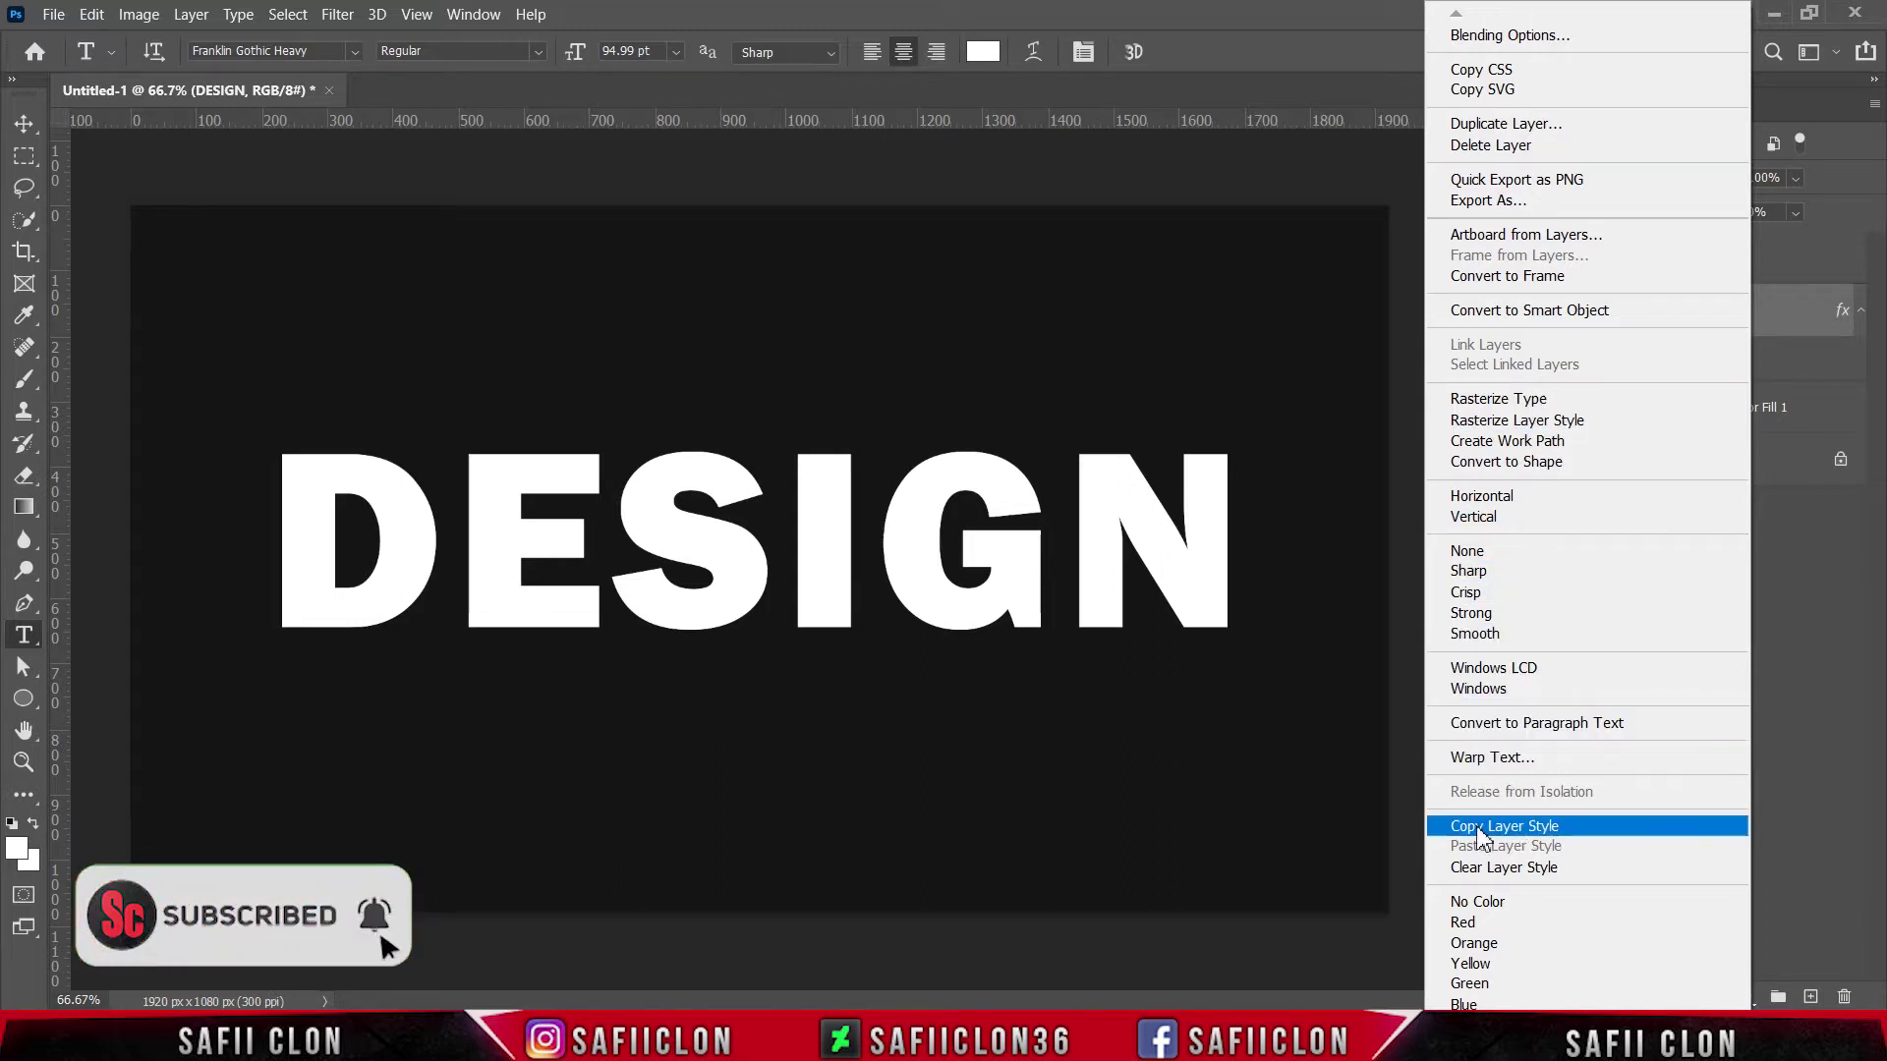
{"action": "left_click", "coordinate": [1510, 831]}
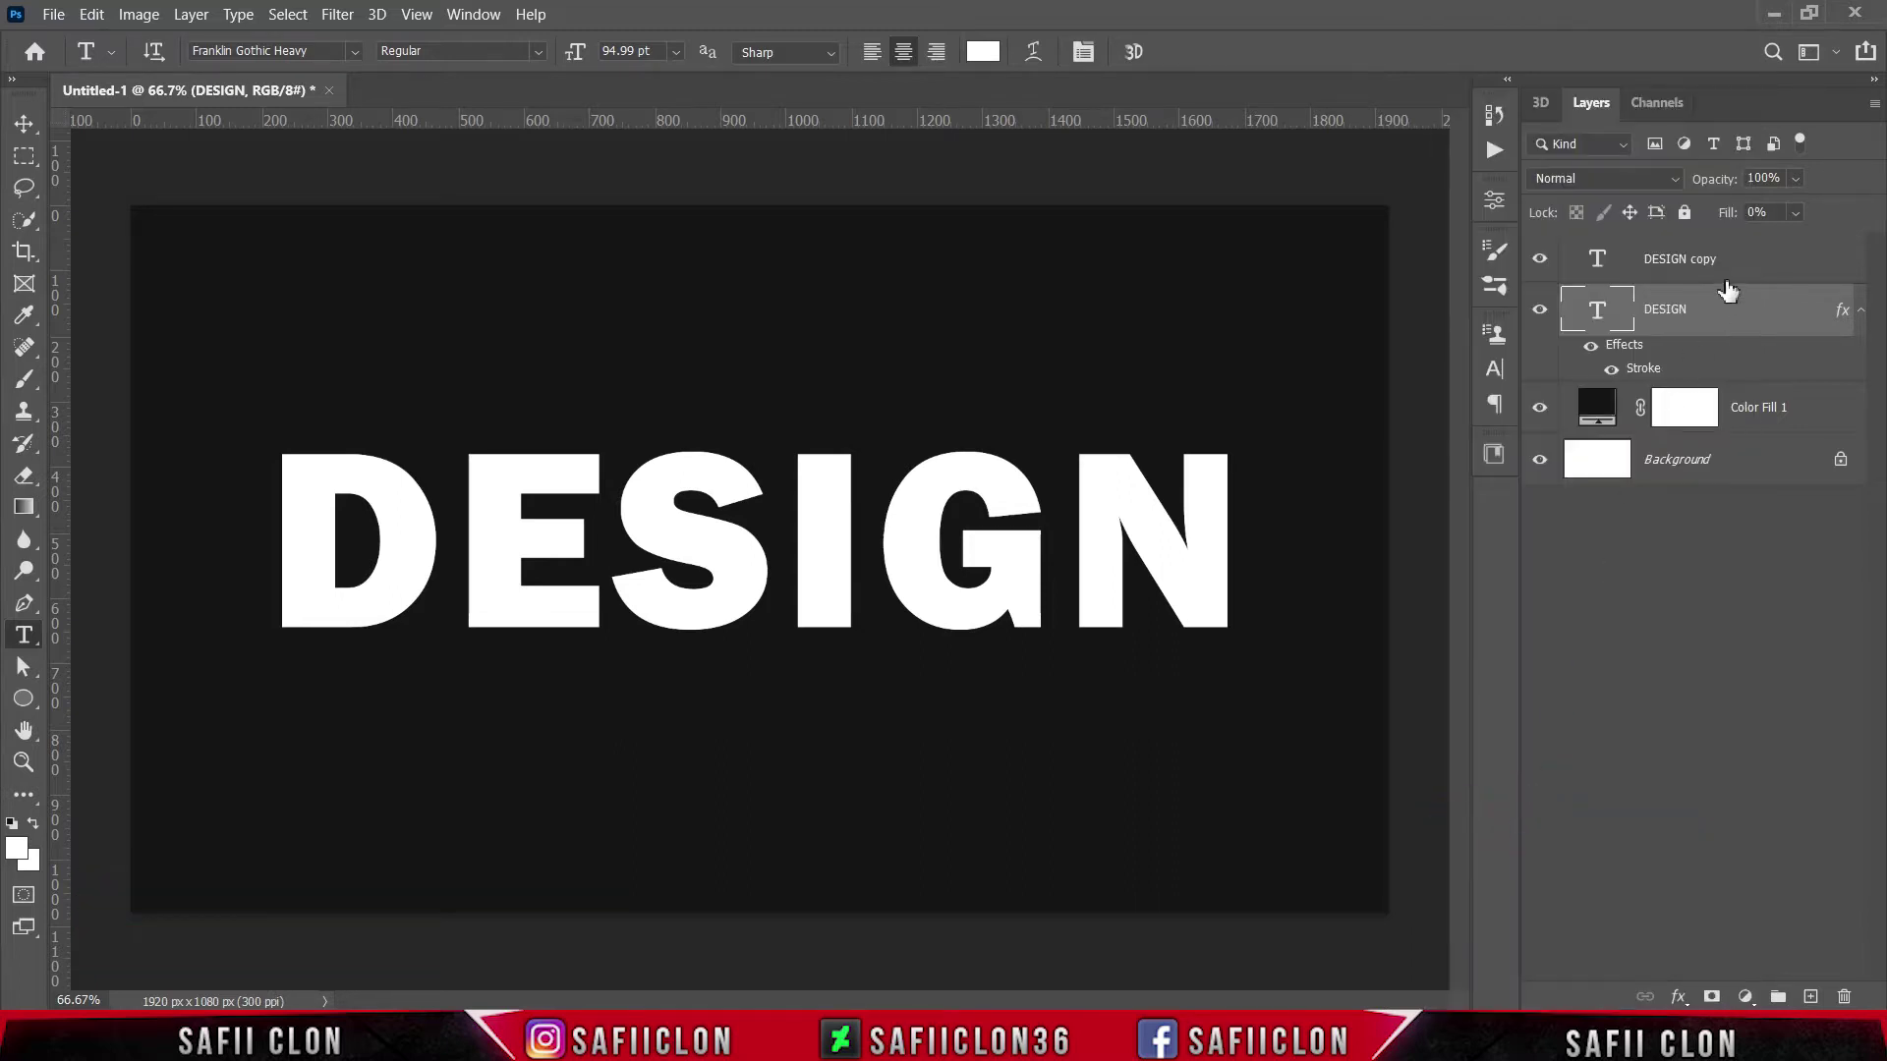
- Paste the stroke style onto DESIGN copy and hide the original DESIGN layer
{"action": "left_click", "coordinate": [1742, 271]}
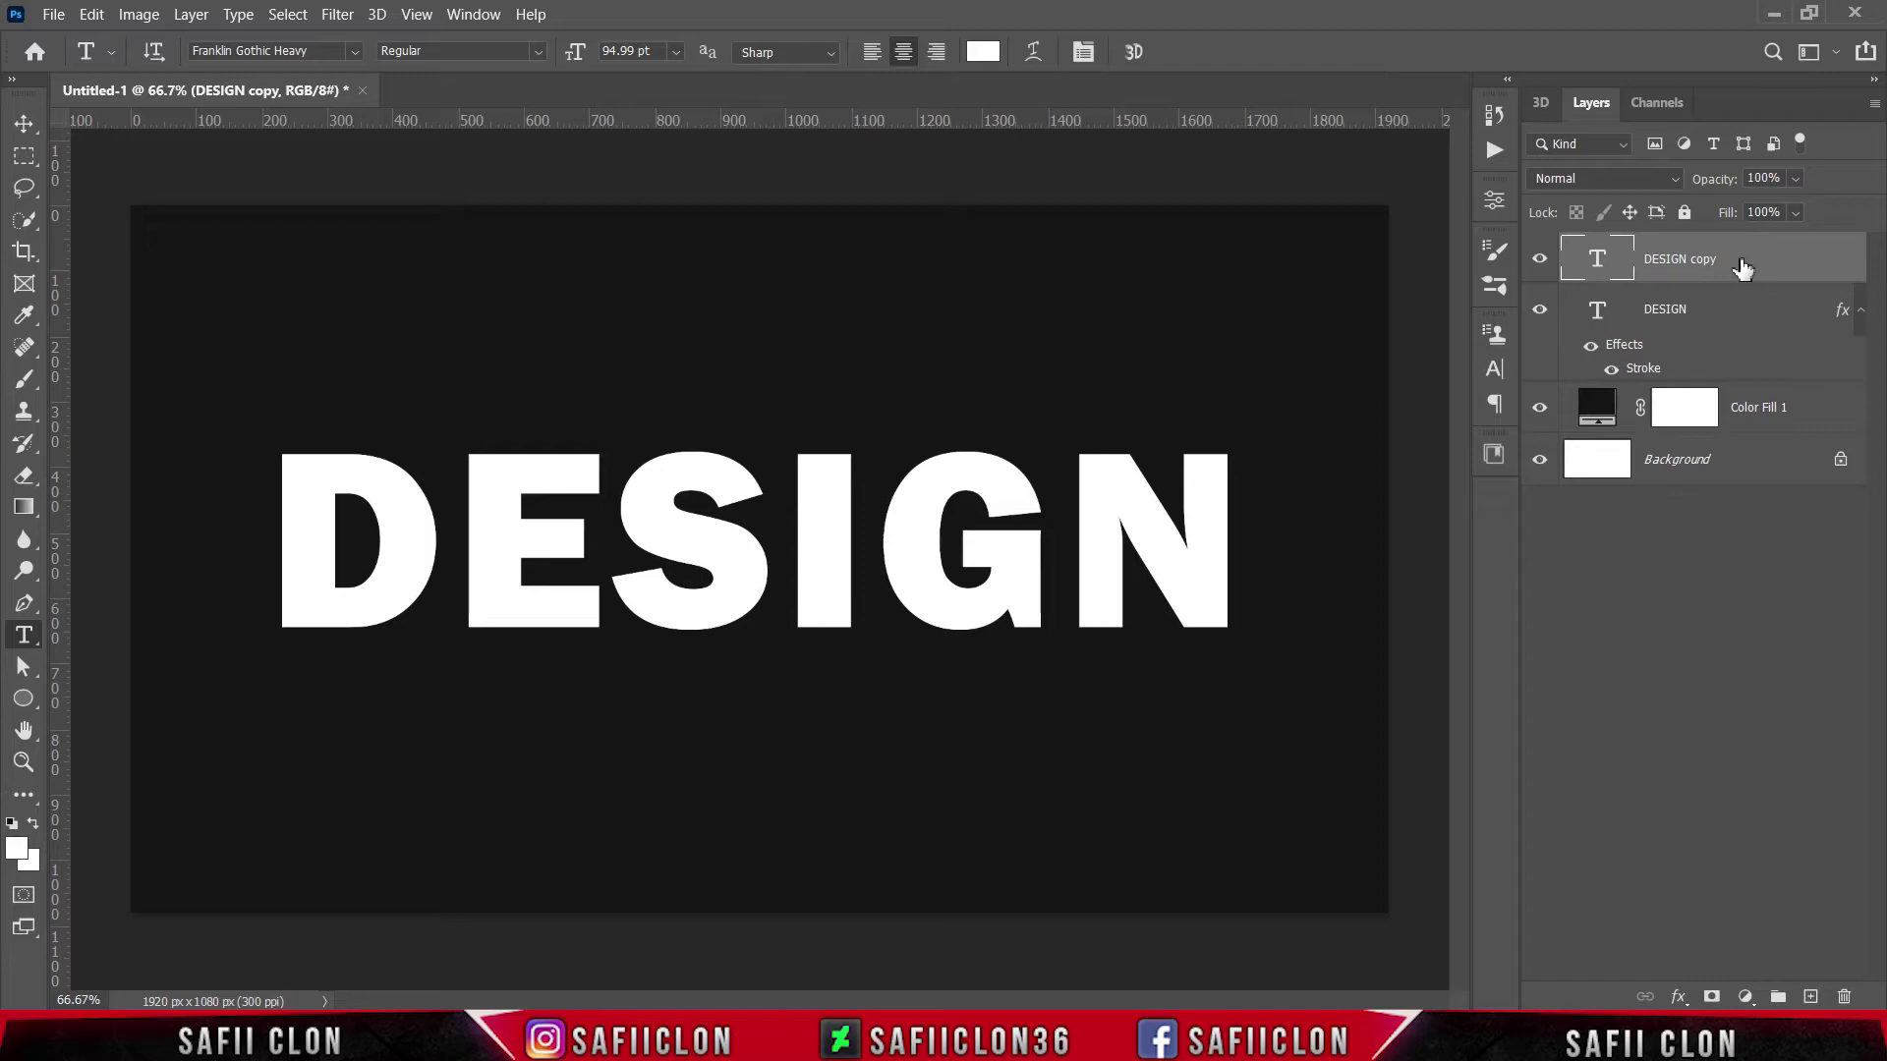
{"action": "right_click", "coordinate": [1741, 263]}
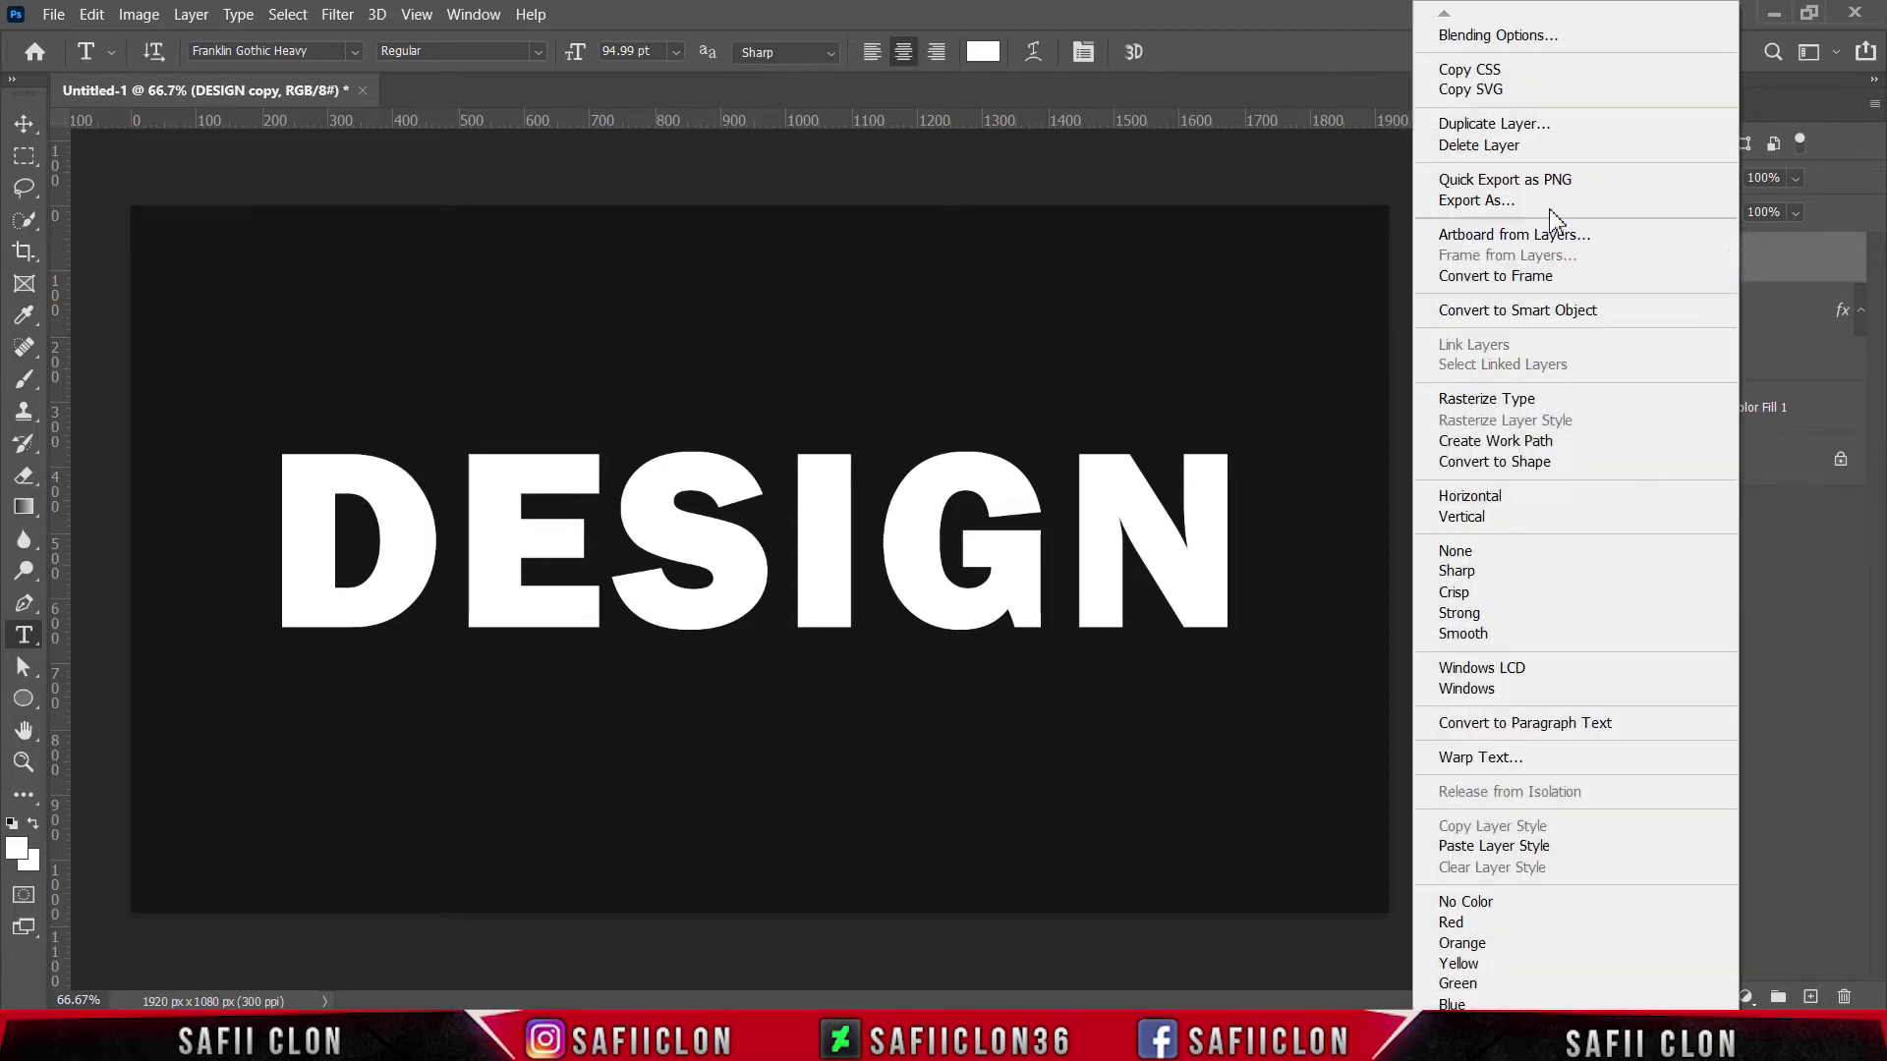
{"action": "left_click", "coordinate": [1494, 847]}
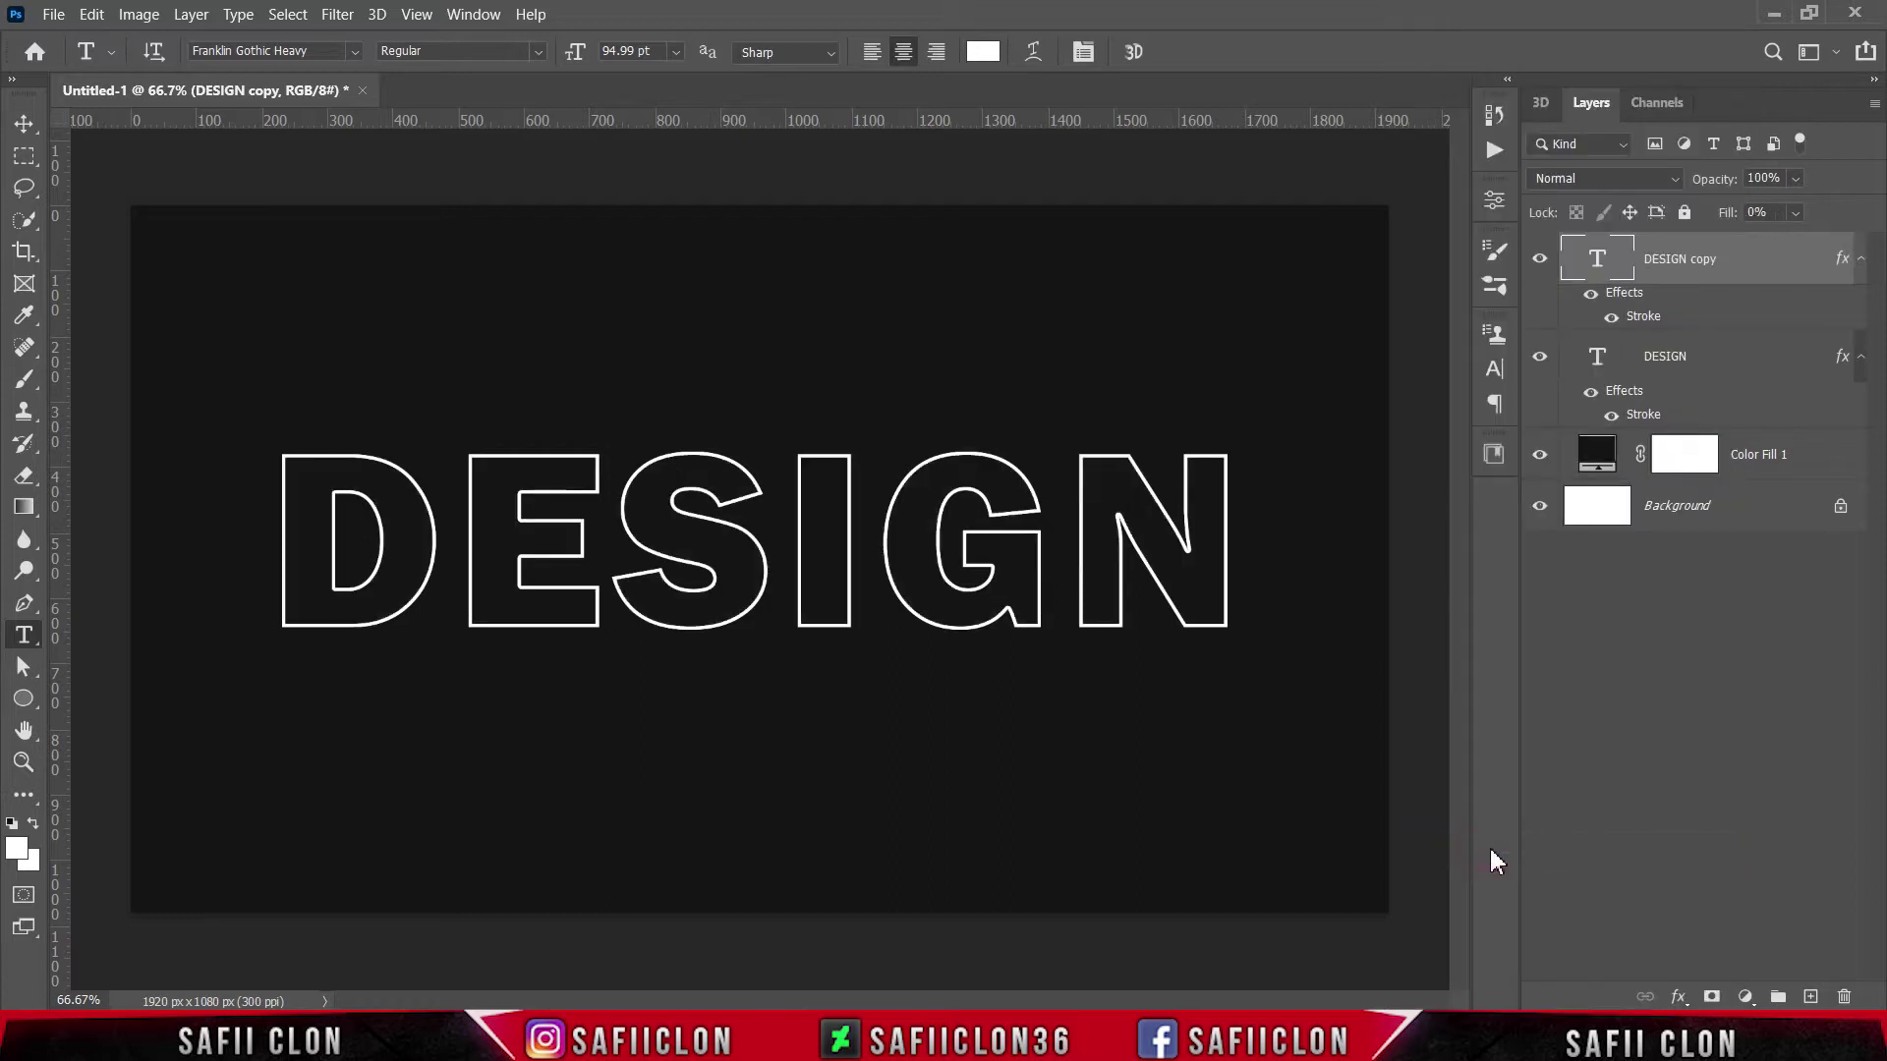
{"action": "left_click", "coordinate": [1539, 355]}
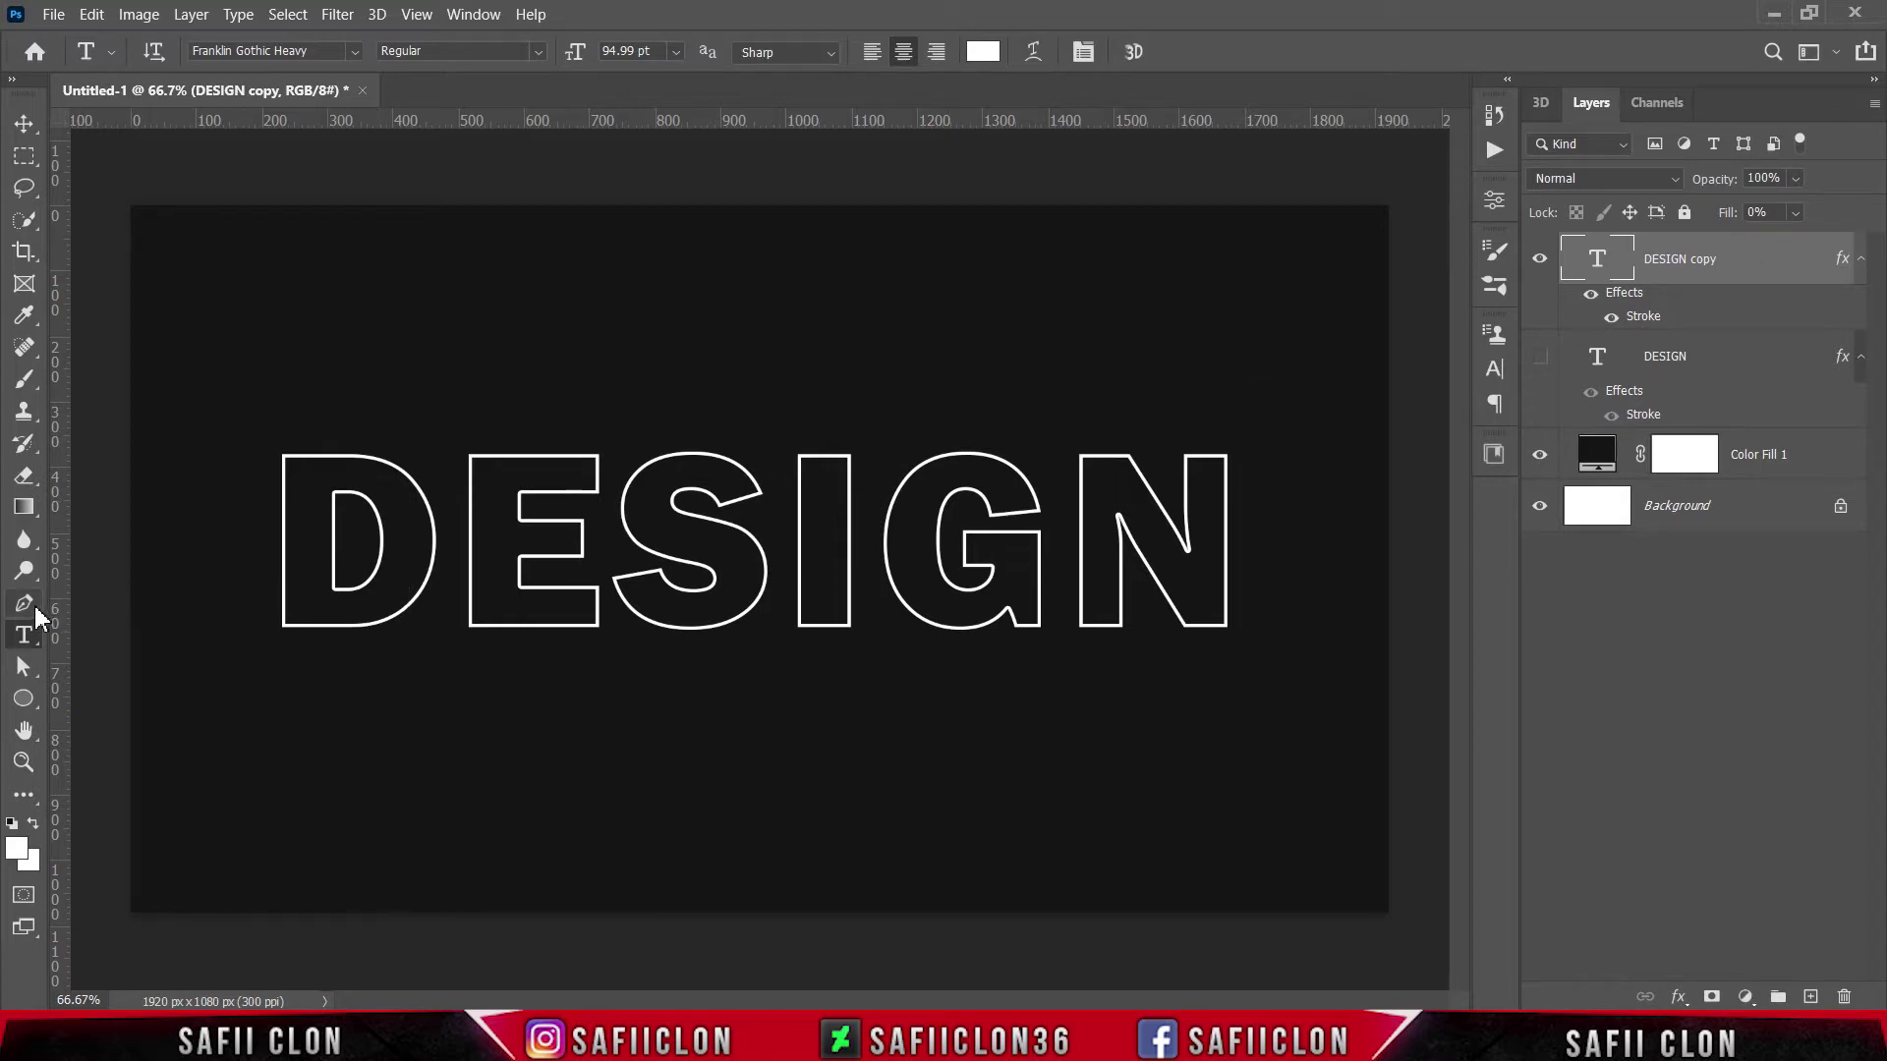
- Switch to the Pen tool in Shape mode with the fill set to No Color
{"action": "right_click", "coordinate": [34, 609]}
{"action": "left_click", "coordinate": [94, 602]}
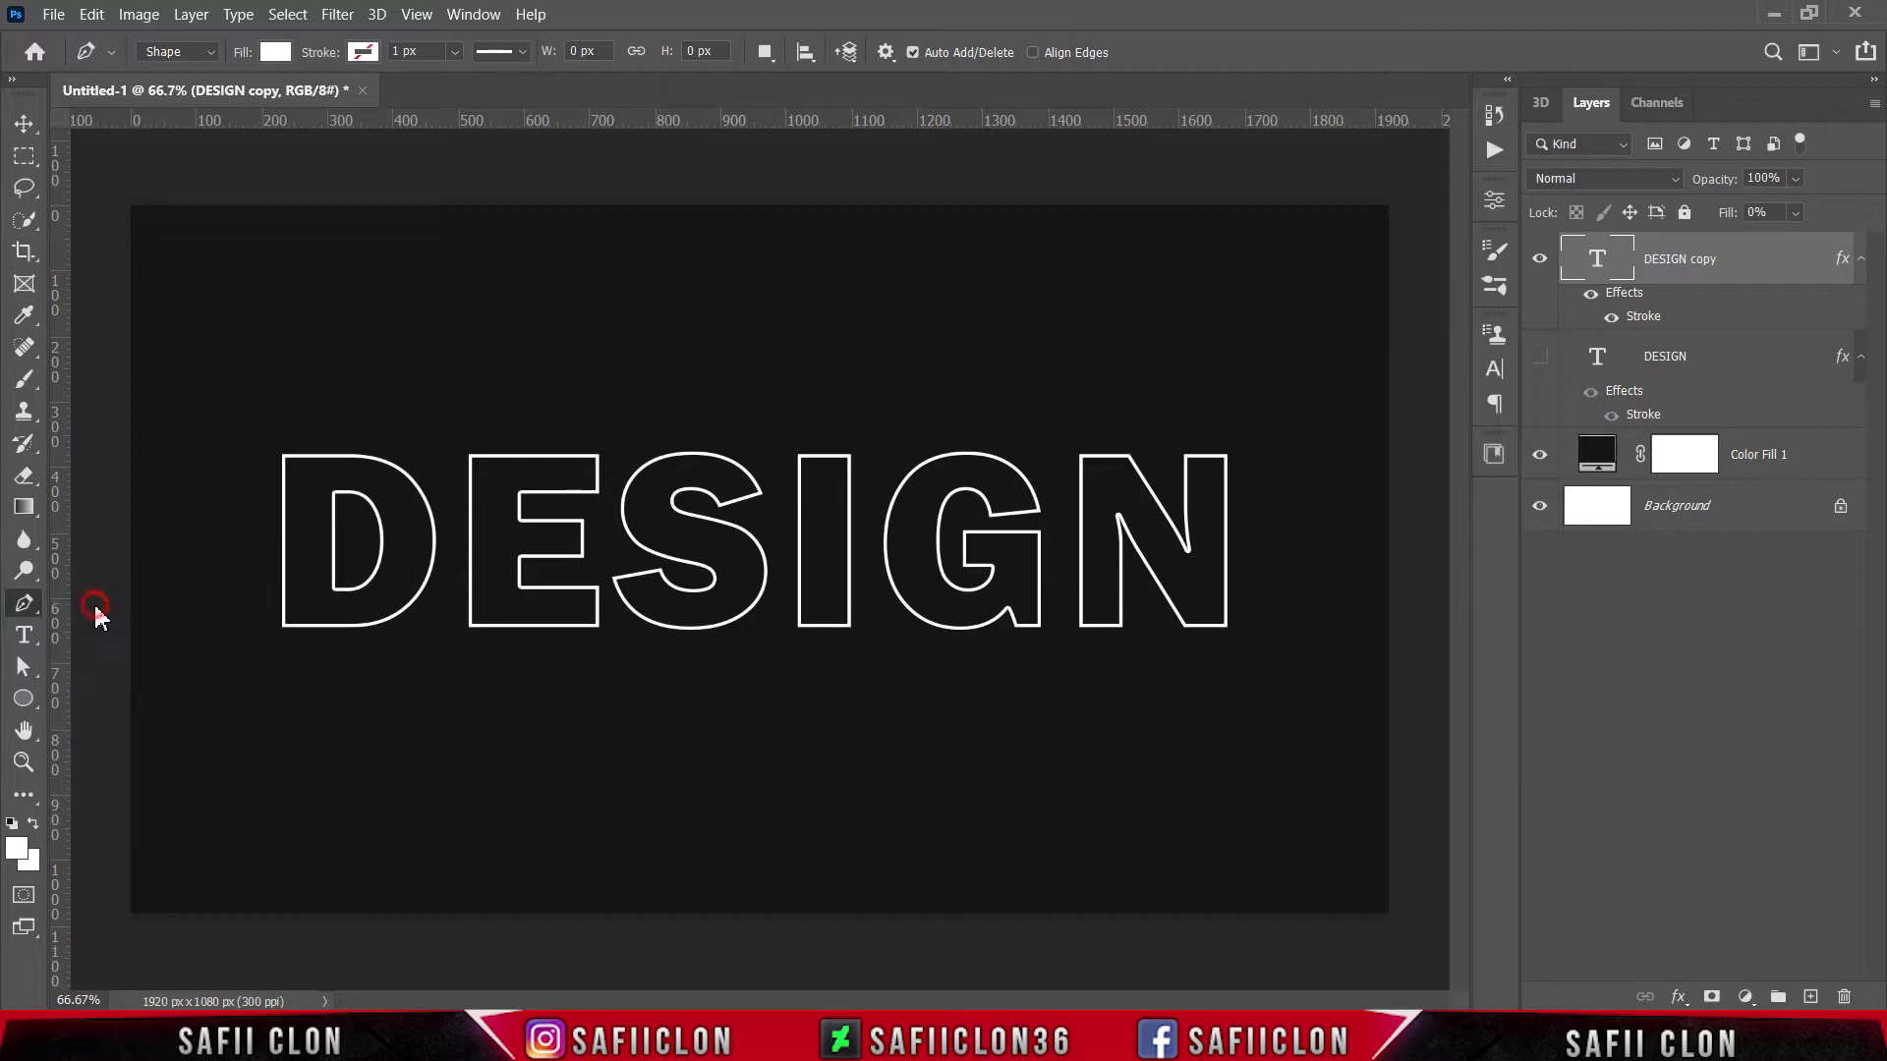
{"action": "left_click", "coordinate": [214, 55]}
{"action": "left_click", "coordinate": [180, 76]}
{"action": "left_click", "coordinate": [276, 52]}
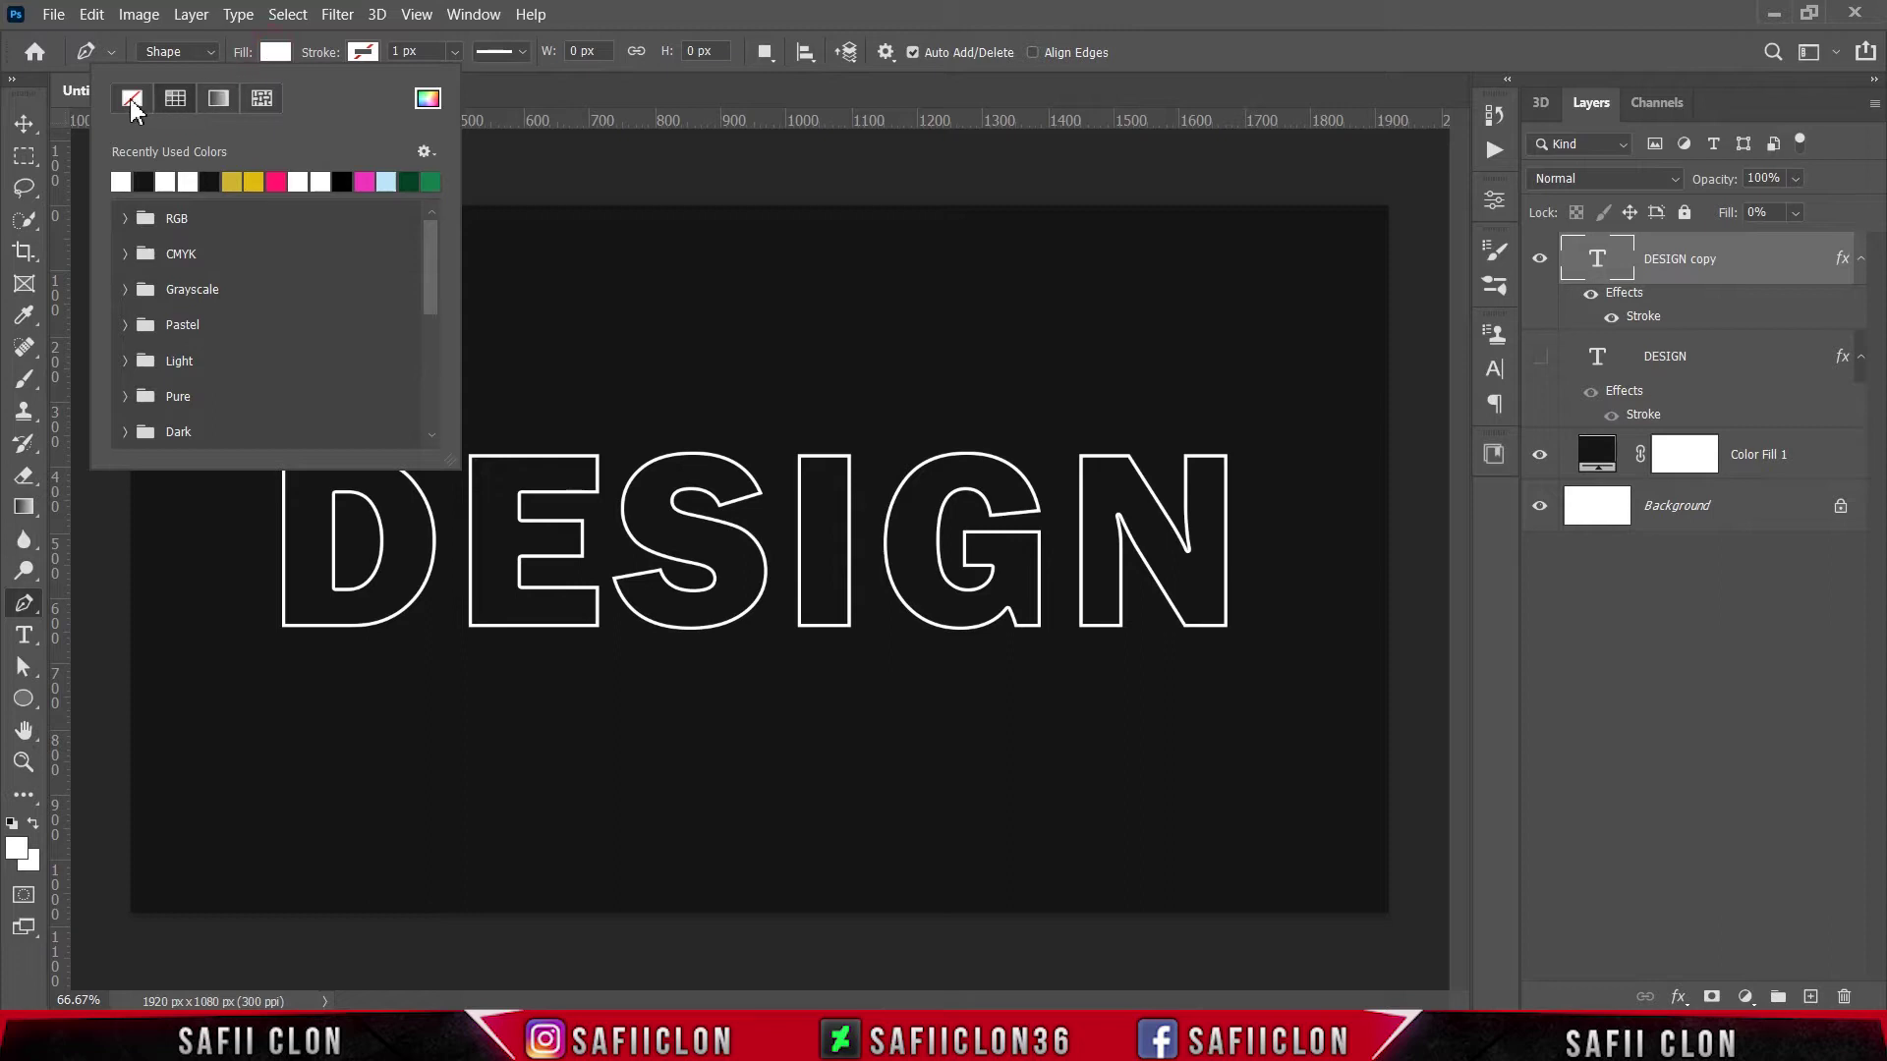
{"action": "left_click", "coordinate": [132, 98]}
{"action": "left_click", "coordinate": [276, 52]}
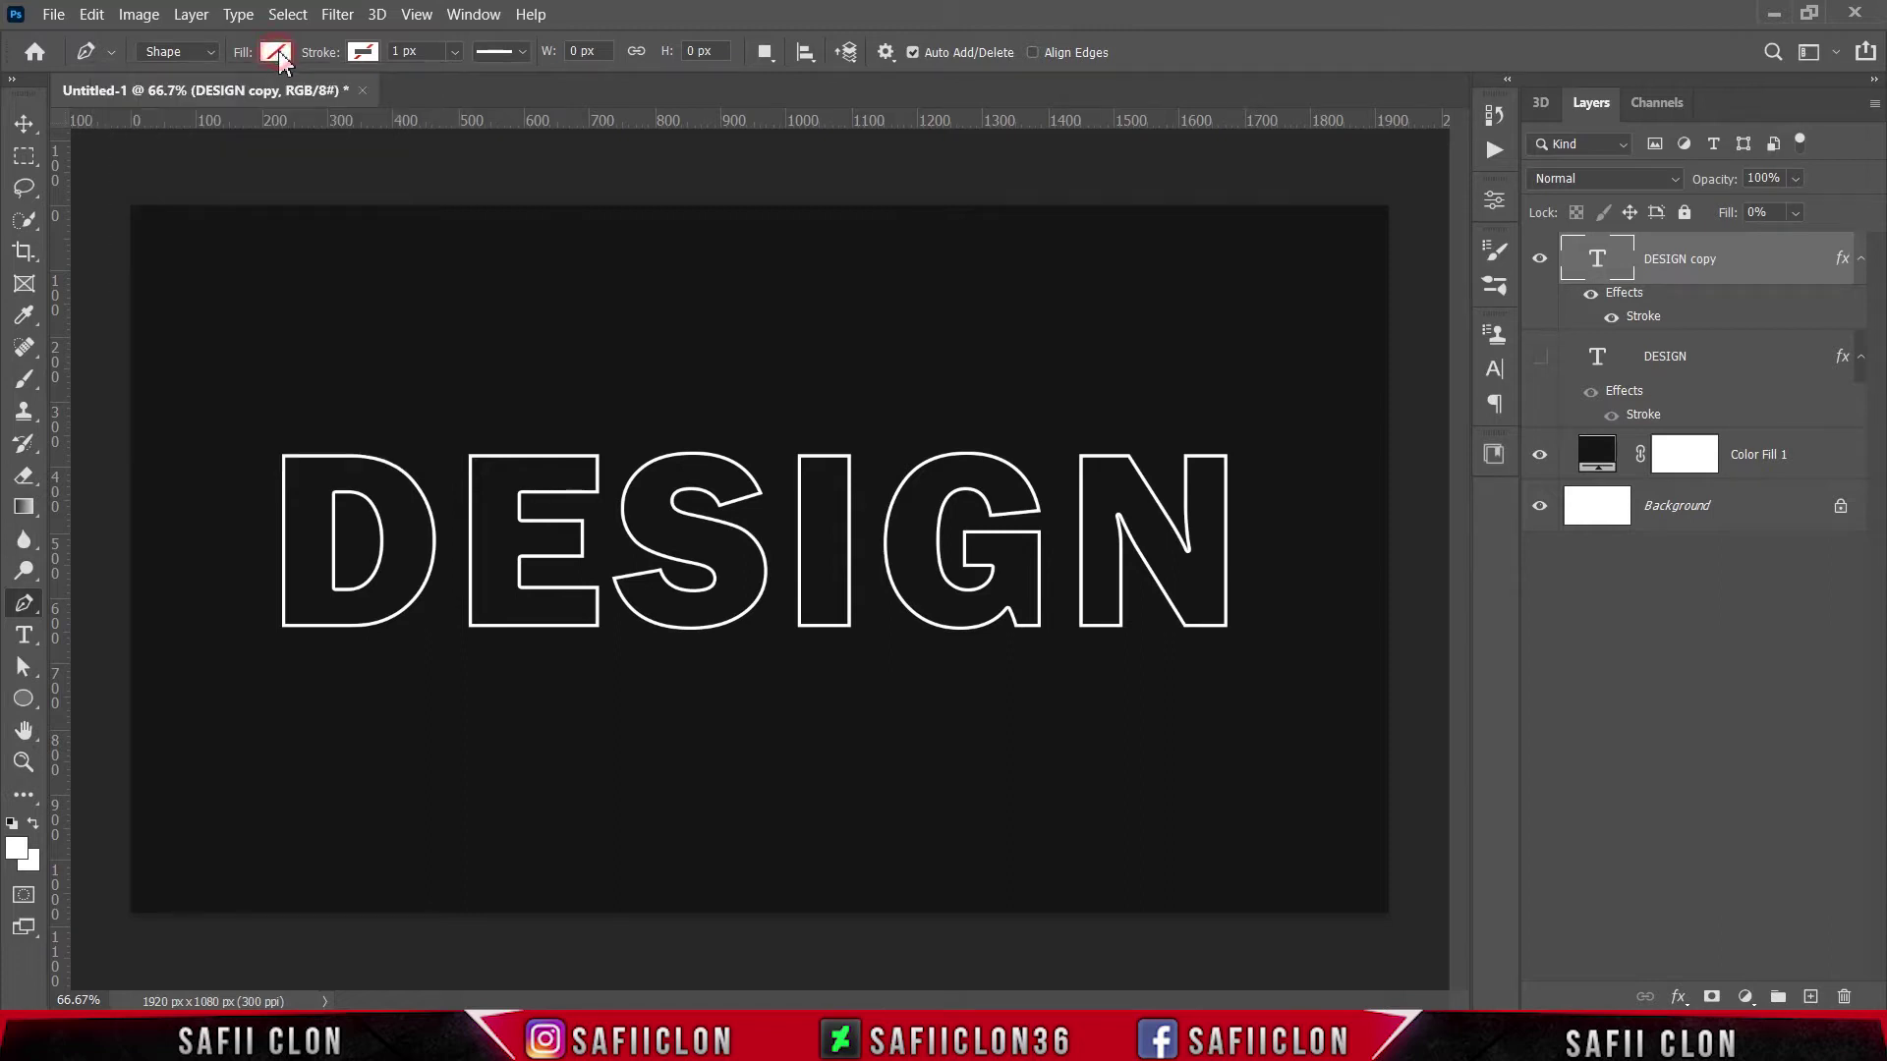
- Give new shapes a solid white stroke
{"action": "left_click", "coordinate": [365, 54]}
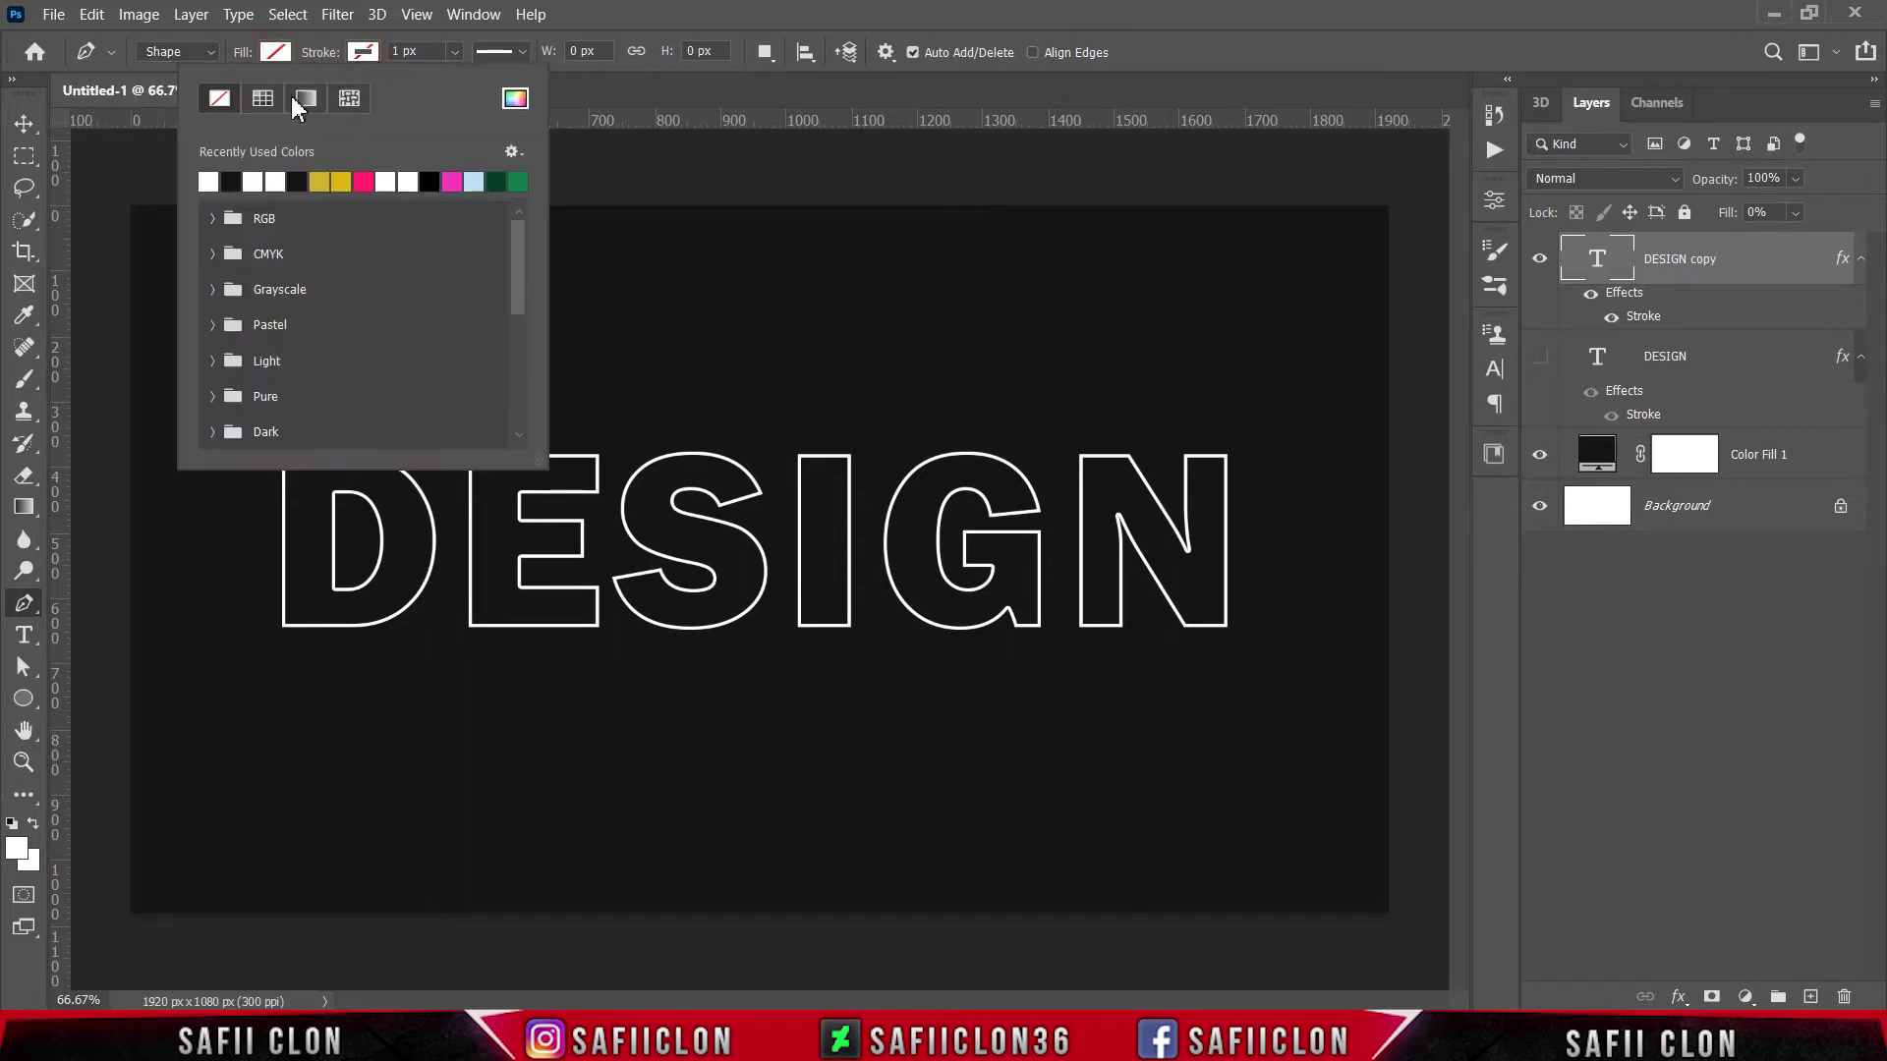
{"action": "left_click", "coordinate": [261, 100]}
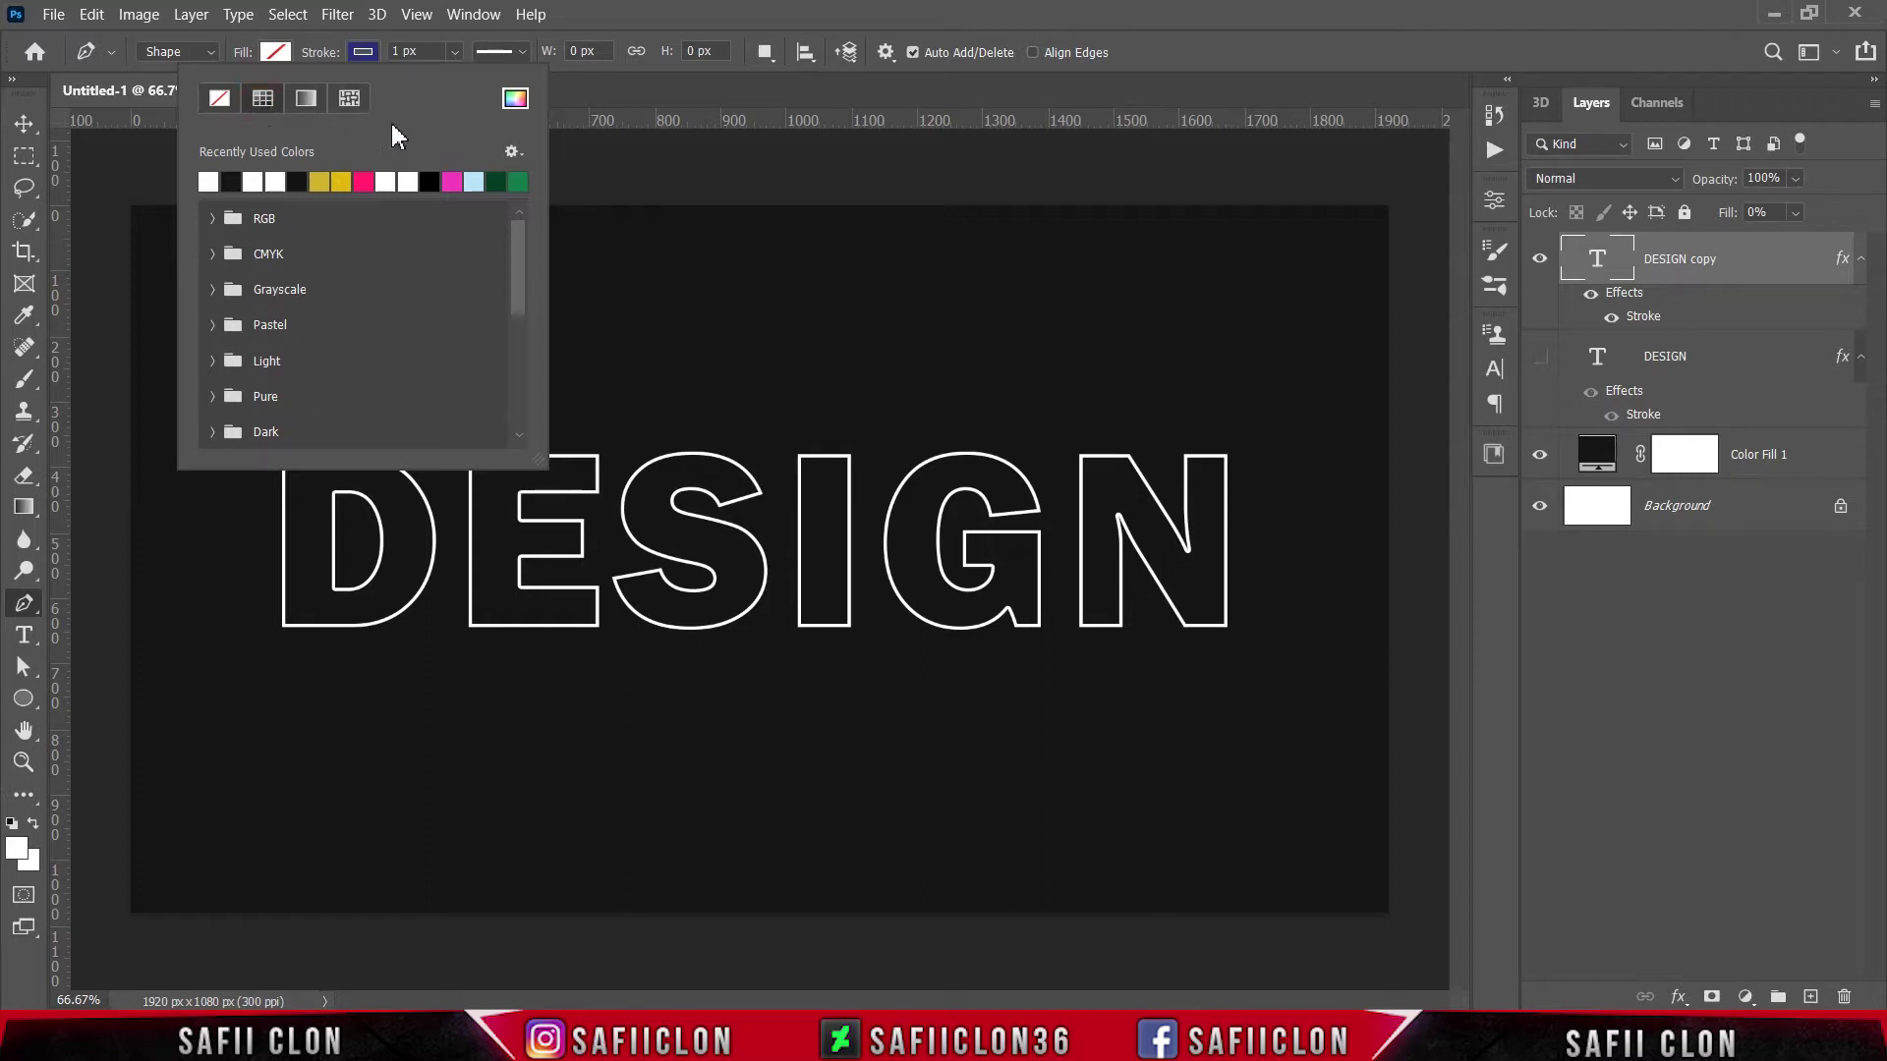
{"action": "left_click", "coordinate": [514, 99]}
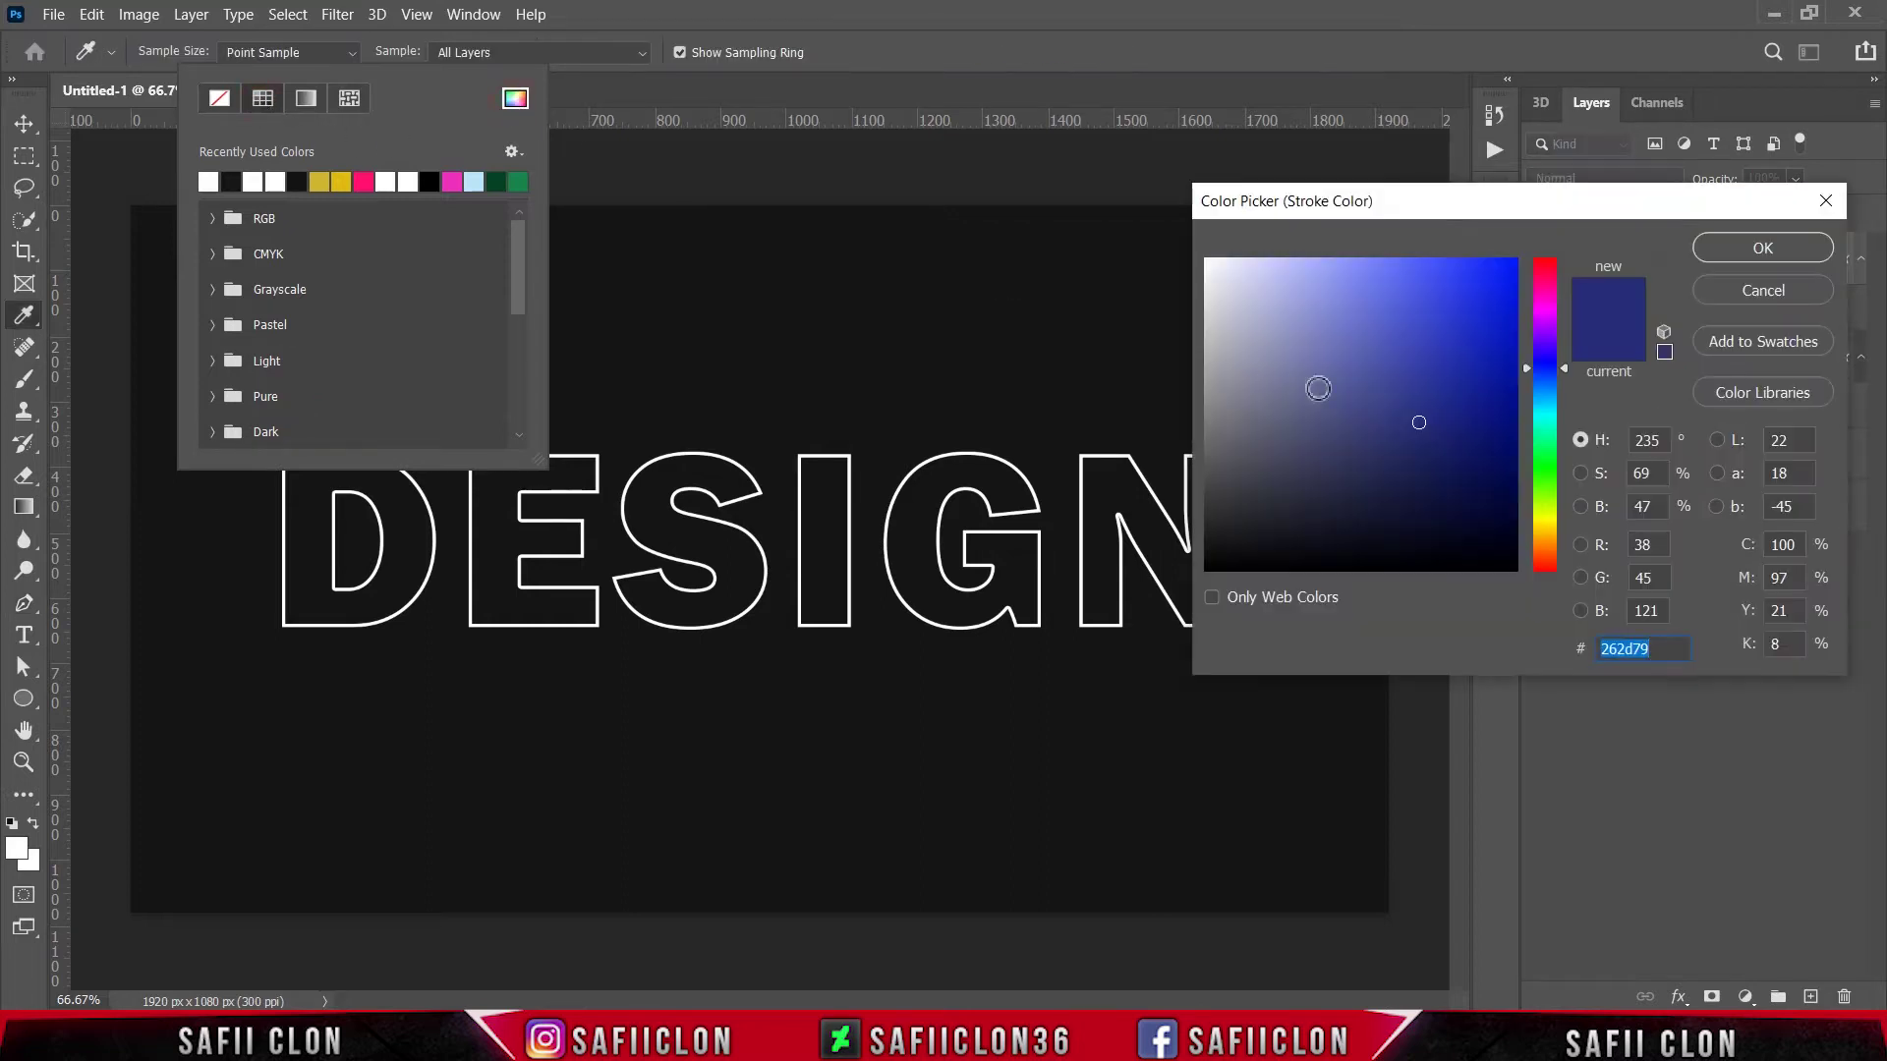
{"action": "left_click_drag", "start_coordinate": [1317, 389], "coordinate": [1189, 243]}
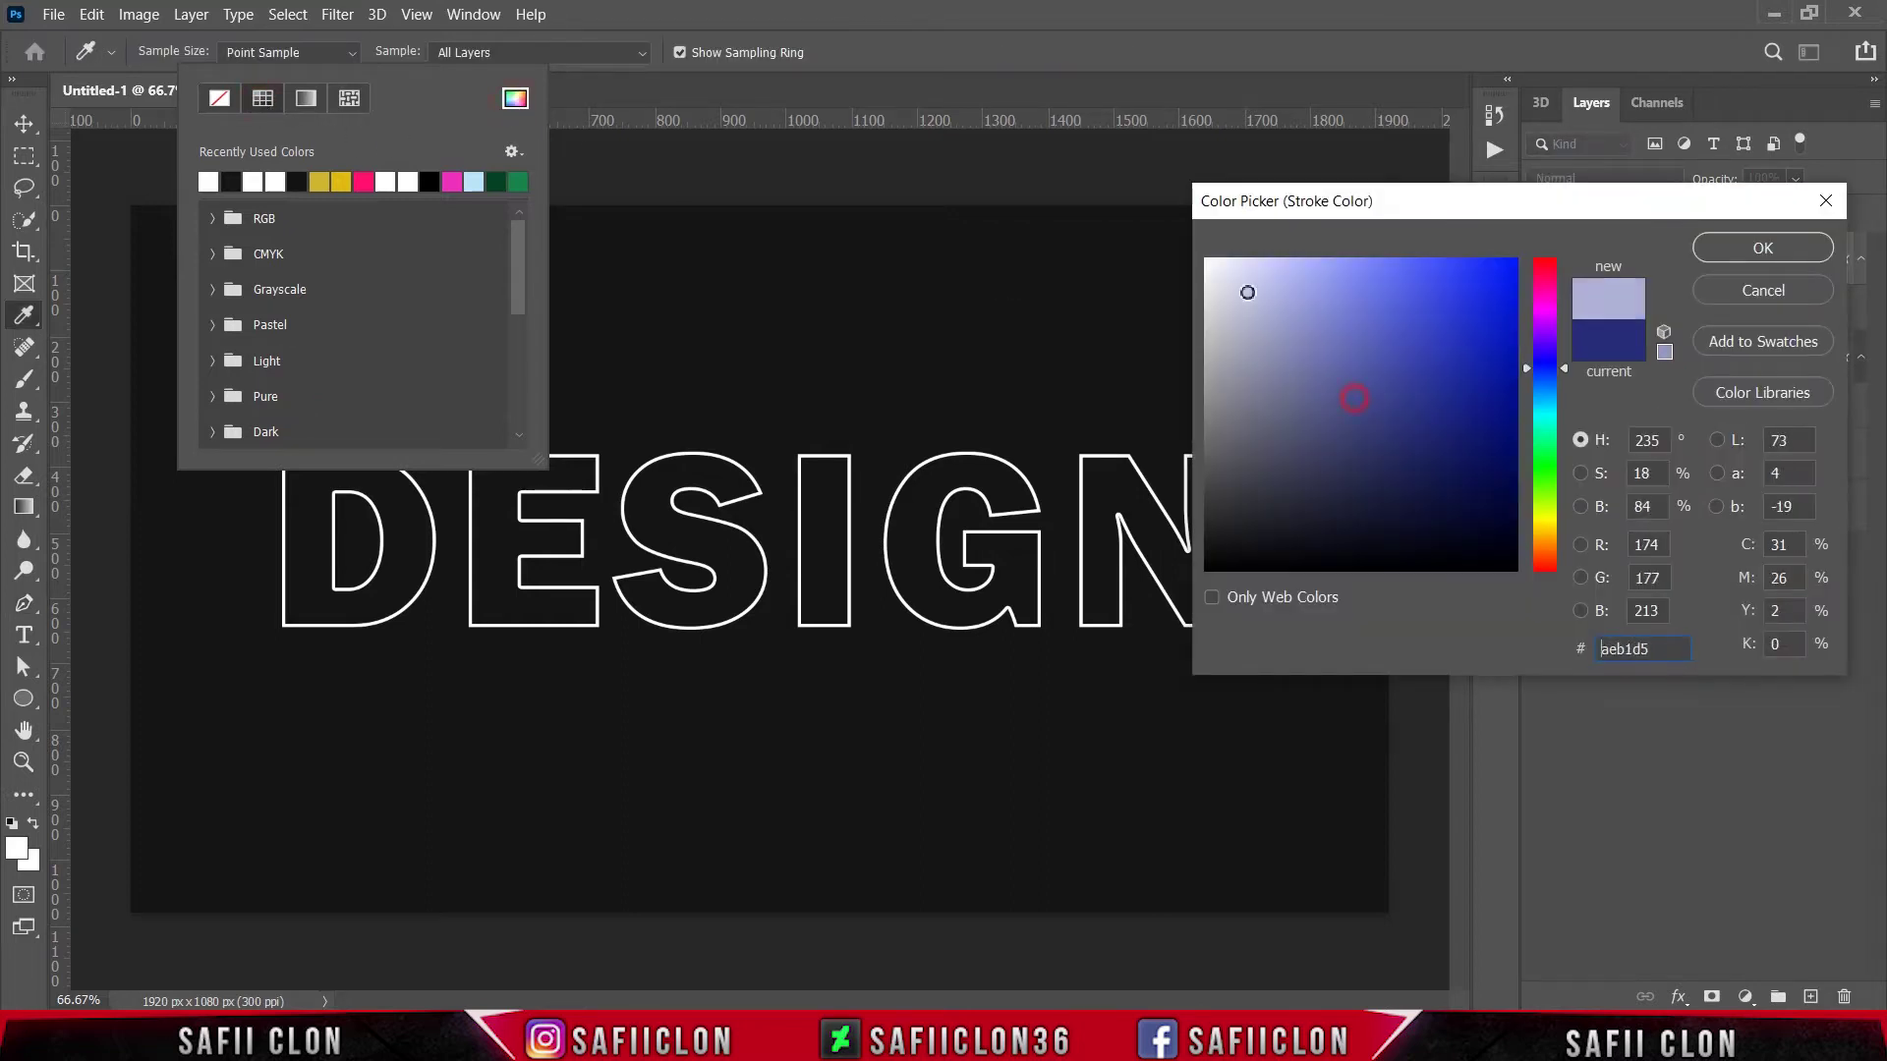
{"action": "left_click", "coordinate": [1725, 252]}
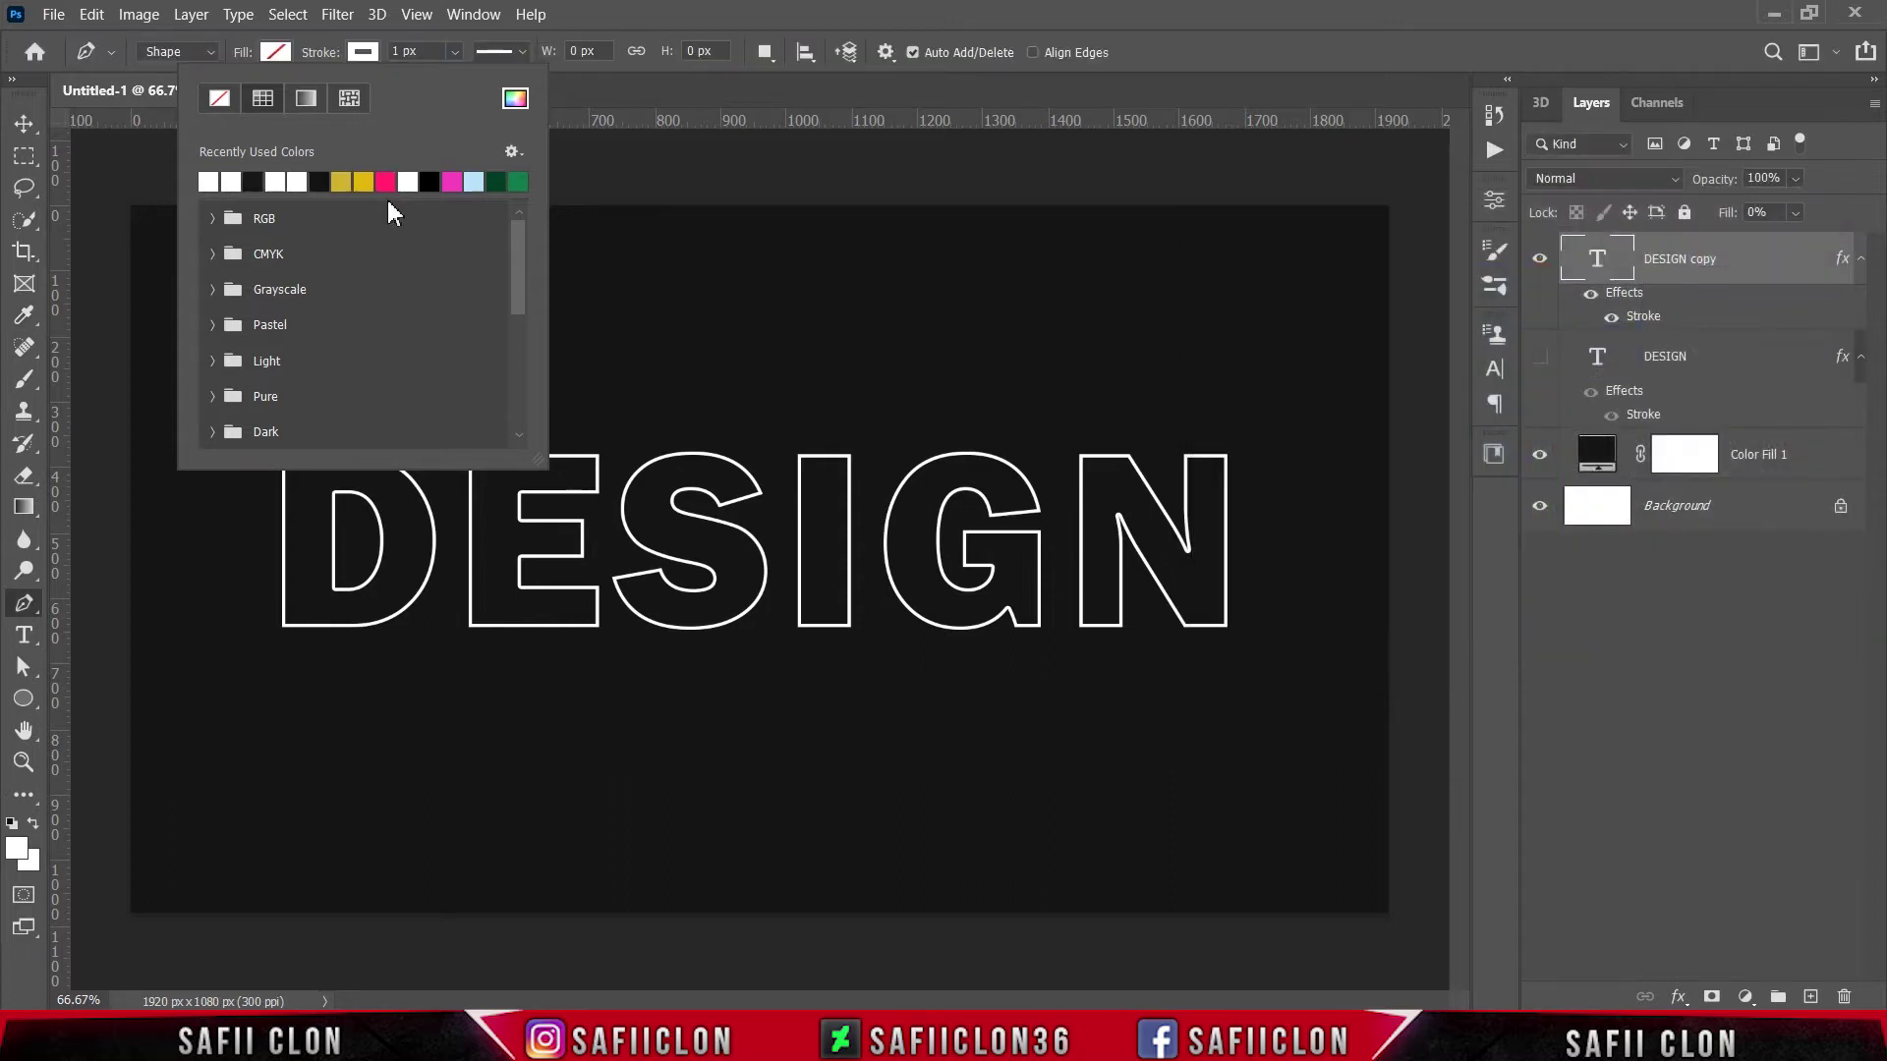
{"action": "left_click", "coordinate": [353, 55]}
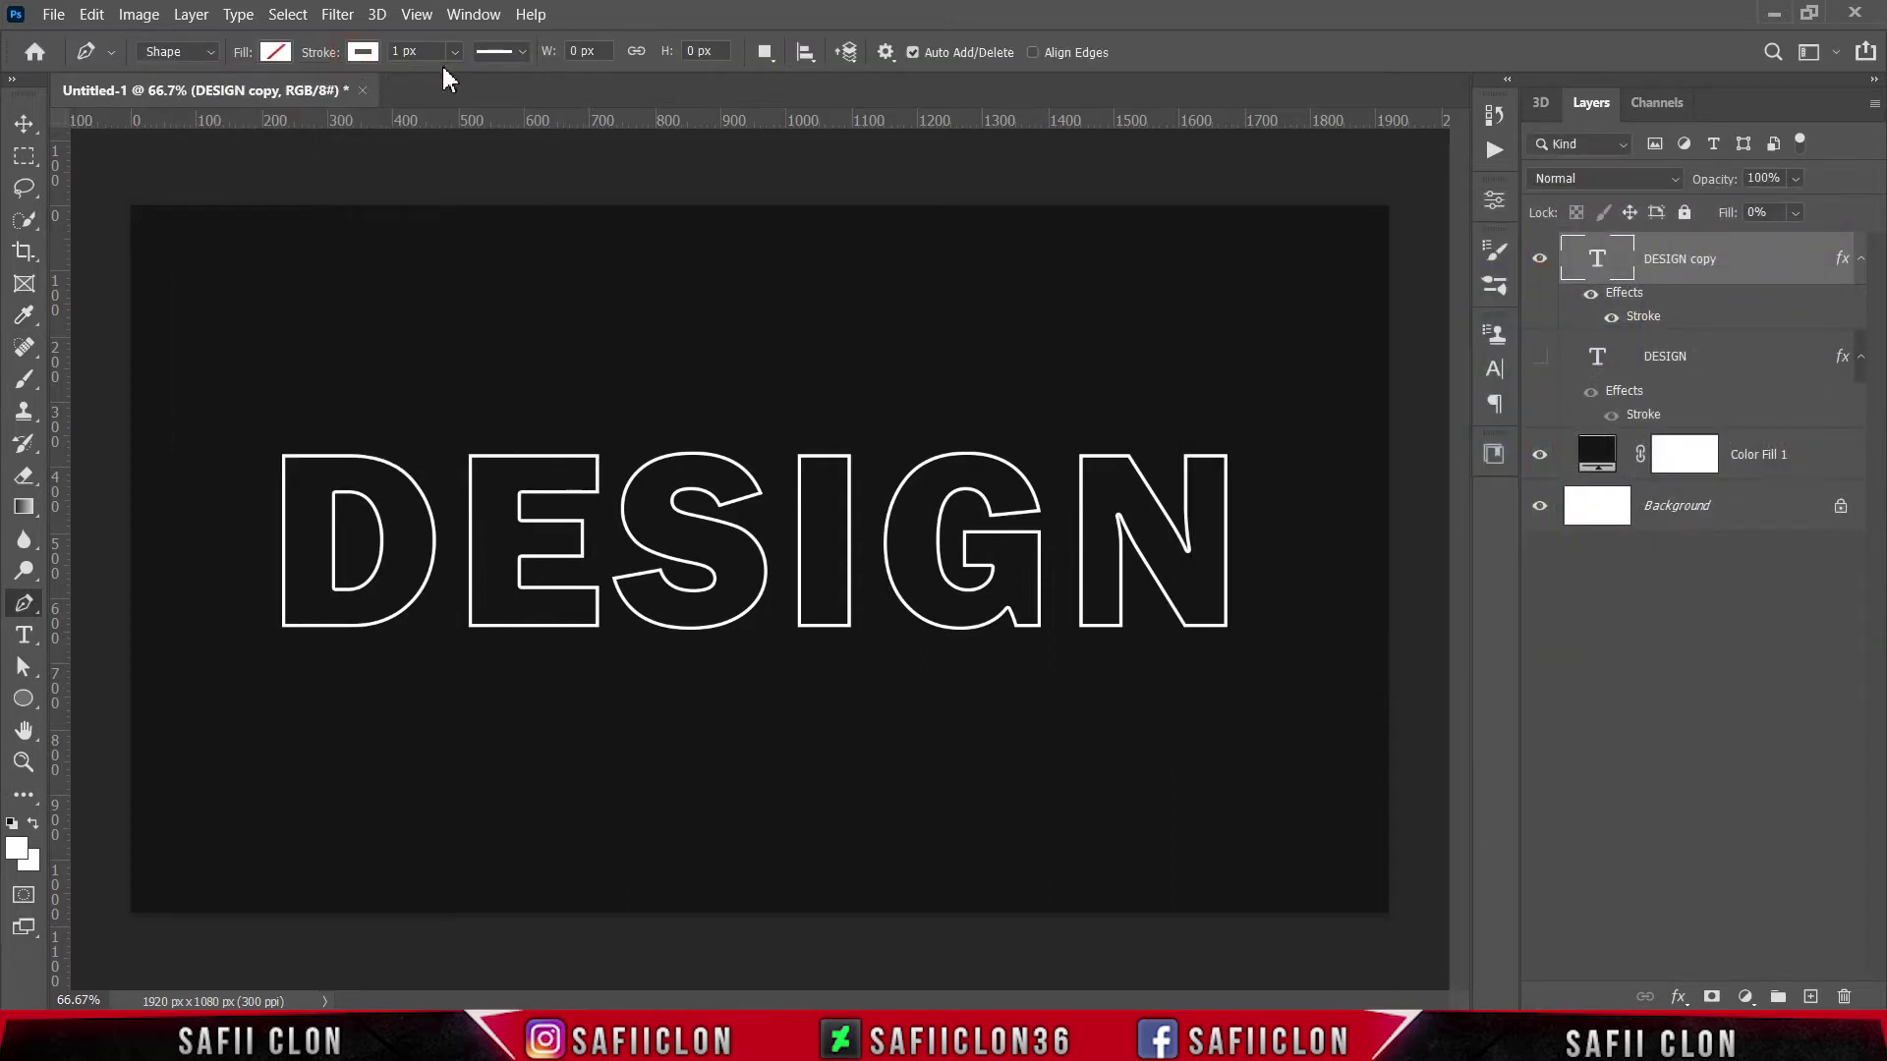
- Draw a two-point pen path across DESIGN and widen its solid stroke to 4.68 px
{"action": "left_click", "coordinate": [245, 383]}
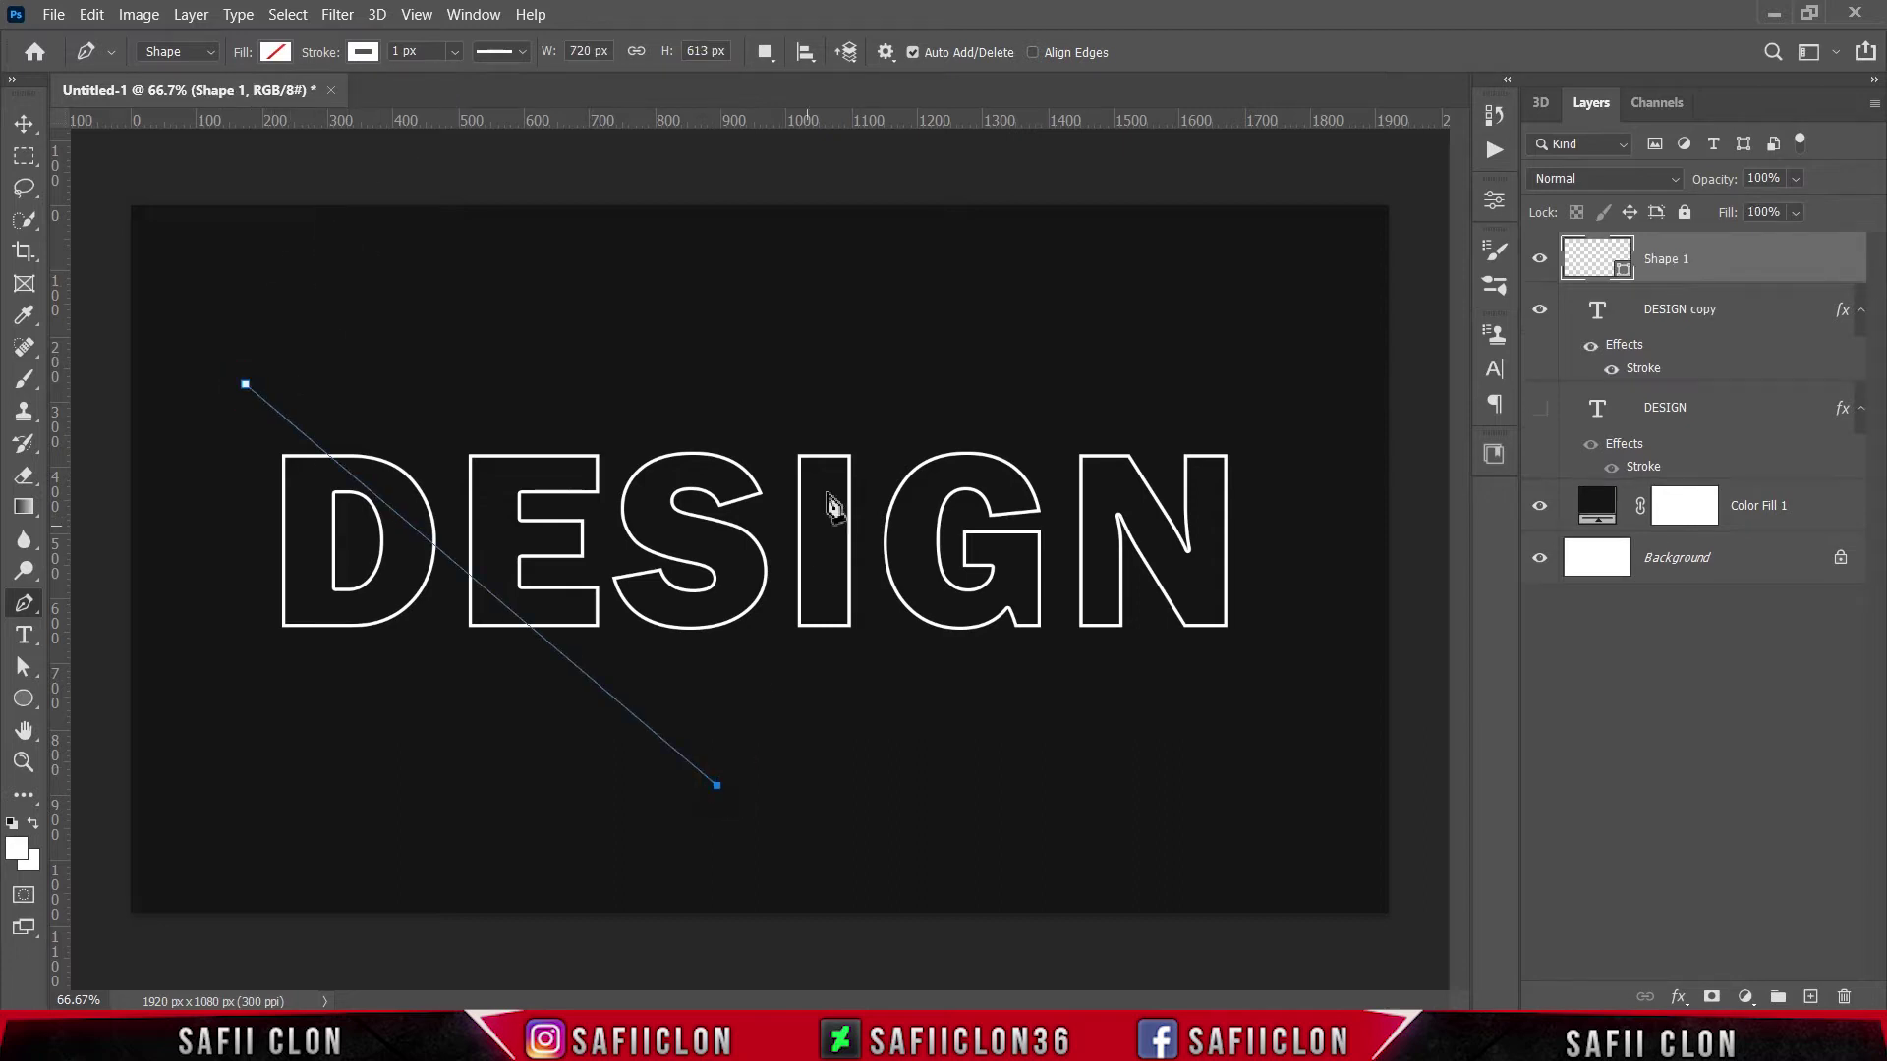
{"action": "left_click", "coordinate": [871, 351]}
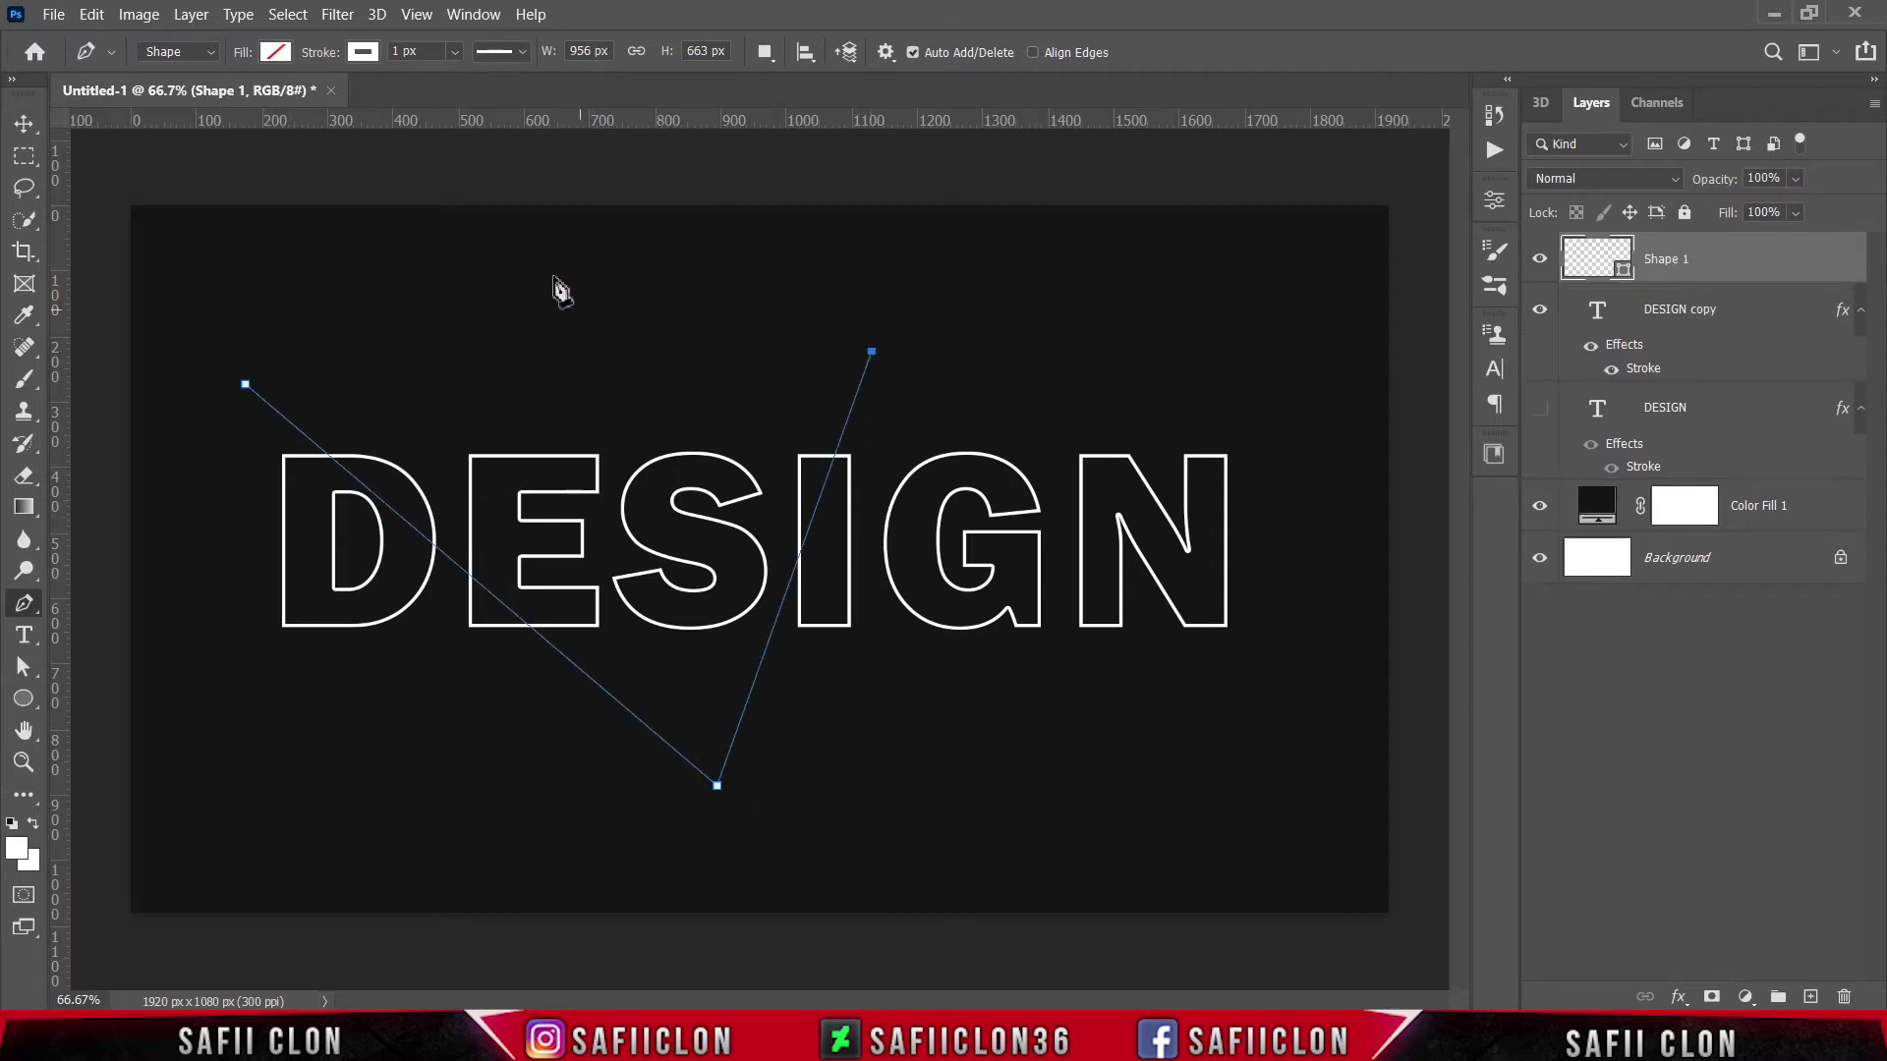
{"action": "left_click", "coordinate": [455, 52]}
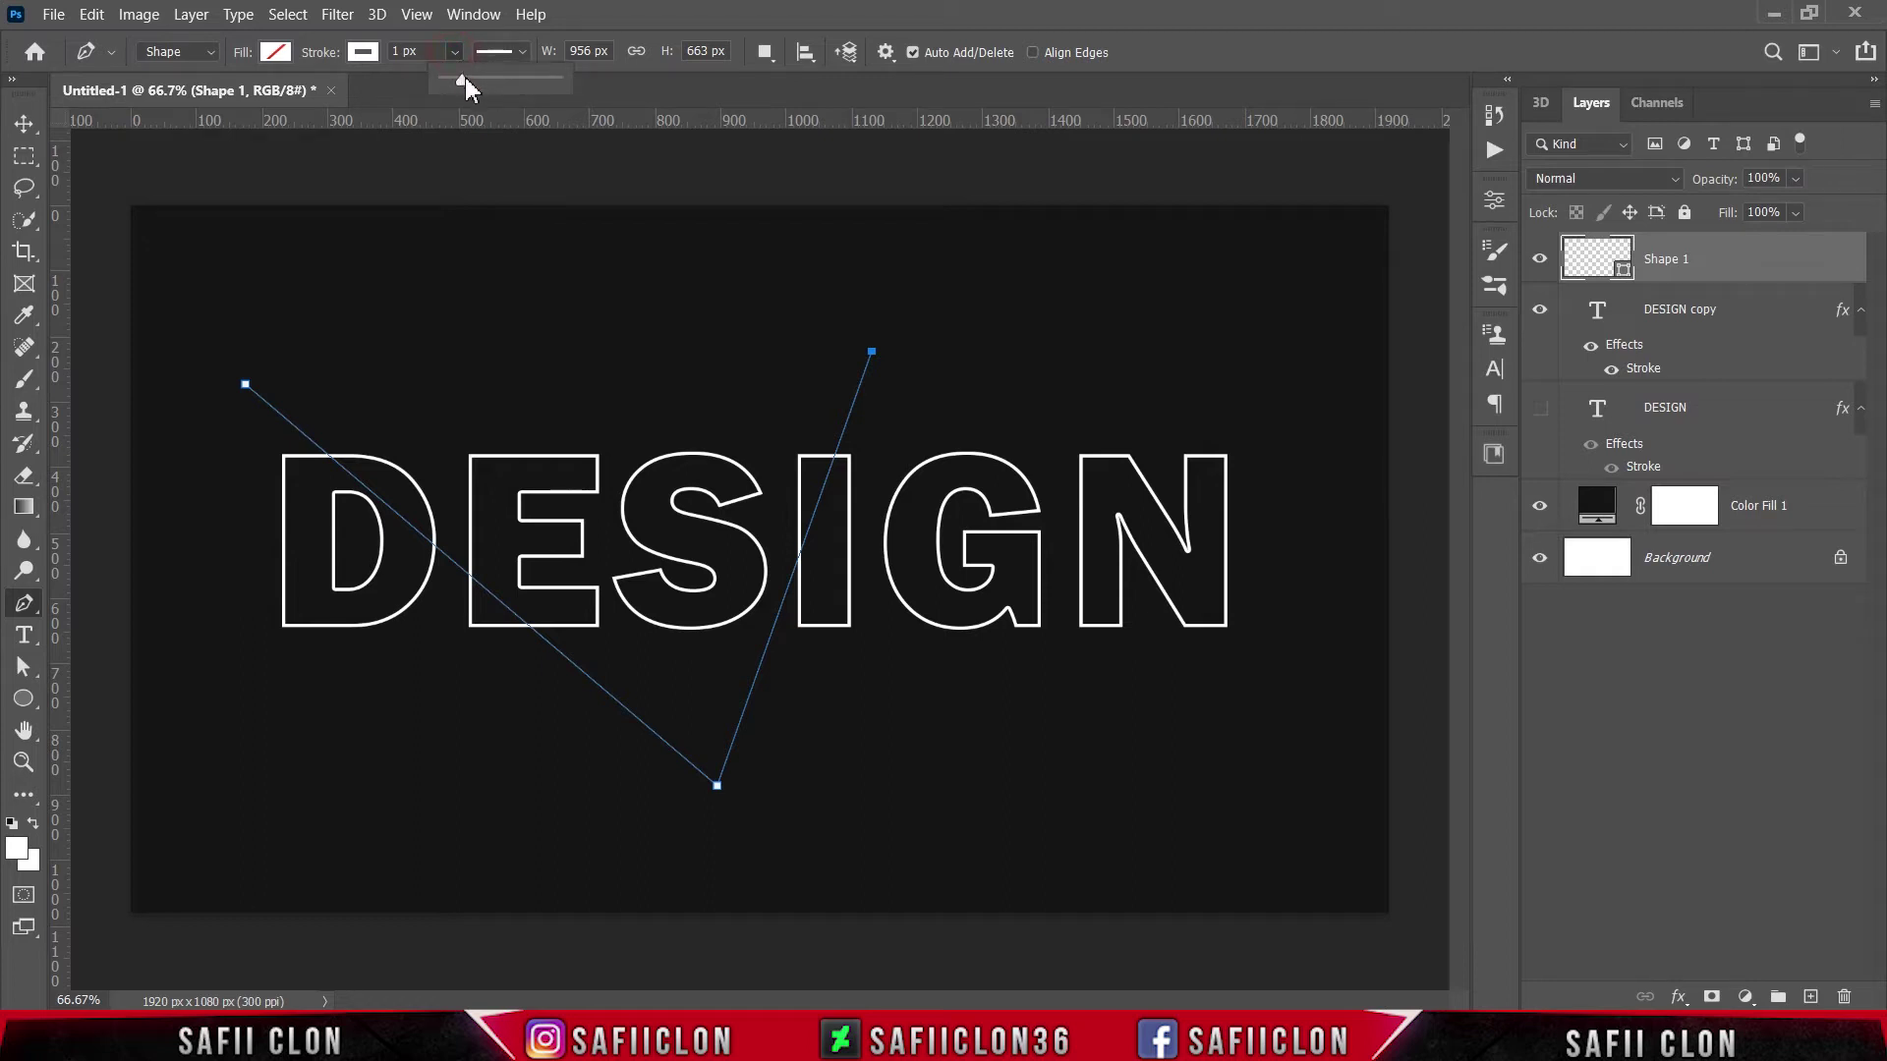
{"action": "left_click_drag", "start_coordinate": [463, 80], "coordinate": [467, 80]}
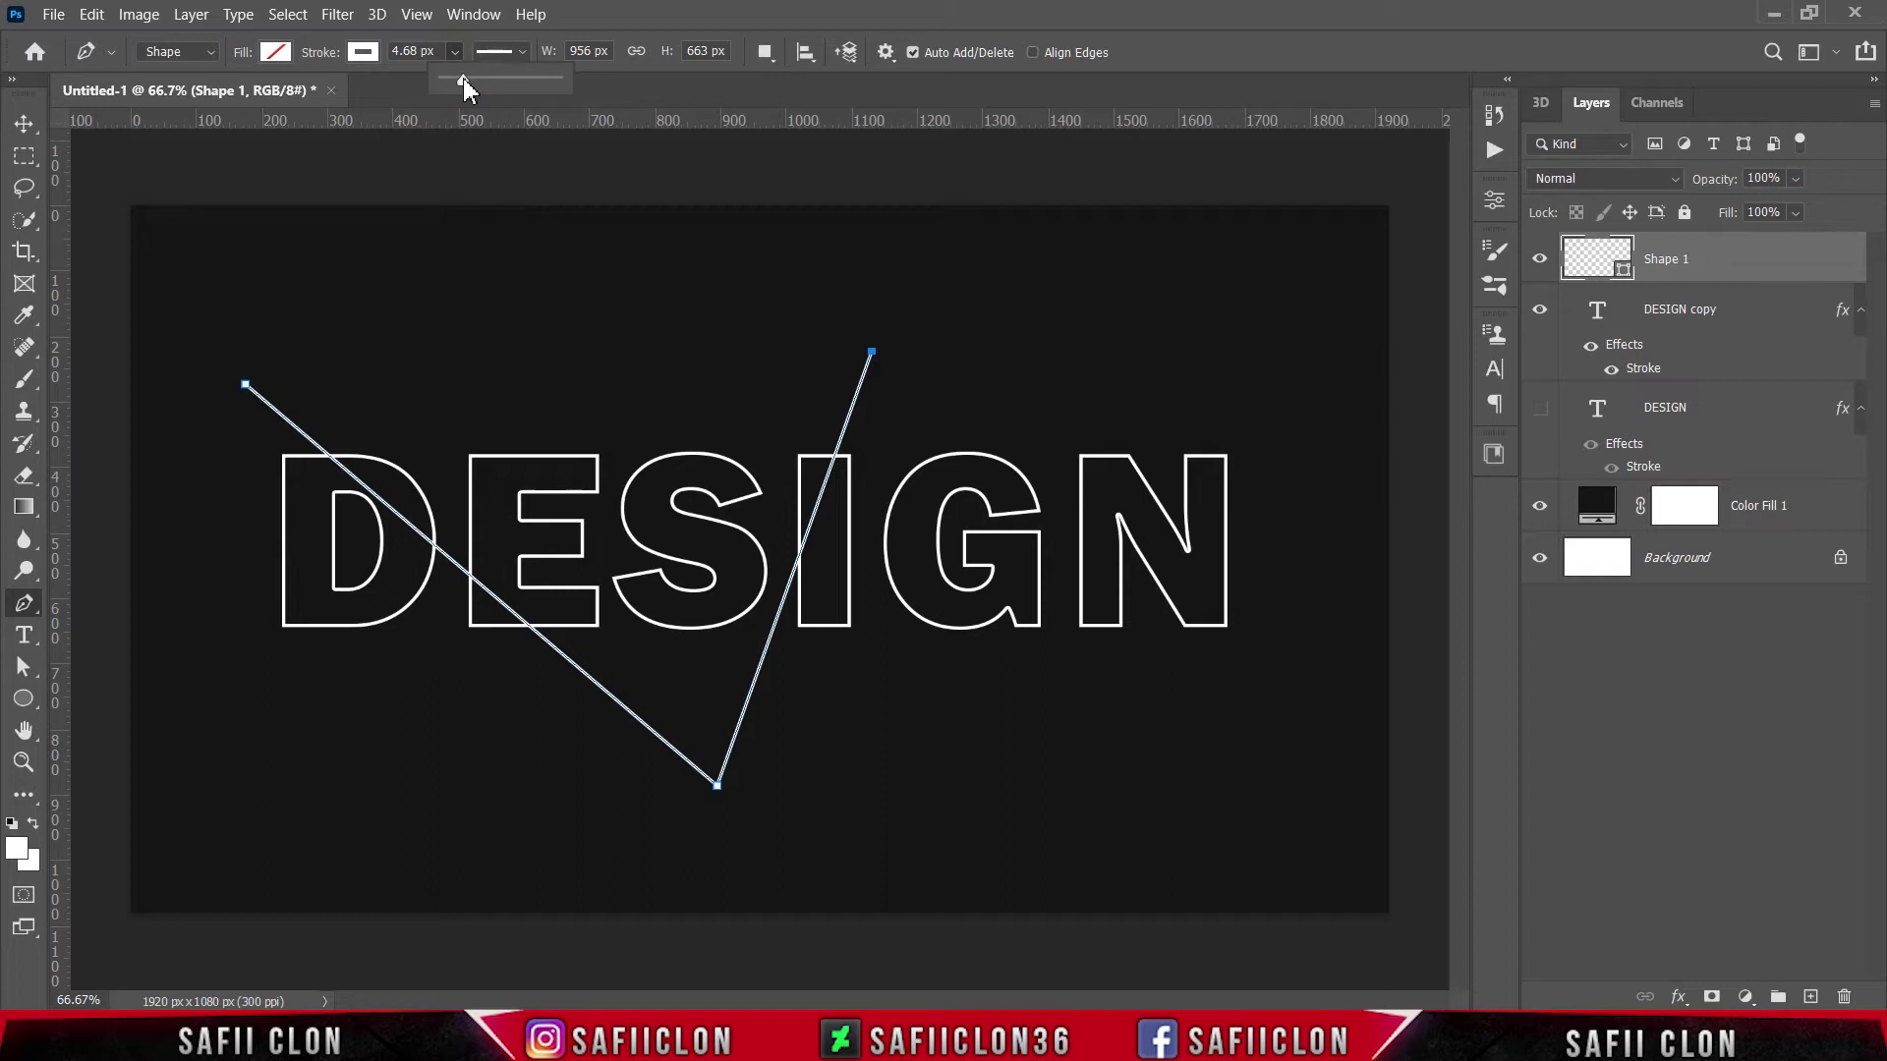
{"action": "left_click", "coordinate": [455, 52]}
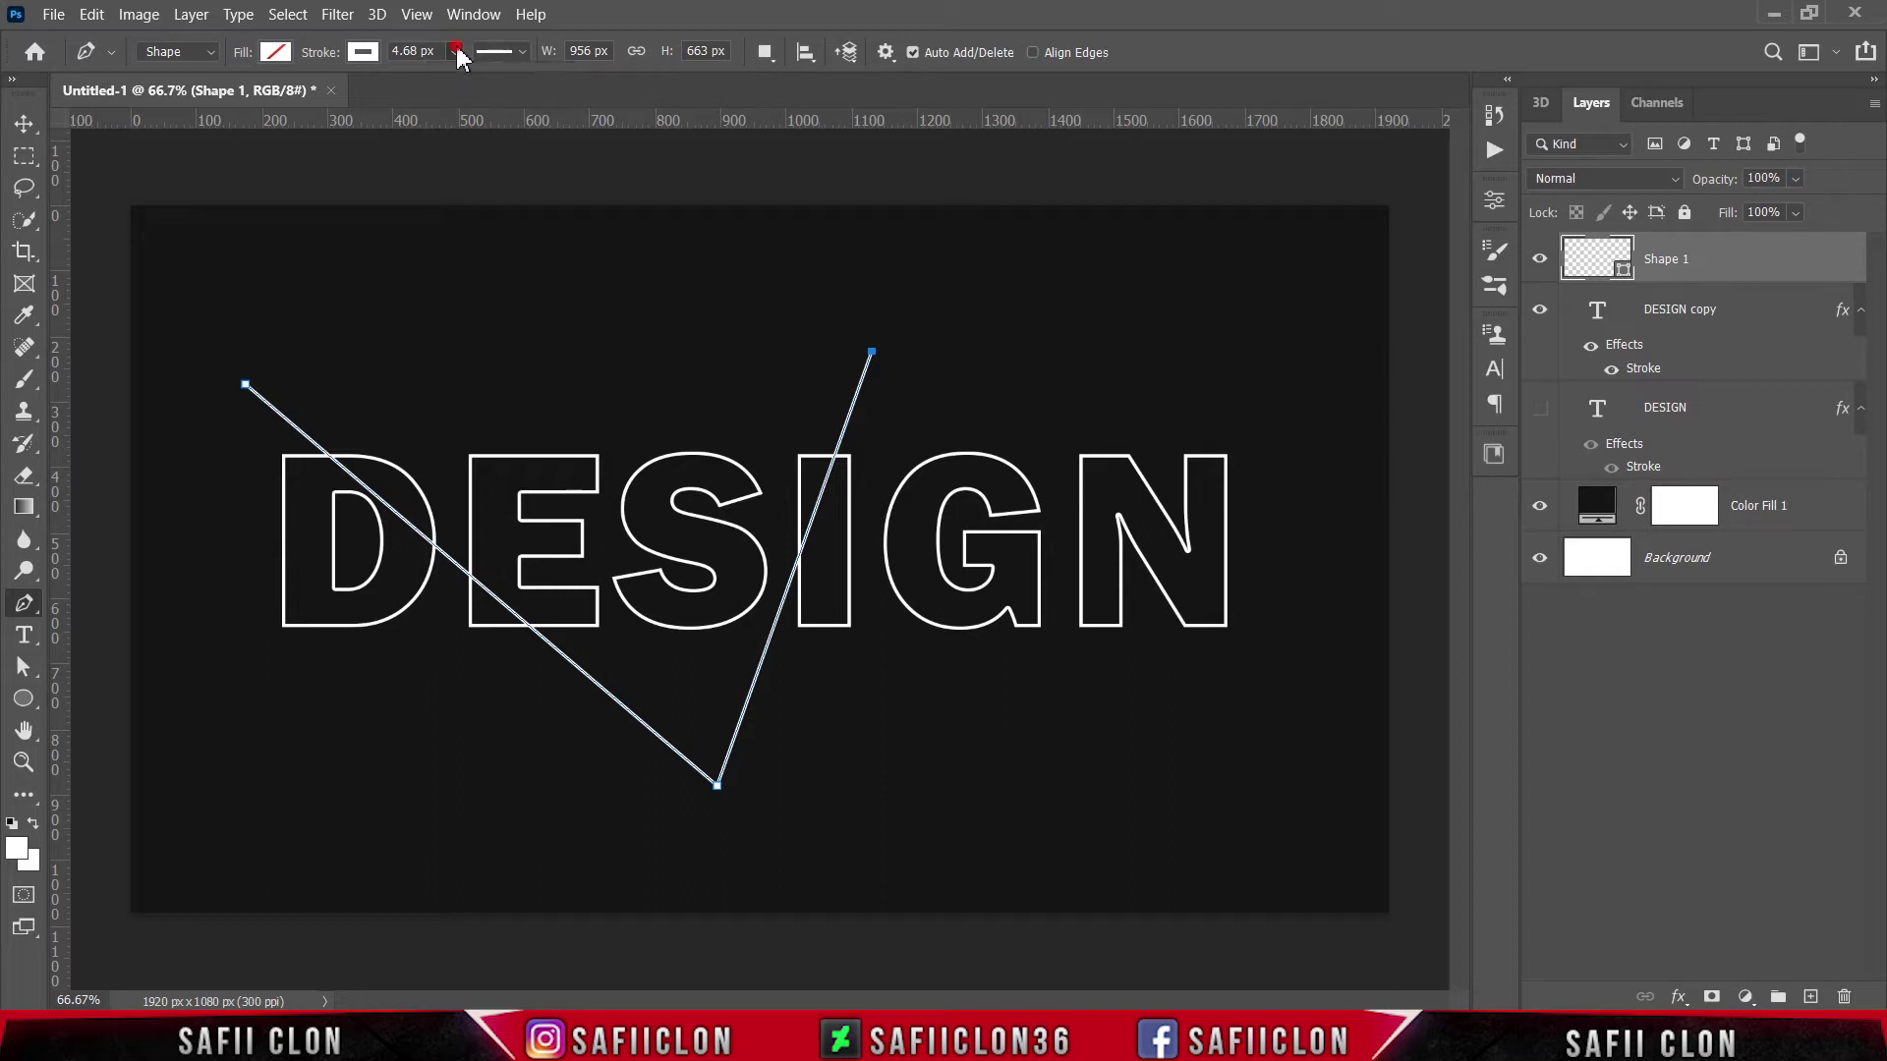
{"action": "left_click", "coordinate": [522, 52]}
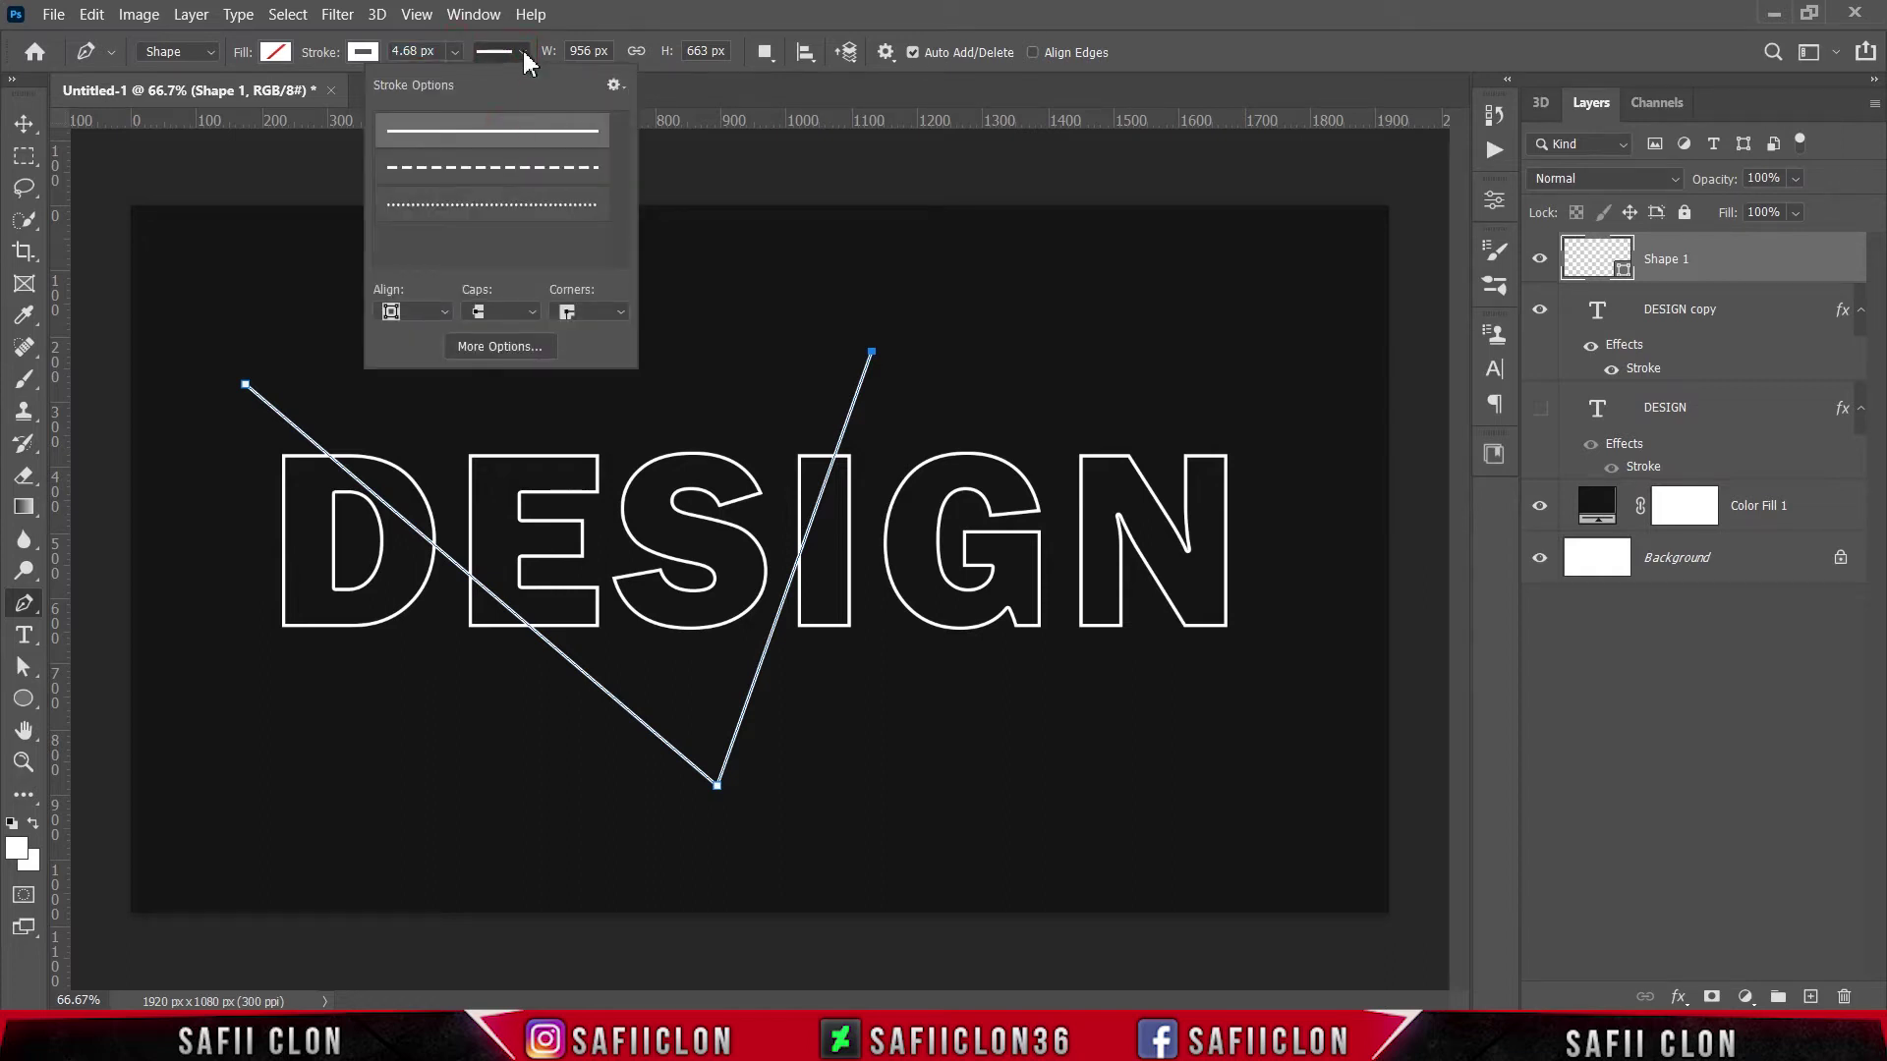
{"action": "left_click", "coordinate": [524, 52]}
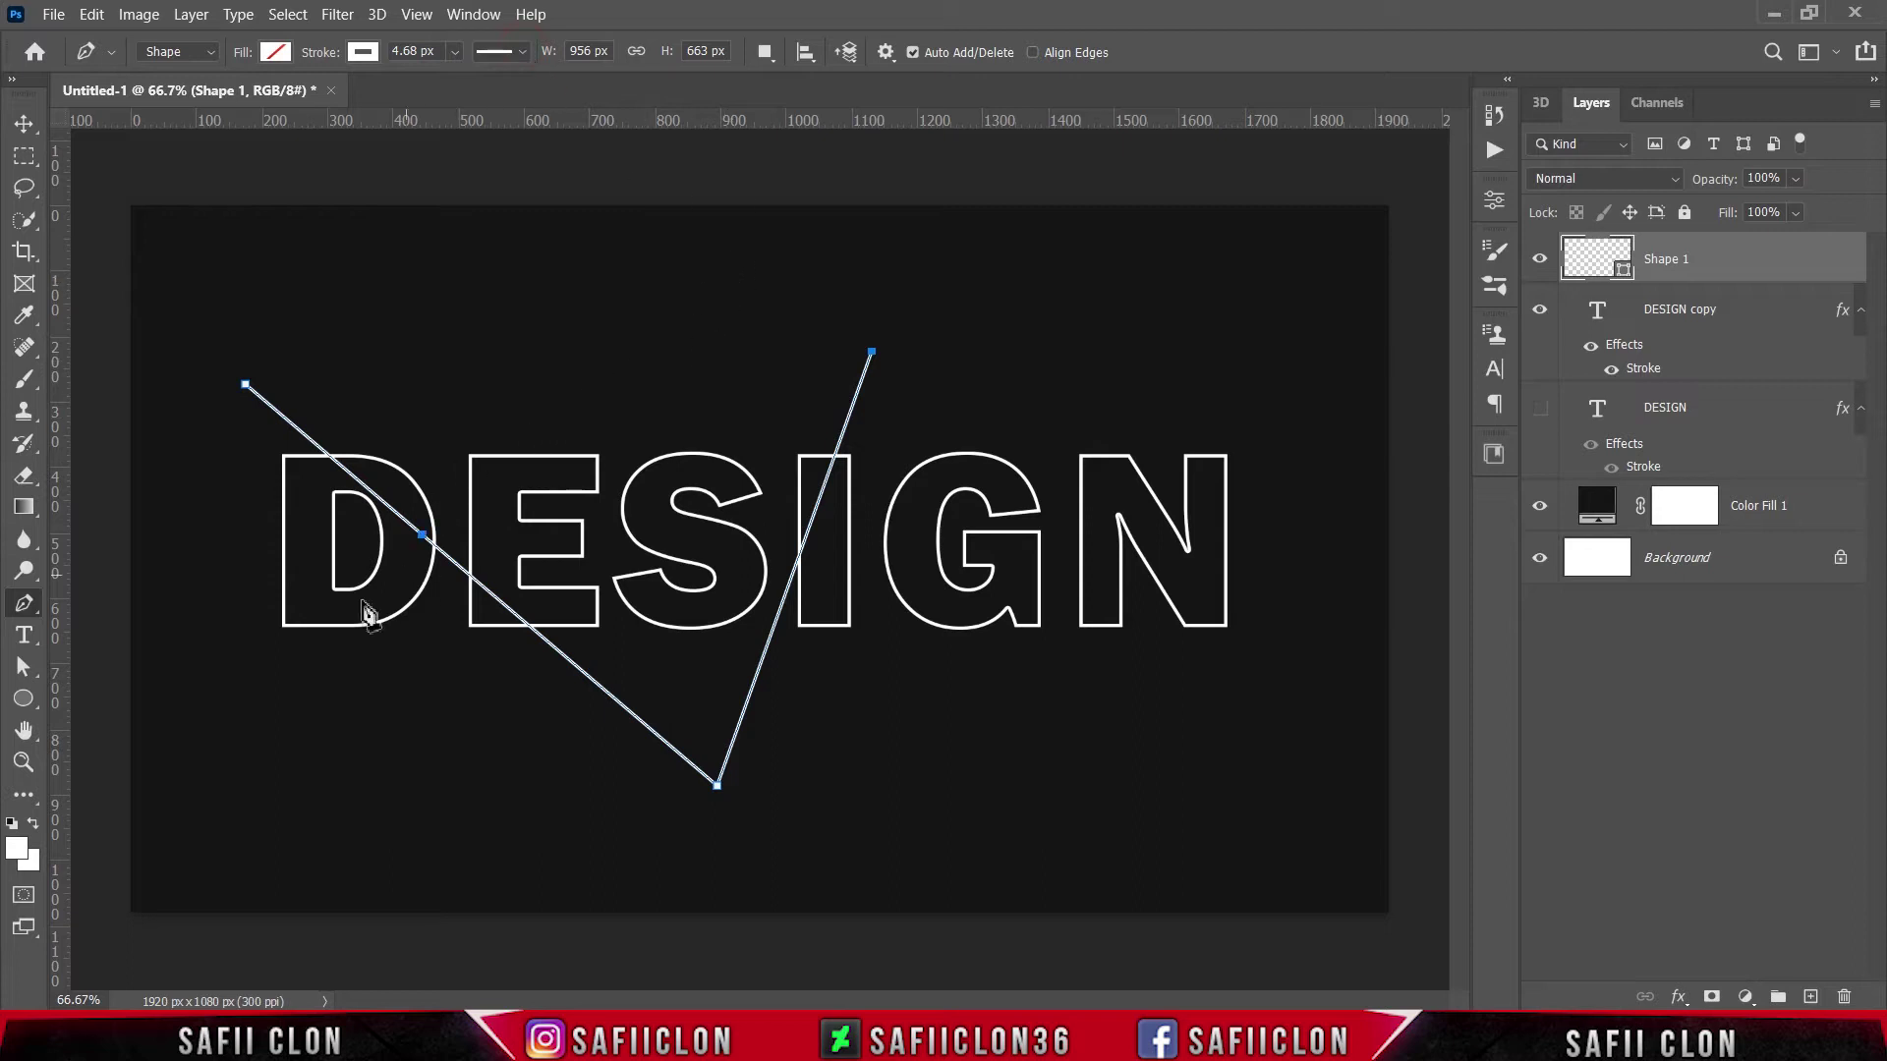
- Add about 60 random Pen points so straight 4.68 px lines crisscross the canvas and DESIGN
{"action": "left_click", "coordinate": [243, 716]}
{"action": "left_click", "coordinate": [878, 740]}
{"action": "left_click", "coordinate": [672, 389]}
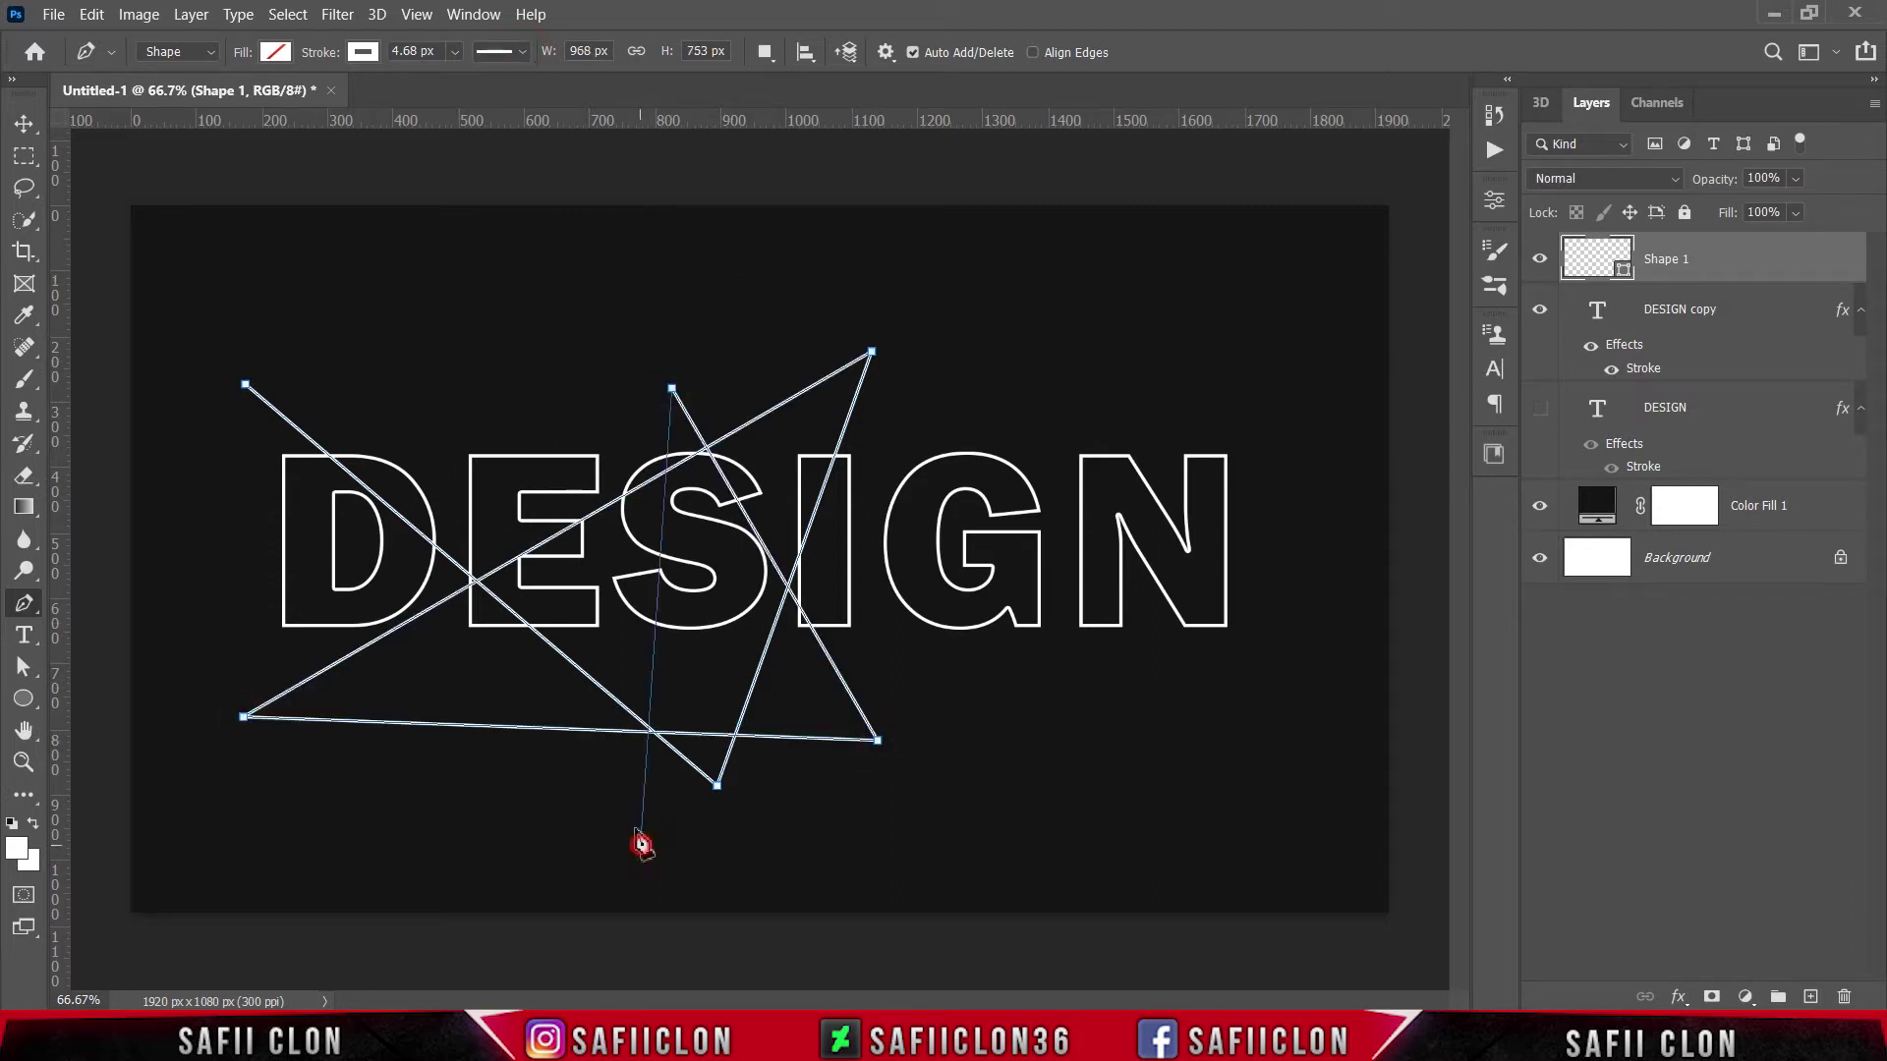
{"action": "left_click", "coordinate": [641, 845]}
{"action": "left_click", "coordinate": [481, 346]}
{"action": "left_click", "coordinate": [219, 536]}
{"action": "left_click", "coordinate": [1027, 722]}
{"action": "left_click", "coordinate": [1017, 378]}
{"action": "left_click", "coordinate": [940, 746]}
{"action": "left_click", "coordinate": [1393, 594]}
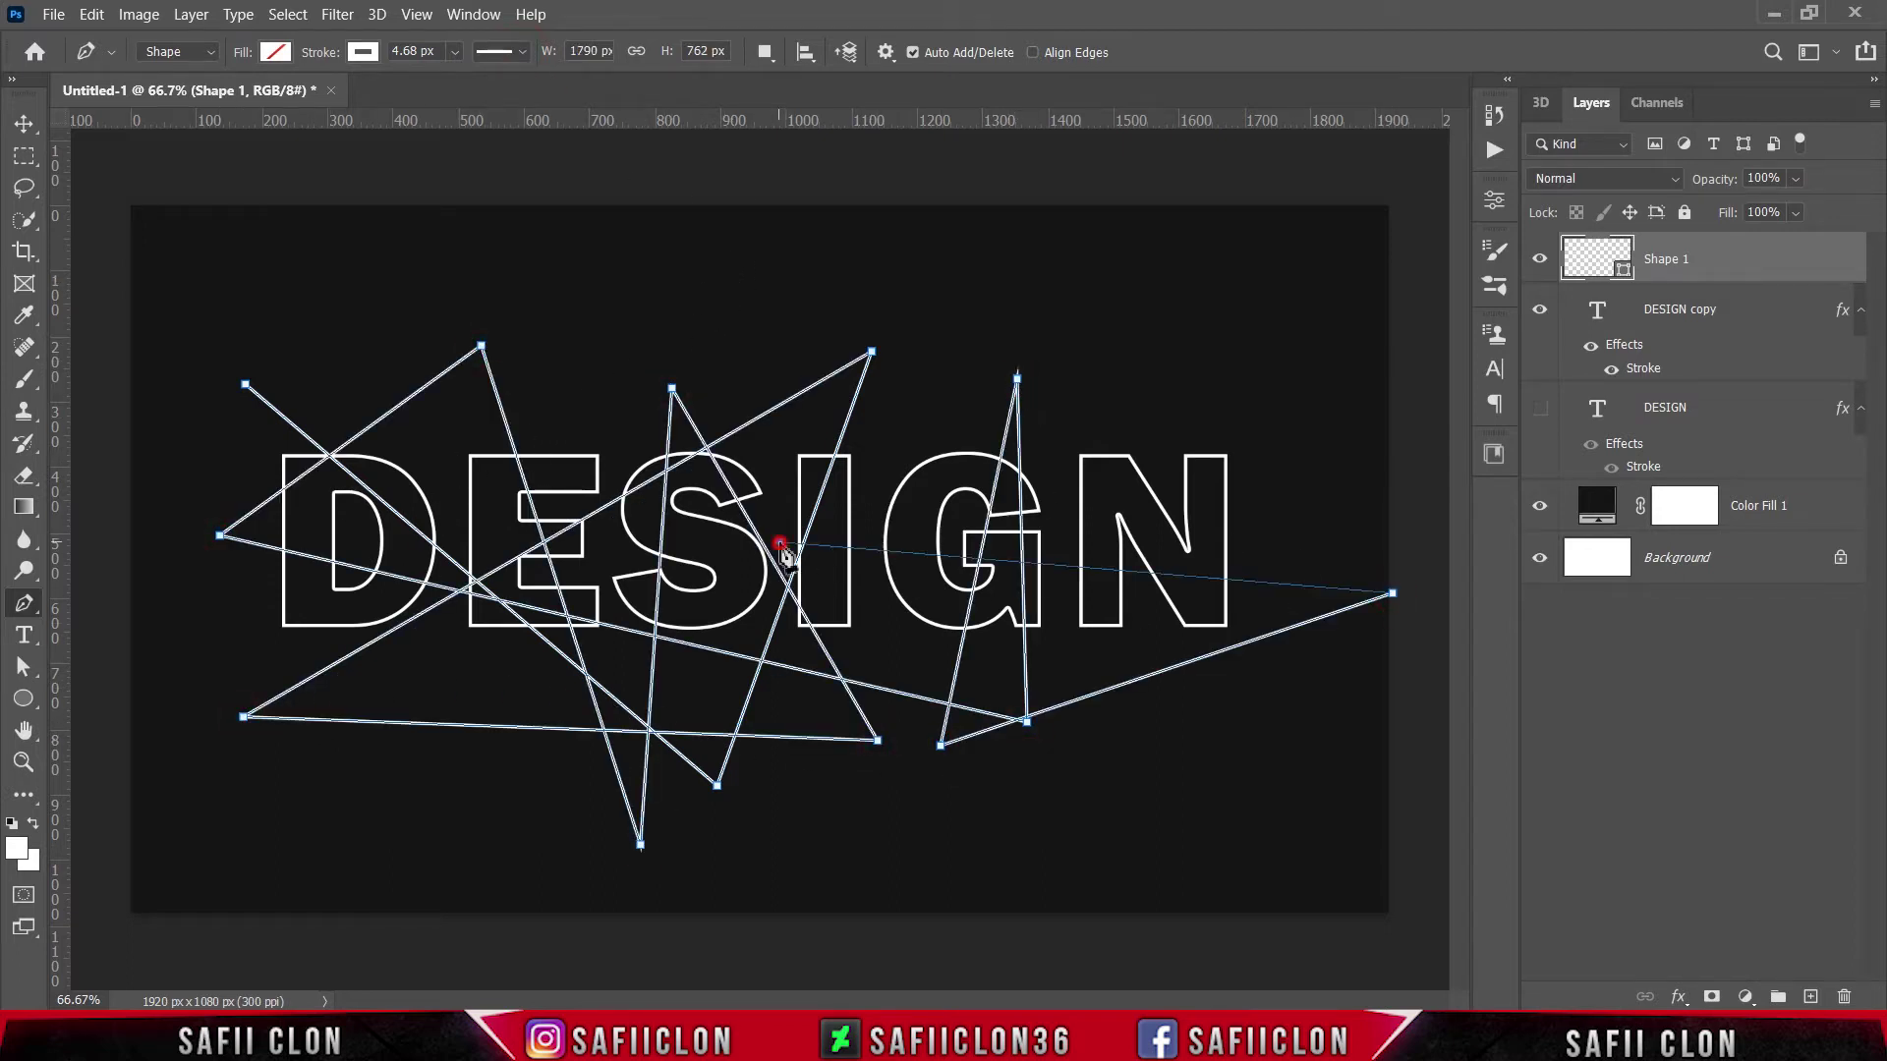
{"action": "left_click", "coordinate": [779, 542]}
{"action": "left_click", "coordinate": [852, 264]}
{"action": "left_click", "coordinate": [961, 700]}
{"action": "left_click", "coordinate": [455, 700]}
{"action": "left_click", "coordinate": [869, 843]}
{"action": "left_click", "coordinate": [819, 208]}
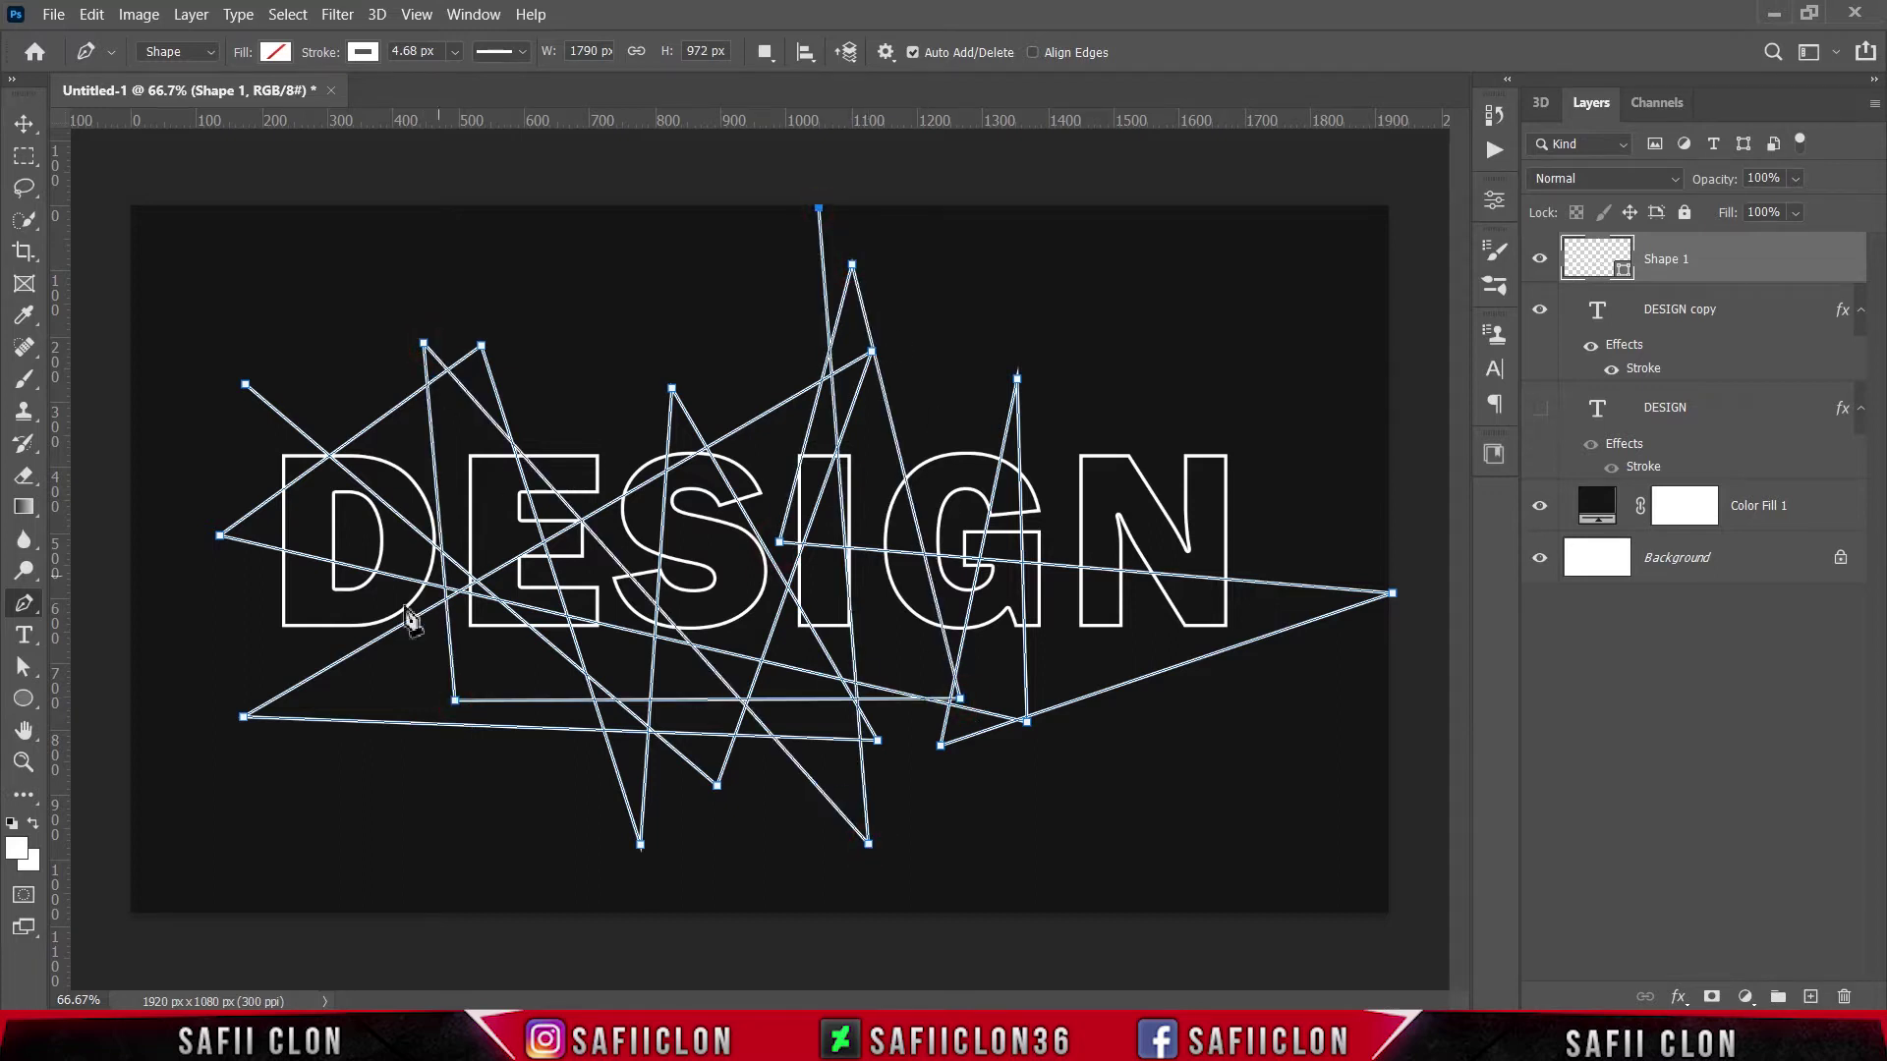
{"action": "left_click", "coordinate": [616, 661]}
{"action": "left_click", "coordinate": [1223, 364]}
{"action": "left_click", "coordinate": [1259, 838]}
{"action": "left_click", "coordinate": [1136, 617]}
{"action": "left_click", "coordinate": [1317, 367]}
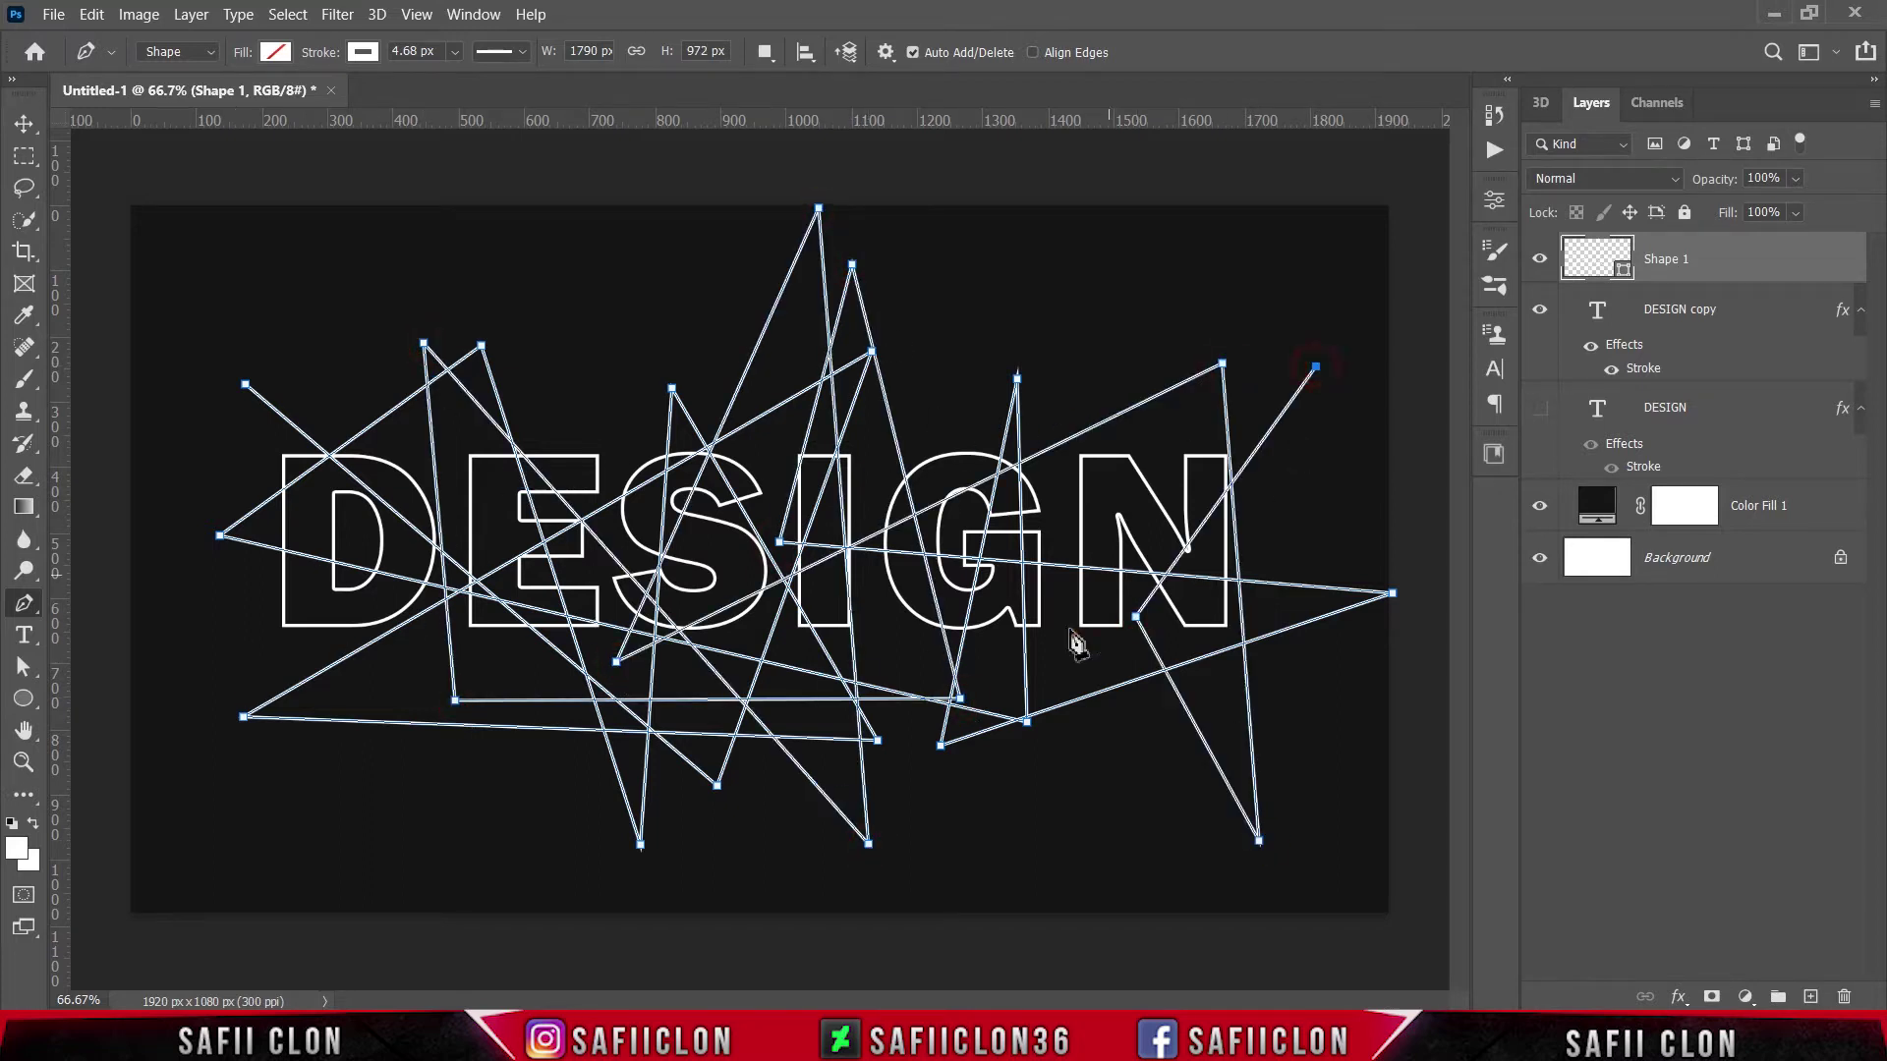
{"action": "left_click", "coordinate": [1045, 676]}
{"action": "left_click", "coordinate": [1312, 695]}
{"action": "left_click", "coordinate": [858, 714]}
{"action": "left_click", "coordinate": [944, 776]}
{"action": "left_click", "coordinate": [886, 337]}
{"action": "left_click", "coordinate": [1070, 884]}
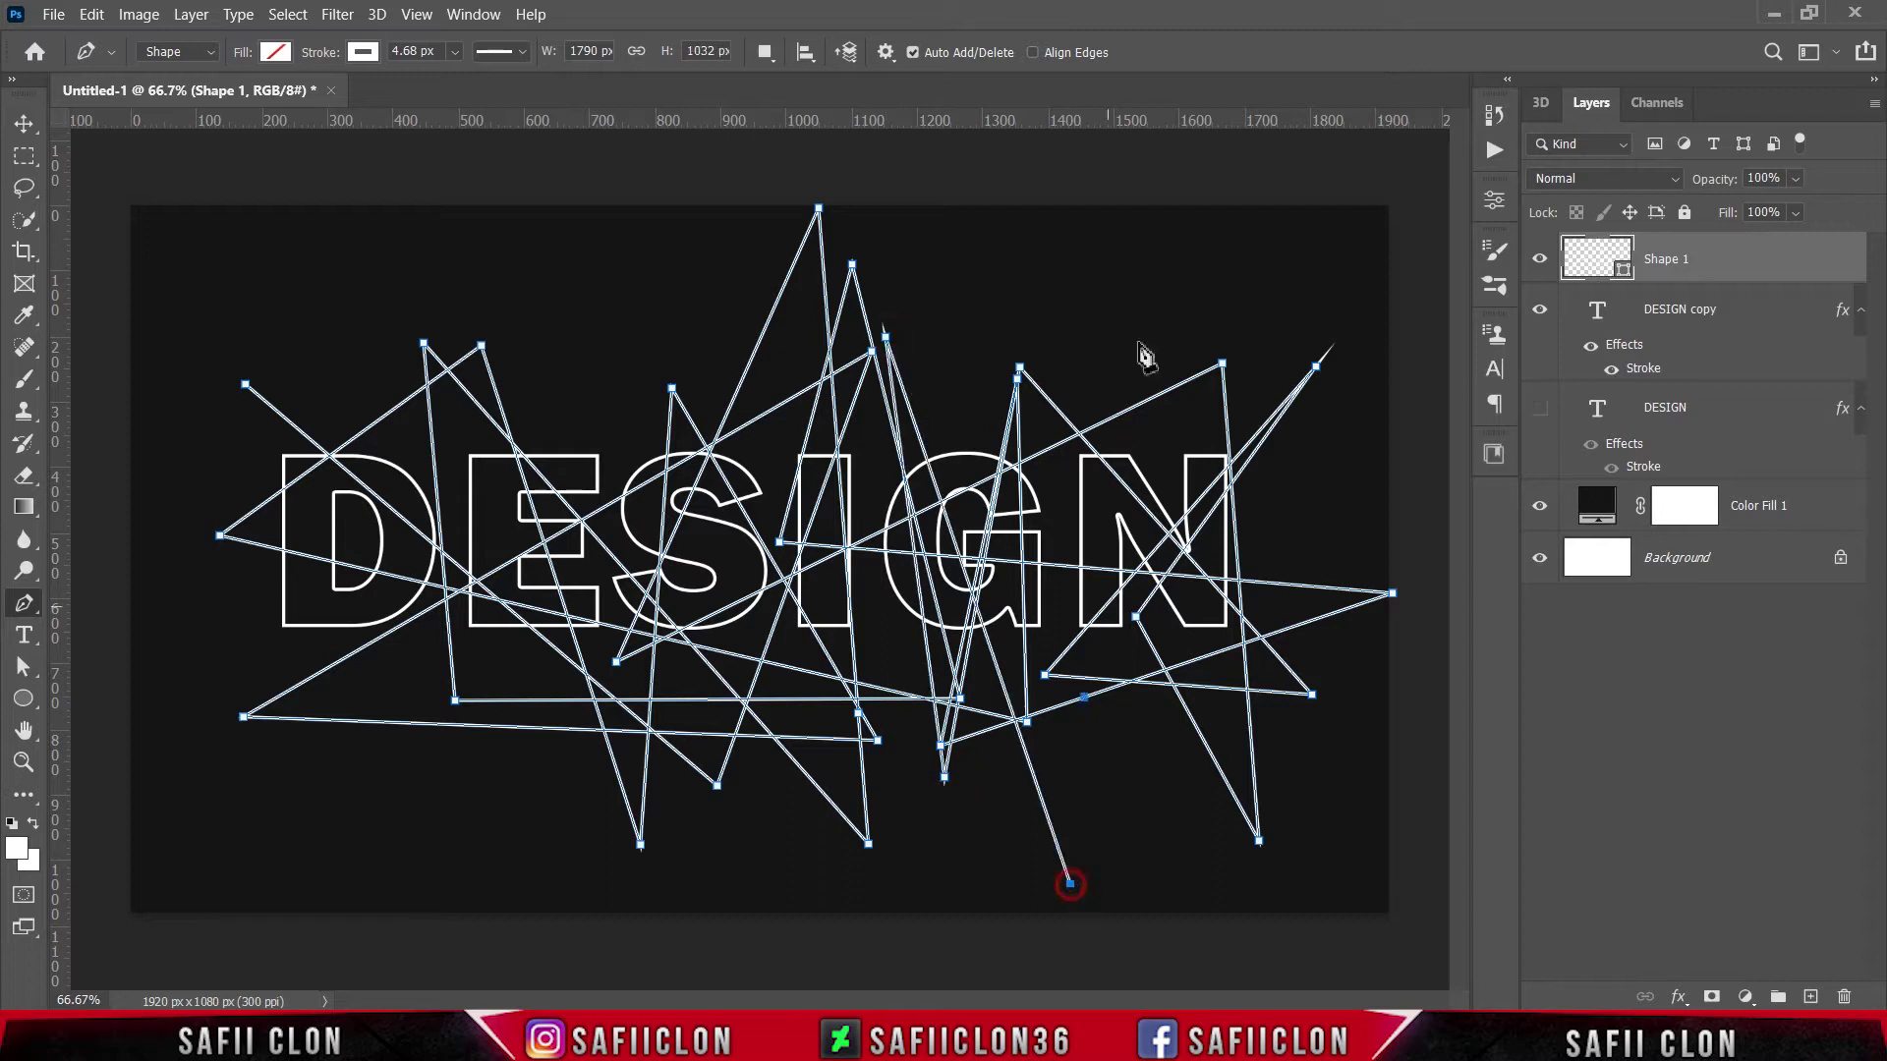
{"action": "left_click", "coordinate": [1178, 198]}
{"action": "left_click", "coordinate": [293, 868]}
{"action": "left_click", "coordinate": [488, 840]}
{"action": "left_click", "coordinate": [183, 434]}
{"action": "left_click", "coordinate": [558, 322]}
{"action": "left_click", "coordinate": [324, 294]}
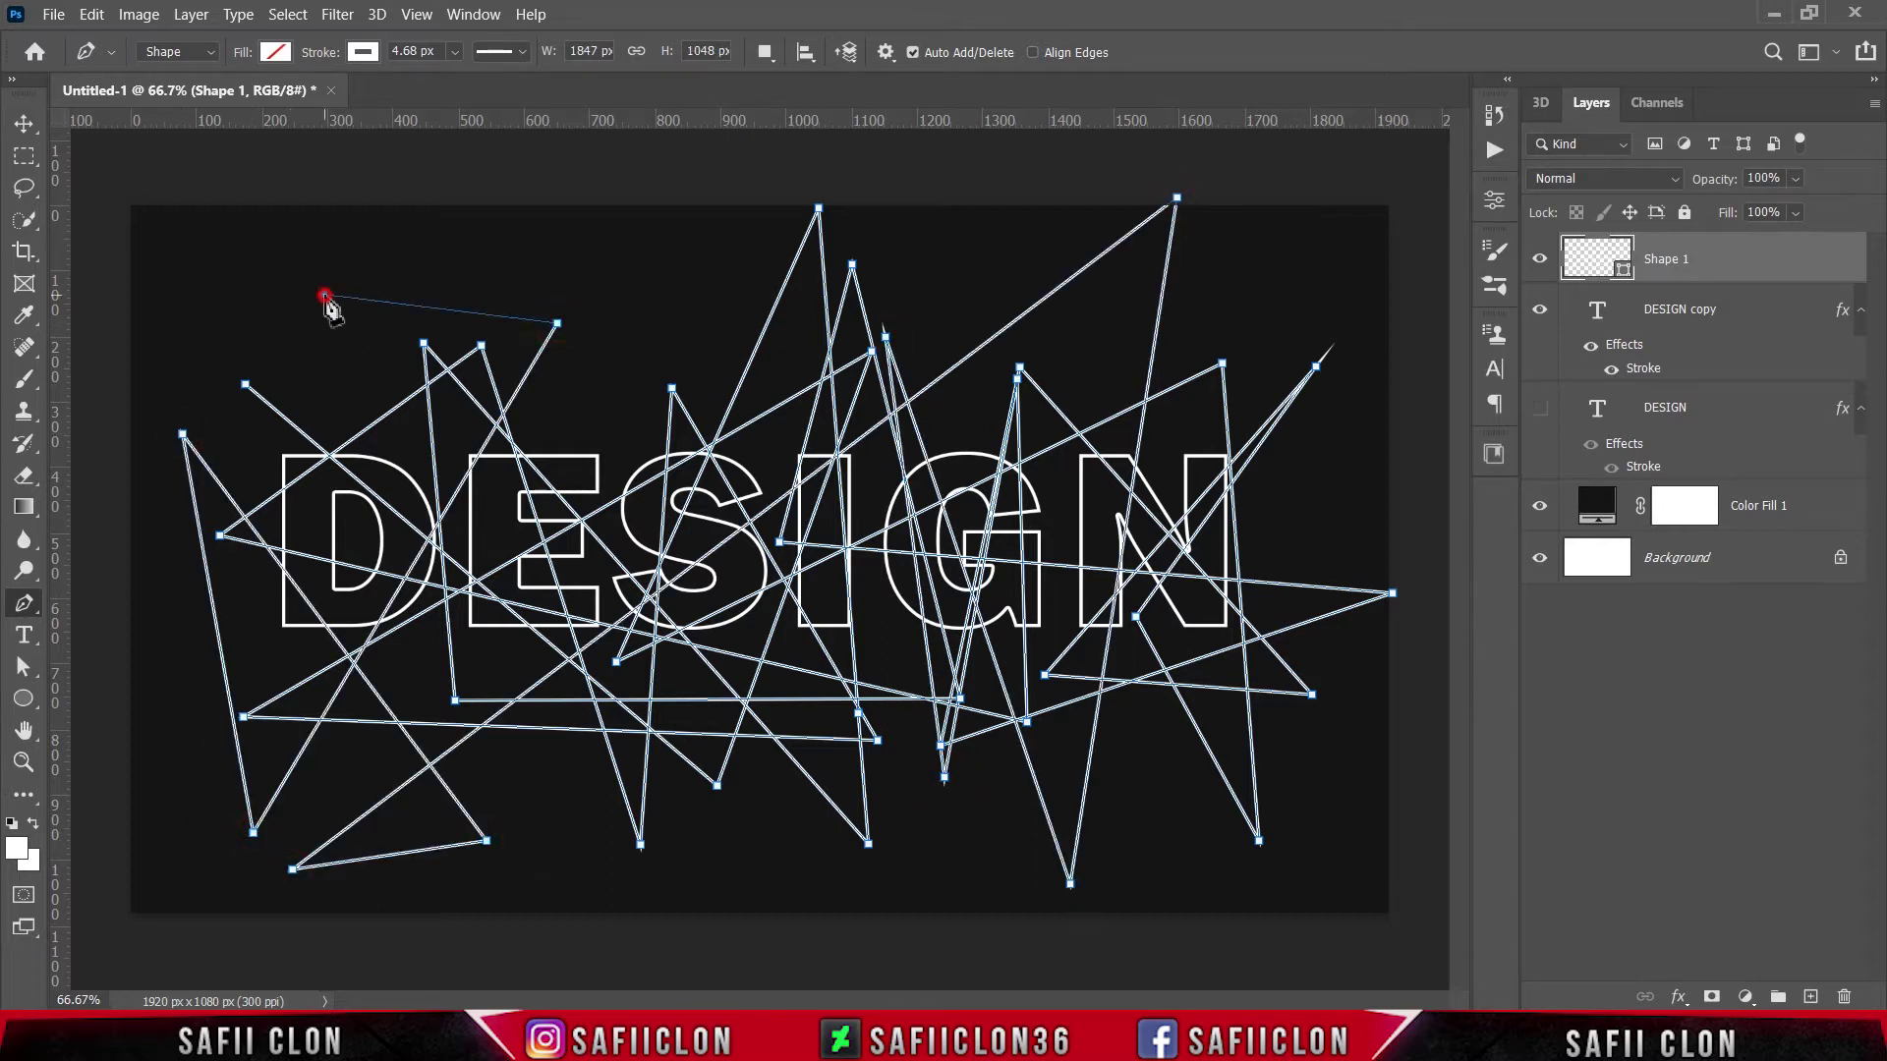
{"action": "left_click", "coordinate": [504, 810]}
{"action": "left_click", "coordinate": [155, 681]}
{"action": "left_click", "coordinate": [620, 329]}
{"action": "left_click", "coordinate": [156, 365]}
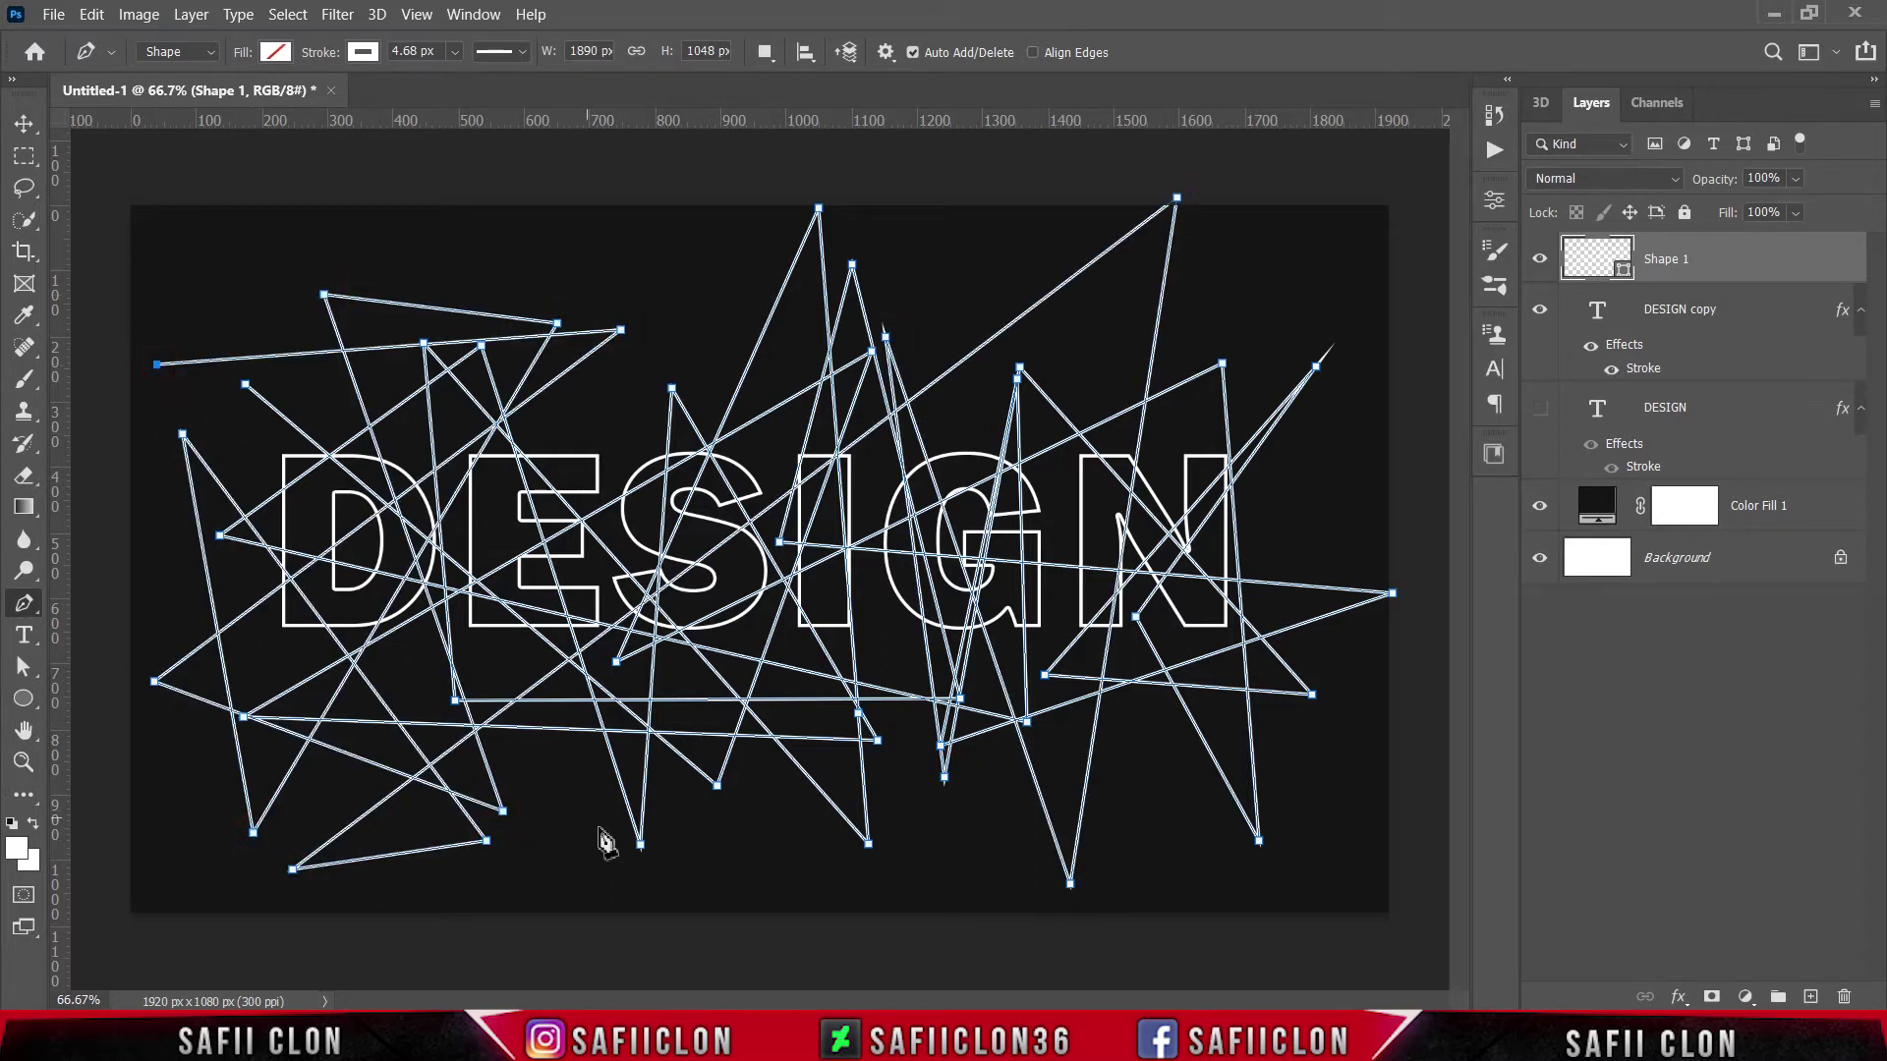
{"action": "left_click", "coordinate": [609, 842]}
{"action": "left_click", "coordinate": [667, 319]}
{"action": "left_click", "coordinate": [506, 665]}
{"action": "left_click", "coordinate": [478, 343]}
{"action": "left_click", "coordinate": [437, 405]}
{"action": "left_click", "coordinate": [570, 398]}
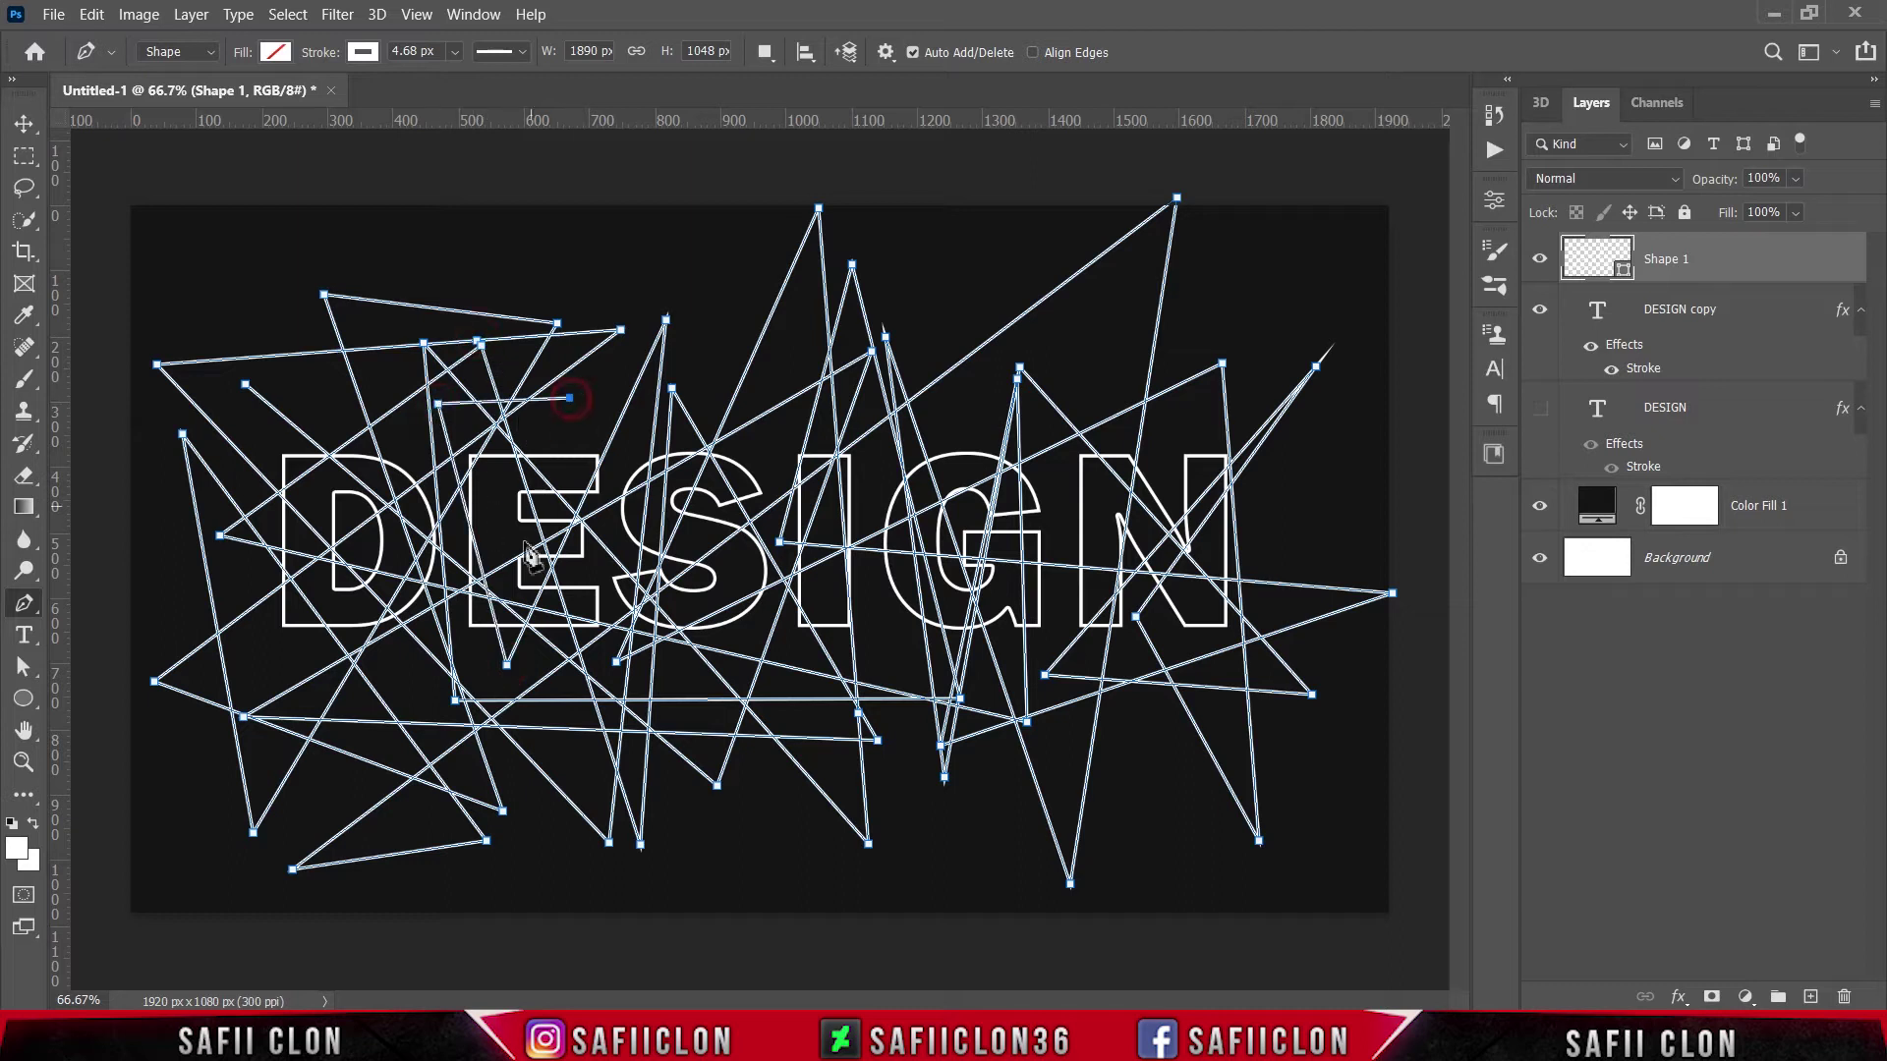
{"action": "left_click", "coordinate": [478, 669]}
{"action": "left_click", "coordinate": [468, 694]}
{"action": "left_click", "coordinate": [806, 872]}
{"action": "left_click", "coordinate": [696, 272]}
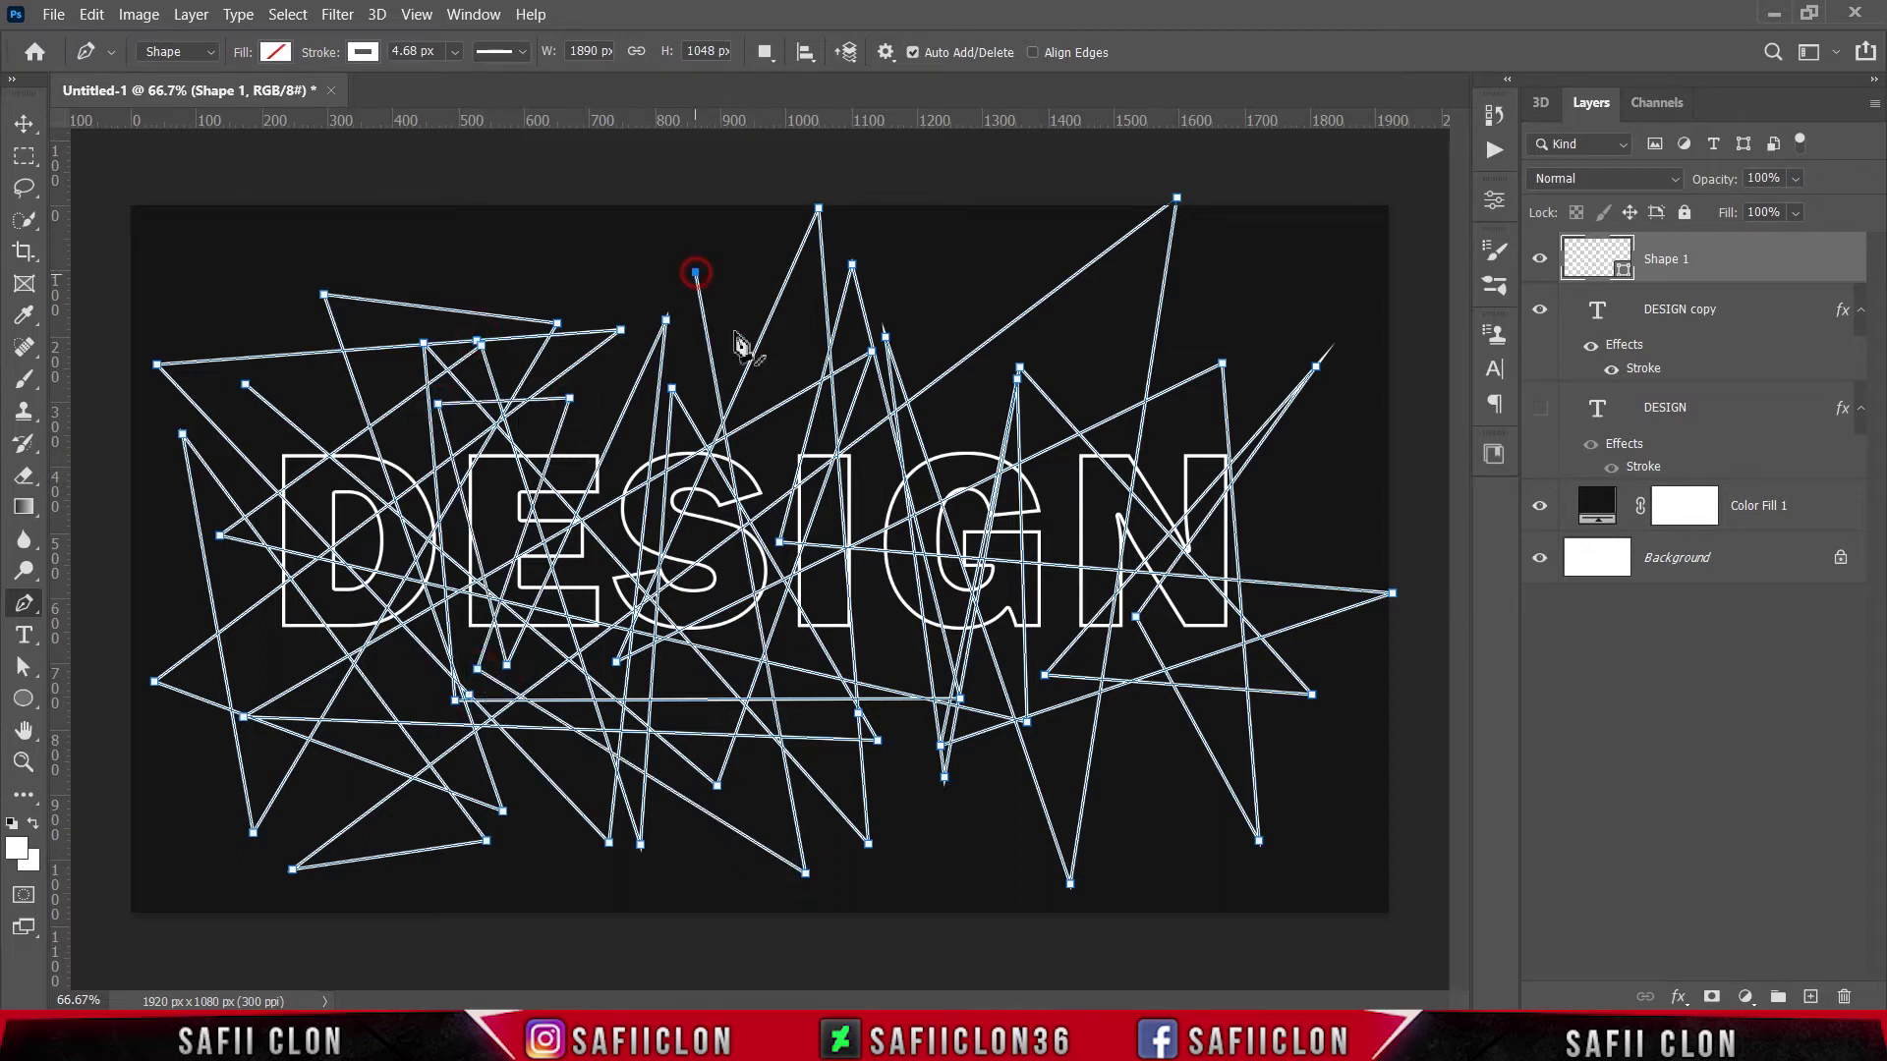
{"action": "left_click", "coordinate": [952, 294]}
{"action": "left_click", "coordinate": [1014, 858]}
{"action": "left_click", "coordinate": [1234, 286]}
{"action": "left_click", "coordinate": [137, 748]}
{"action": "left_click", "coordinate": [1352, 521]}
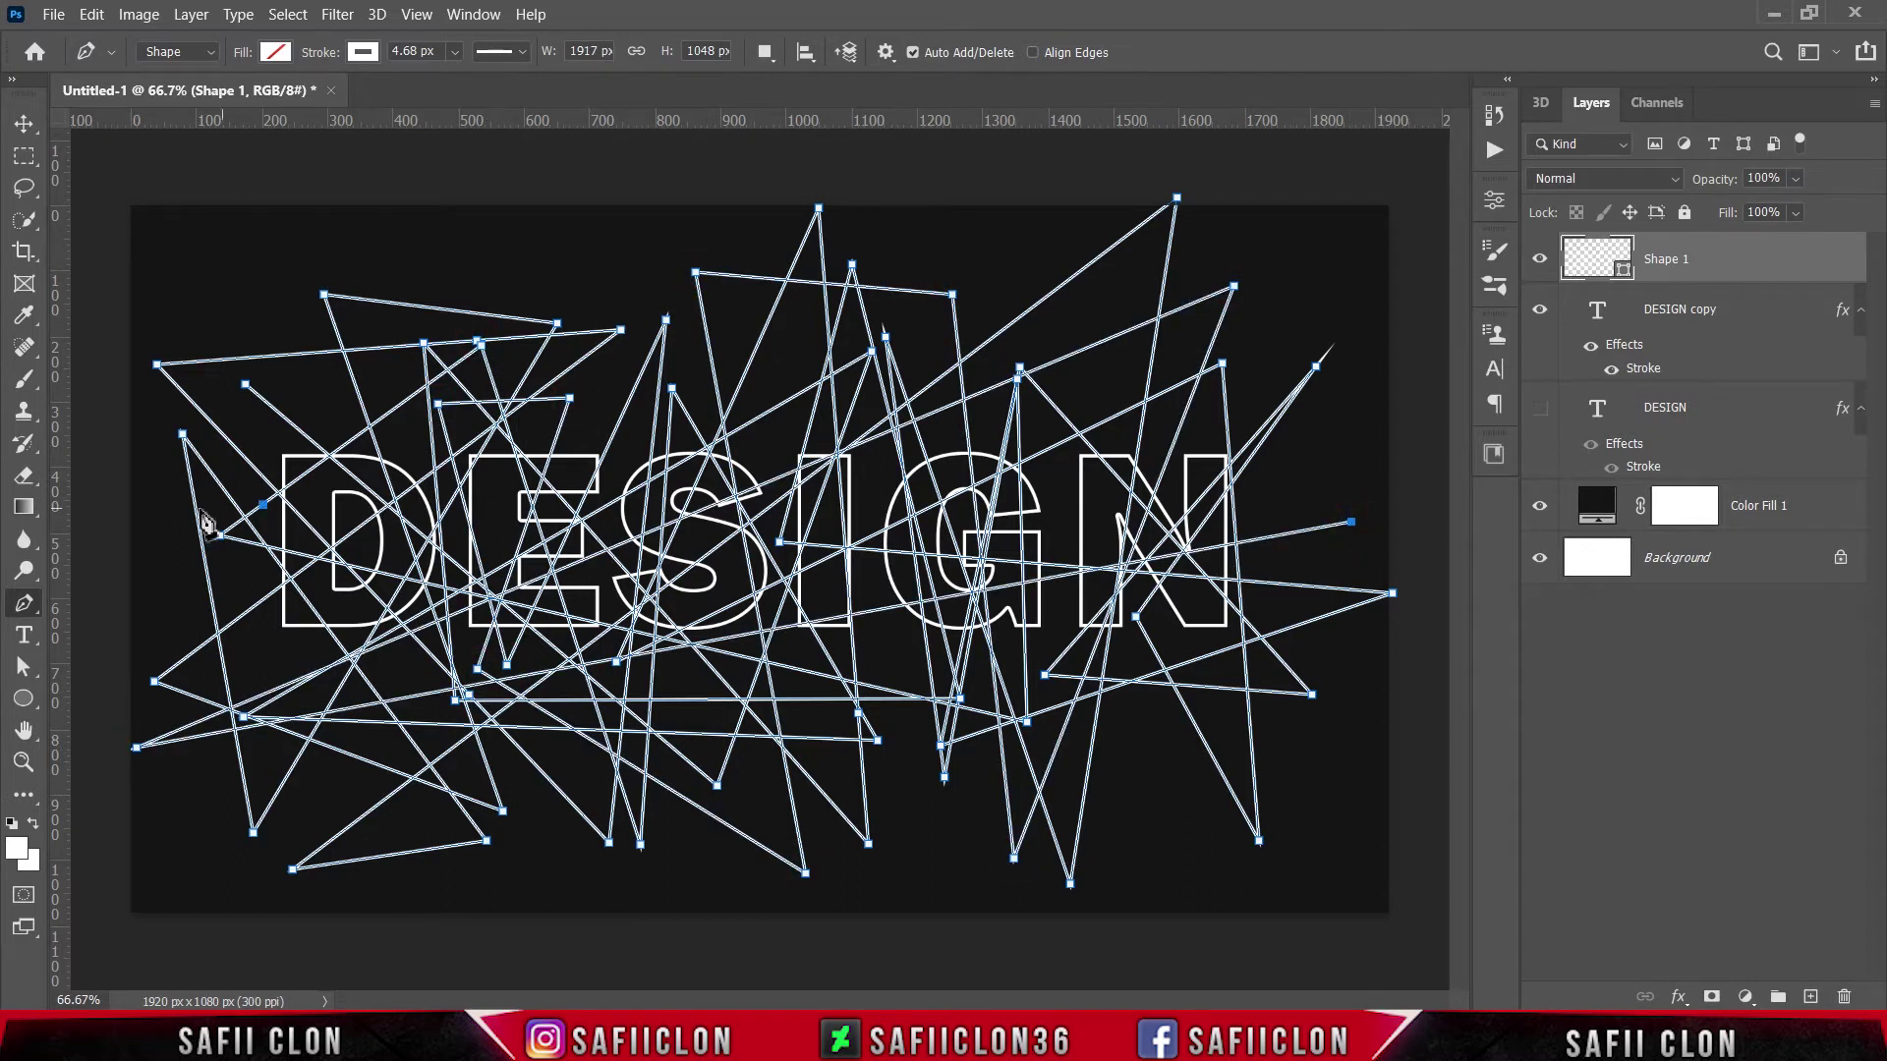
{"action": "left_click", "coordinate": [159, 502]}
{"action": "left_click", "coordinate": [1008, 250]}
{"action": "left_click", "coordinate": [304, 807]}
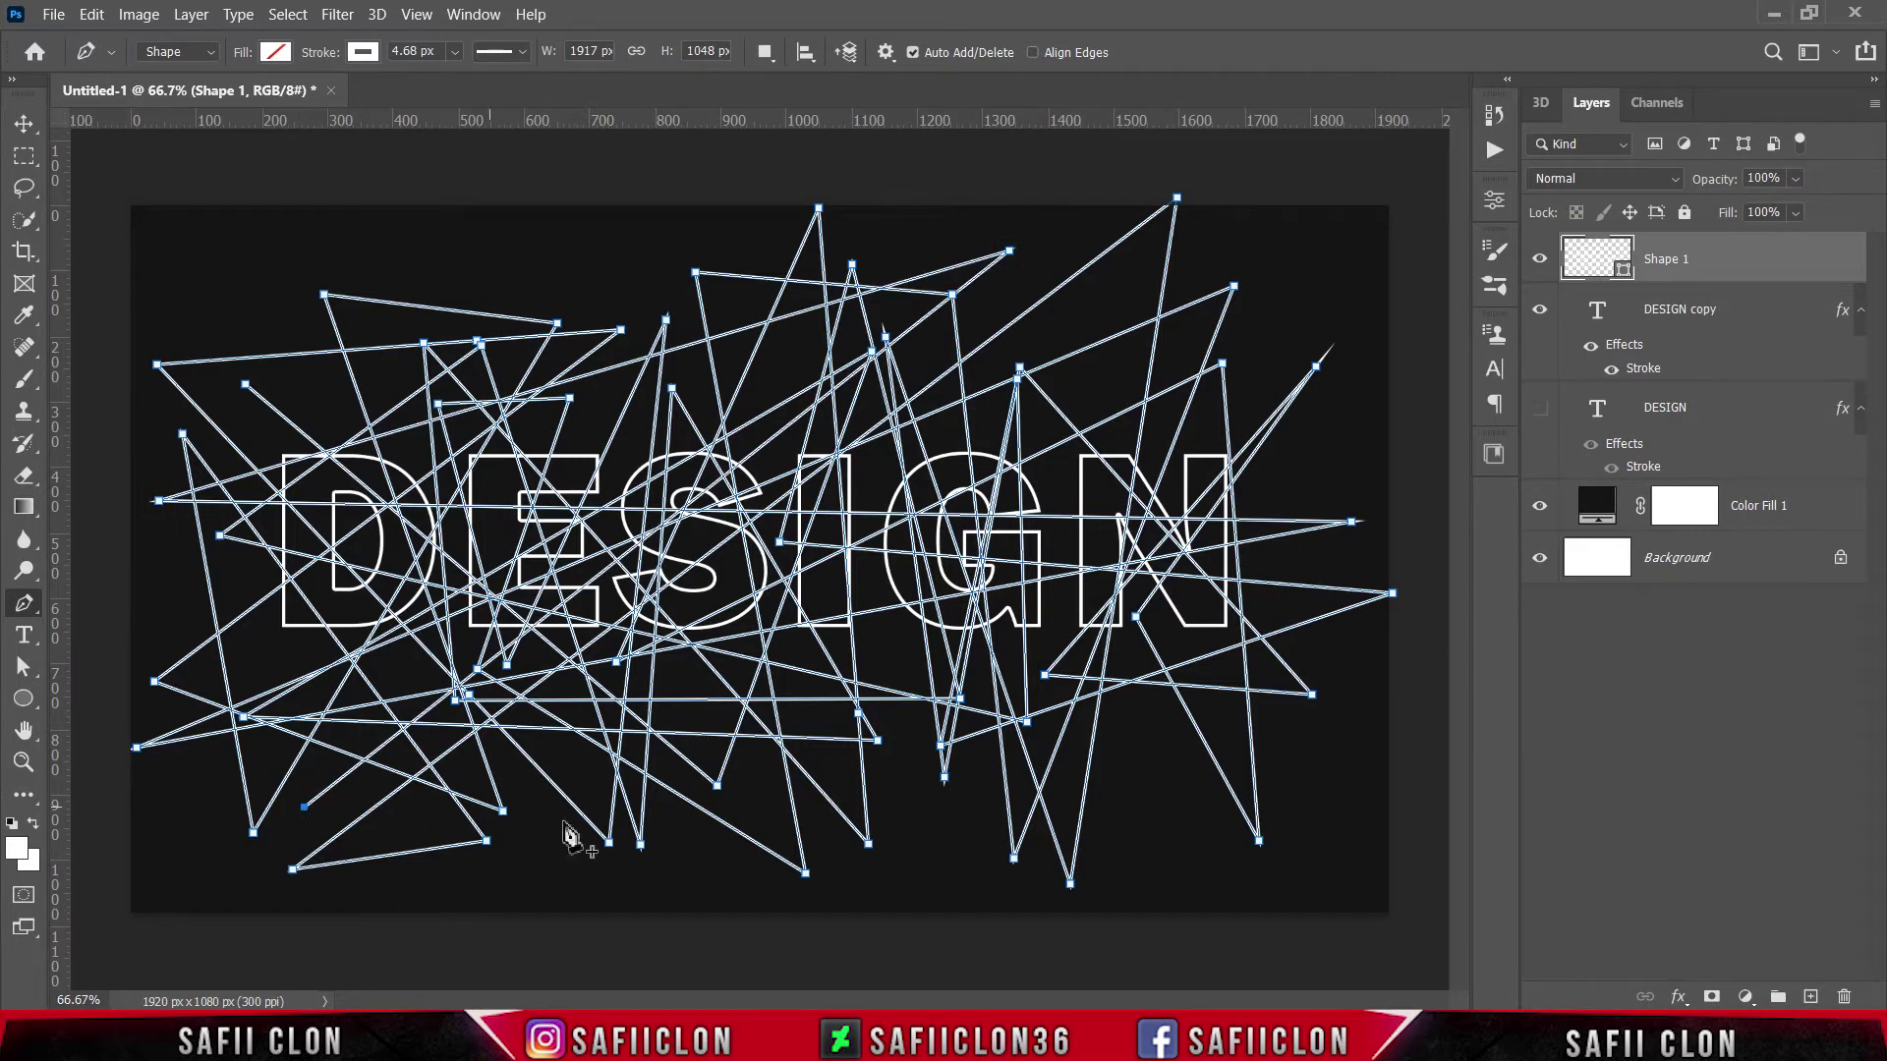
{"action": "left_click", "coordinate": [912, 892]}
{"action": "left_click", "coordinate": [592, 446]}
{"action": "left_click", "coordinate": [901, 662]}
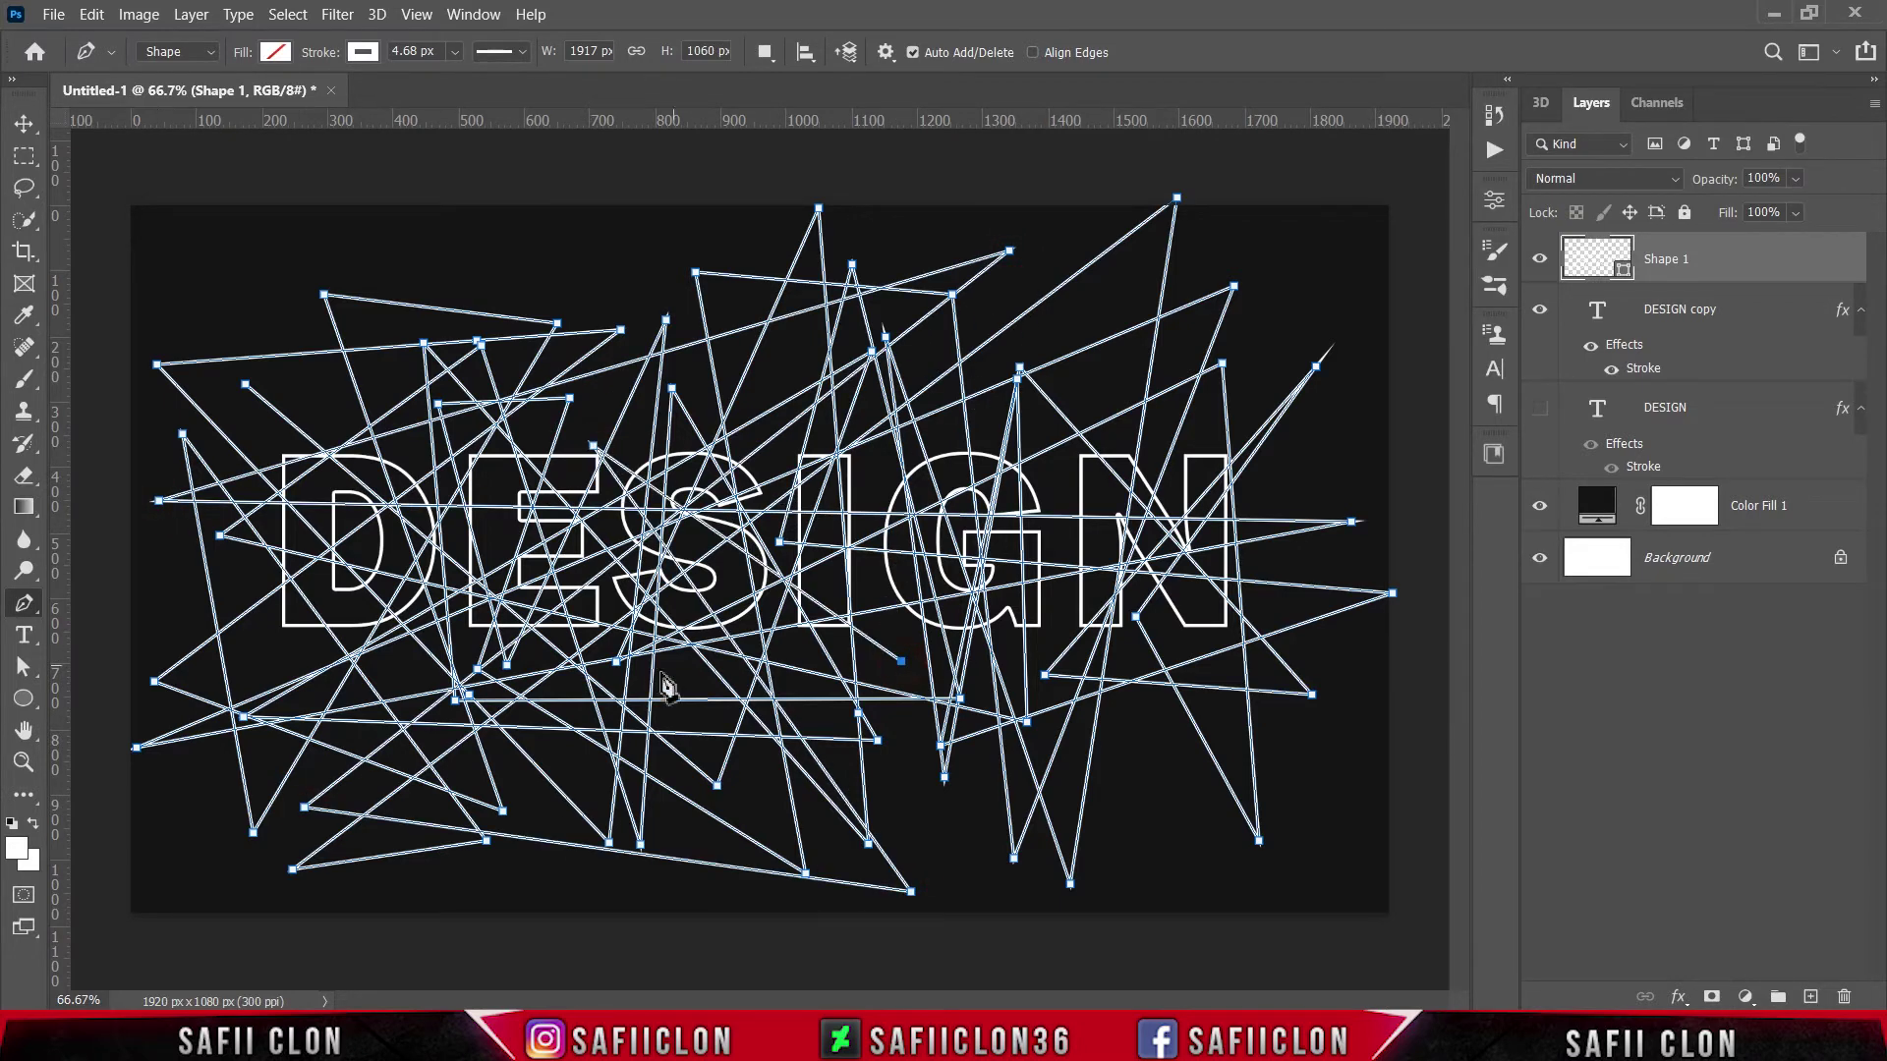
{"action": "left_click", "coordinate": [553, 689]}
{"action": "left_click", "coordinate": [870, 401]}
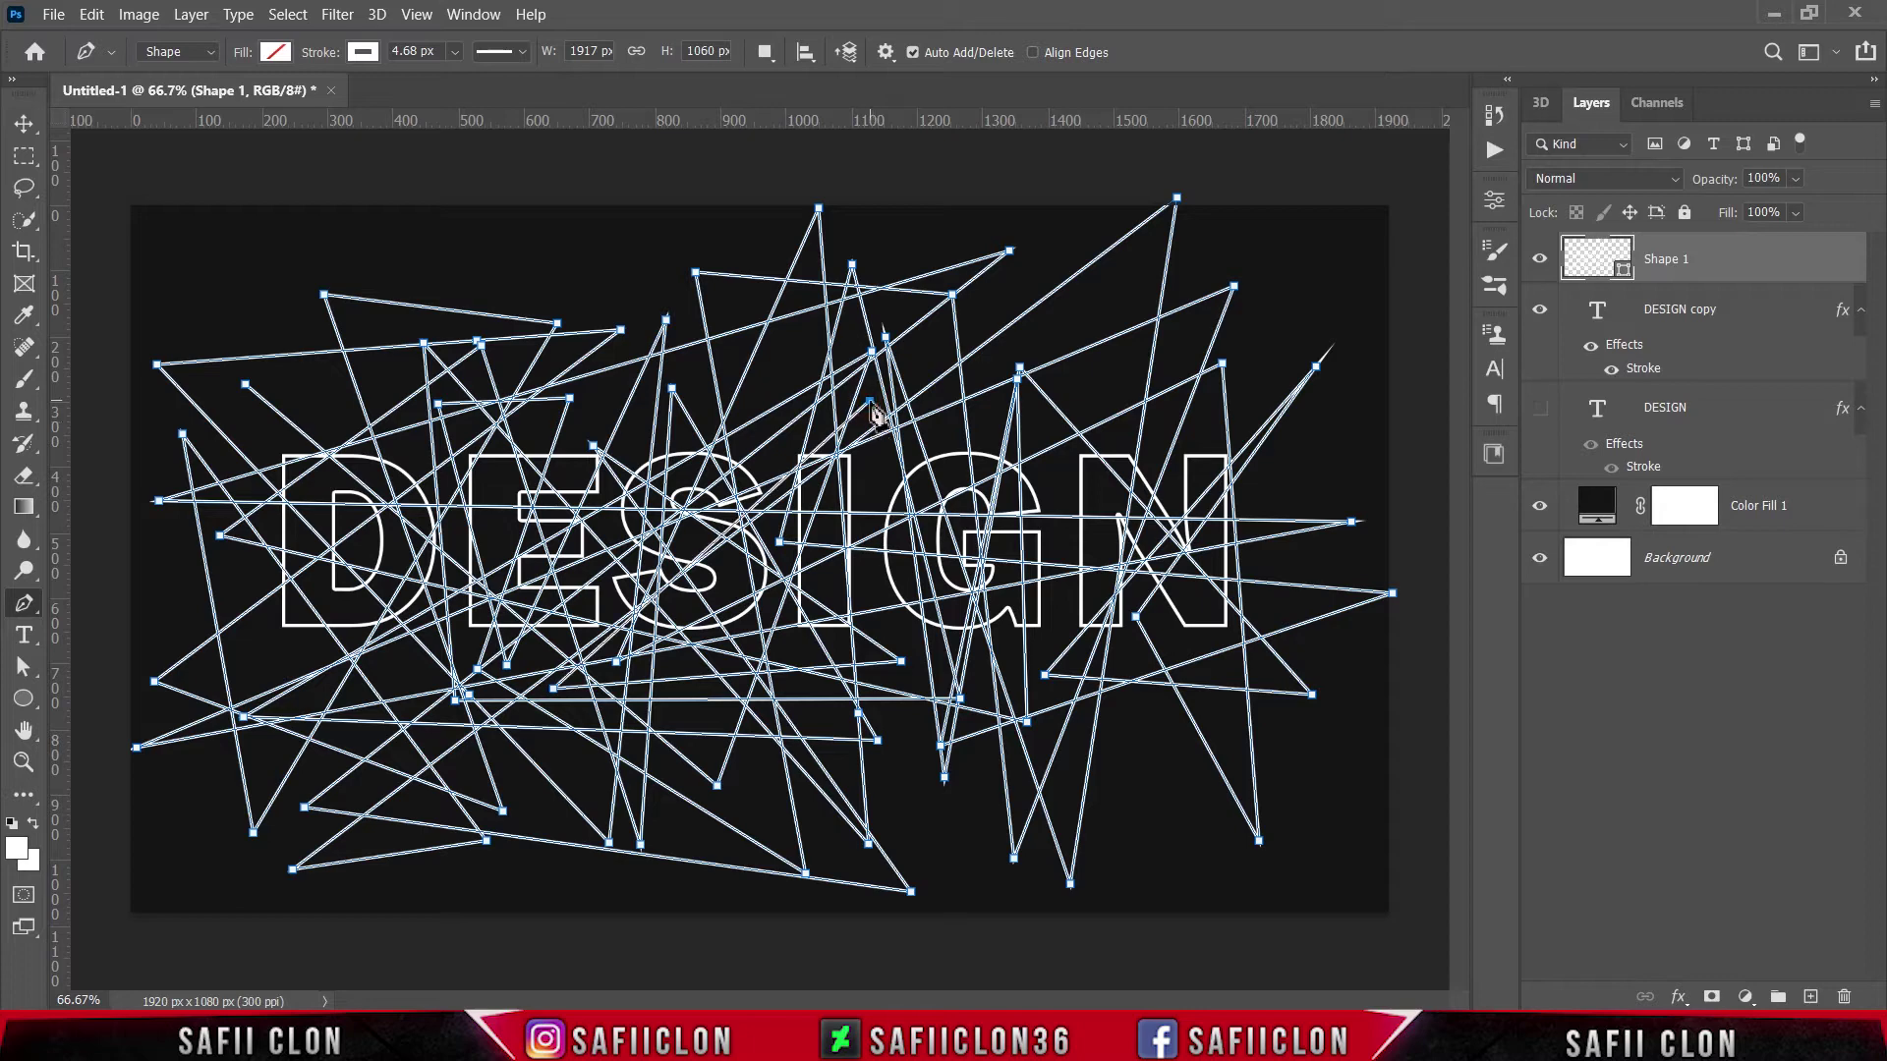
{"action": "left_click", "coordinate": [1304, 748]}
{"action": "left_click", "coordinate": [246, 385]}
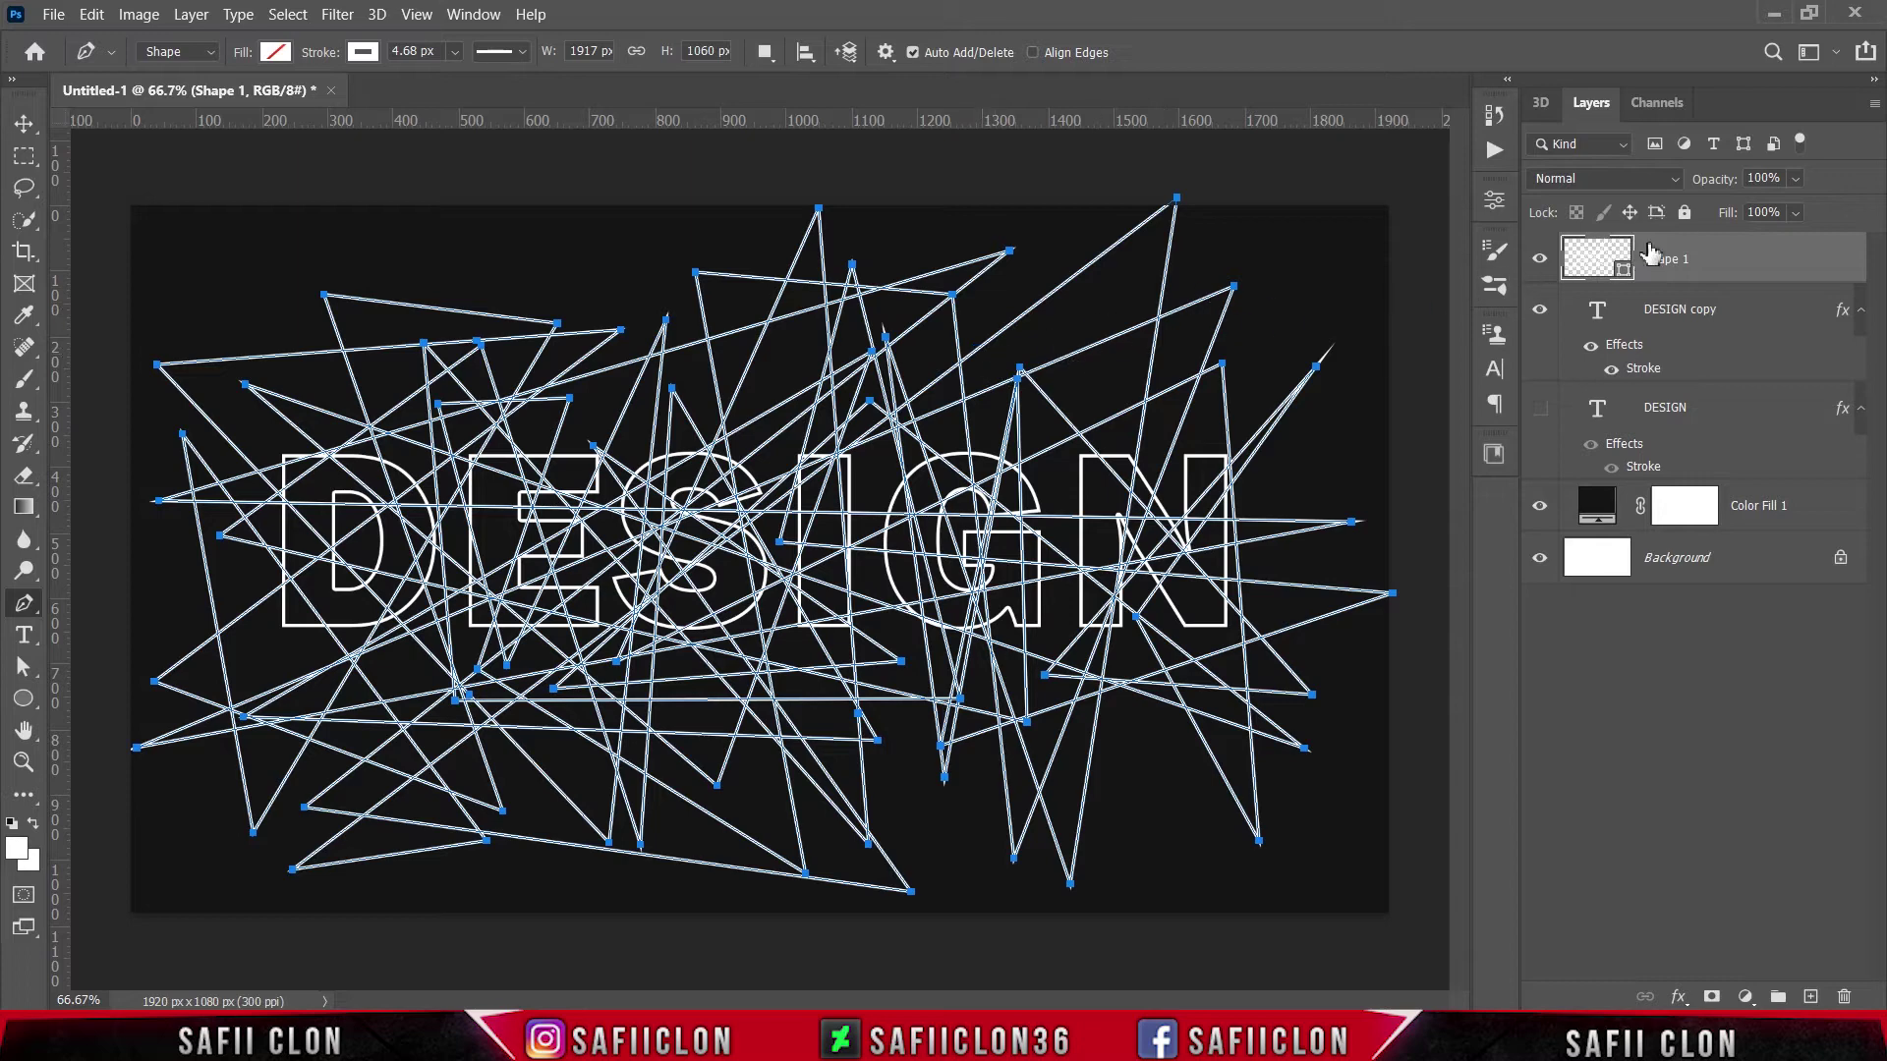
- Mask Shape 1 with the DESIGN copy letter selection and hide the path outline
{"action": "left_click", "coordinate": [1596, 312], "text": "ctrl"}
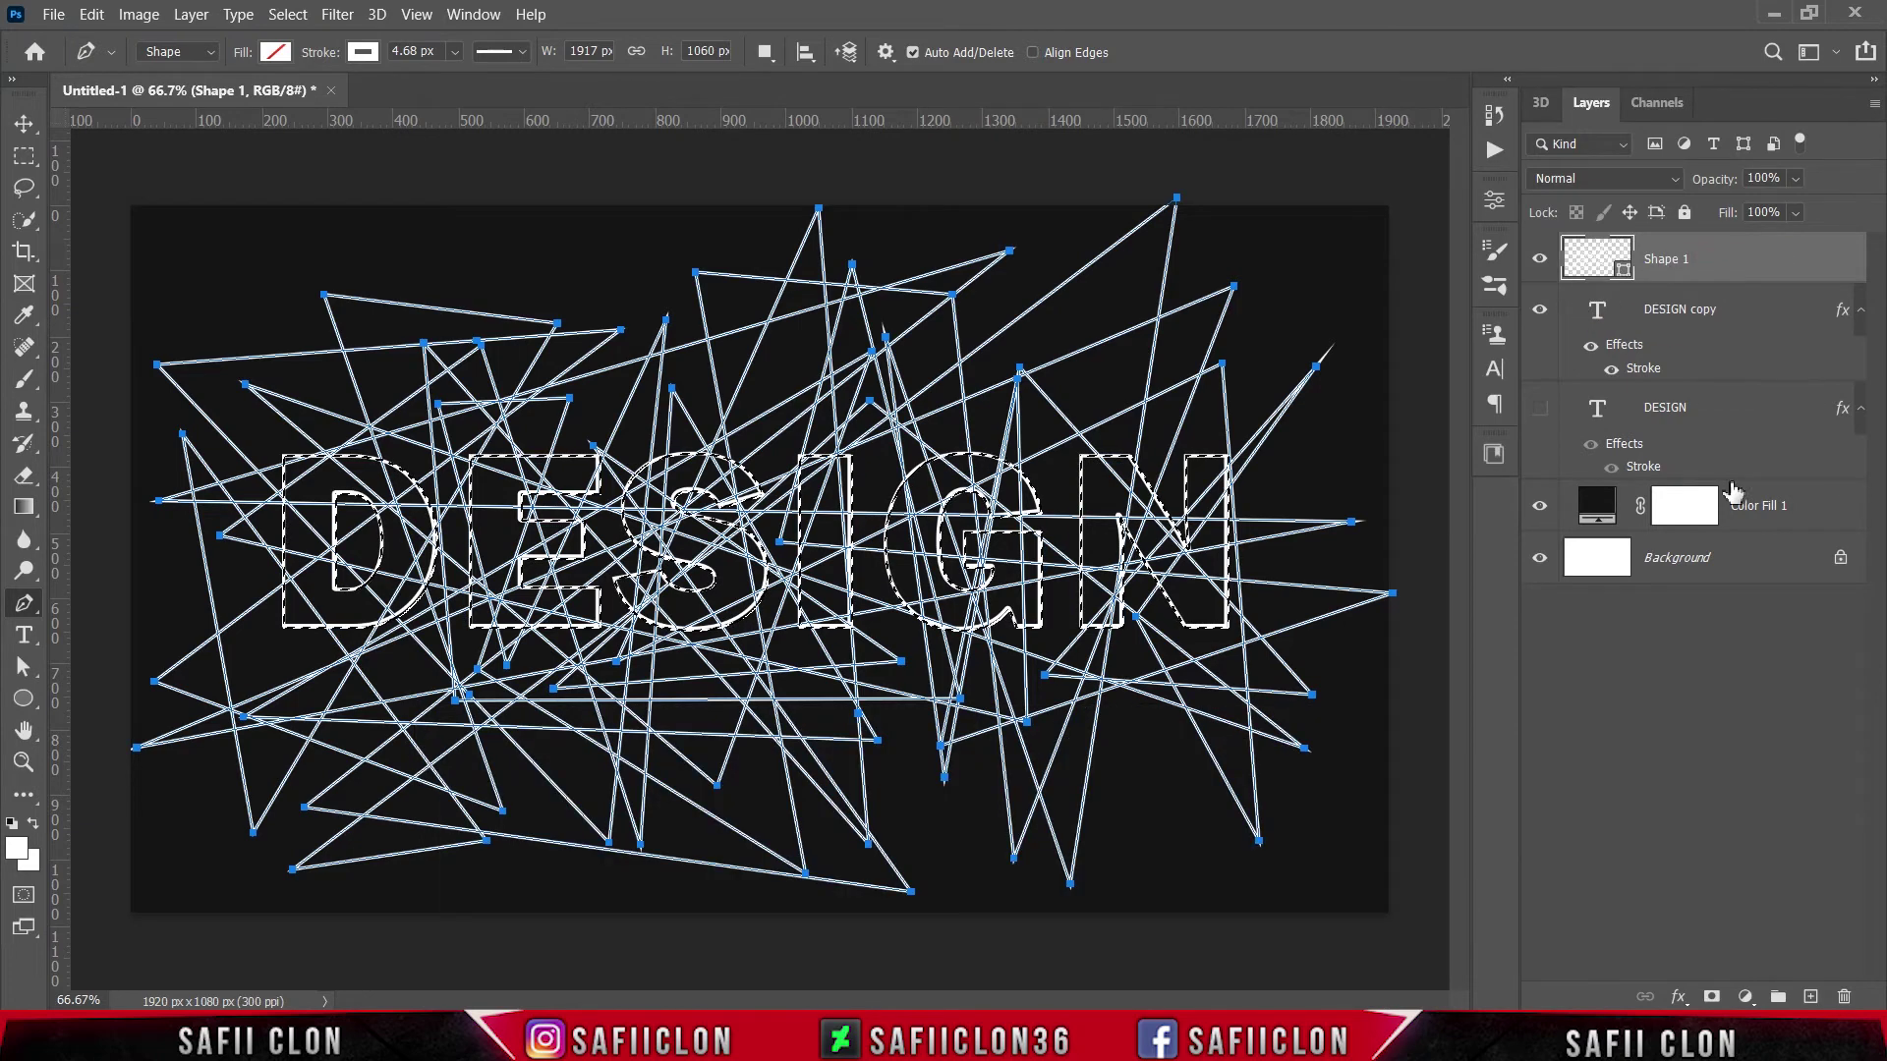
{"action": "left_click", "coordinate": [1711, 996]}
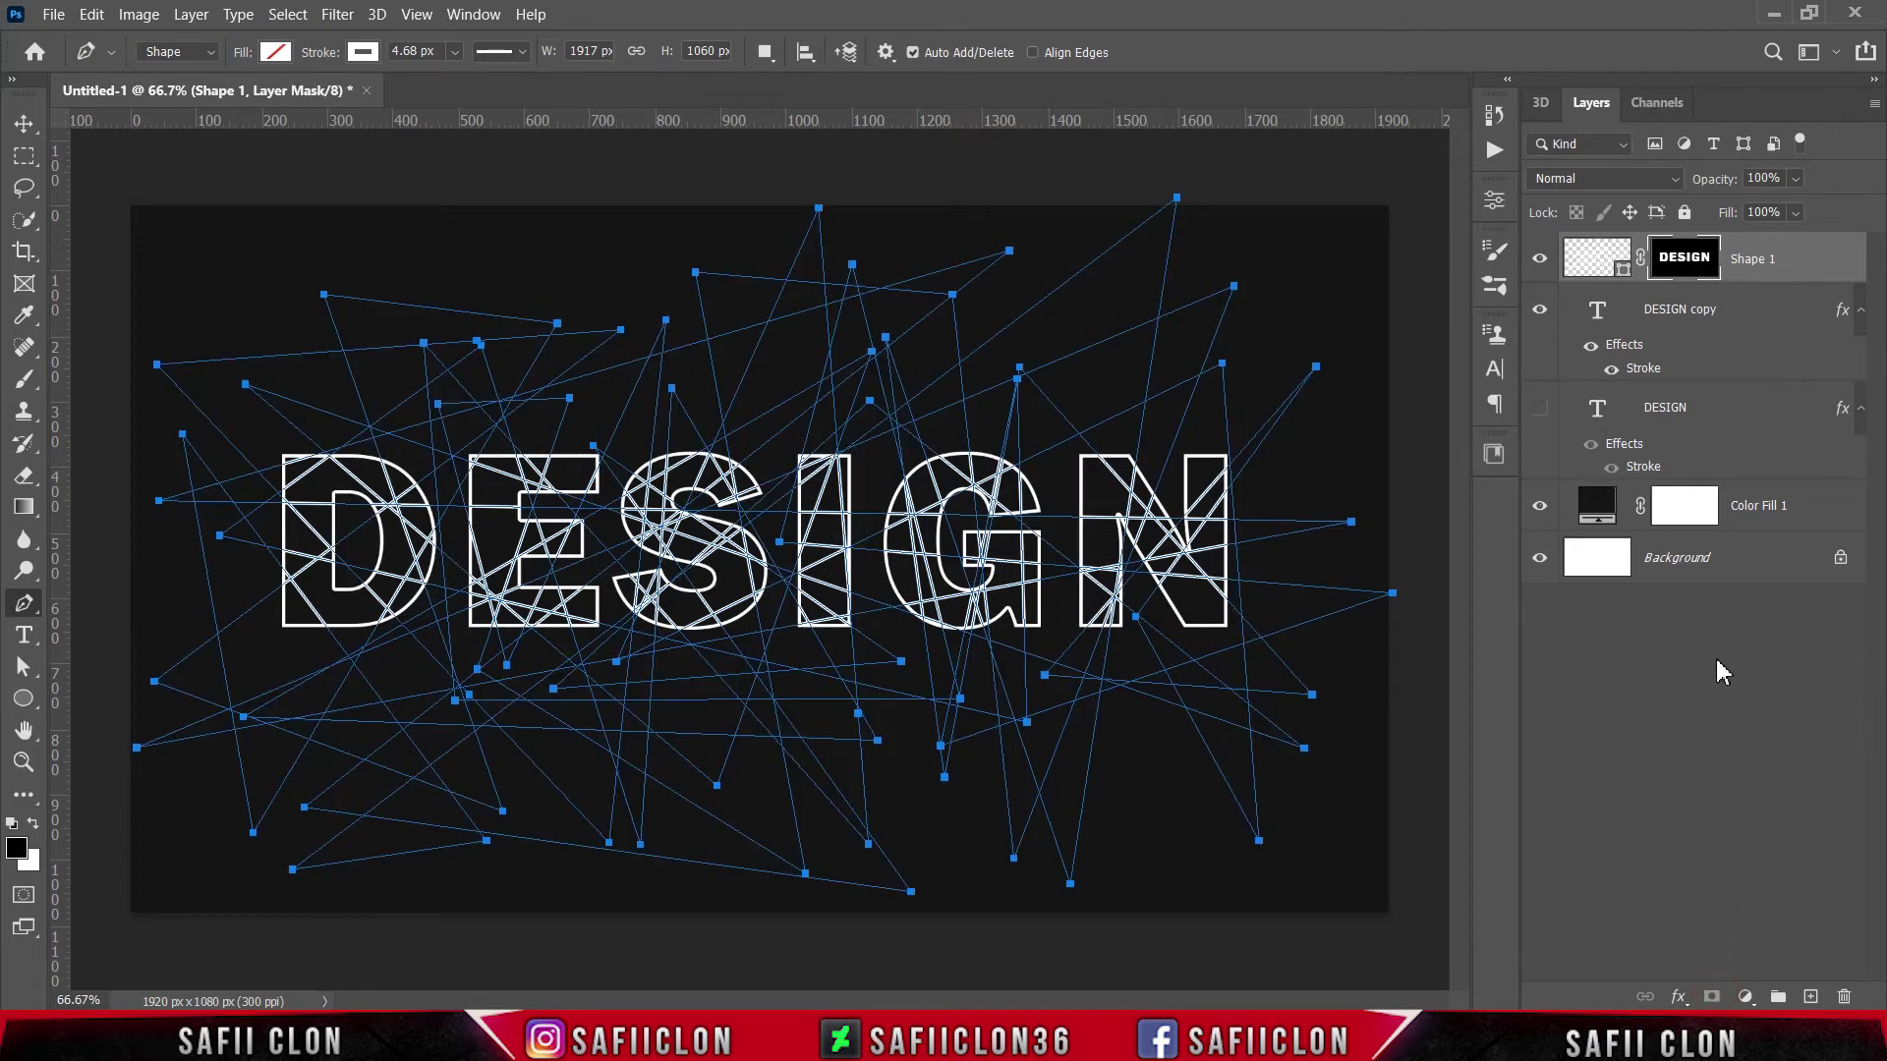
{"action": "key", "text": "Return"}
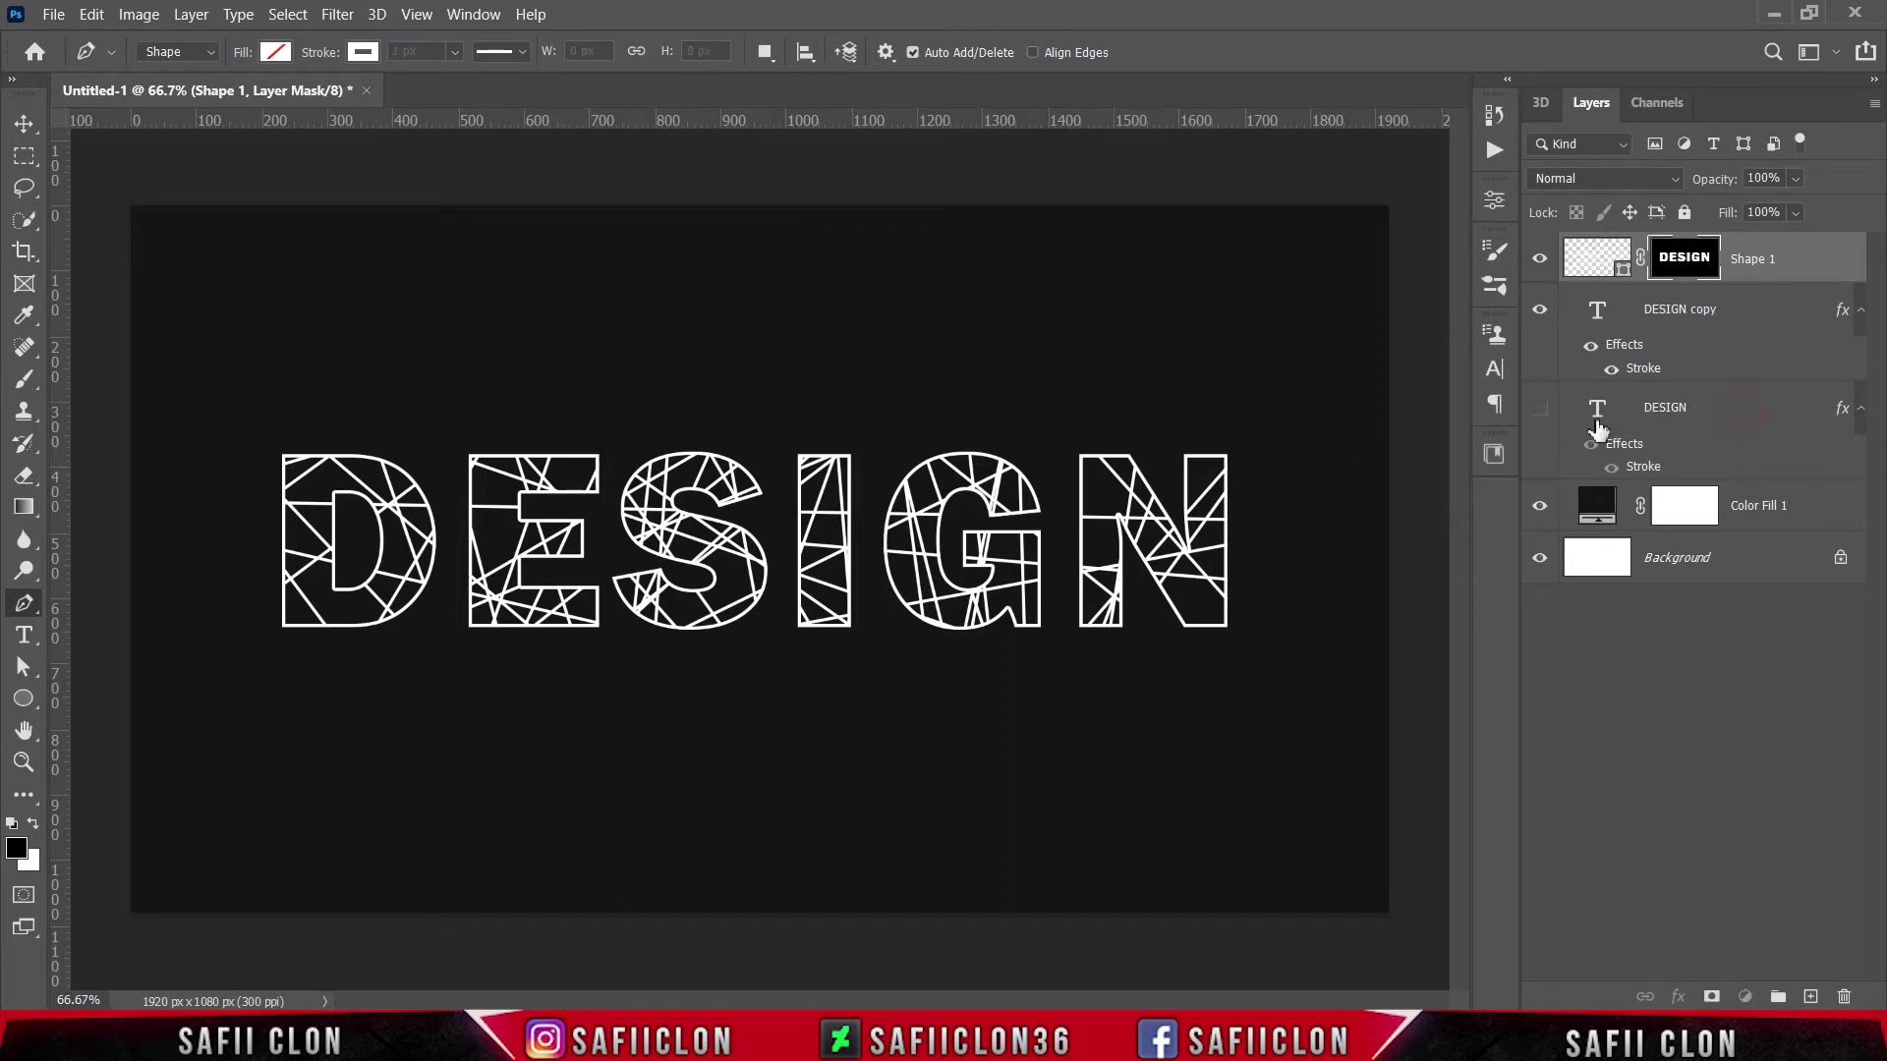
- Show the DESIGN layer and transform it a few pixels right and down, then commit
{"action": "left_click", "coordinate": [1597, 431]}
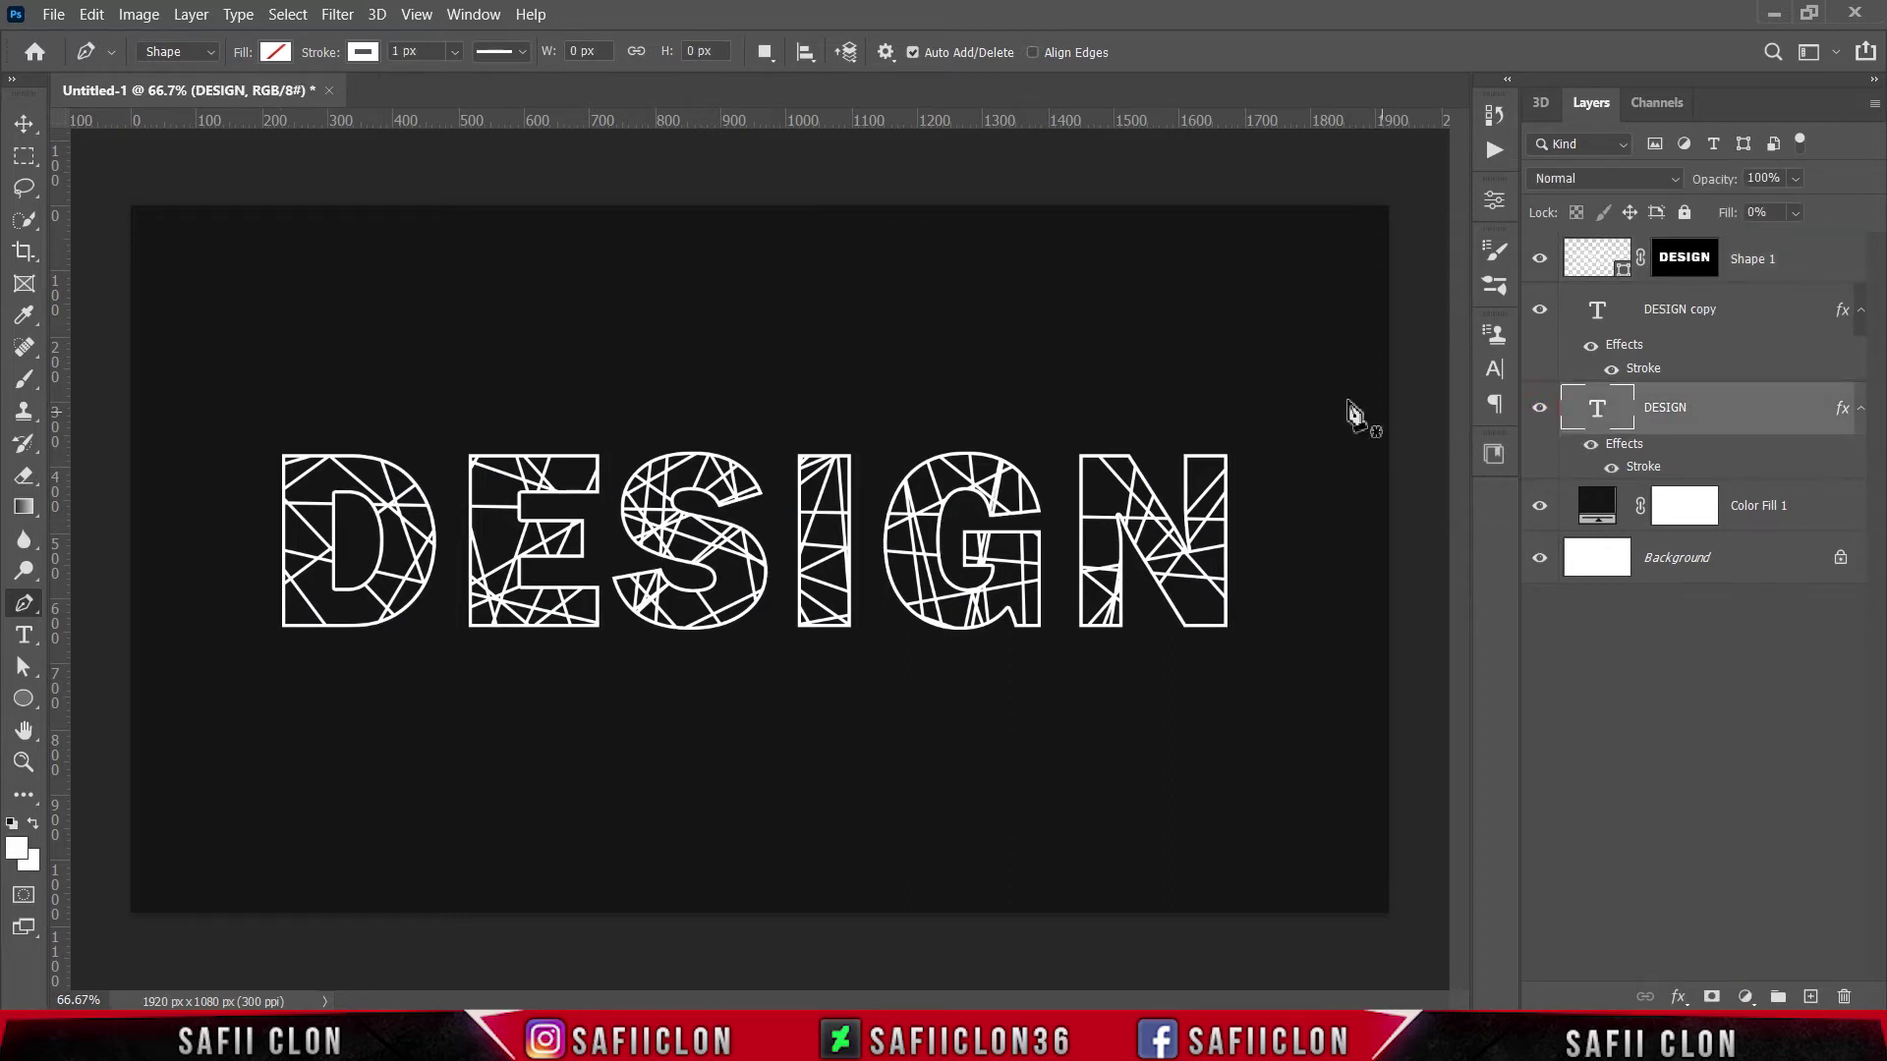
{"action": "key", "text": "ctrl+t"}
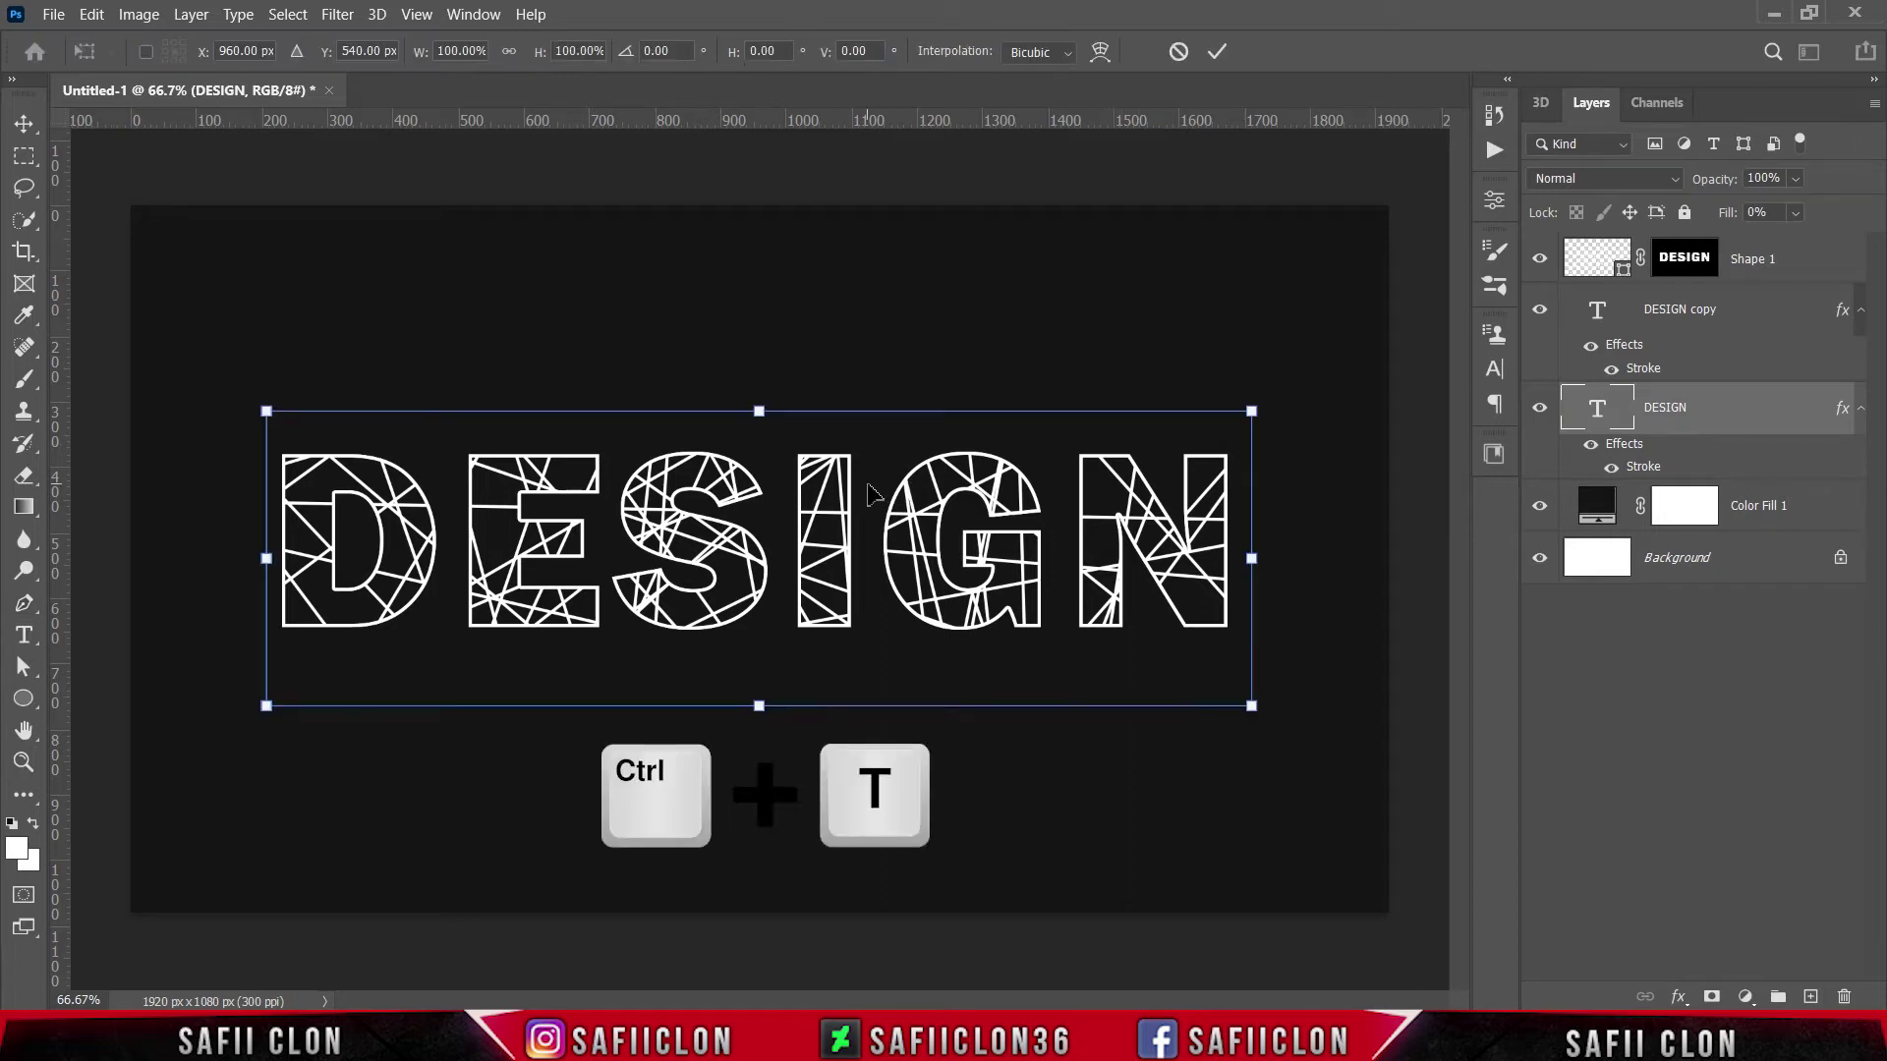
{"action": "left_click_drag", "start_coordinate": [739, 547], "coordinate": [753, 548]}
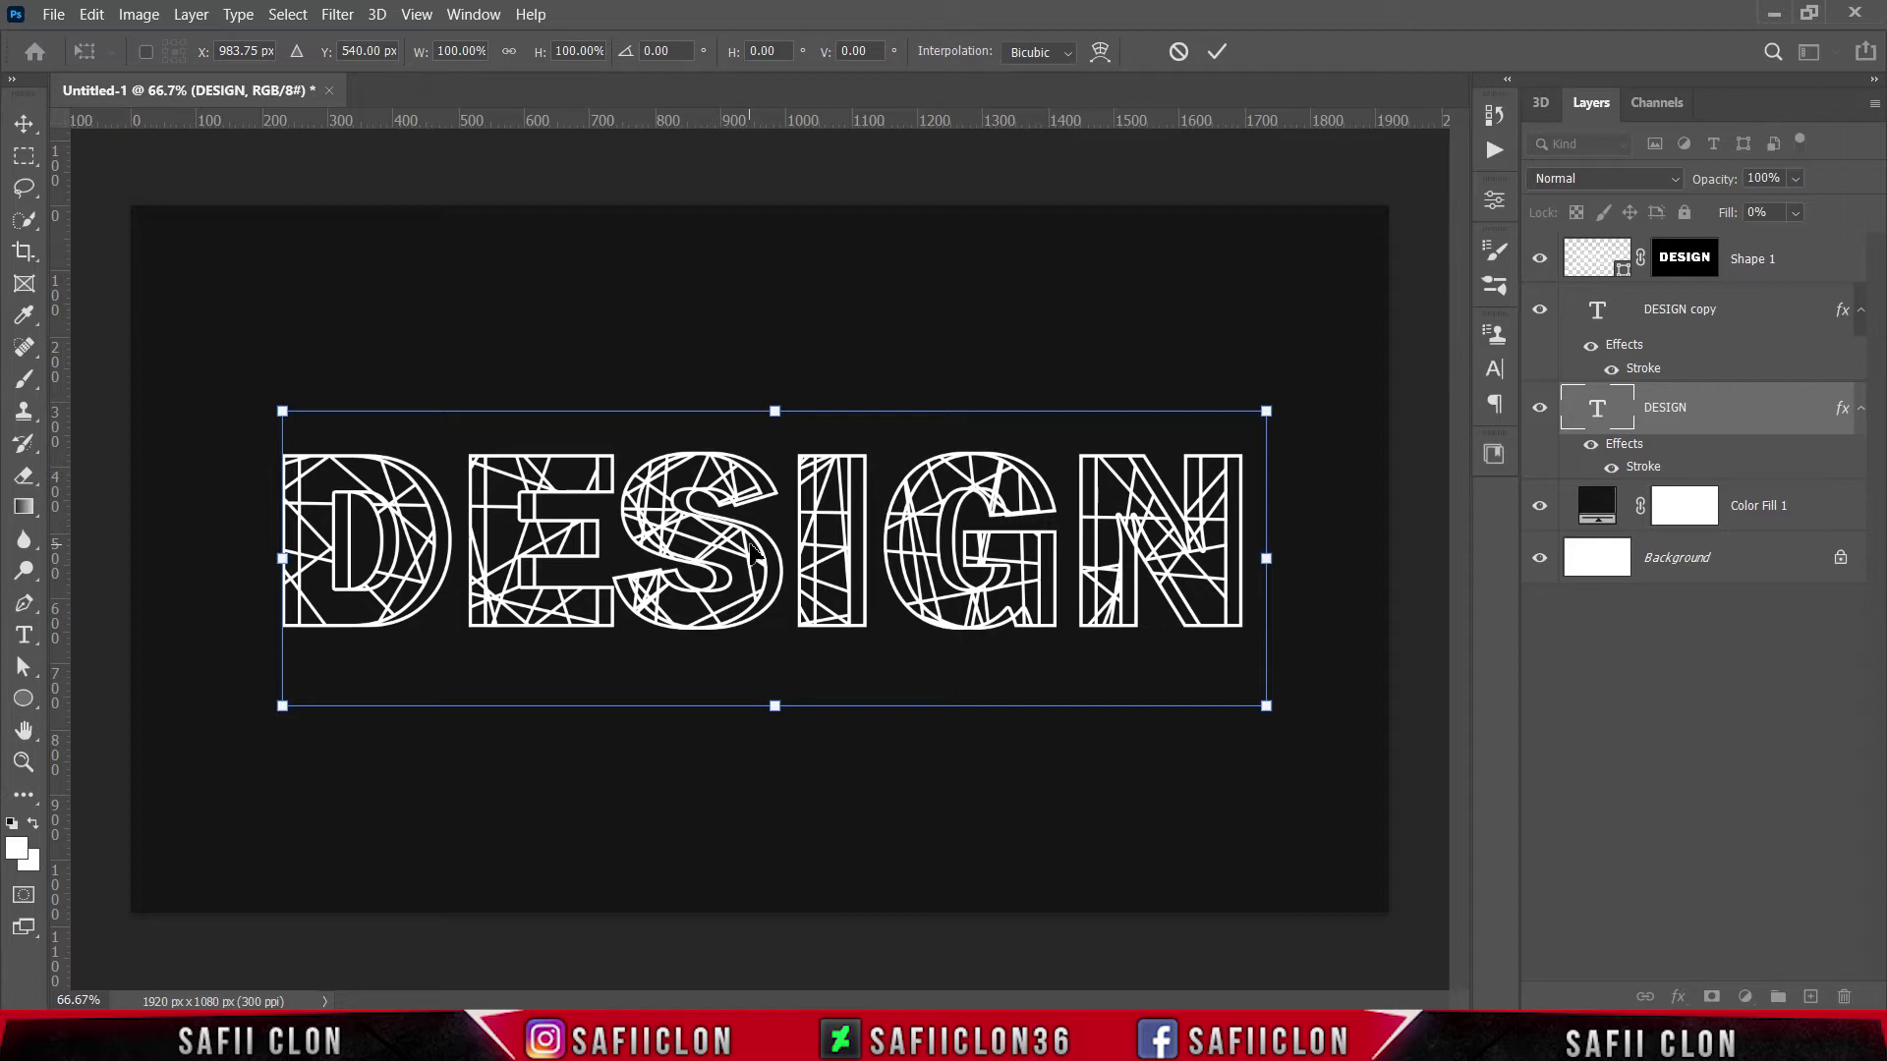
{"action": "key", "text": "Down"}
{"action": "key", "text": "Down"}
{"action": "key", "text": "Down"}
{"action": "key", "text": "Down"}
{"action": "key", "text": "Down"}
{"action": "key", "text": "Down"}
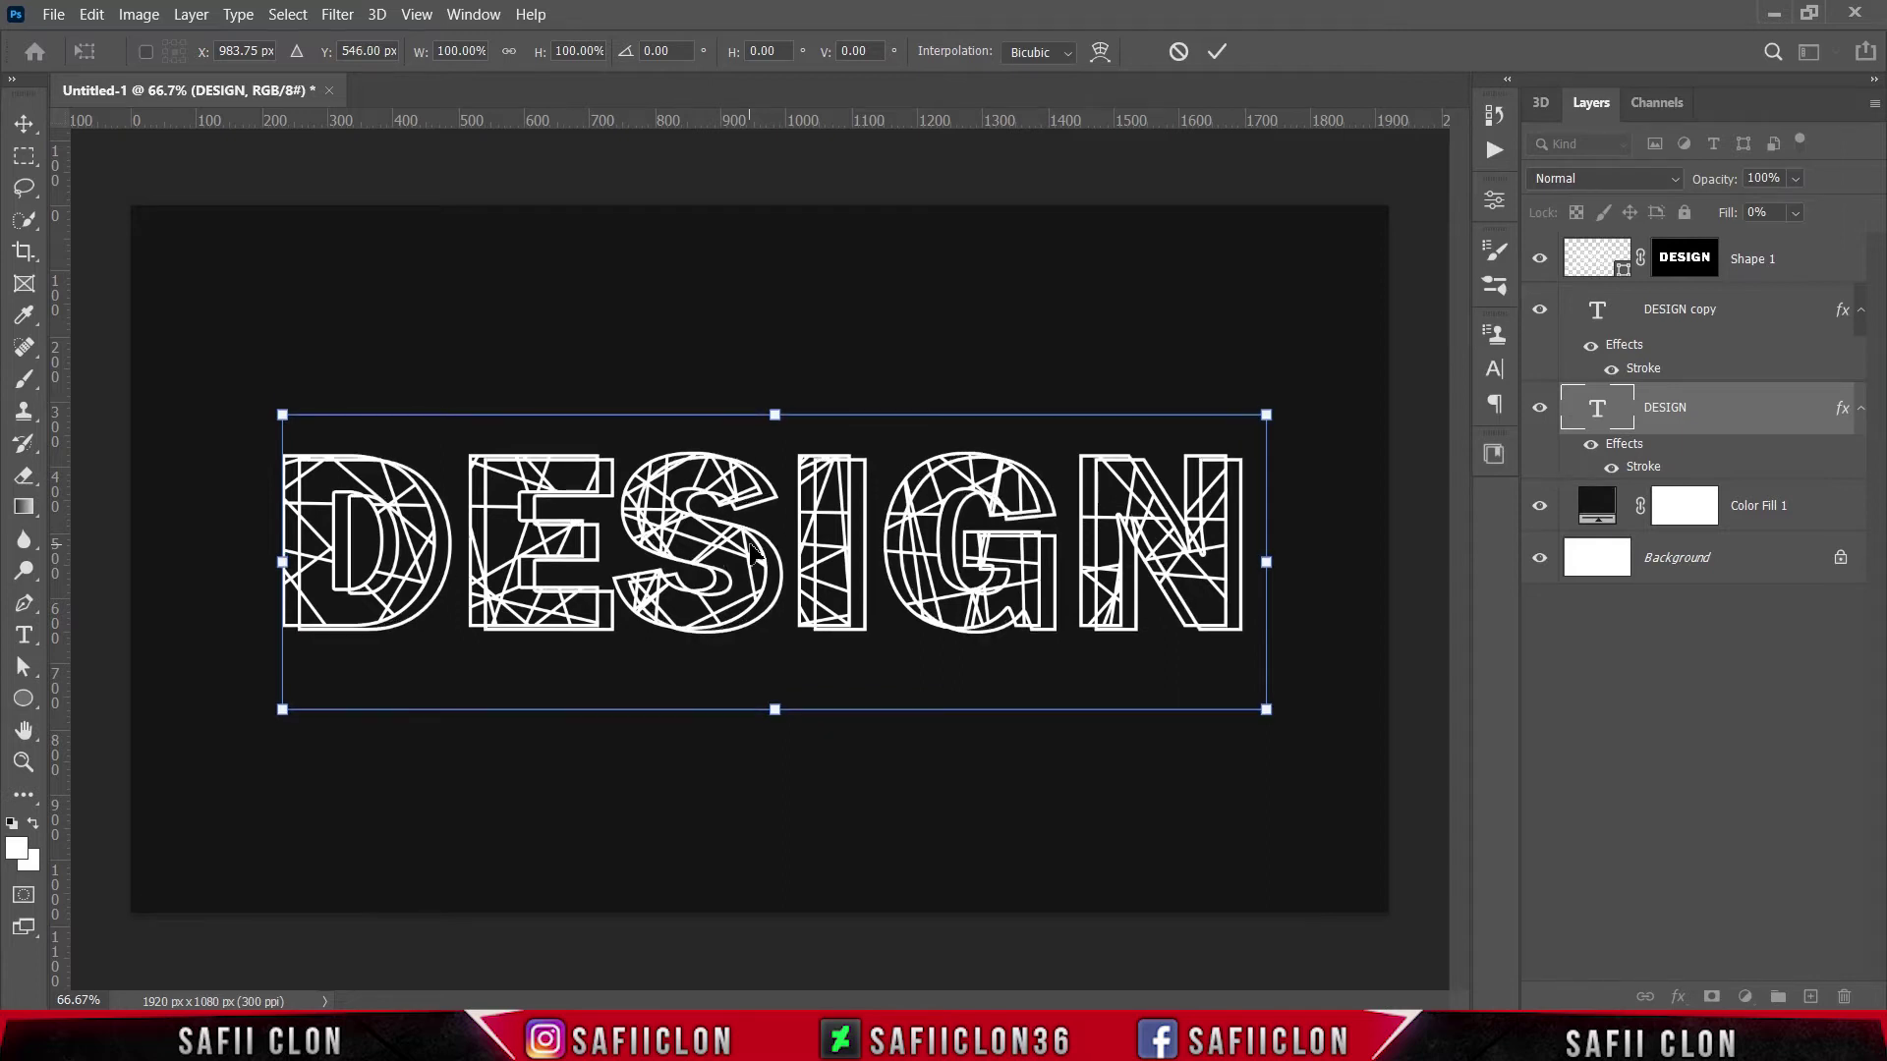
{"action": "key", "text": "Down"}
{"action": "key", "text": "Left"}
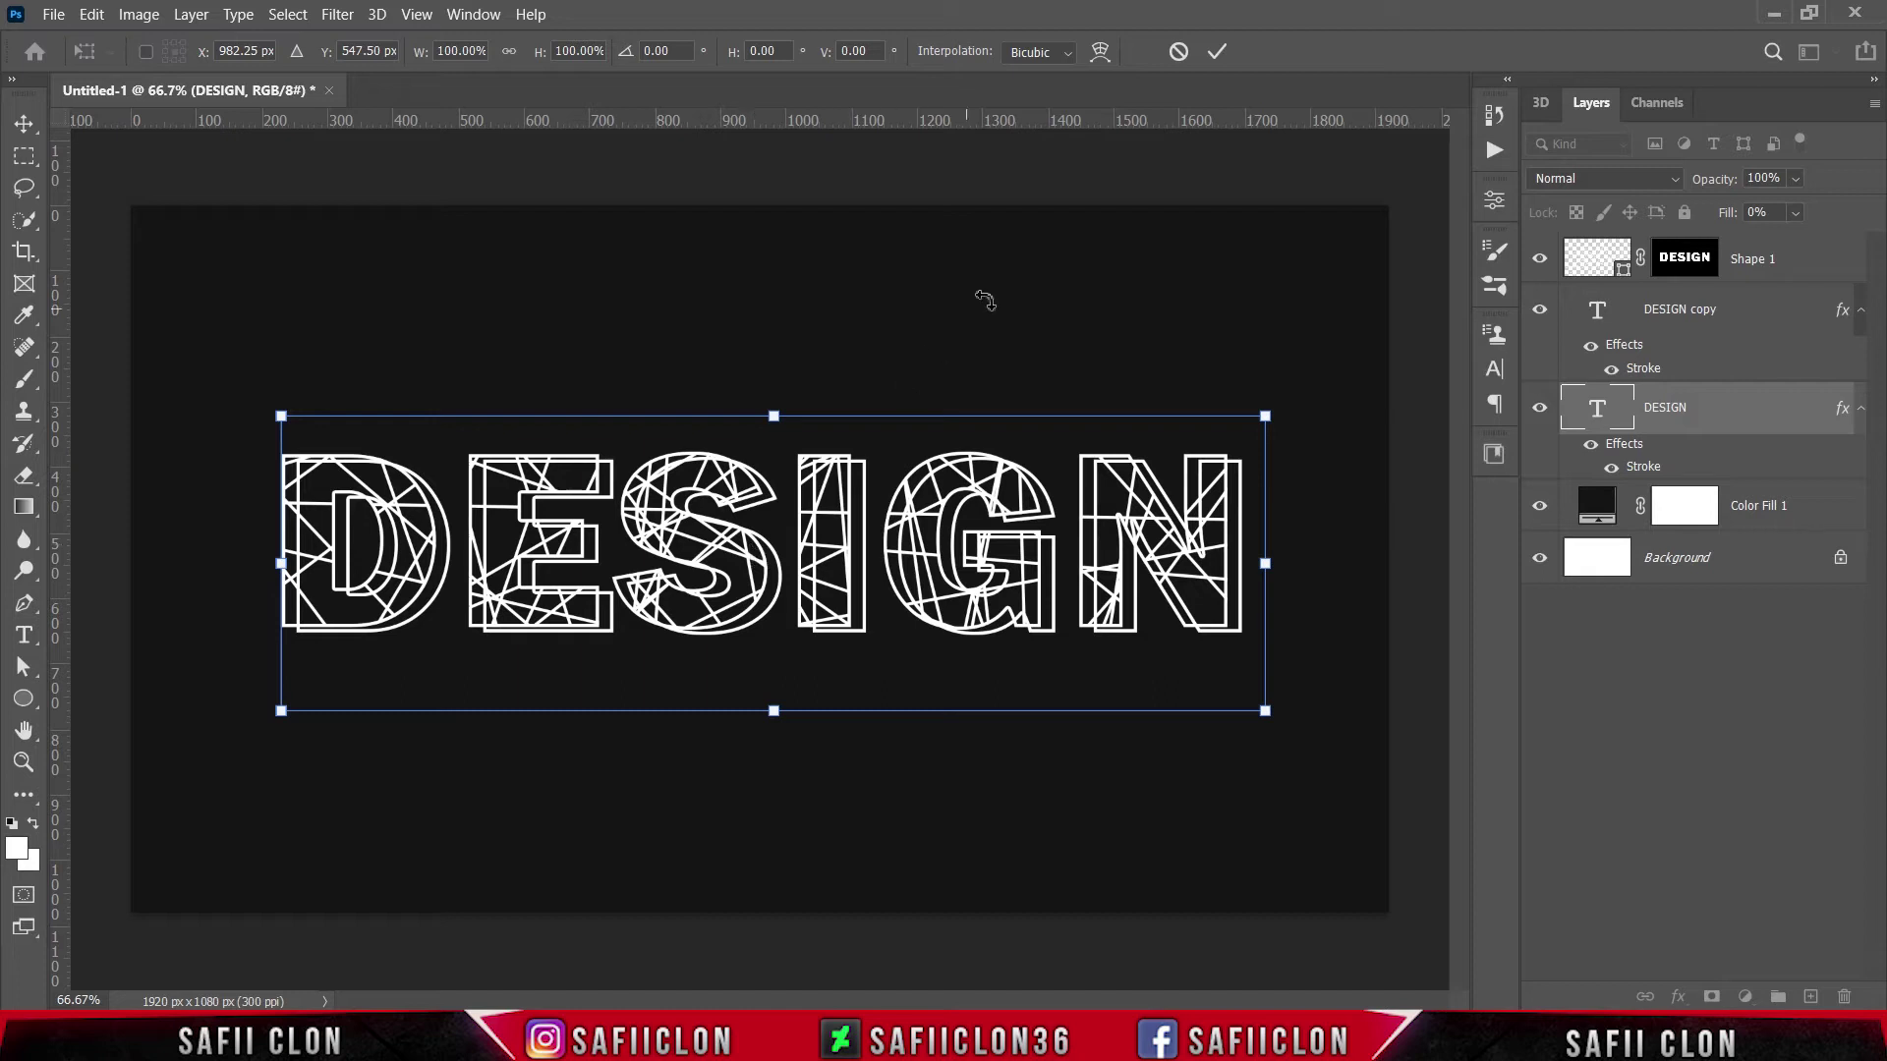
{"action": "left_click", "coordinate": [1217, 54]}
{"action": "key", "text": "p"}
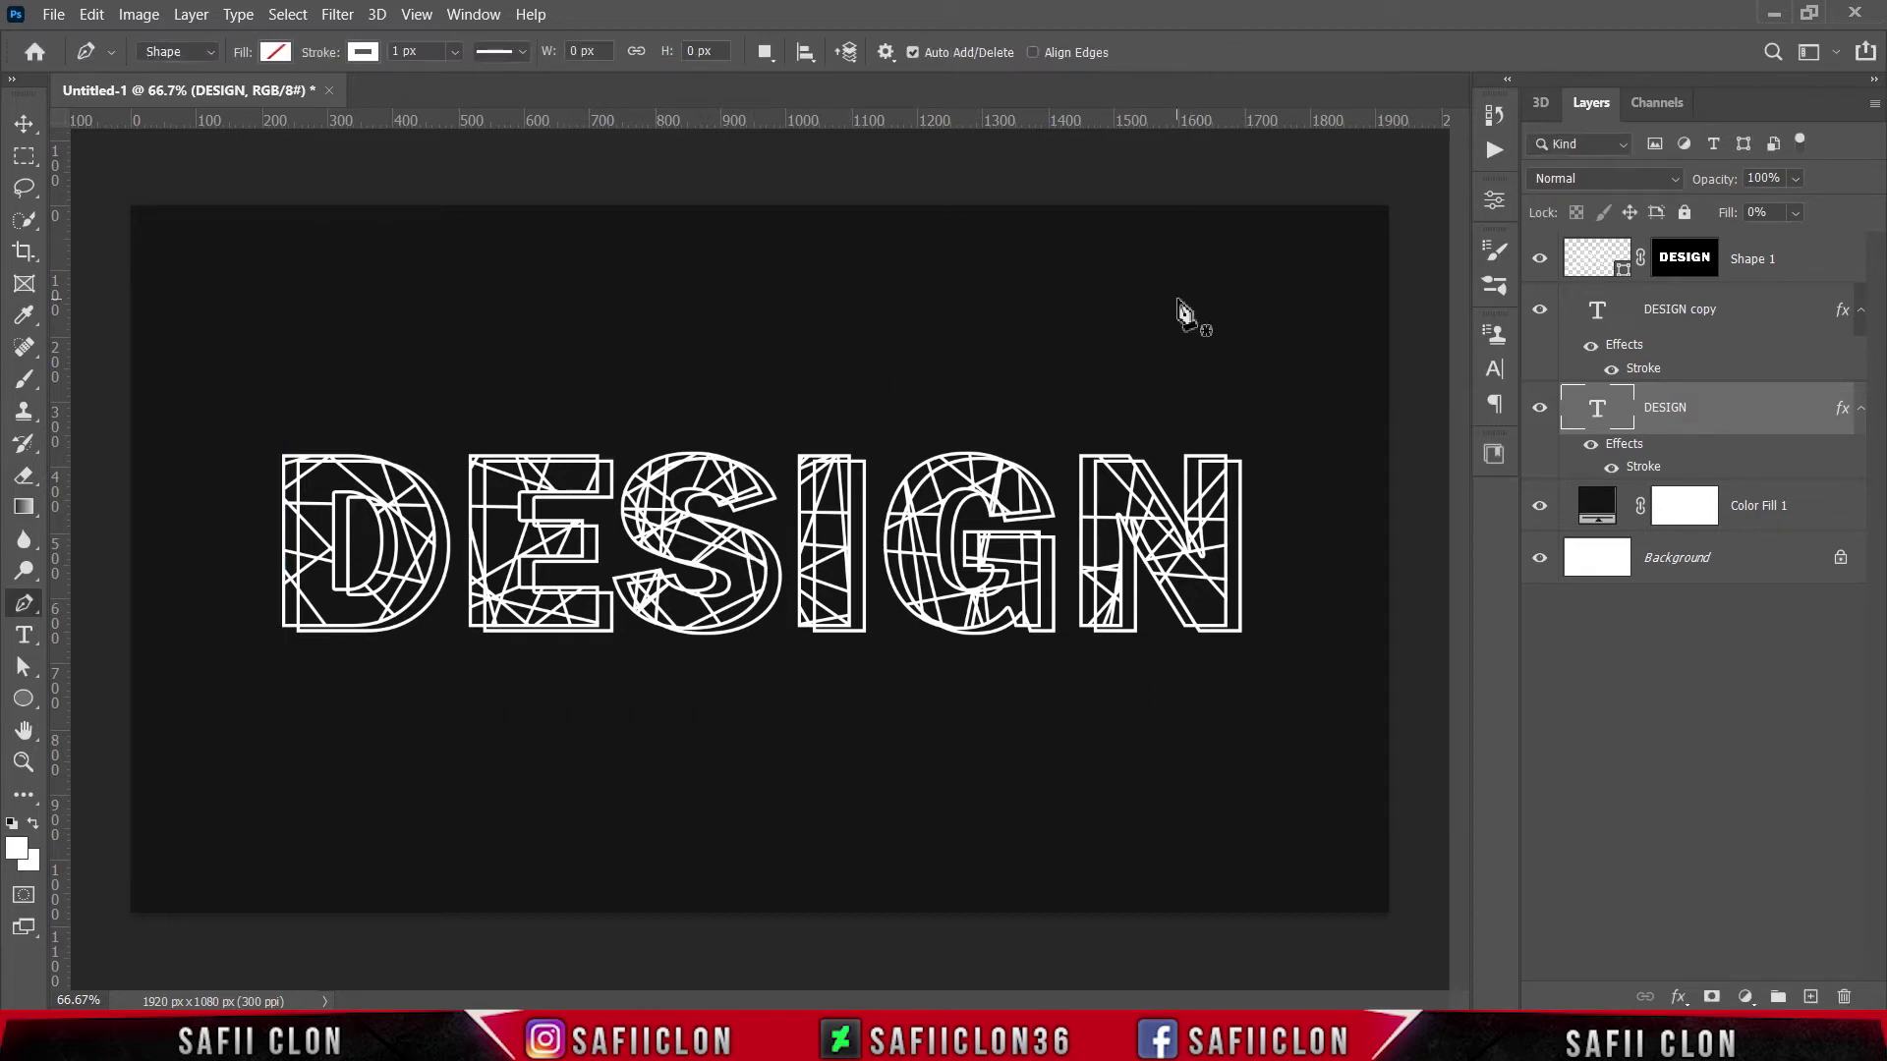
- Group Shape 1, DESIGN copy and DESIGN with Ctrl+G and name the group TEXT
{"action": "left_click", "coordinate": [1787, 277]}
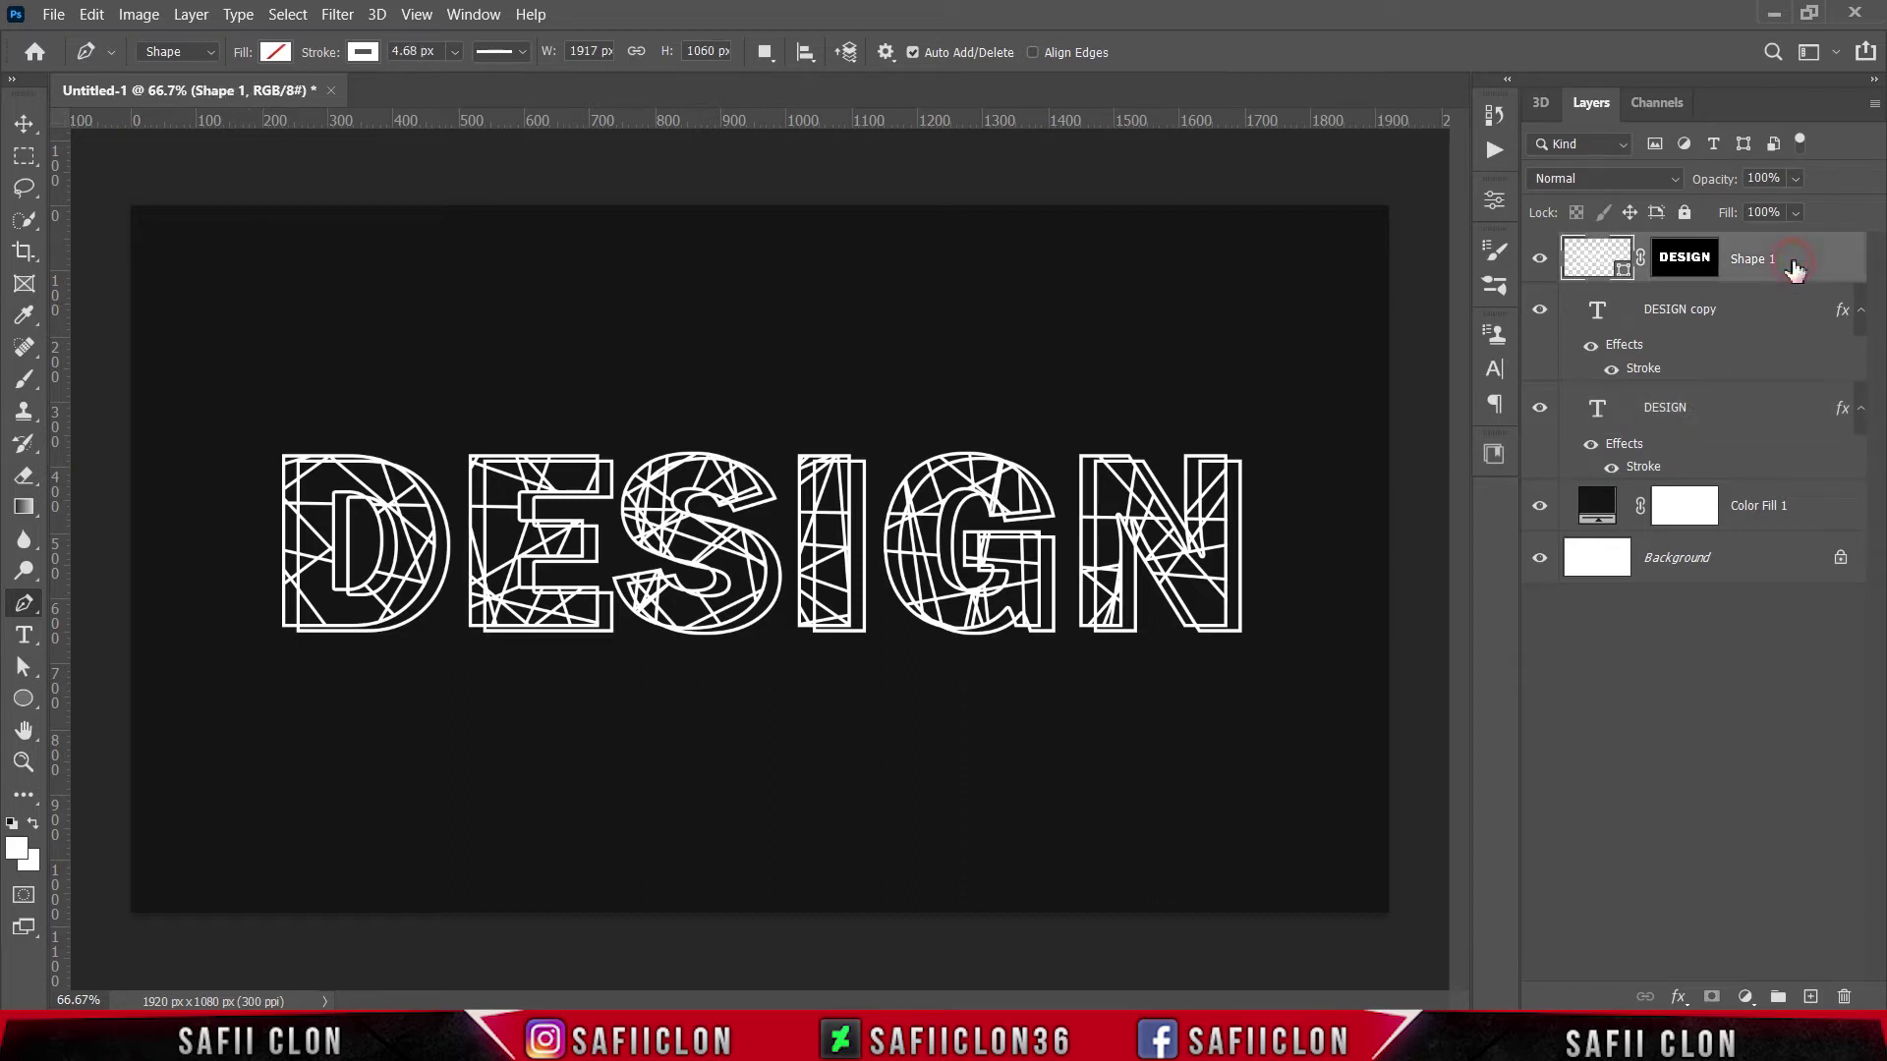
{"action": "left_click", "coordinate": [1745, 423], "text": "shift"}
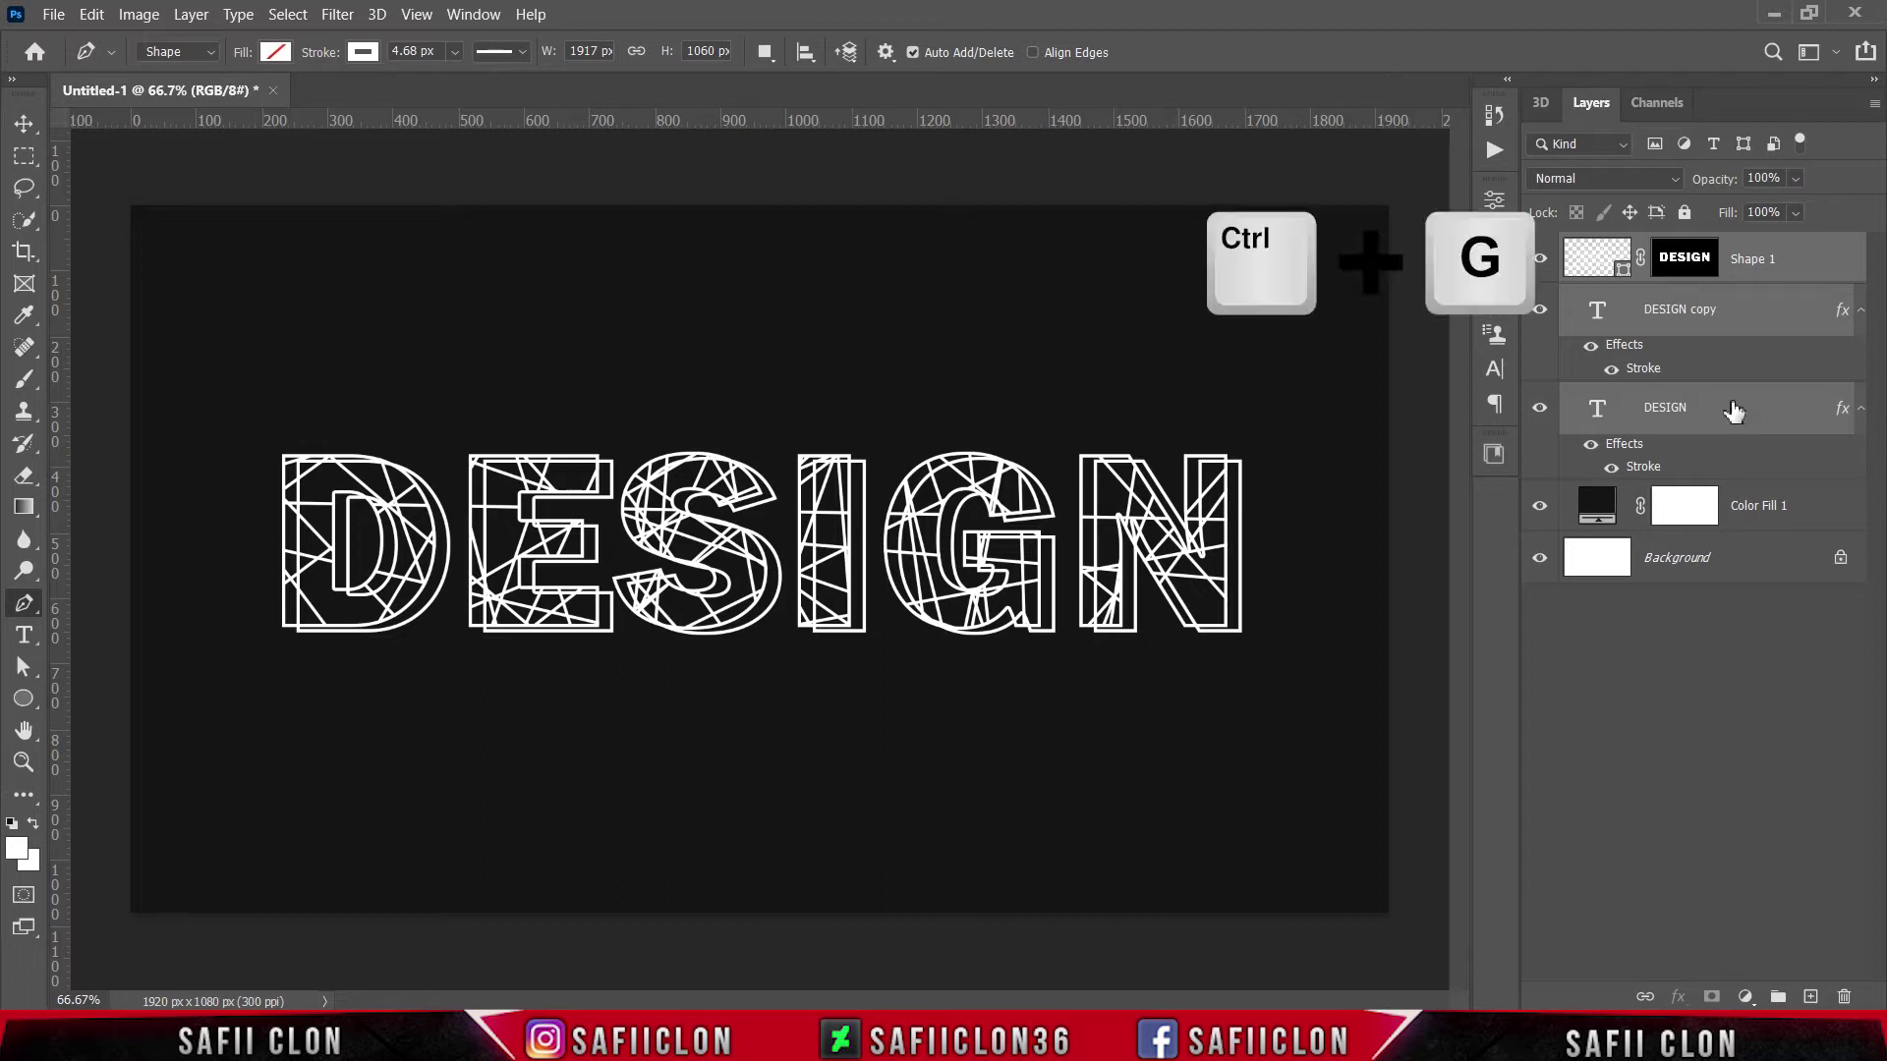
{"action": "key", "text": "ctrl+g"}
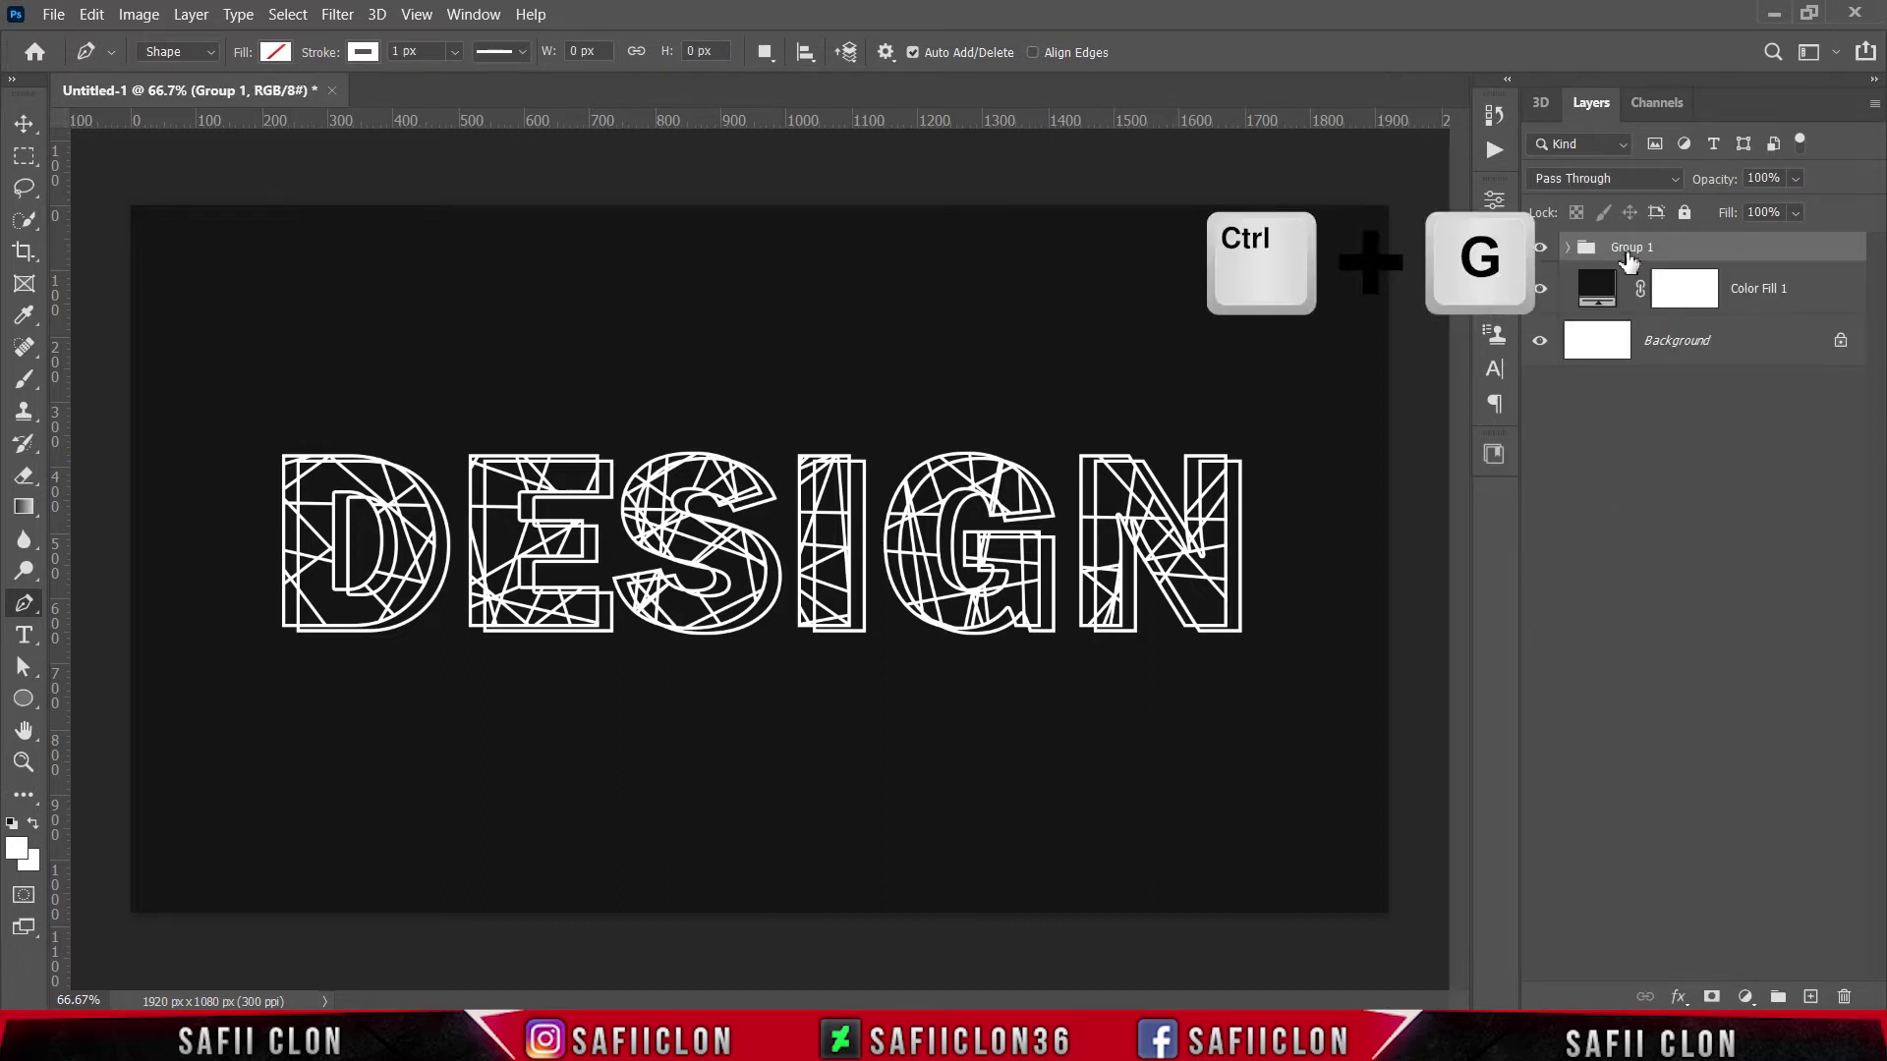
{"action": "double_click", "coordinate": [1626, 248]}
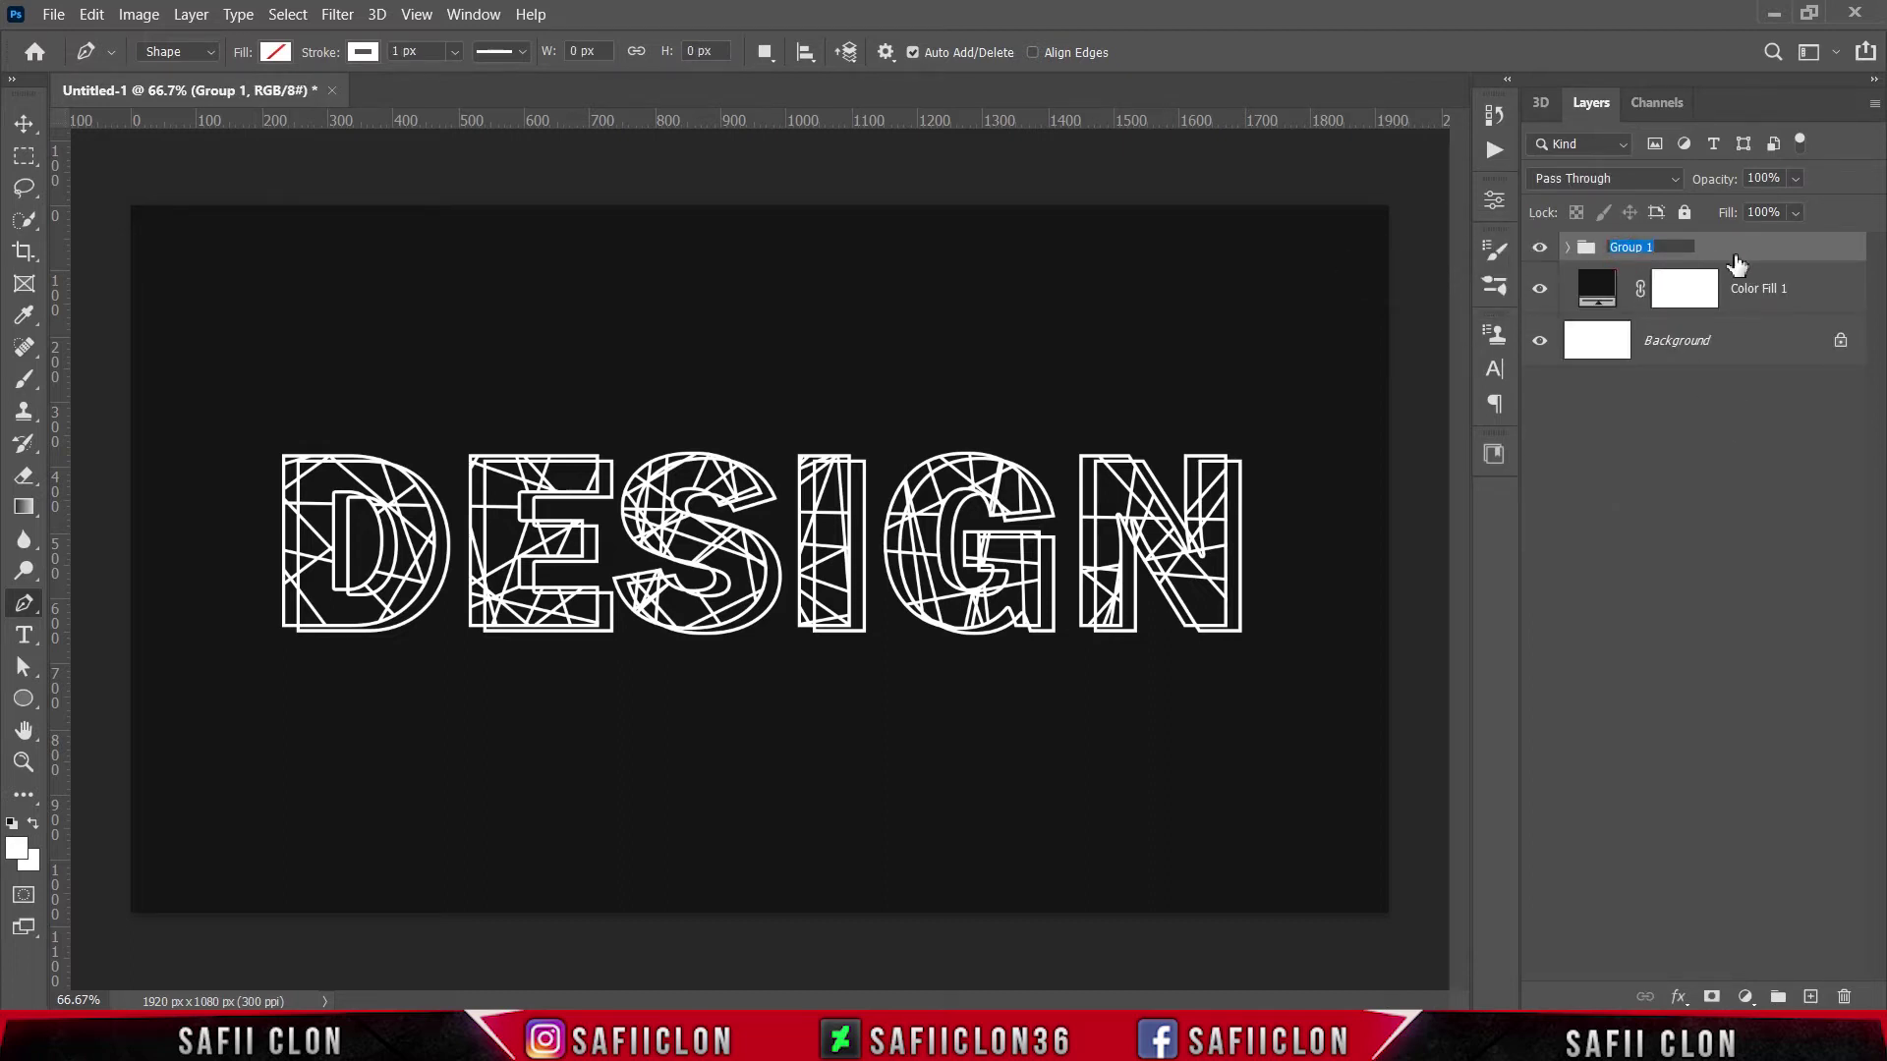
{"action": "type", "text": "TEXT"}
{"action": "key", "text": "Return"}
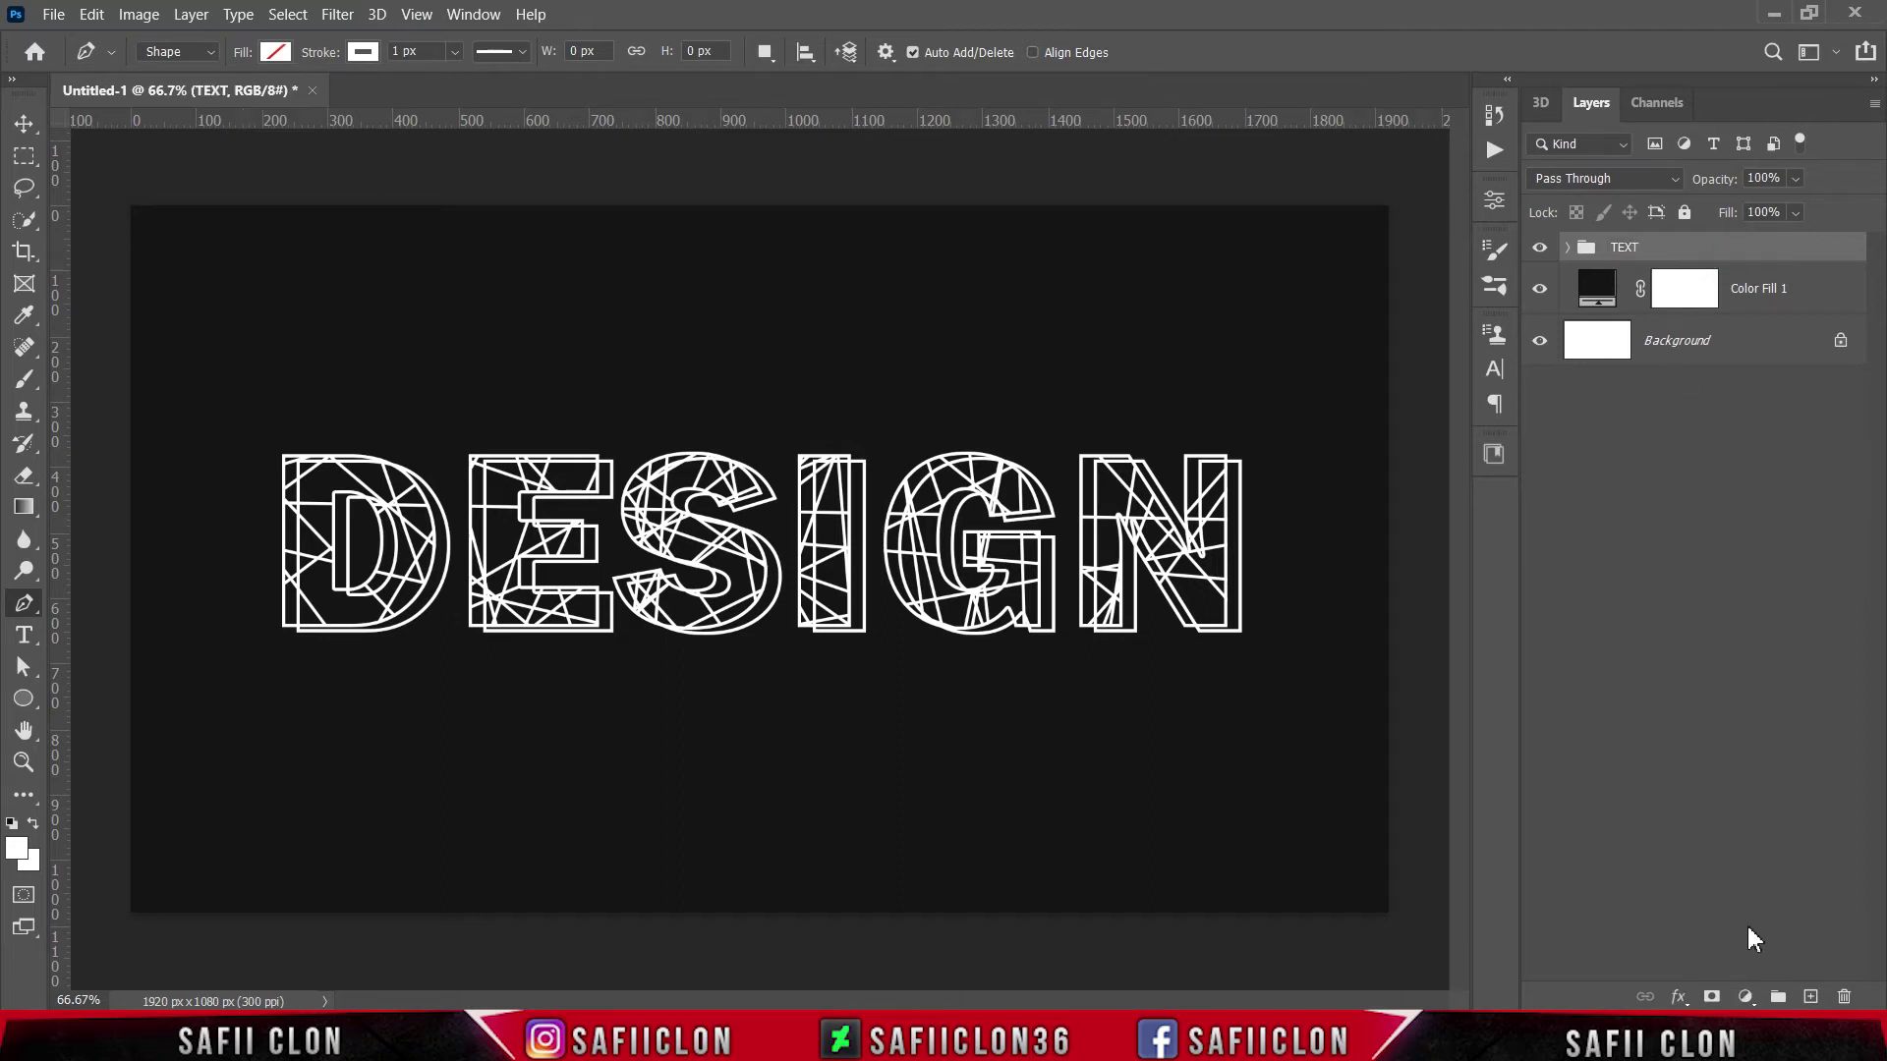
- Add a default linear 90° Gradient Fill layer and clip it to the TEXT group
{"action": "left_click", "coordinate": [1745, 997]}
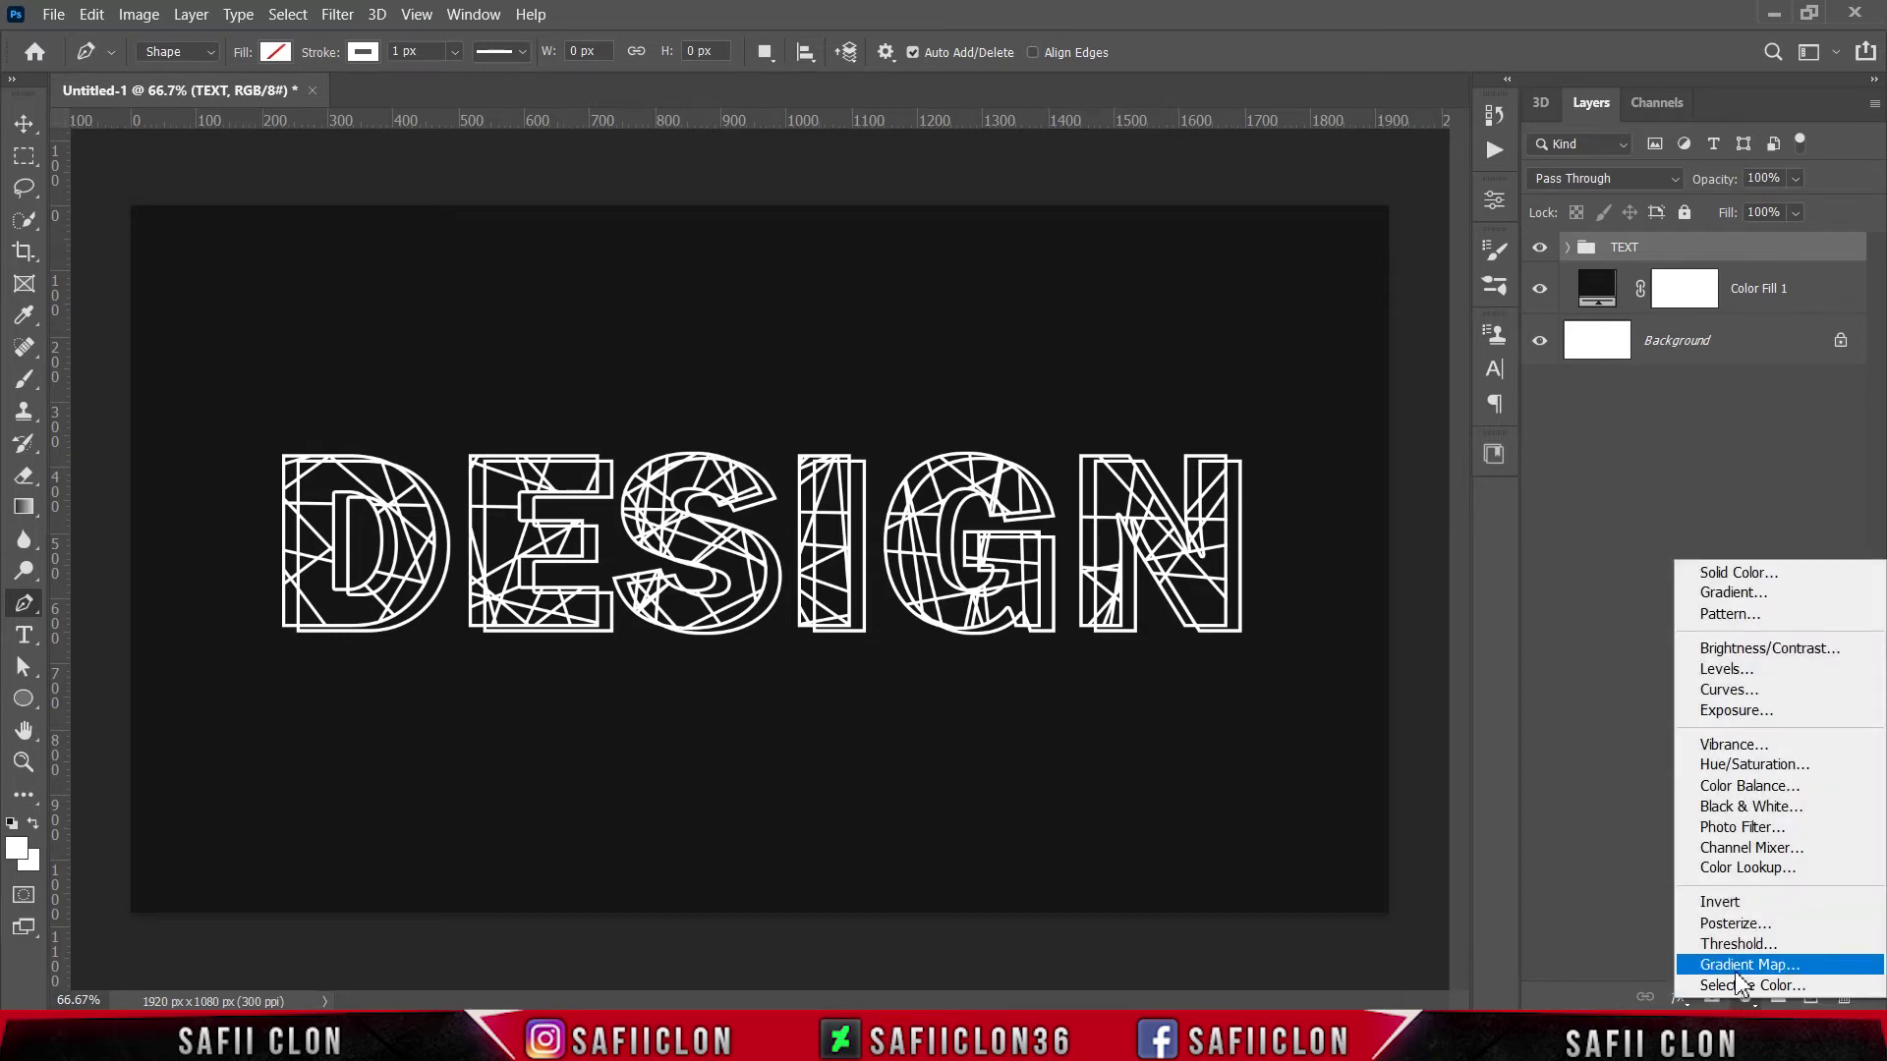
{"action": "left_click", "coordinate": [1730, 595]}
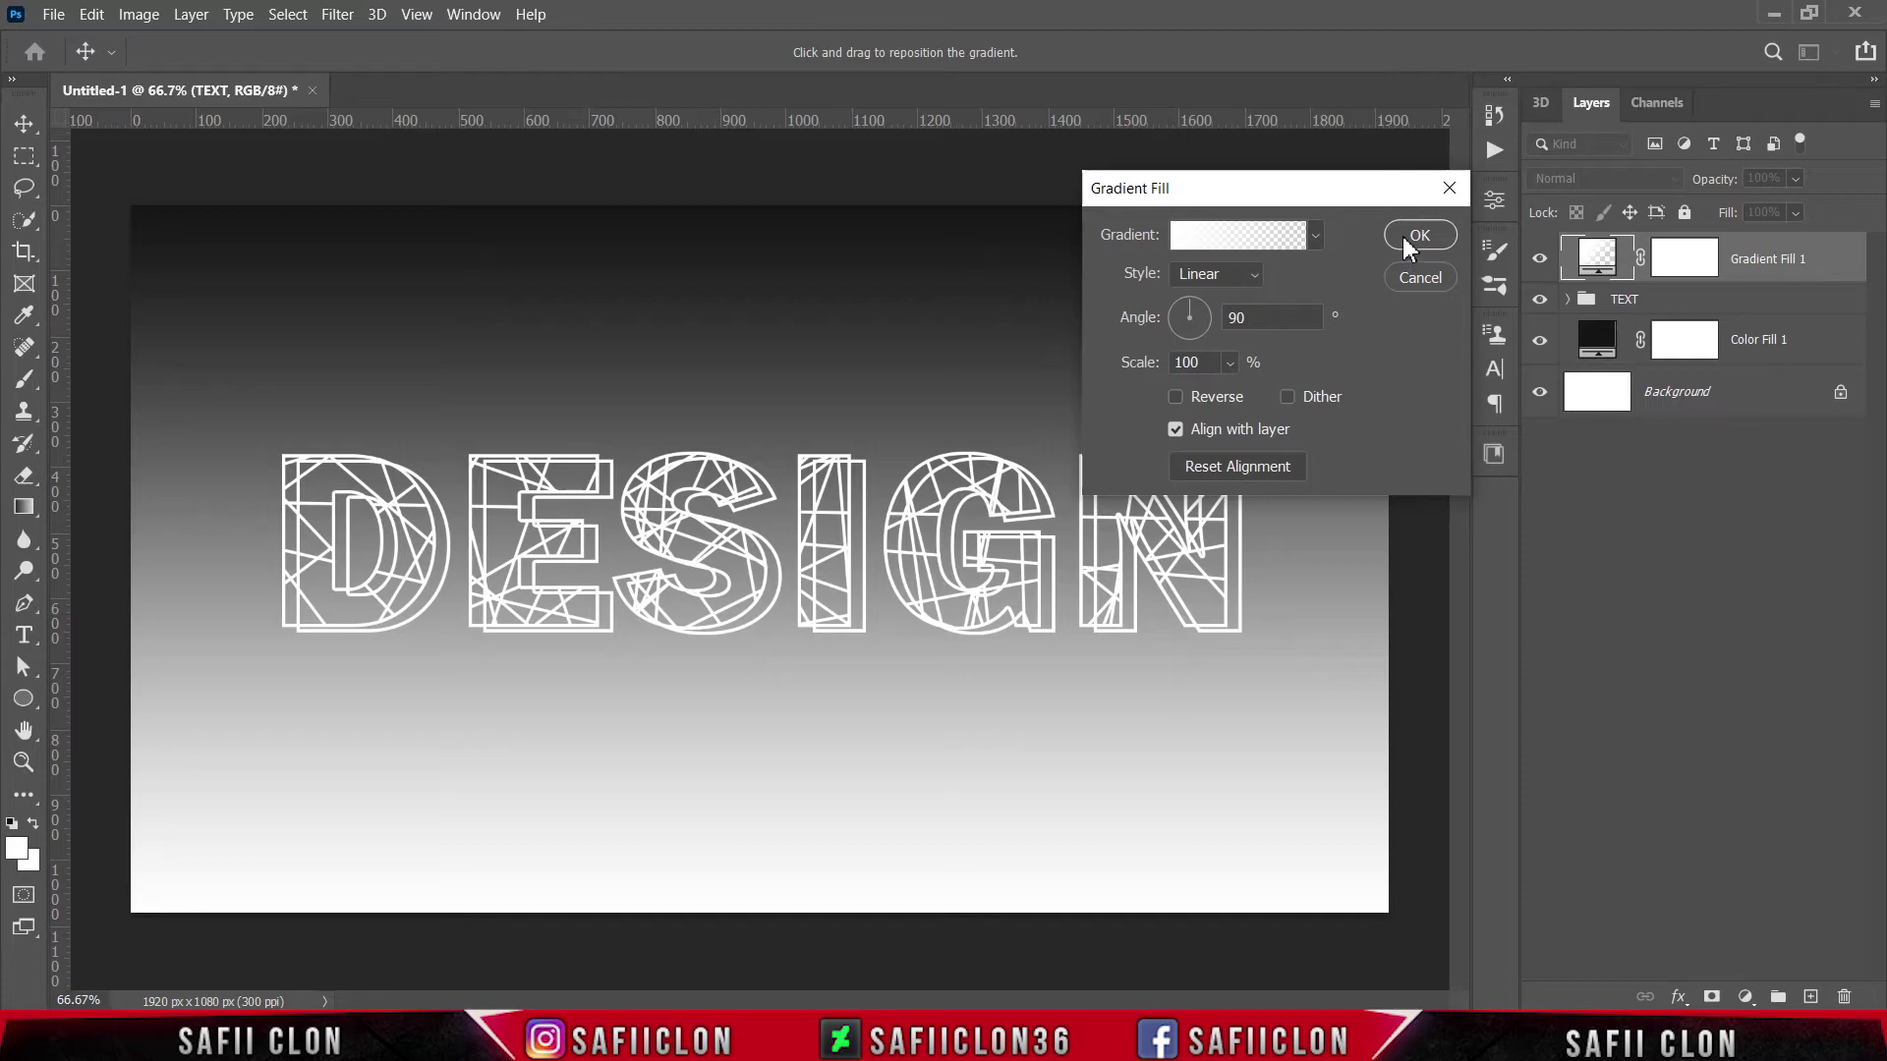
{"action": "left_click", "coordinate": [1402, 236]}
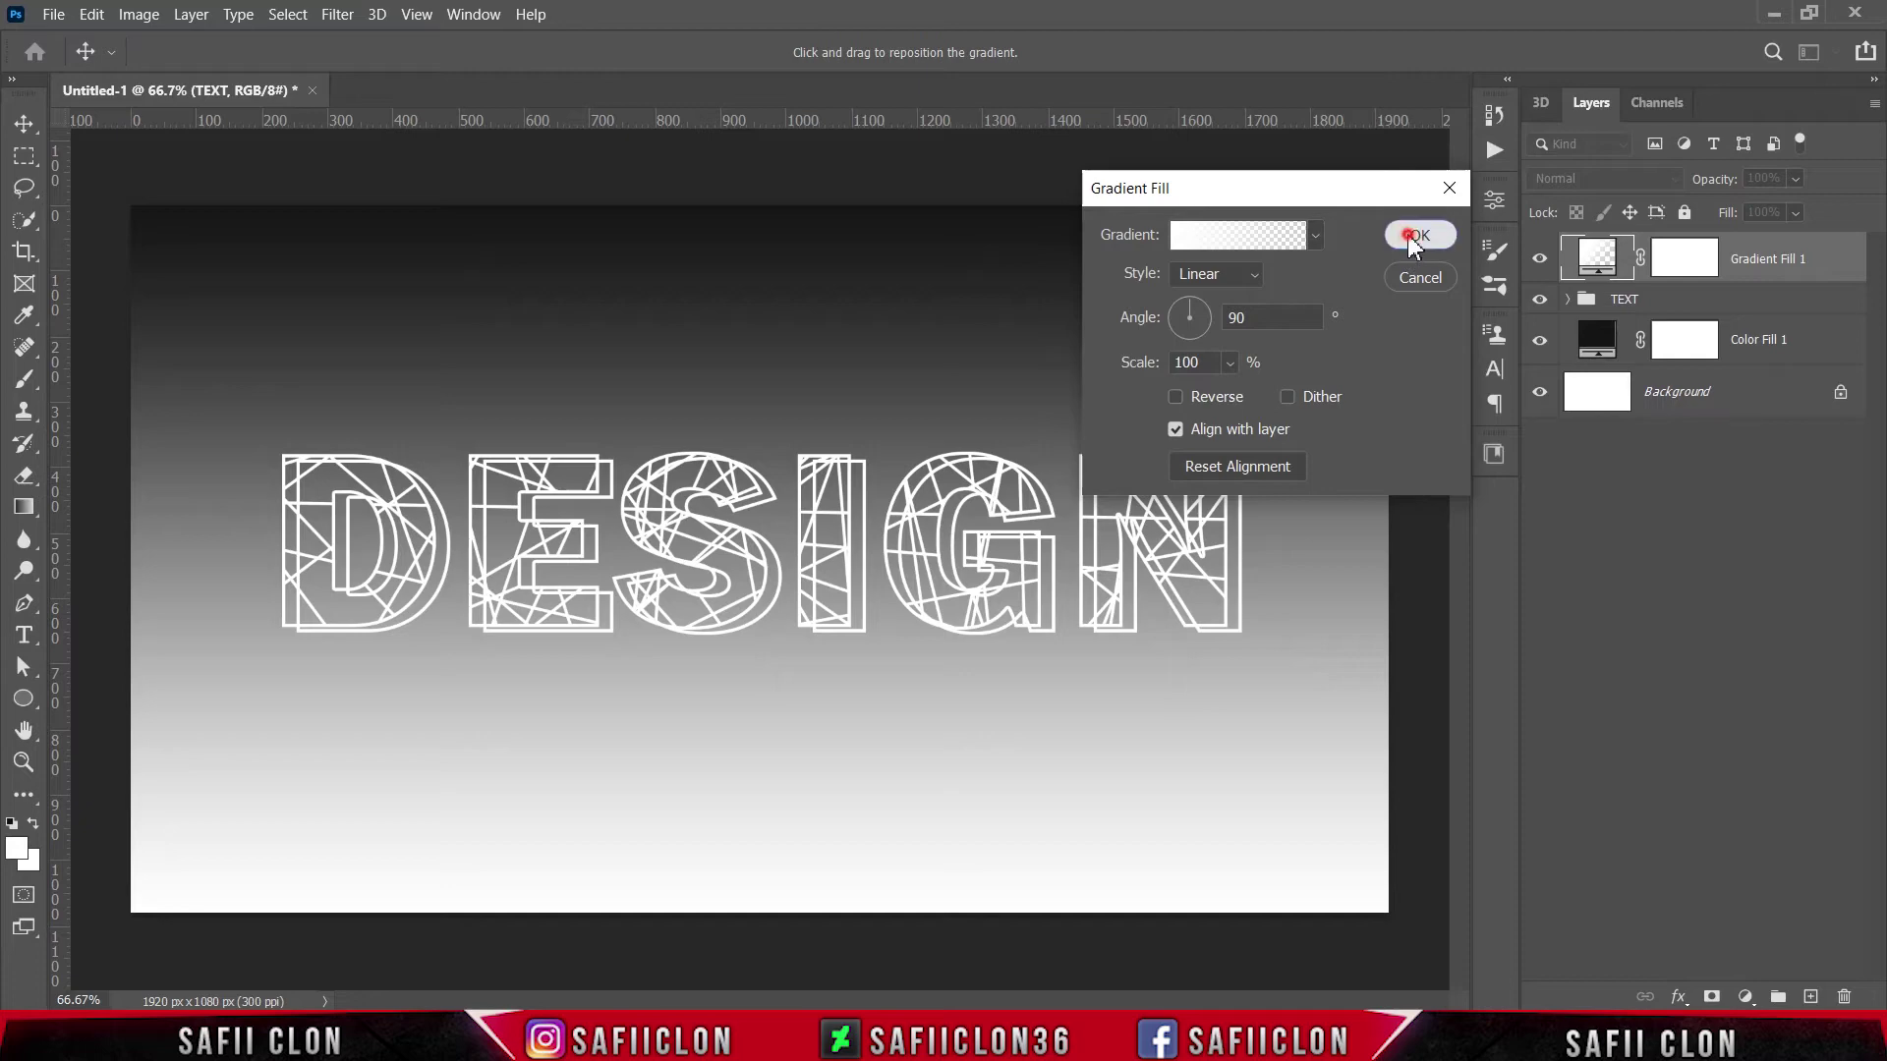
{"action": "right_click", "coordinate": [1759, 255]}
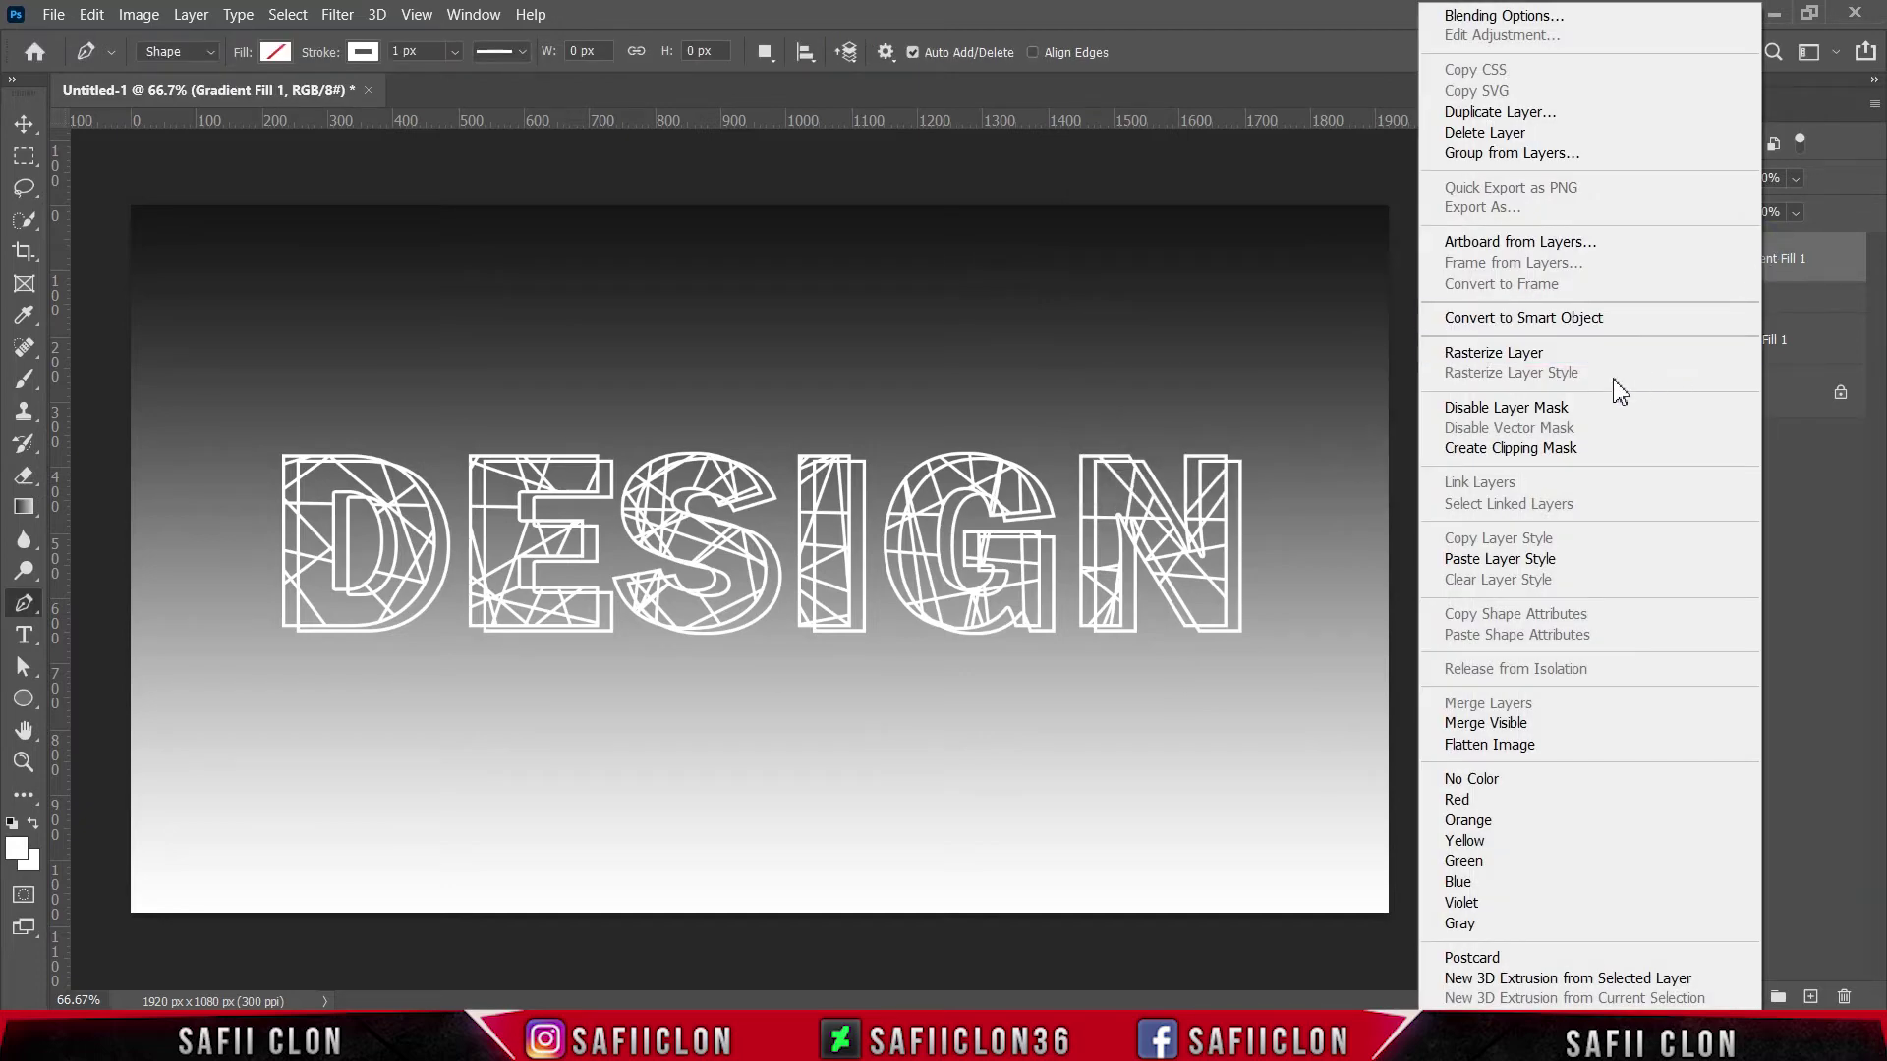
{"action": "left_click", "coordinate": [1498, 450]}
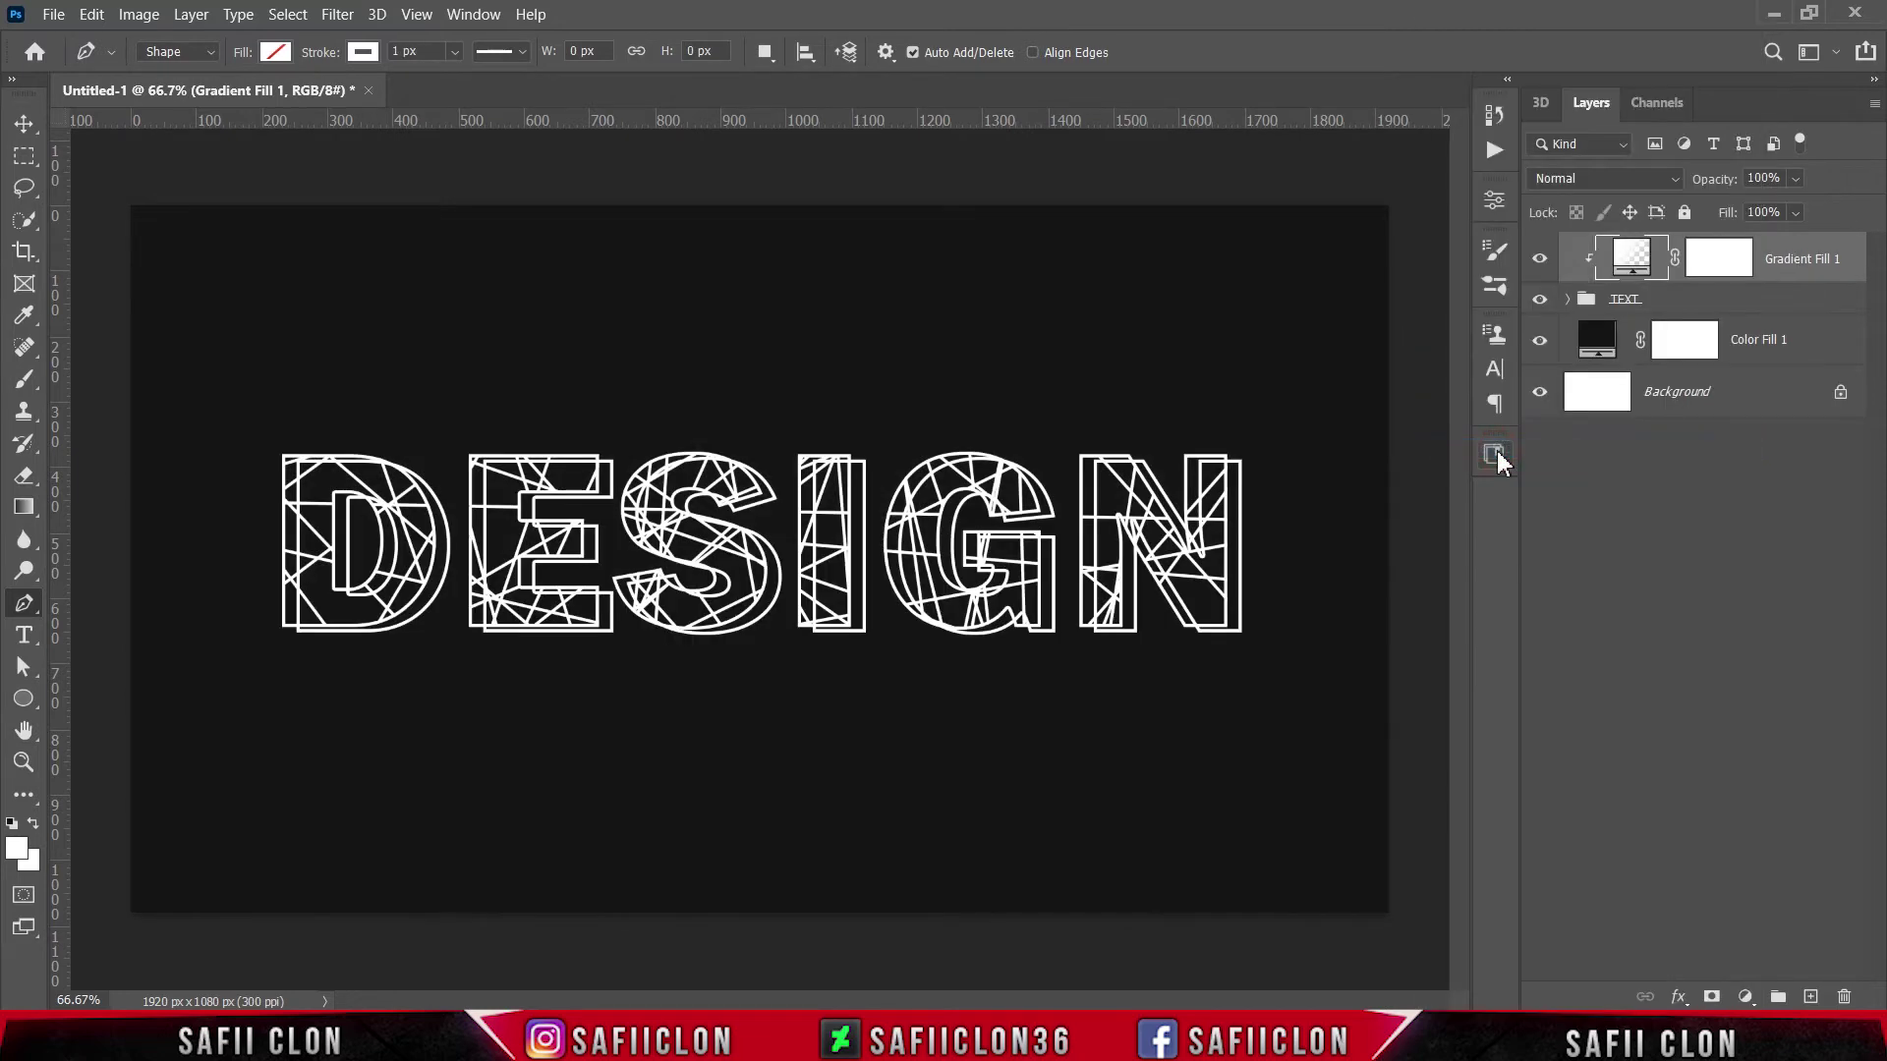
- Start from the Black, White gradient preset and set its left stop to gold #dfbb12
{"action": "double_click", "coordinate": [1634, 261]}
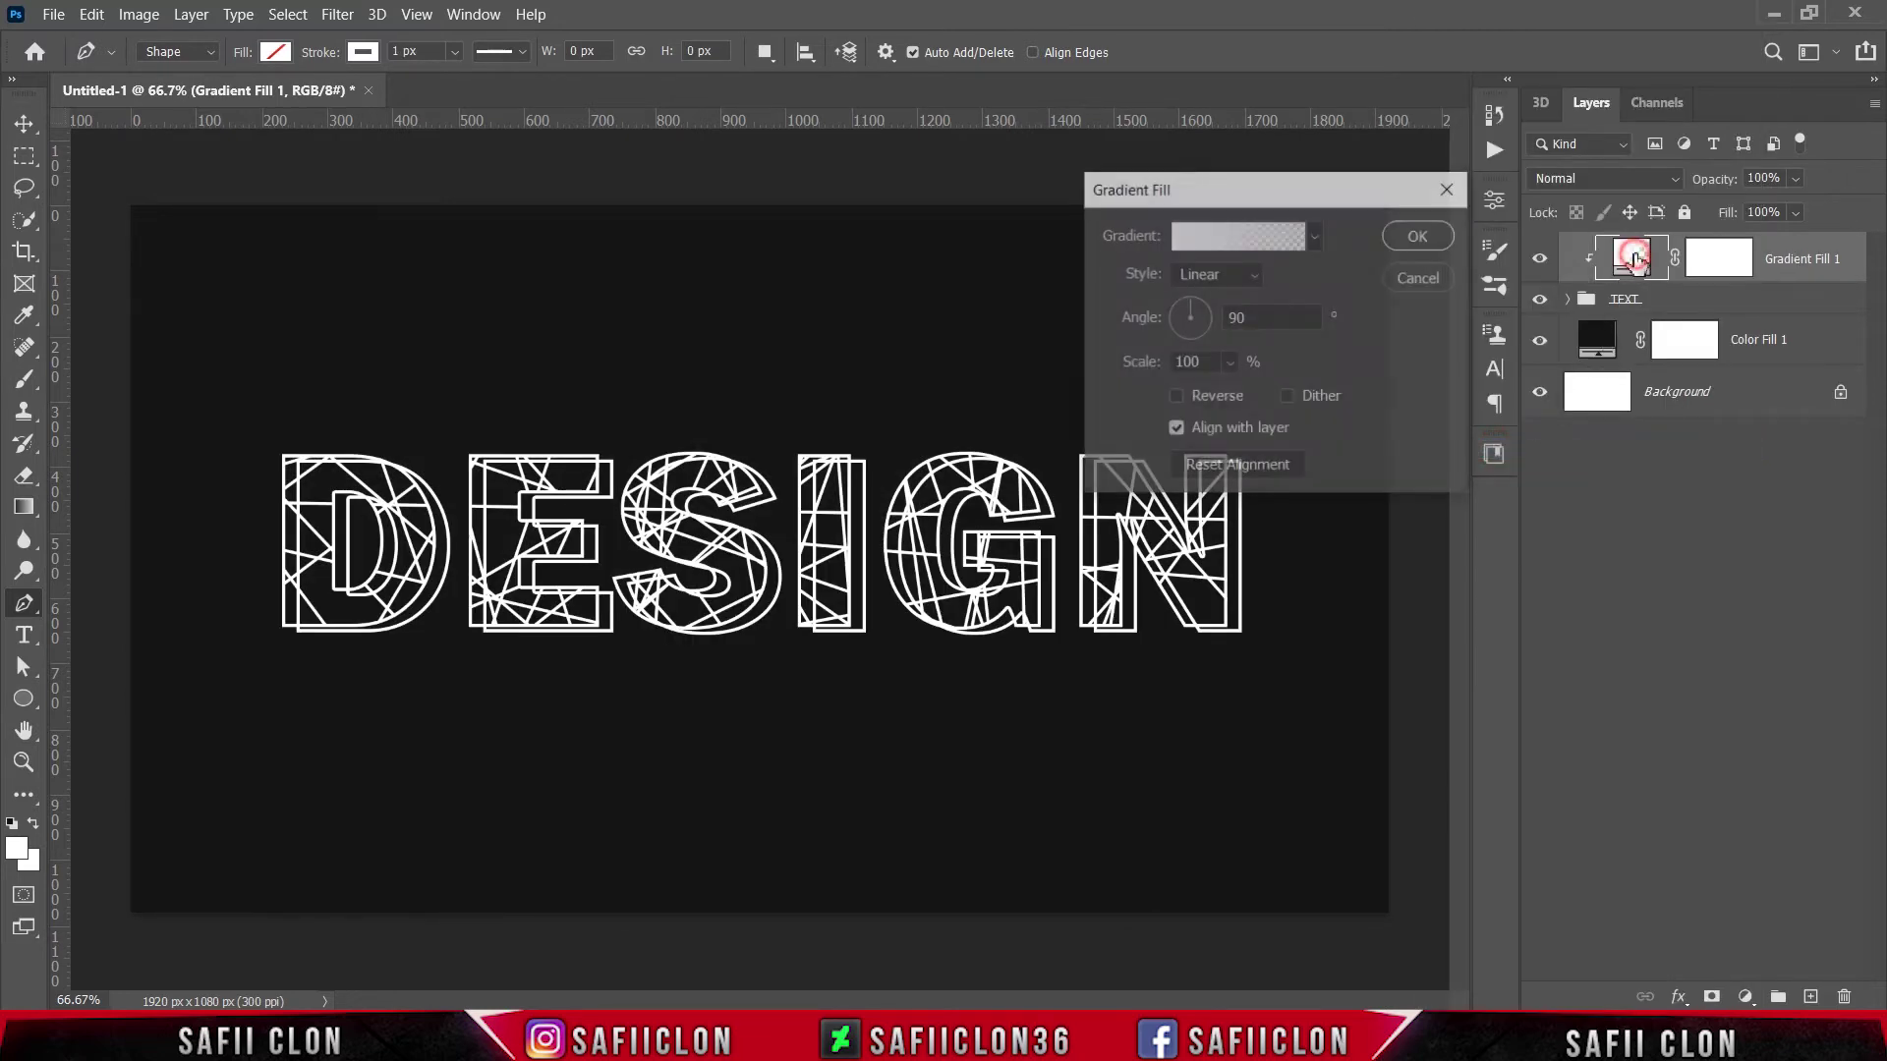
{"action": "left_click", "coordinate": [1278, 241]}
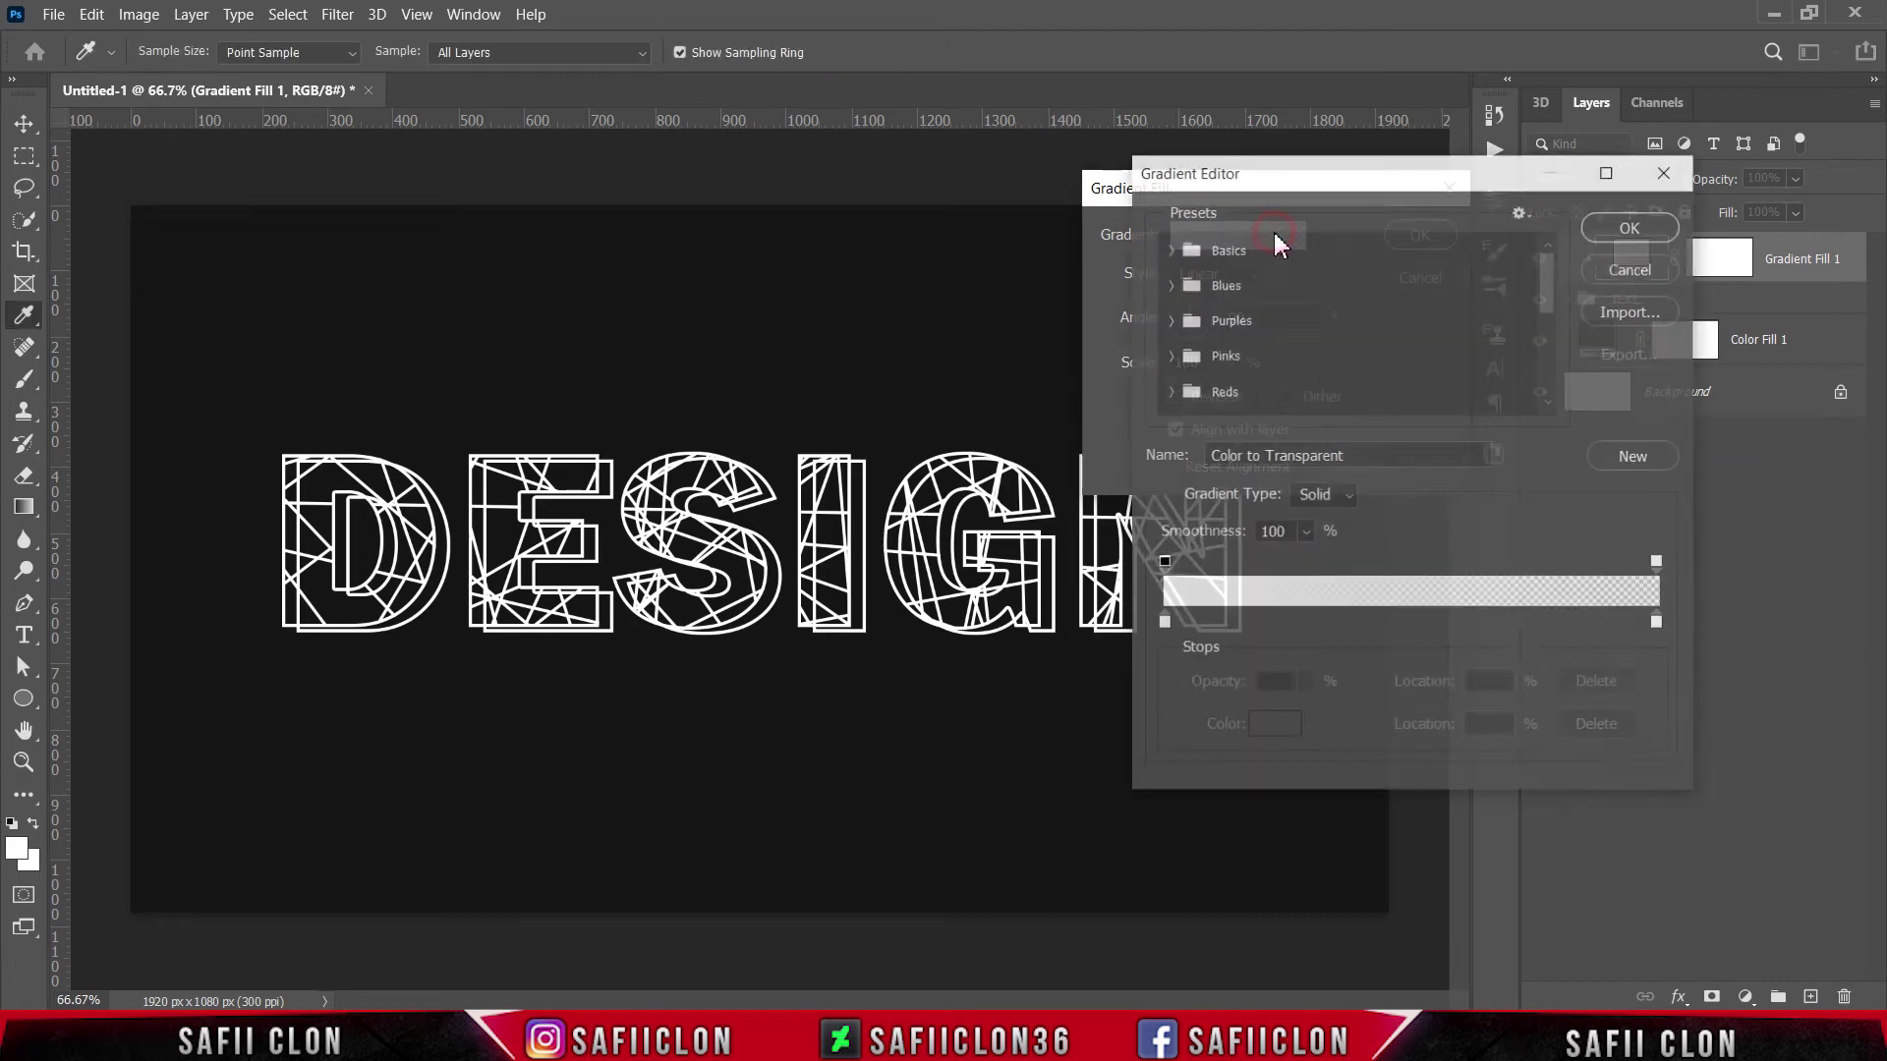
{"action": "left_click", "coordinate": [1169, 249]}
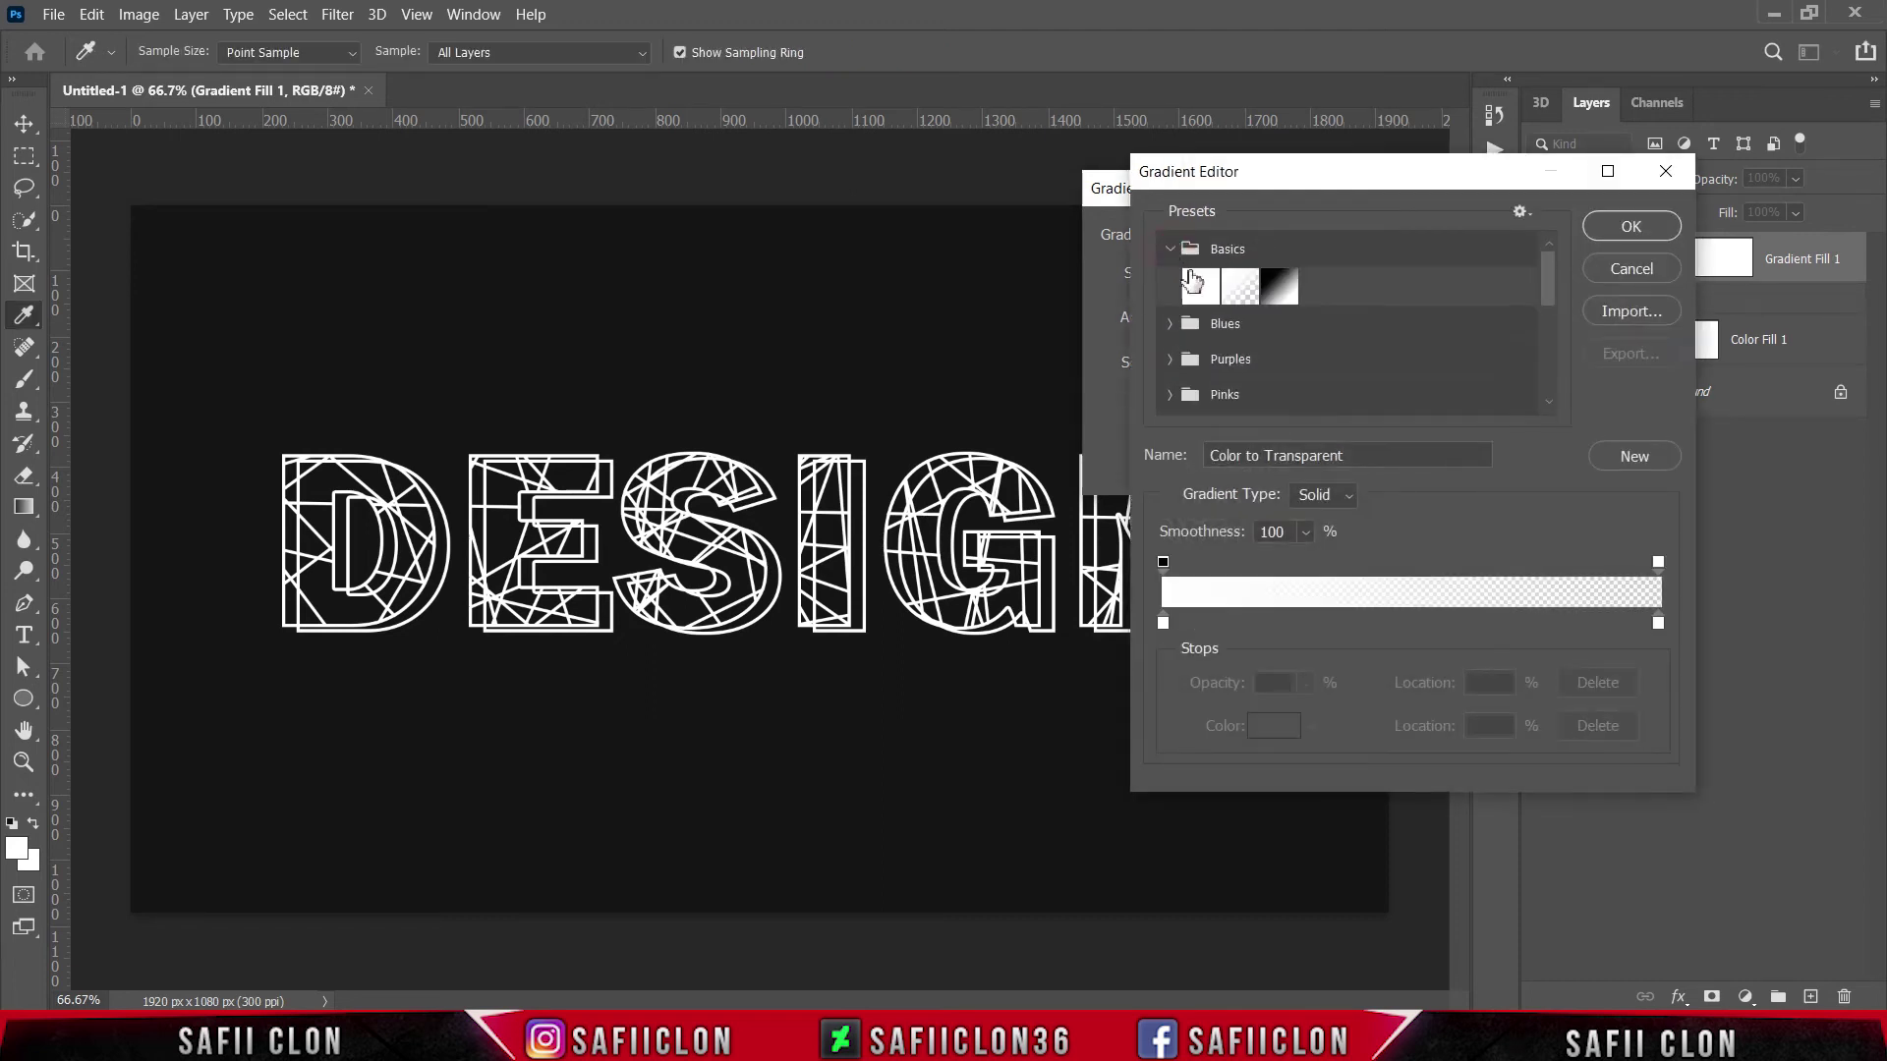
{"action": "left_click", "coordinate": [1280, 287]}
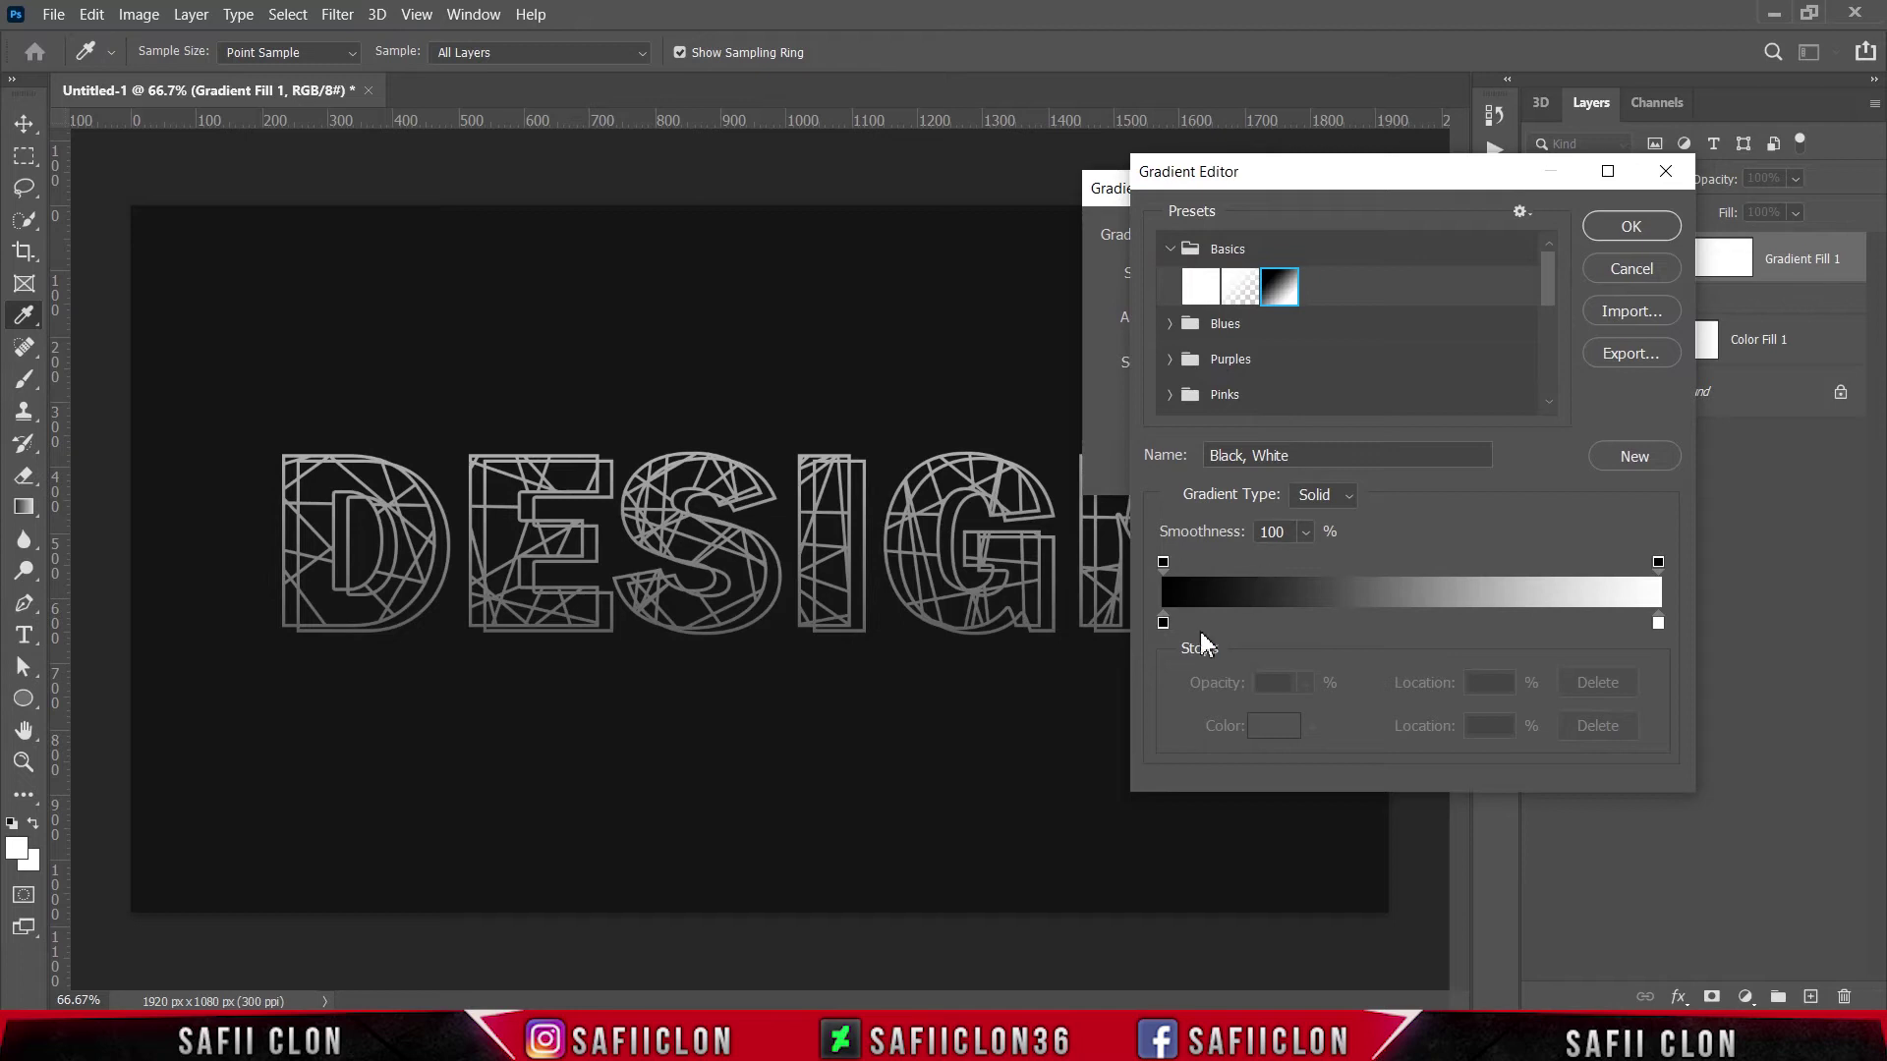
{"action": "left_click", "coordinate": [1163, 624]}
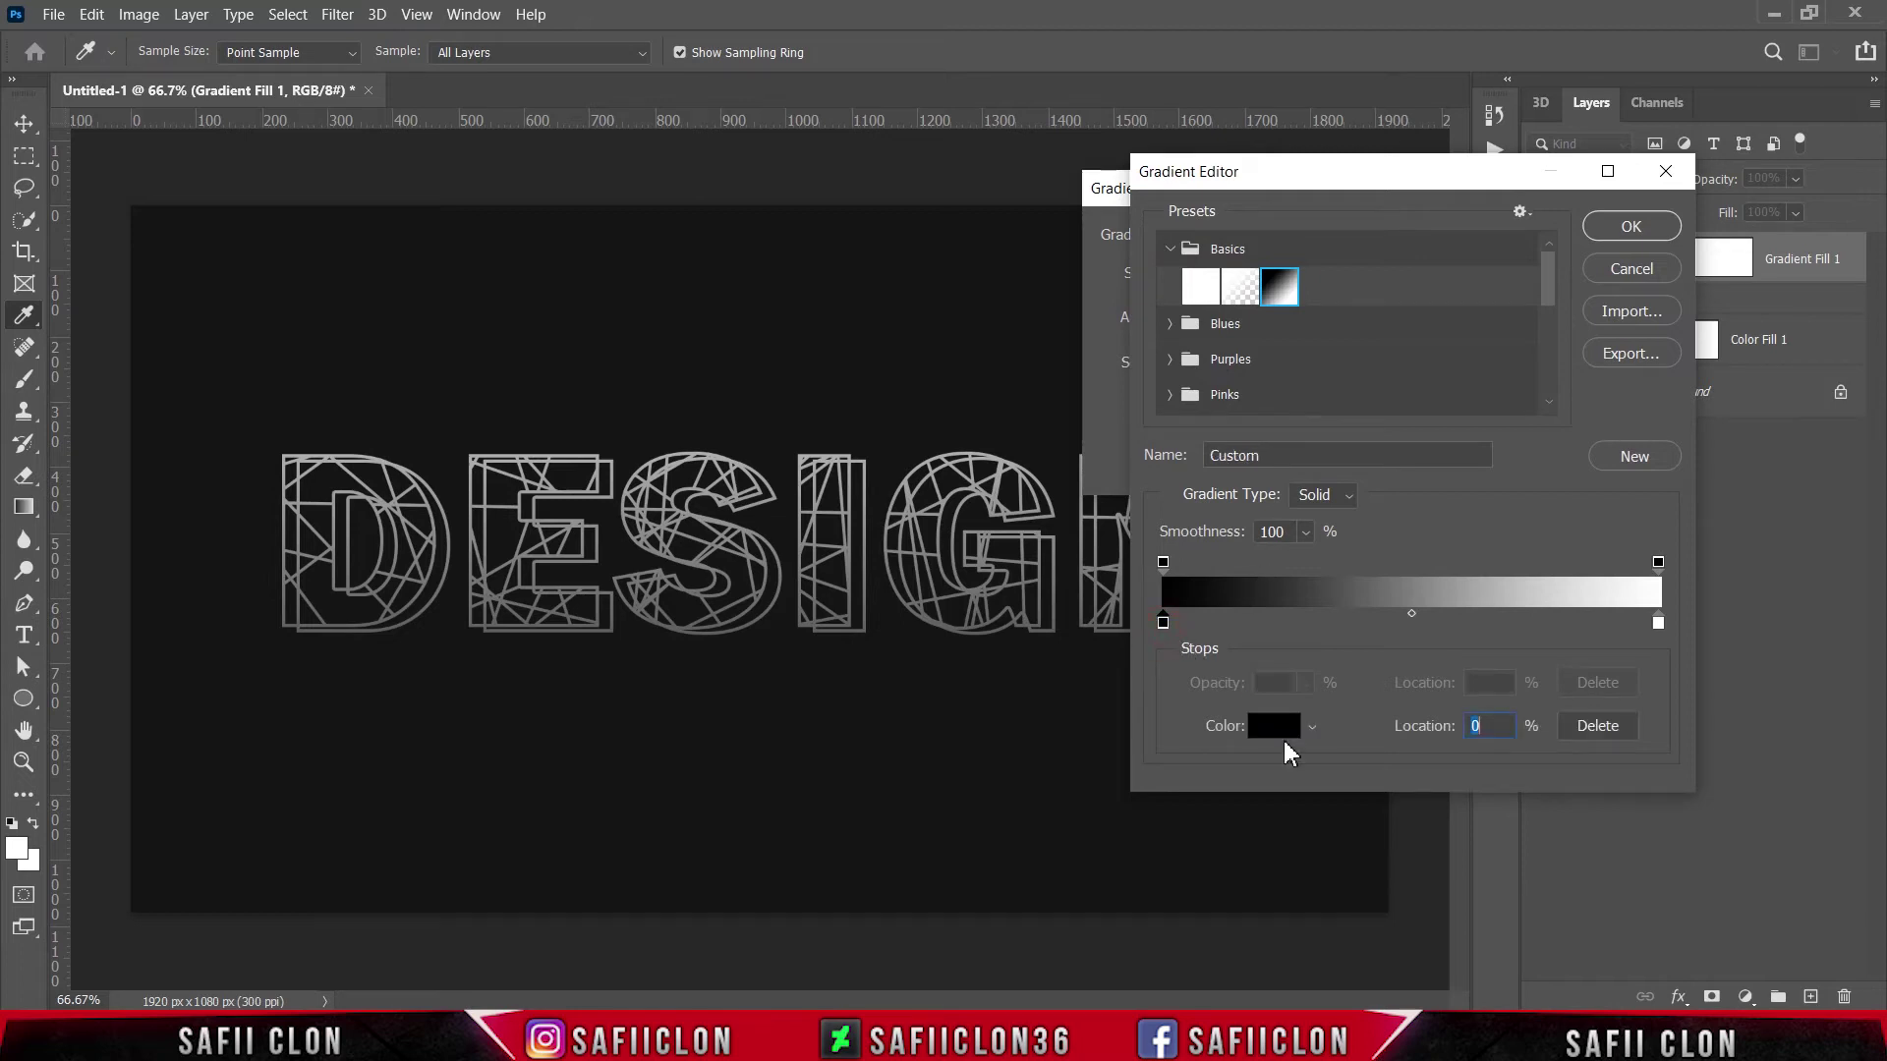
{"action": "left_click", "coordinate": [1267, 727]}
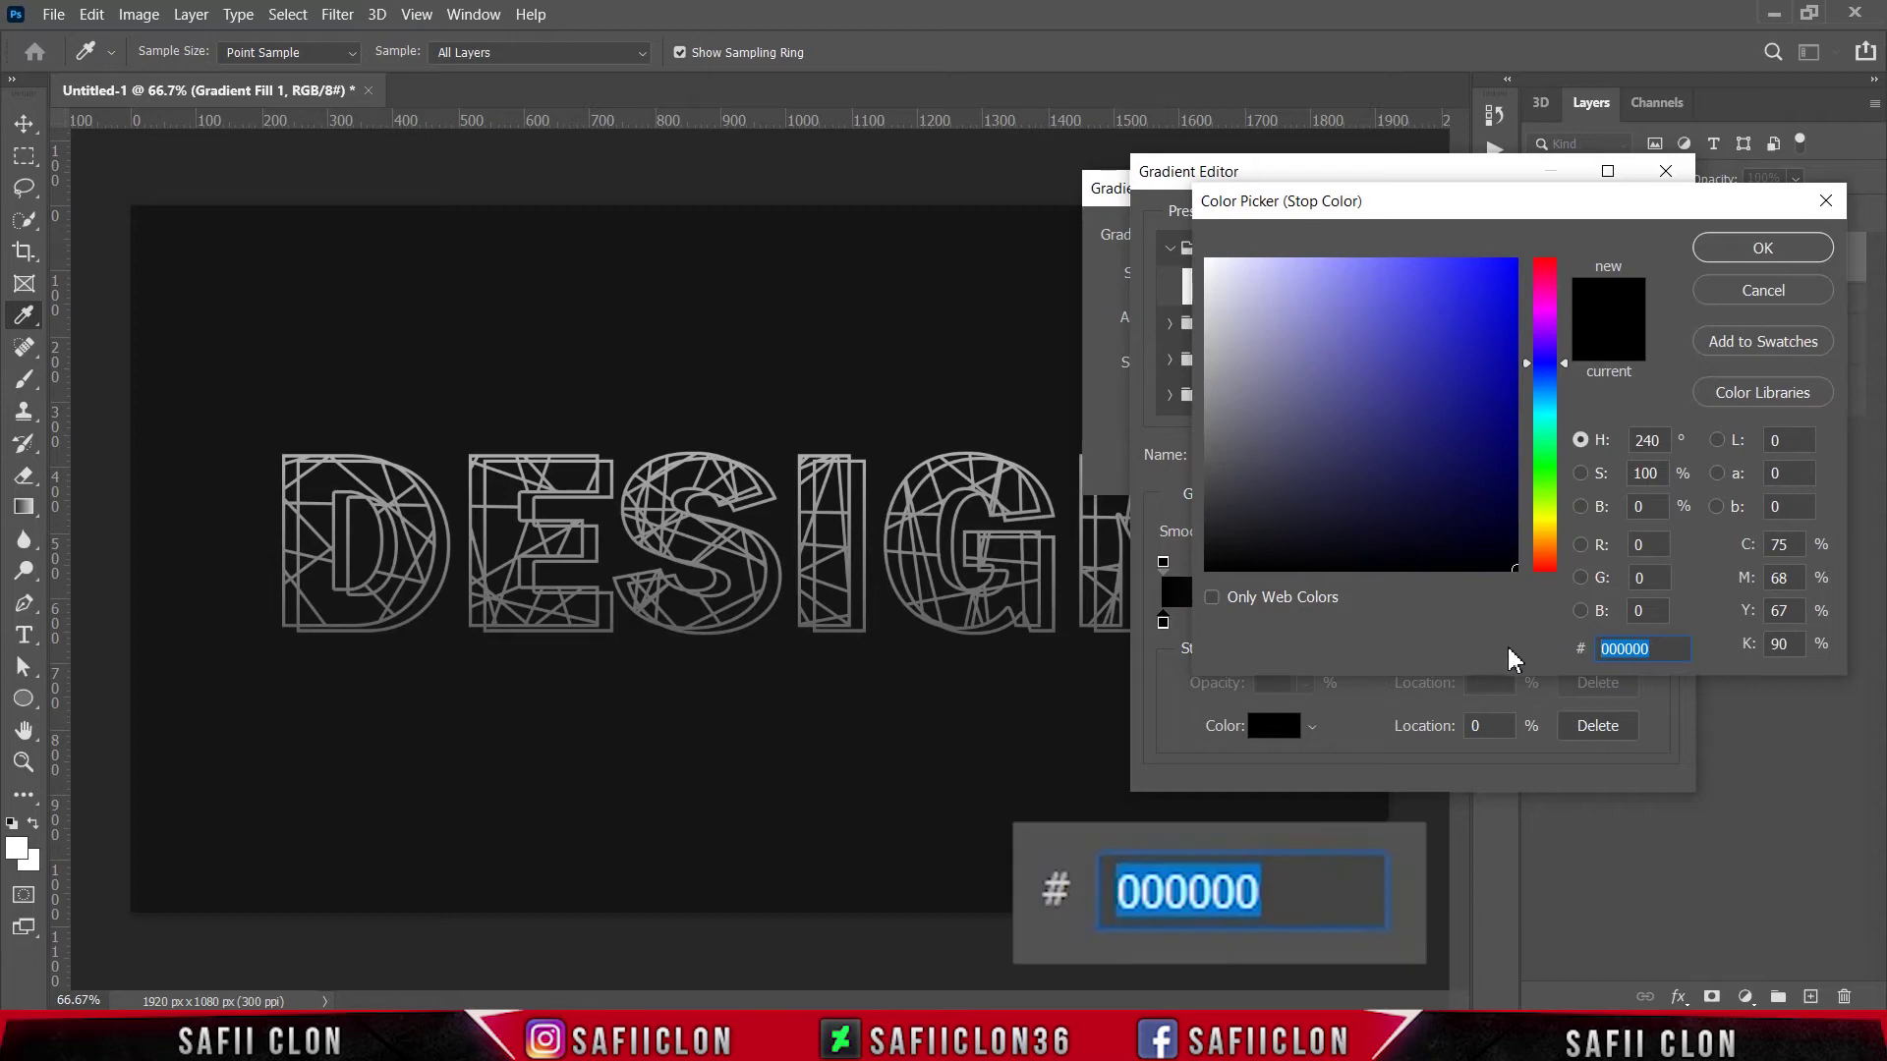
{"action": "key", "text": "BackSpace"}
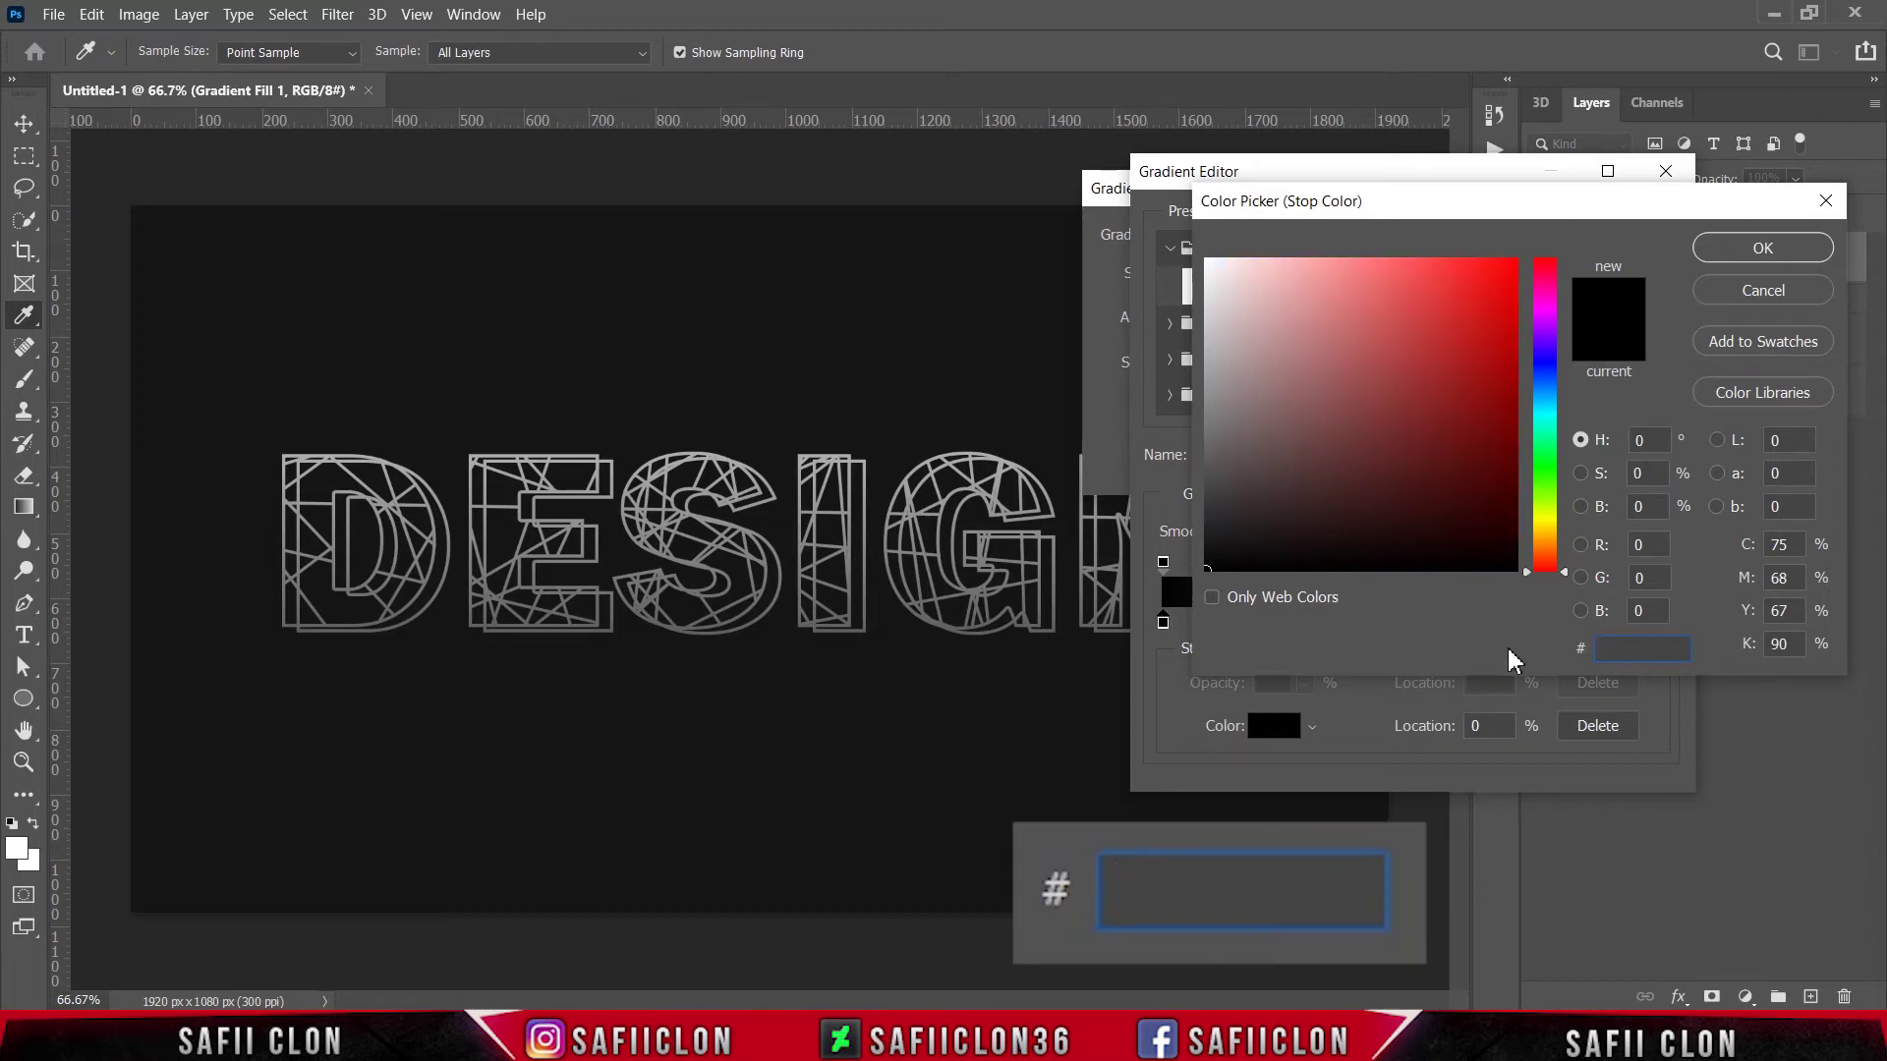
{"action": "type", "text": "df"}
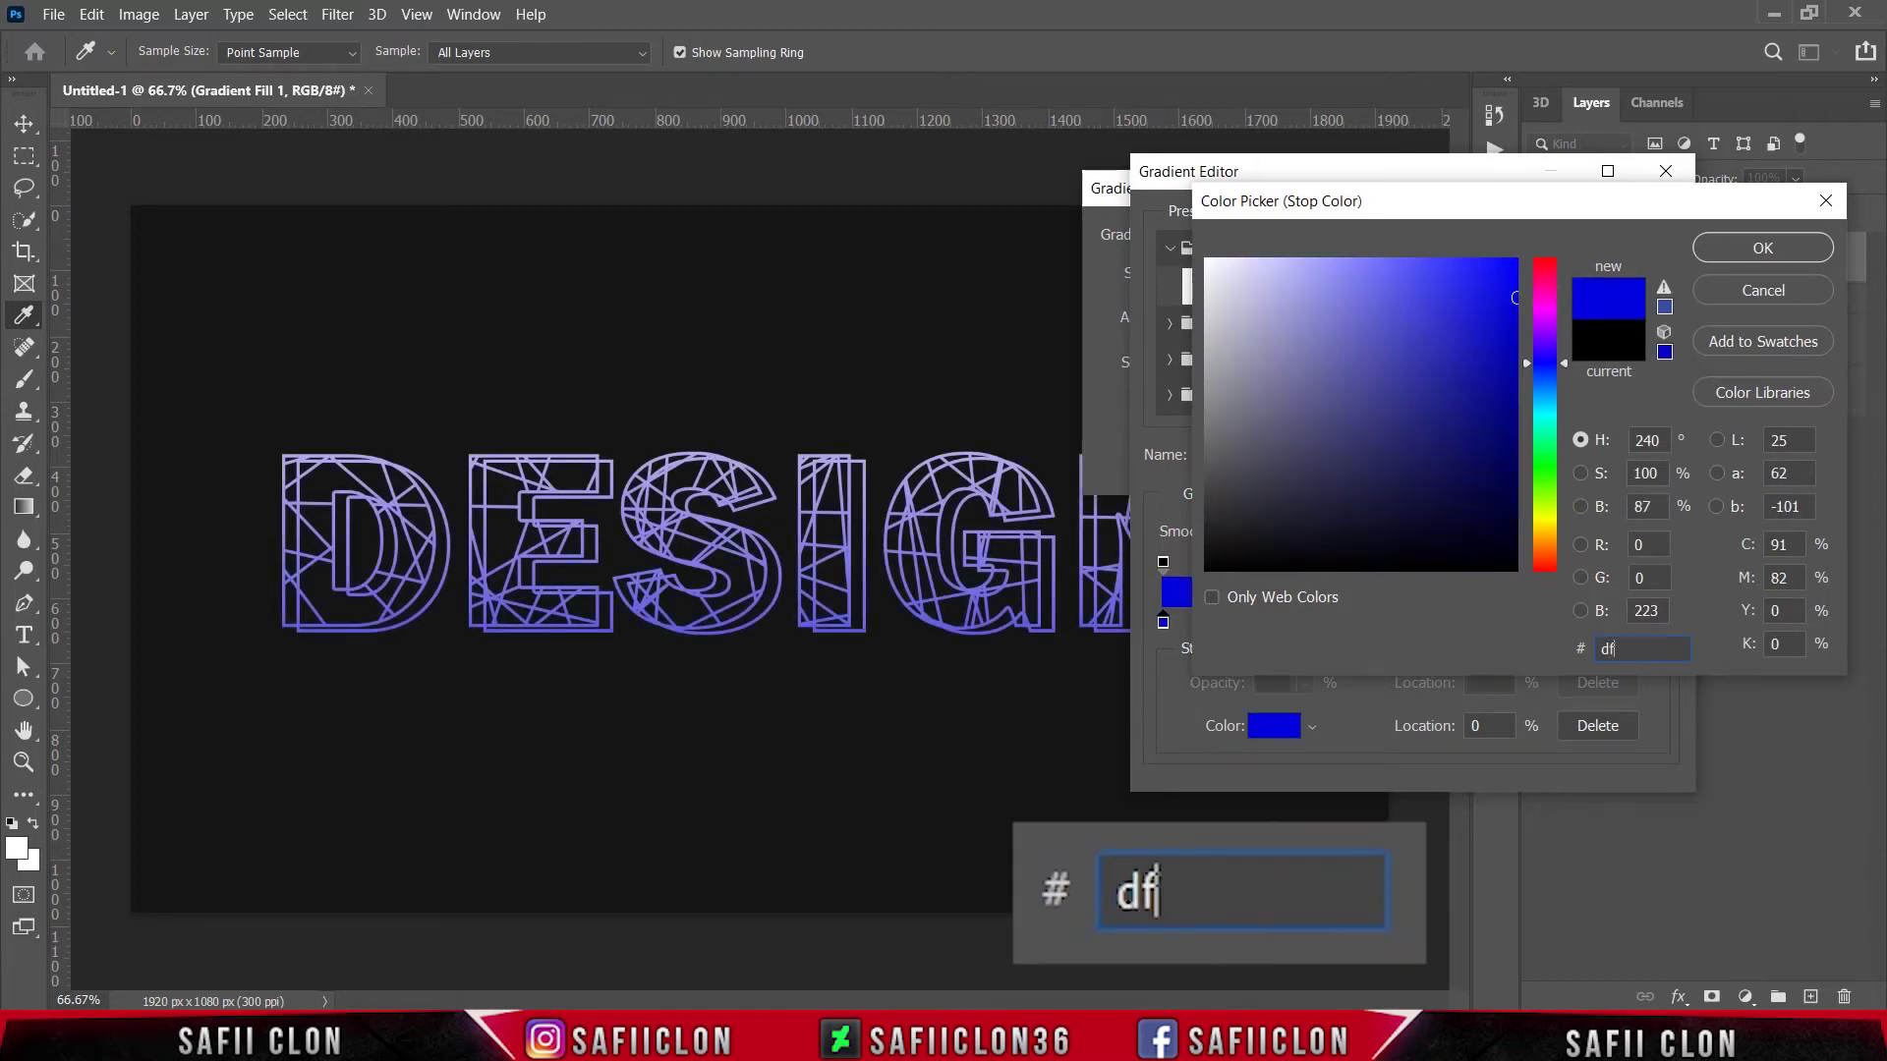
{"action": "type", "text": "bb"}
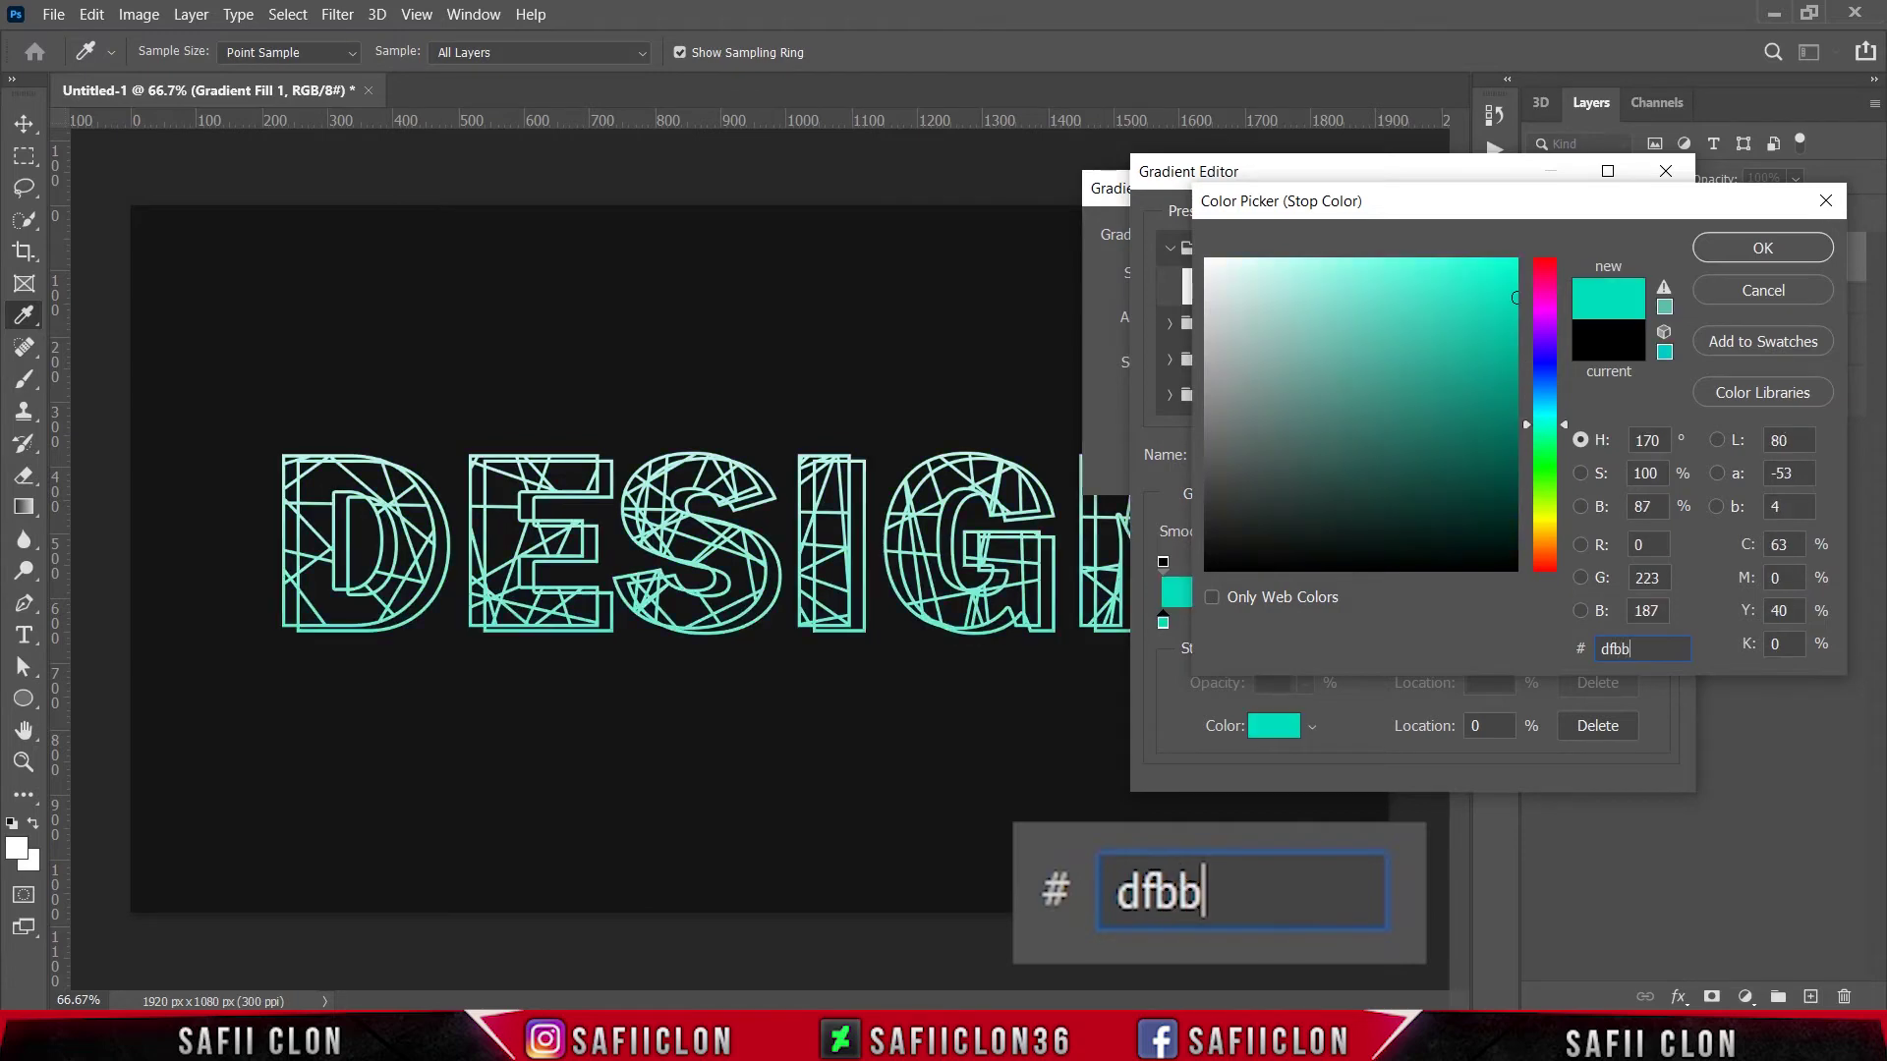
{"action": "type", "text": "12"}
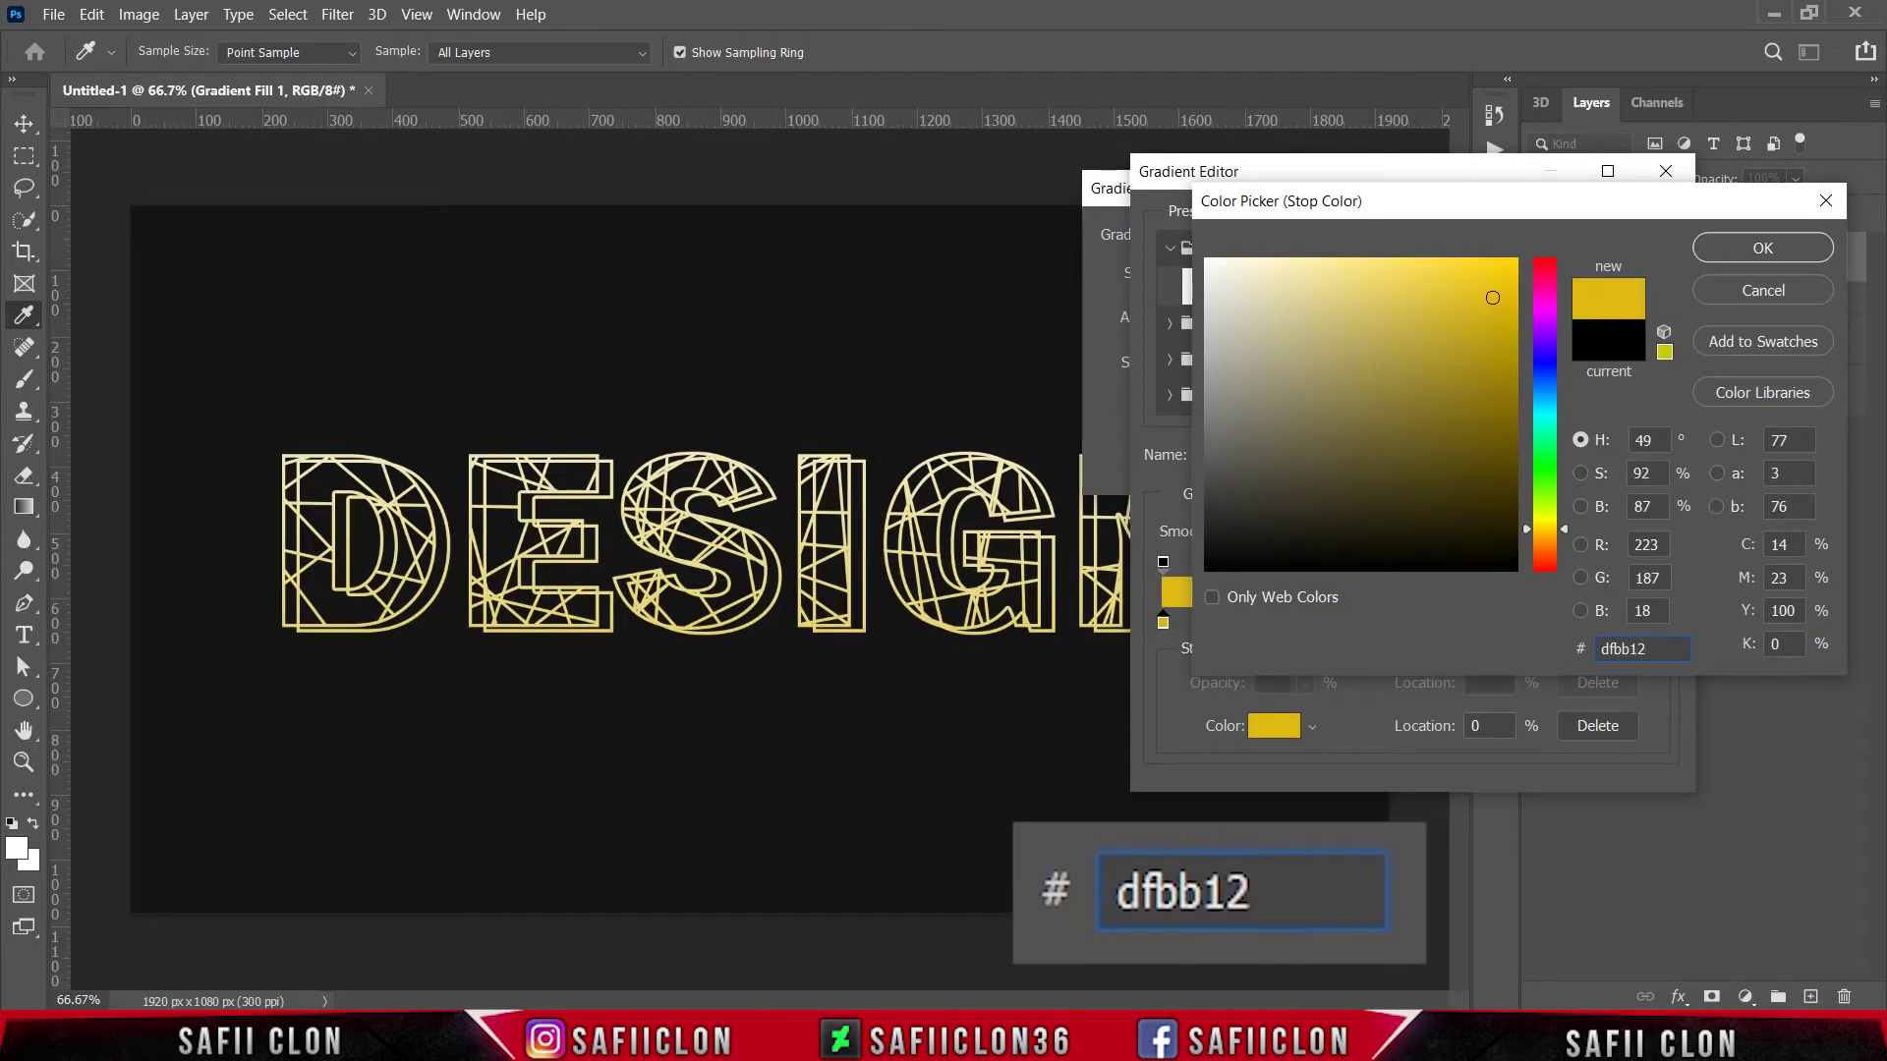
{"action": "left_click", "coordinate": [1732, 246]}
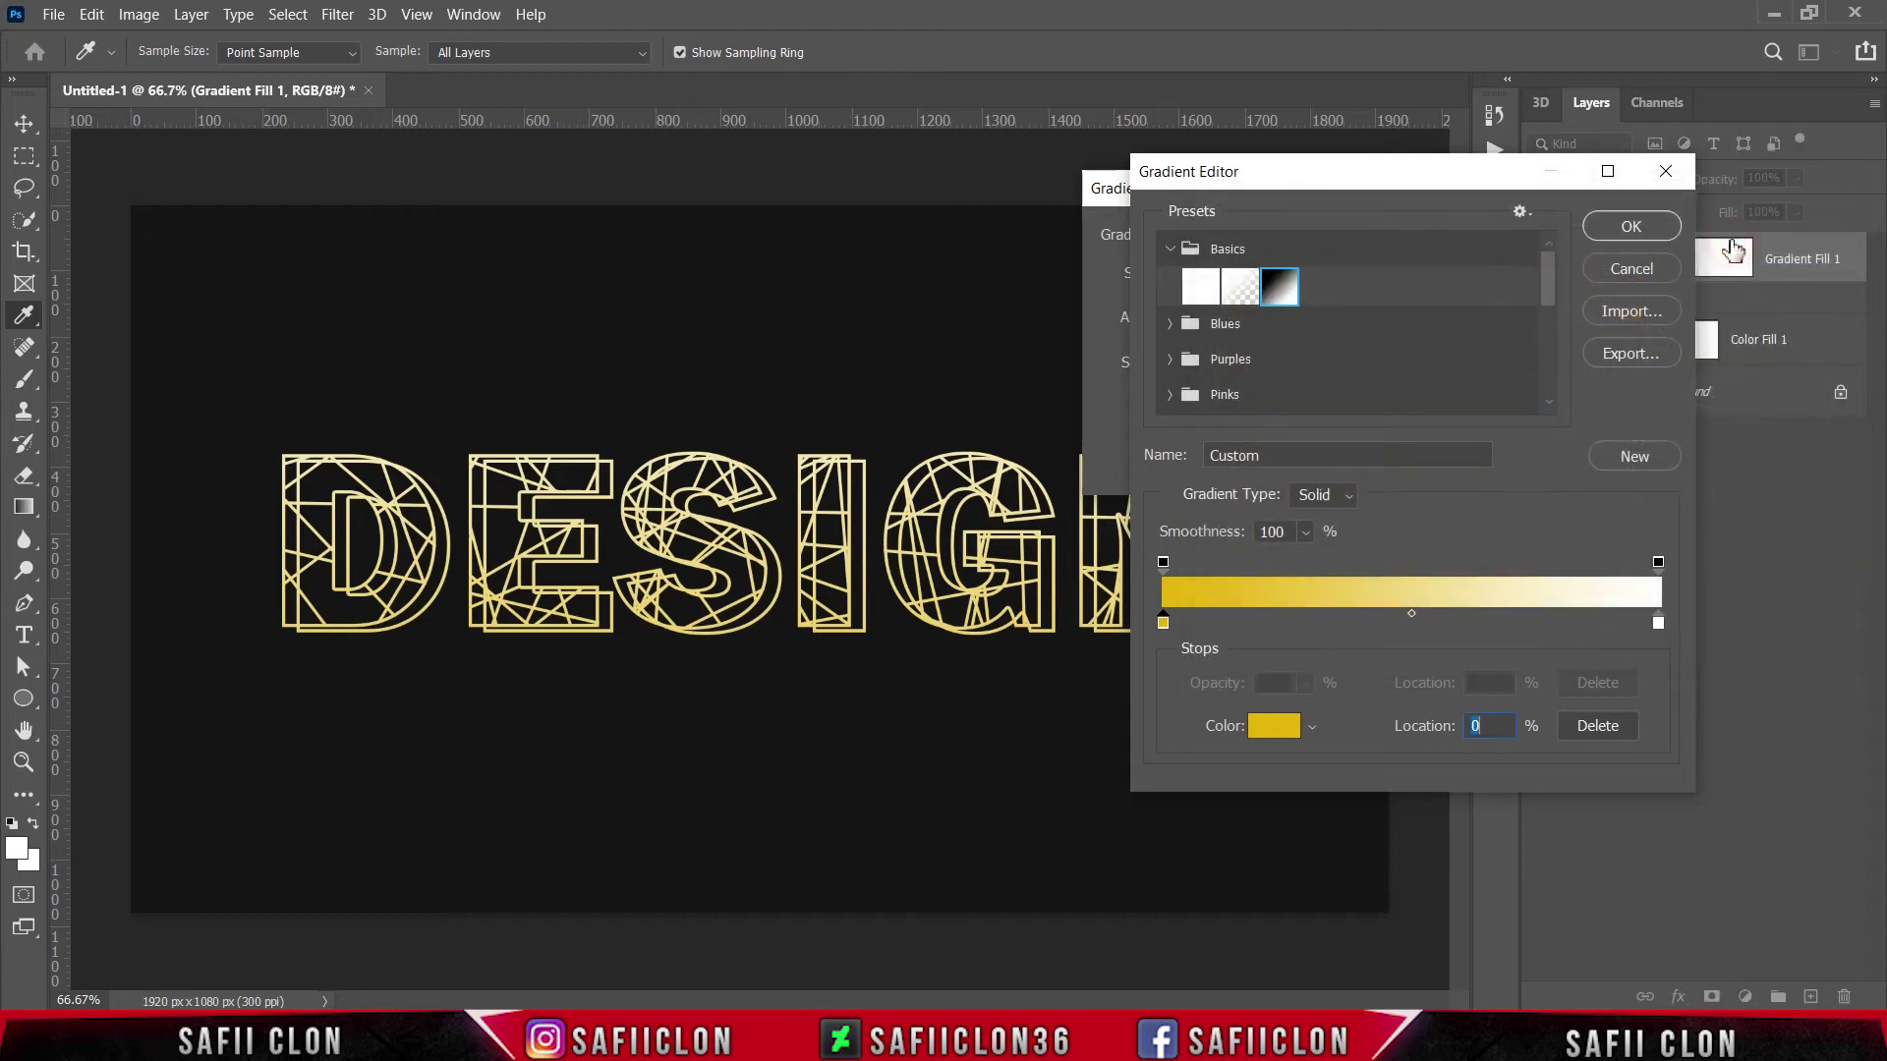
- Set the gradient's right stop to pink #ff0f6f and accept the gradient
{"action": "left_click", "coordinate": [1660, 624]}
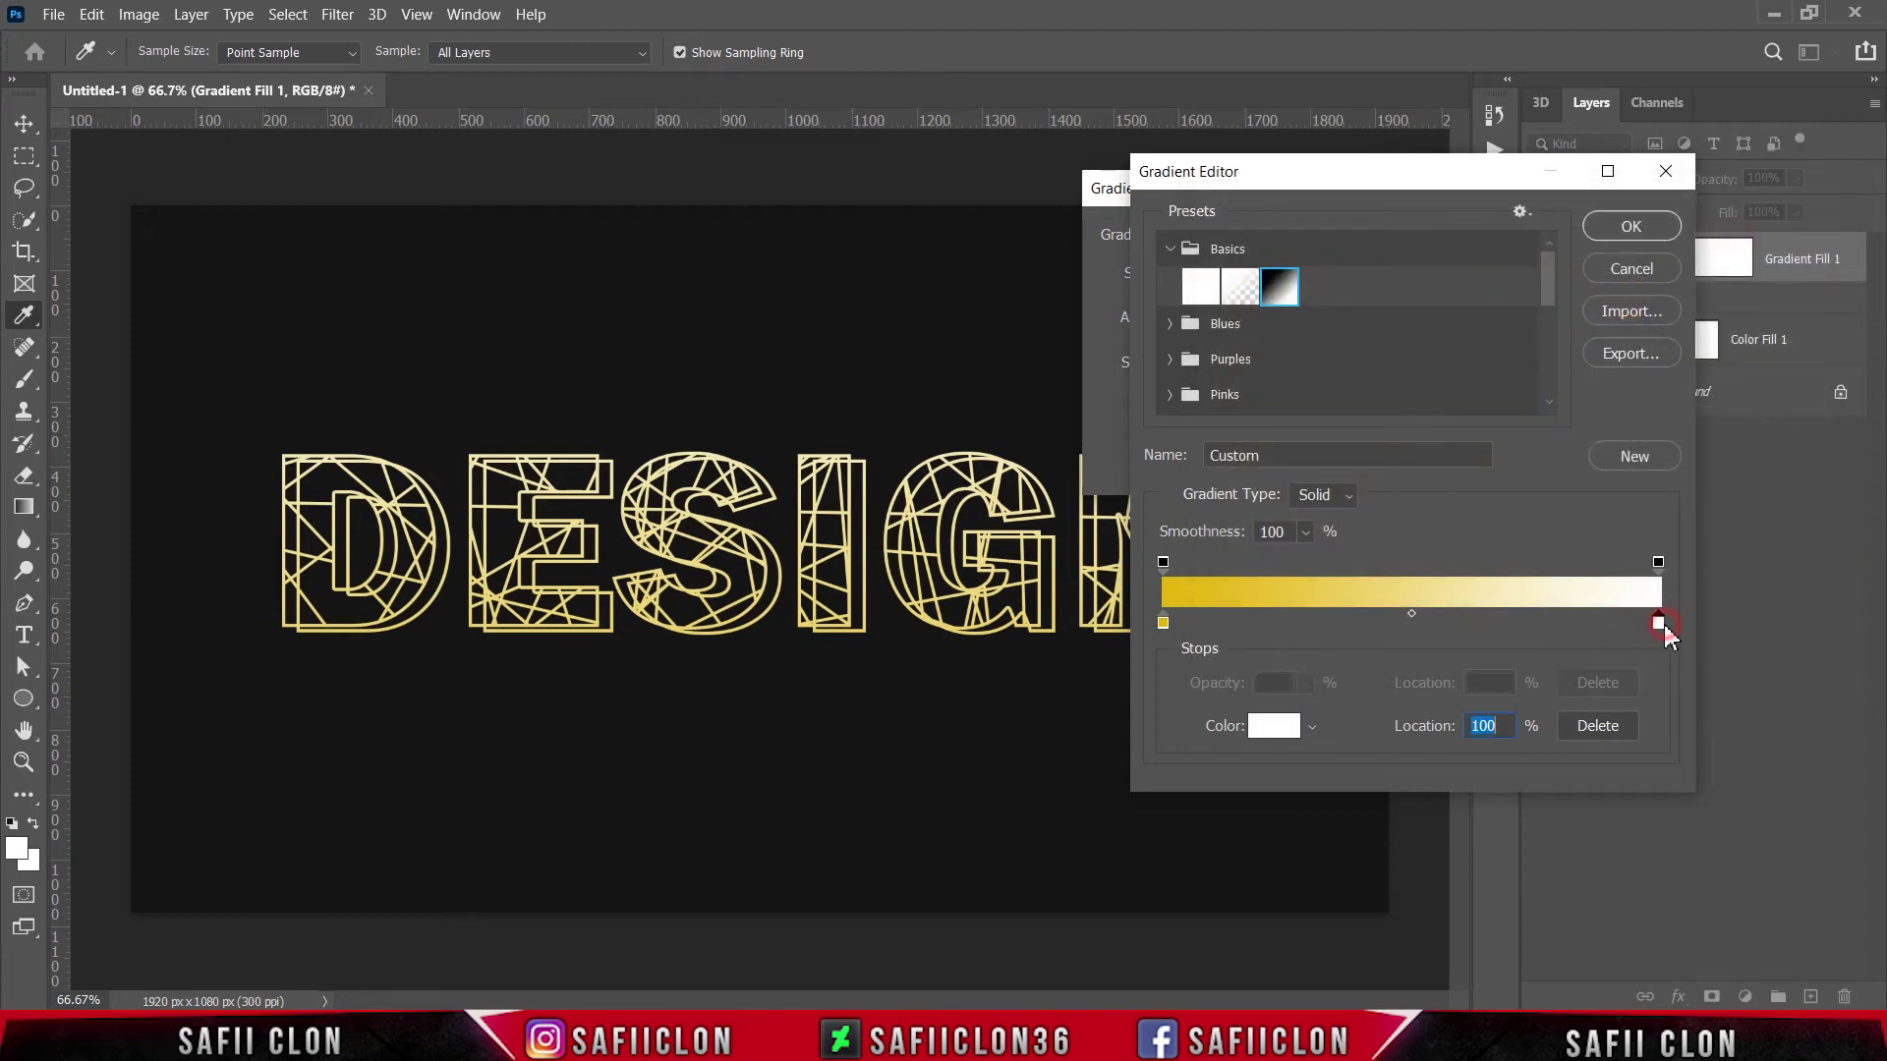
{"action": "left_click", "coordinate": [1282, 728]}
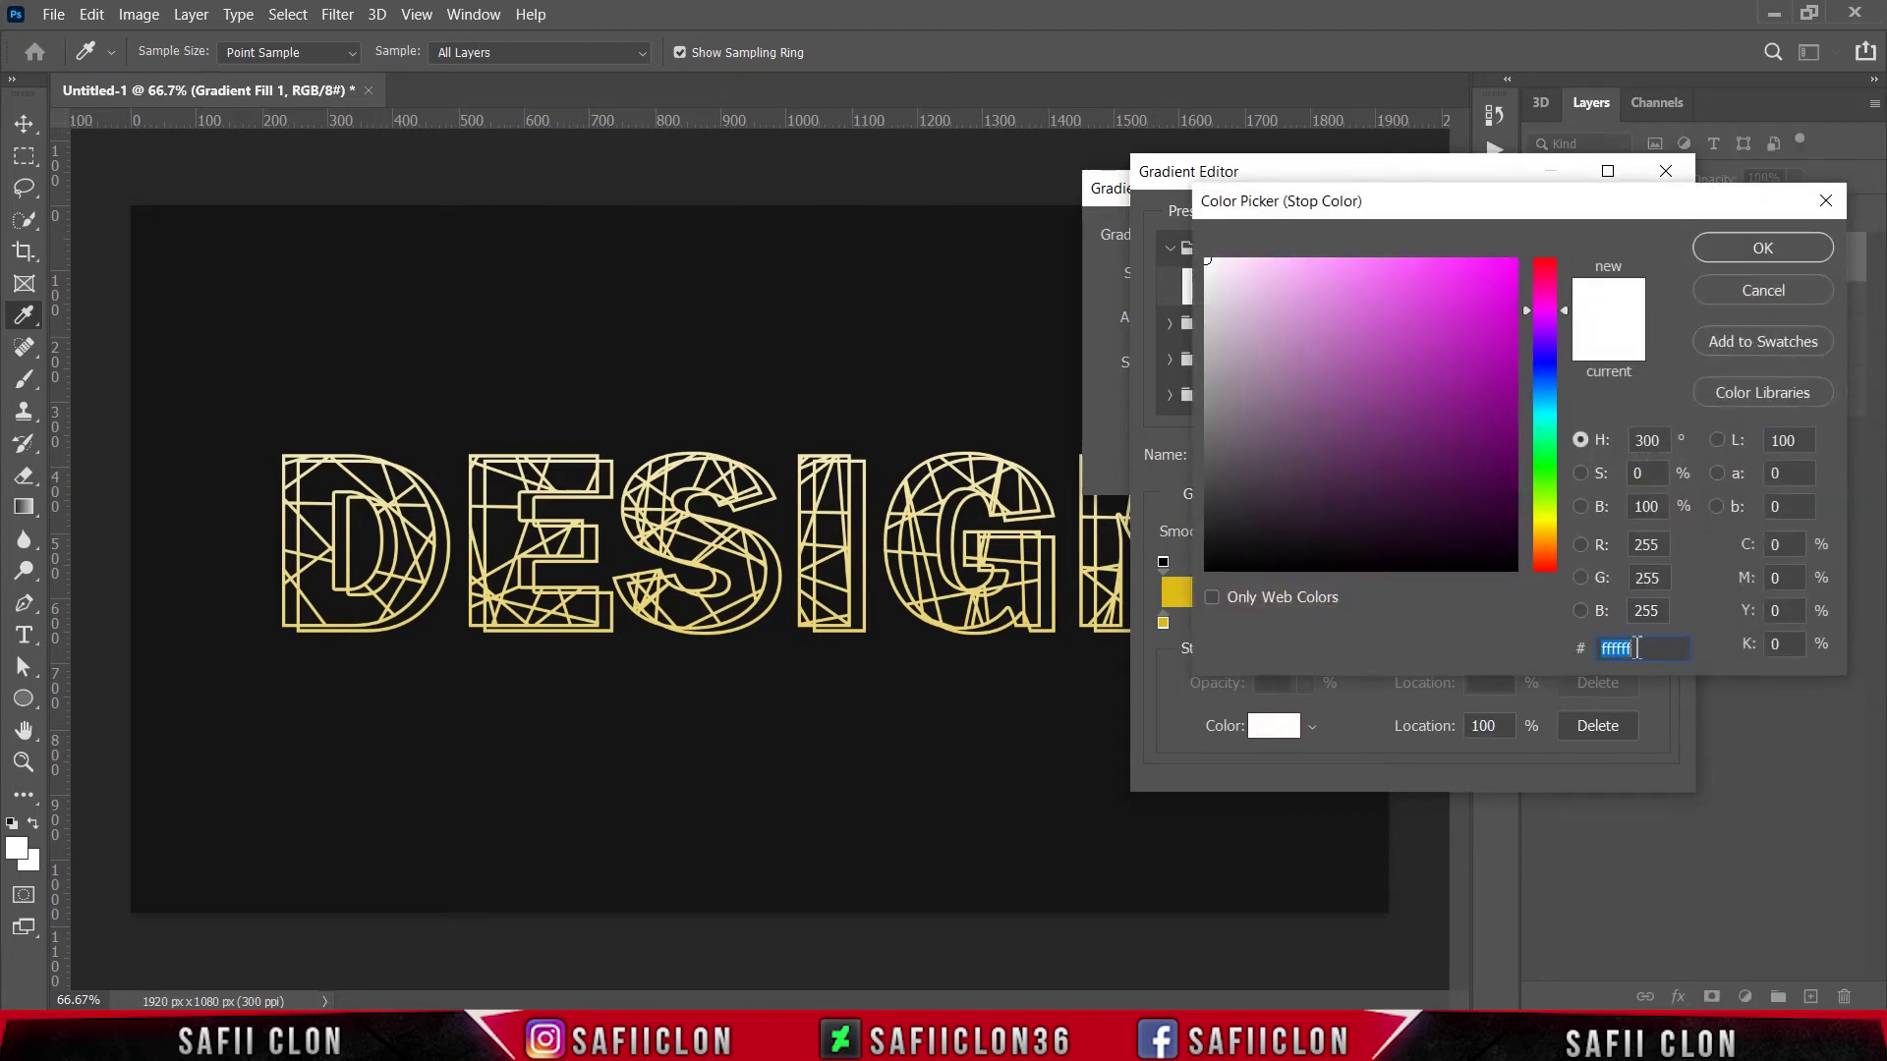
{"action": "left_click", "coordinate": [1641, 649]}
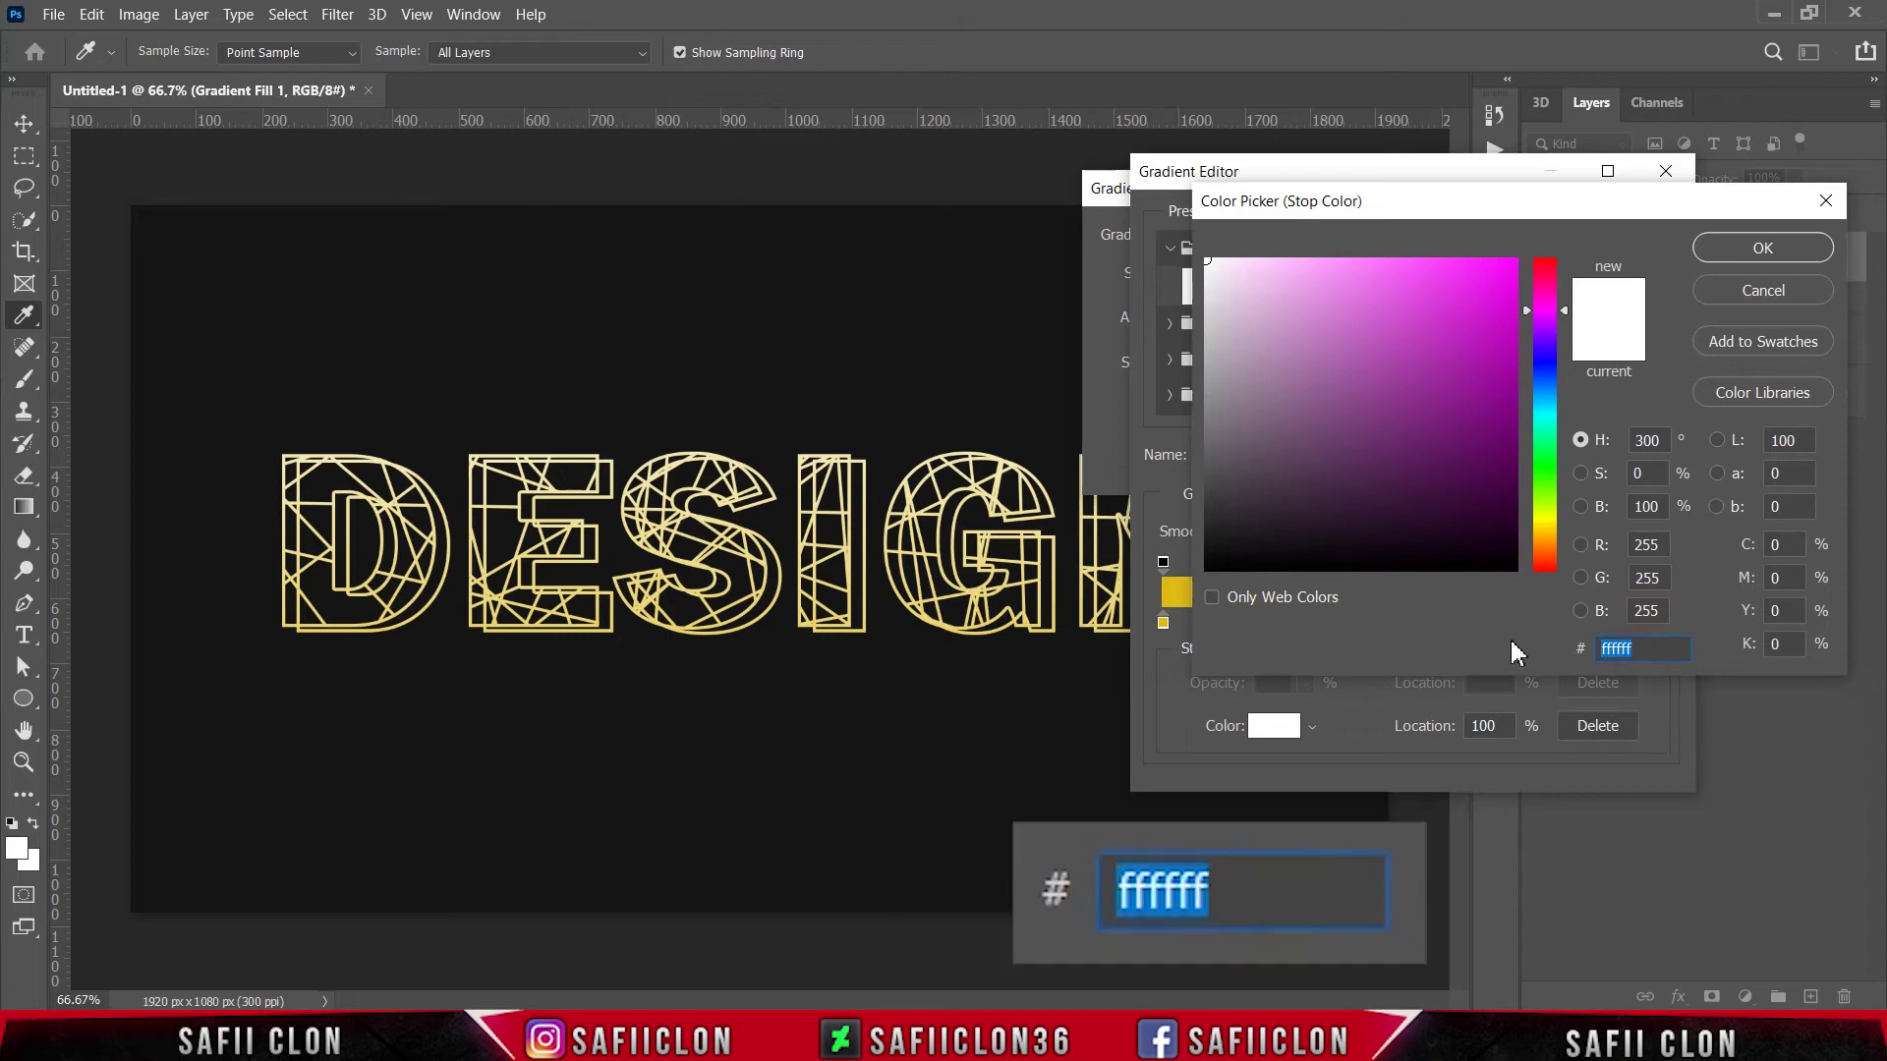
{"action": "type", "text": "ff"}
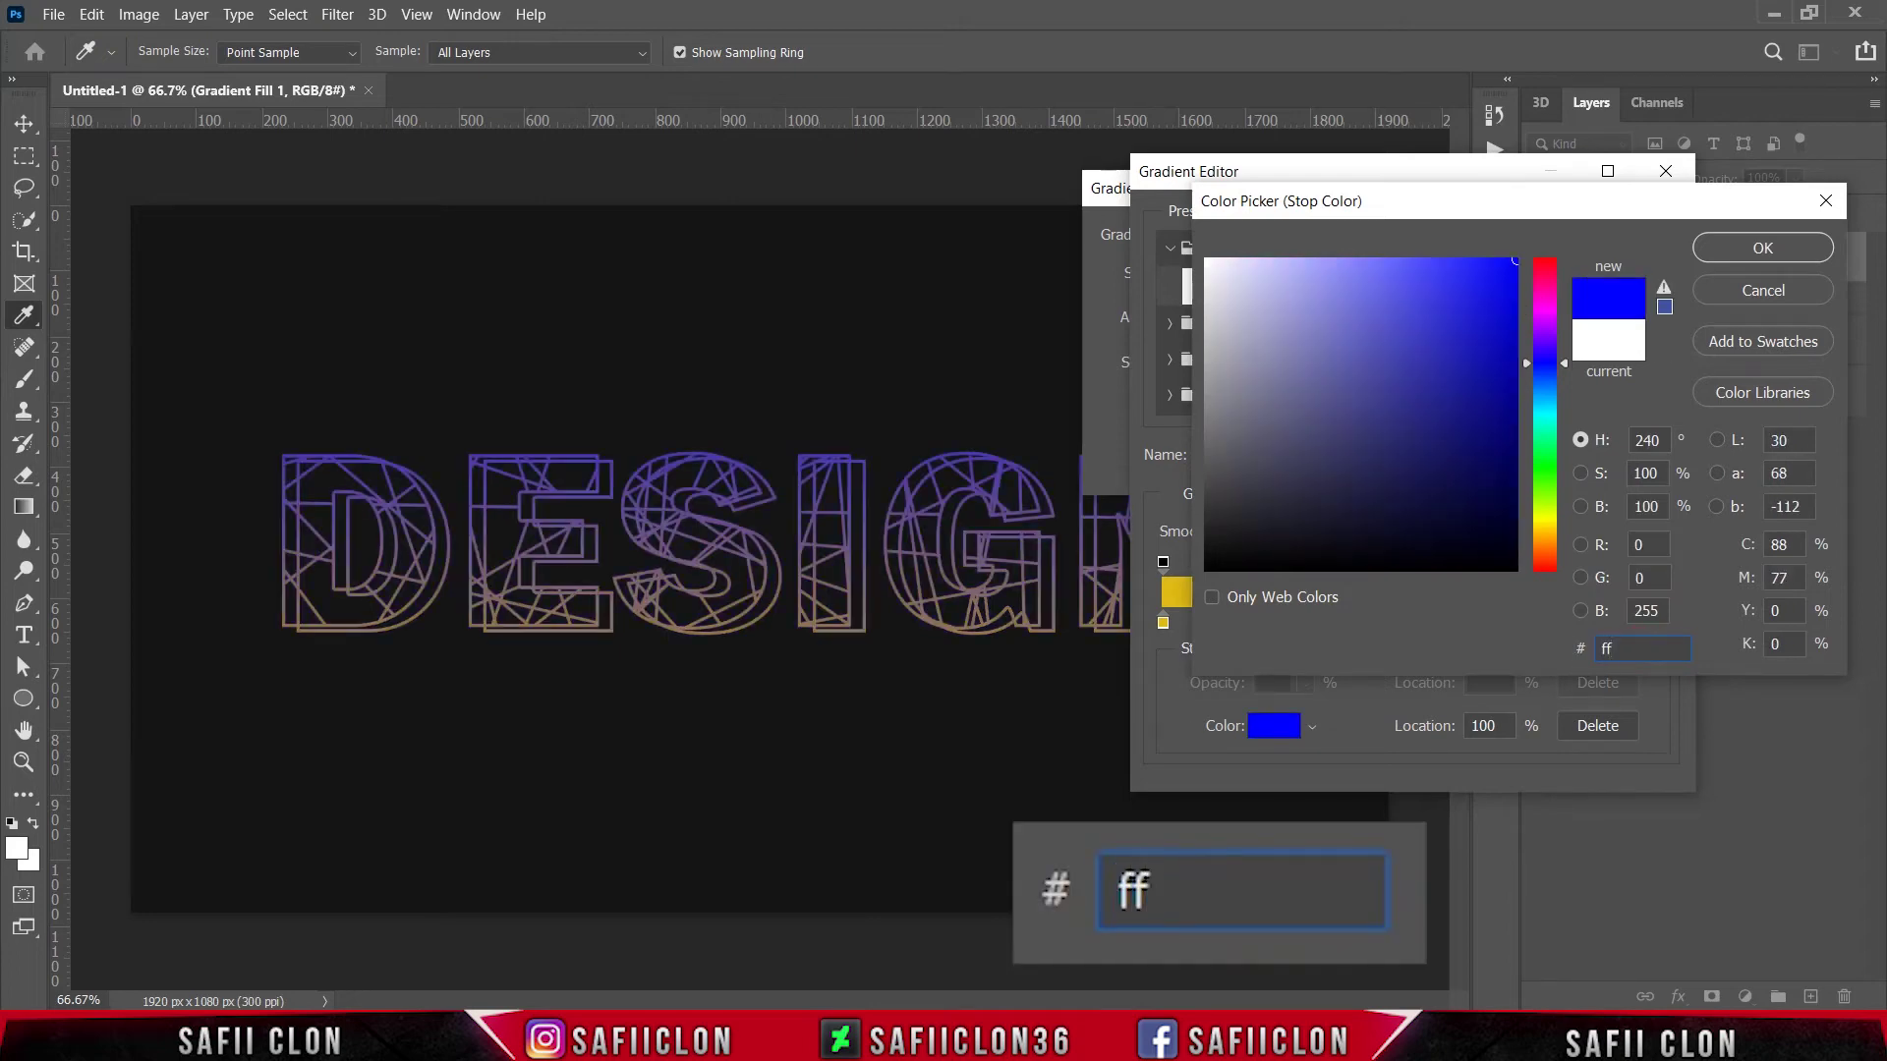
{"action": "type", "text": "0f"}
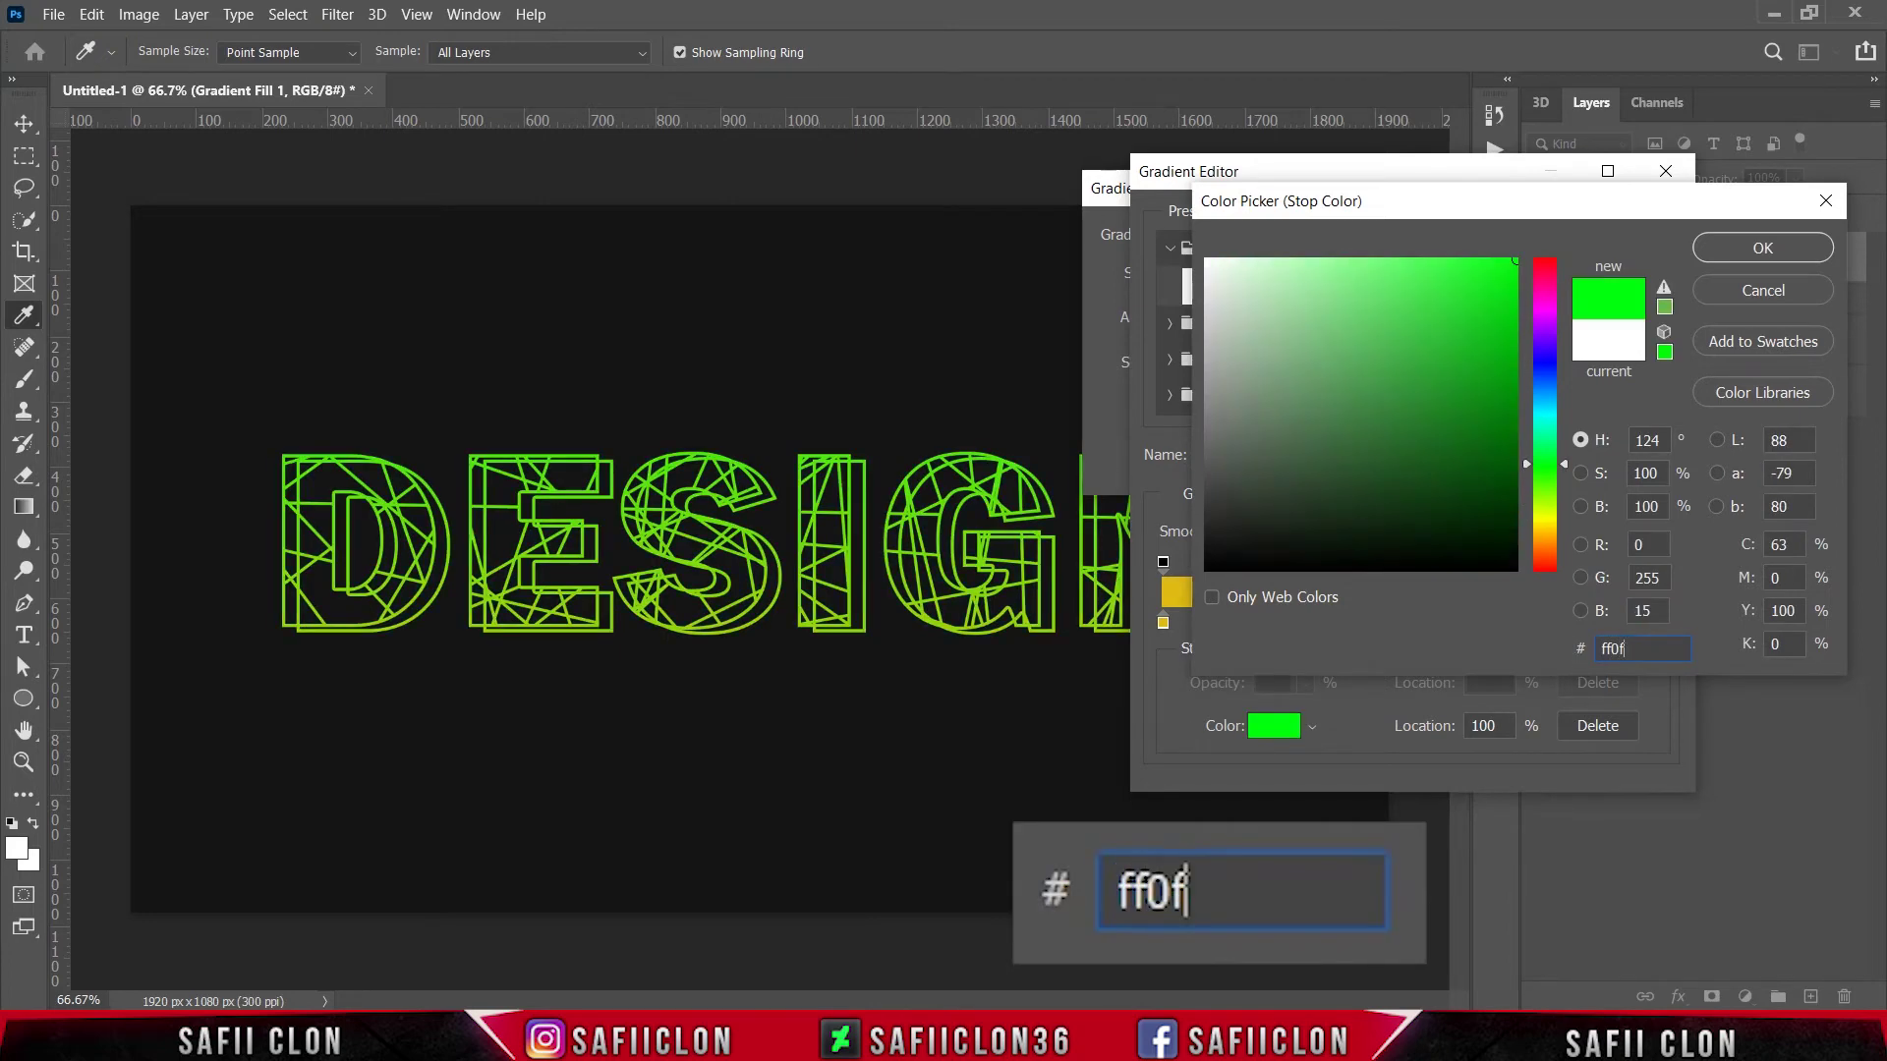
{"action": "type", "text": "6f"}
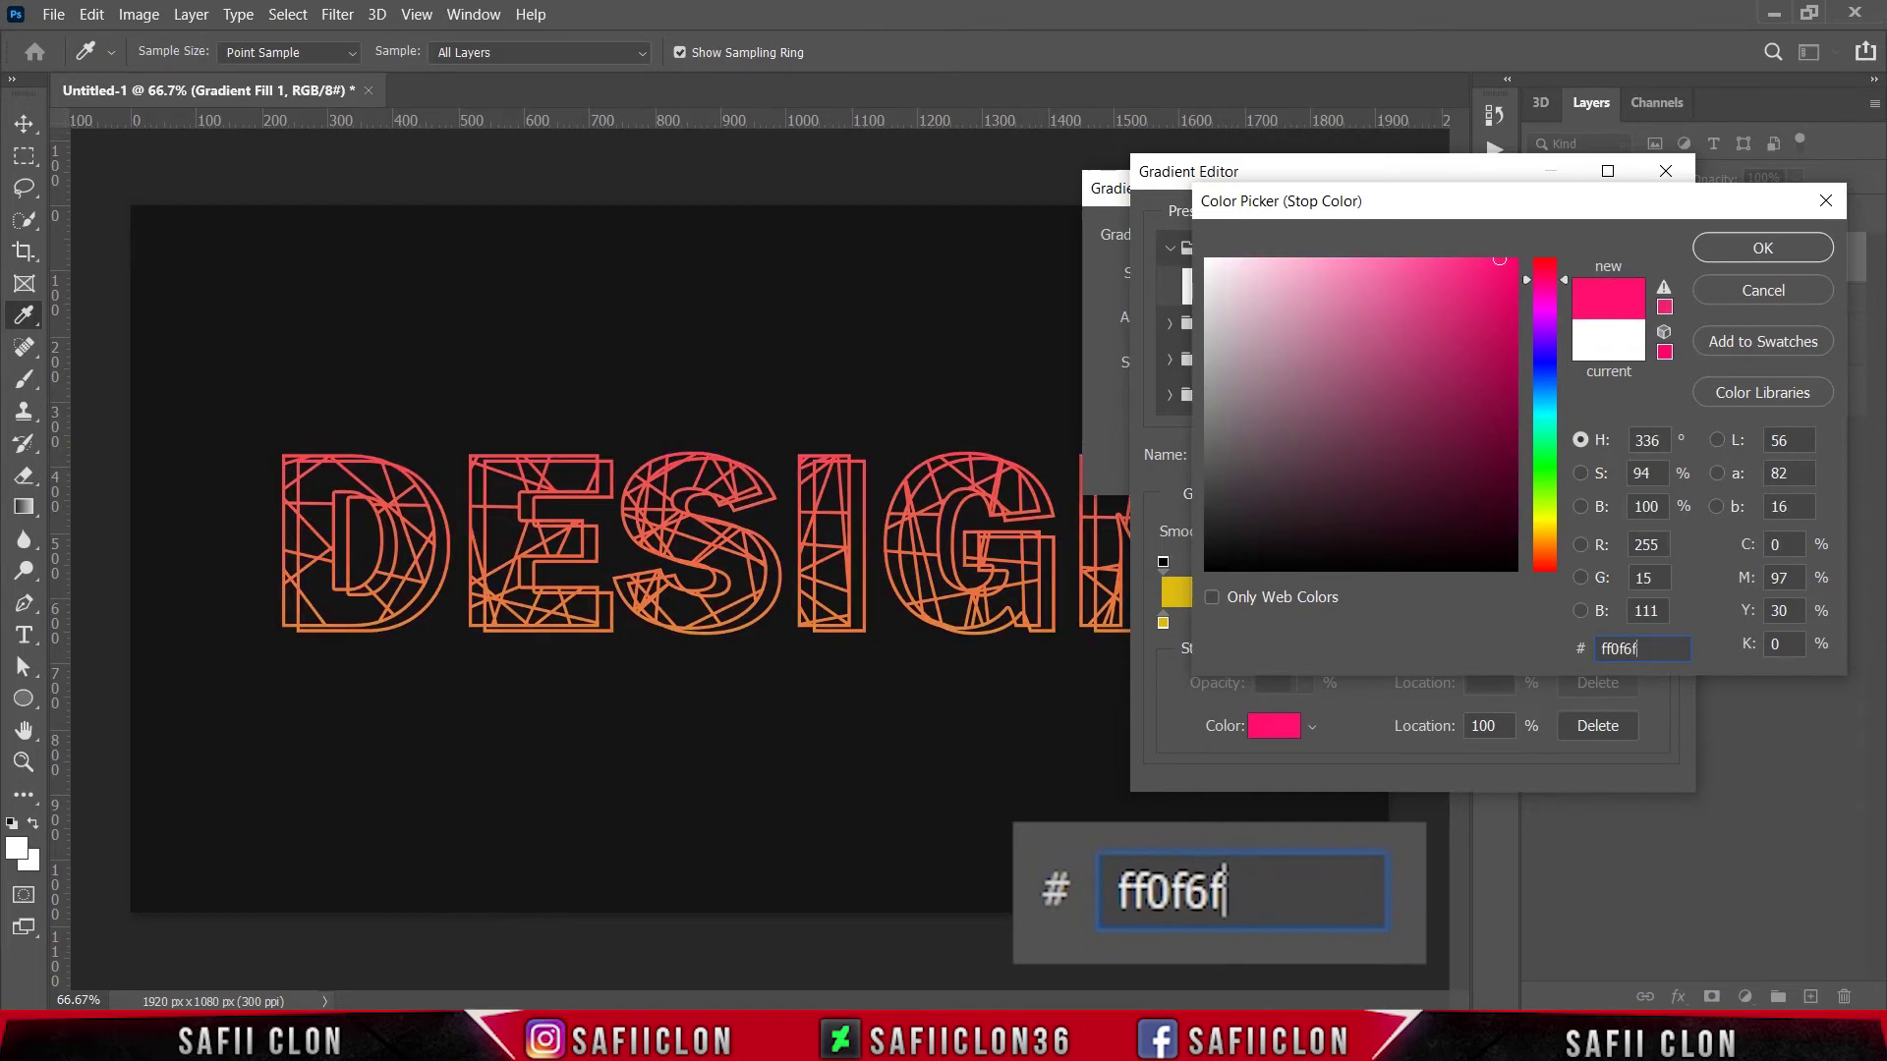
{"action": "left_click", "coordinate": [1763, 248]}
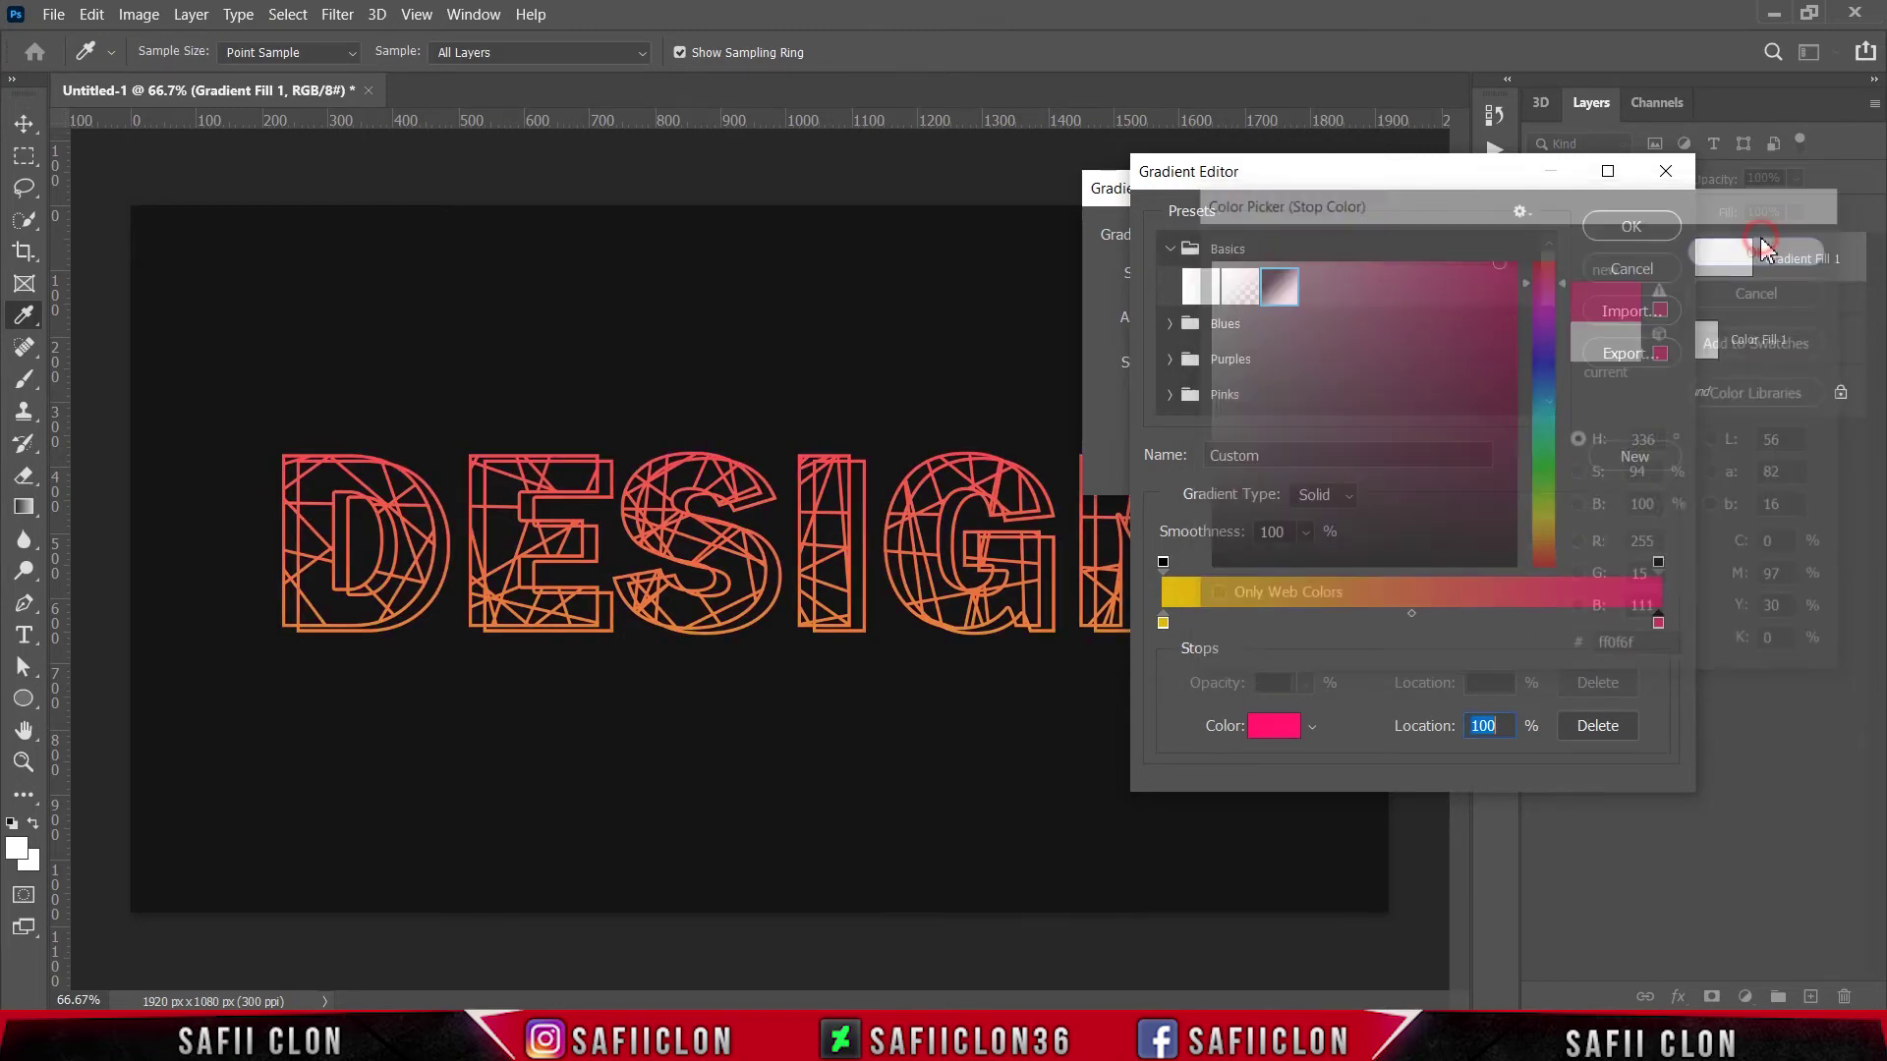
{"action": "left_click", "coordinate": [1634, 227]}
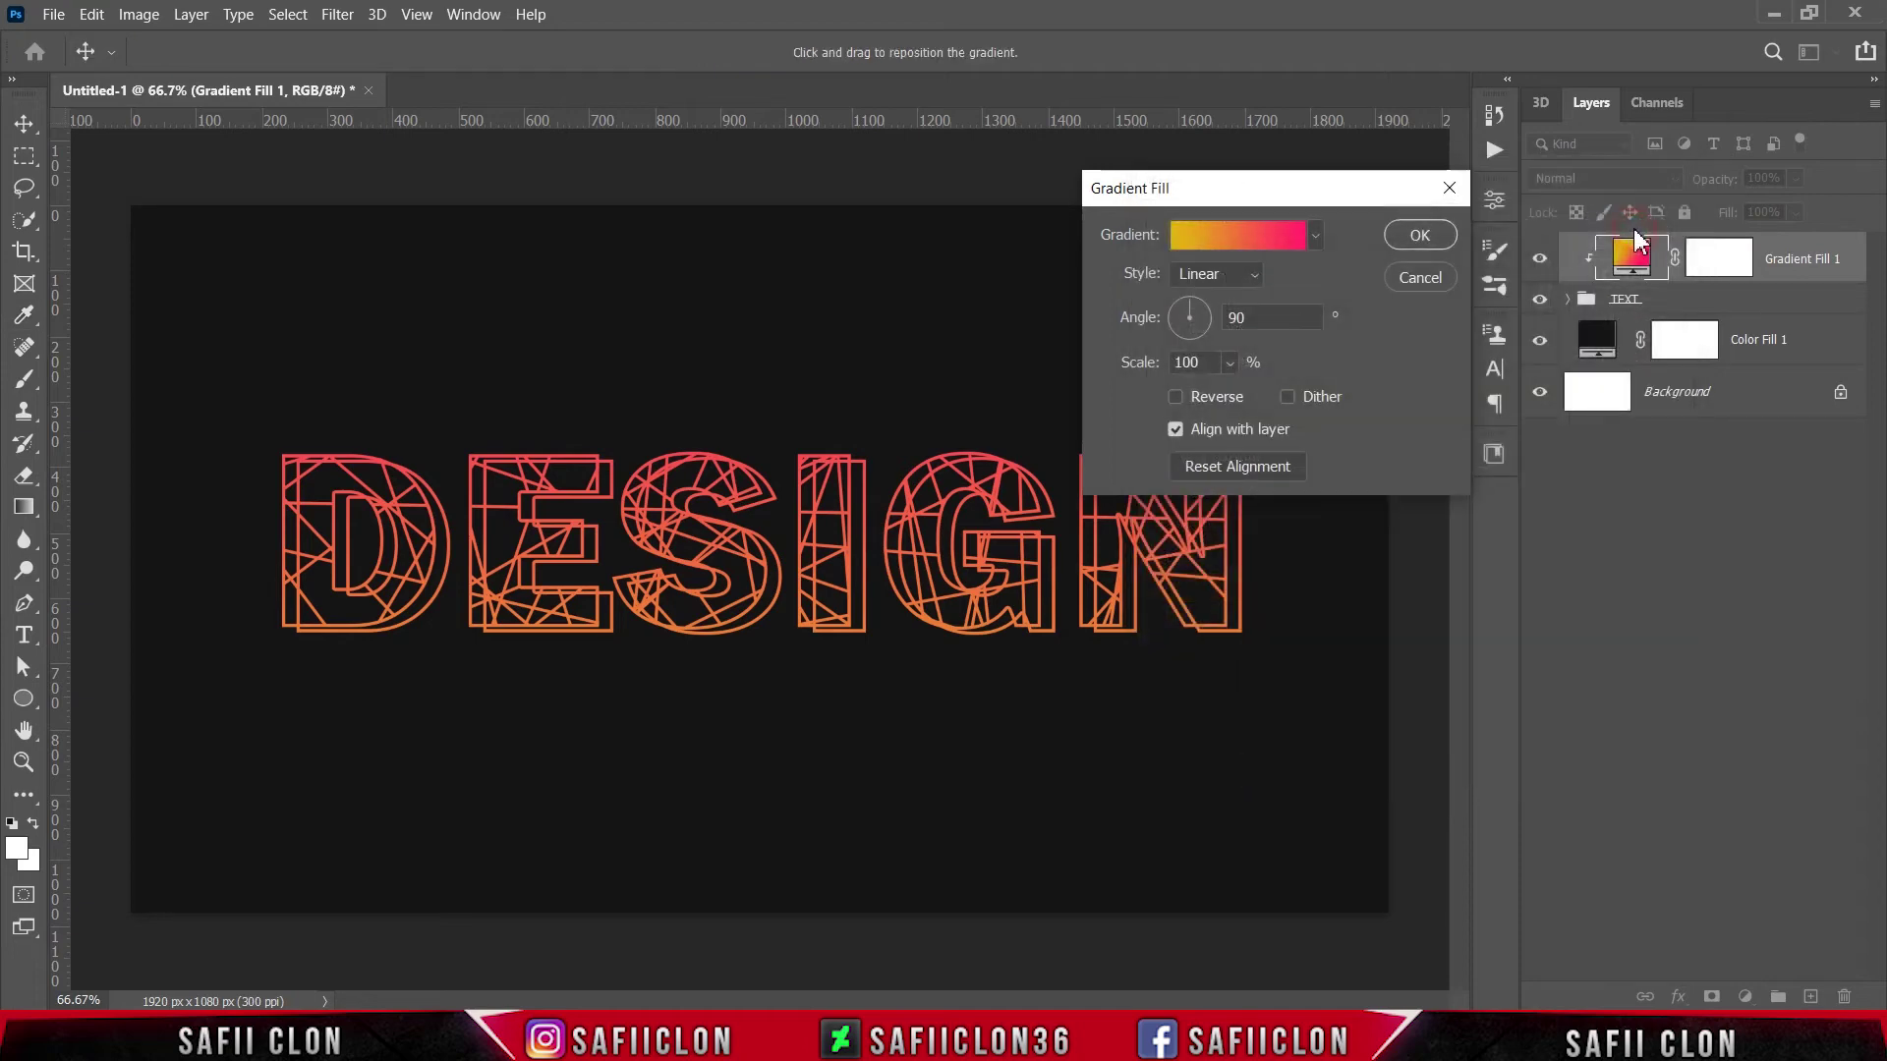
- Keep the Linear gradient style and set the gradient angle to 124.77°
{"action": "left_click", "coordinate": [1253, 275]}
{"action": "left_click", "coordinate": [1217, 295]}
{"action": "left_click_drag", "start_coordinate": [1191, 300], "coordinate": [1177, 303]}
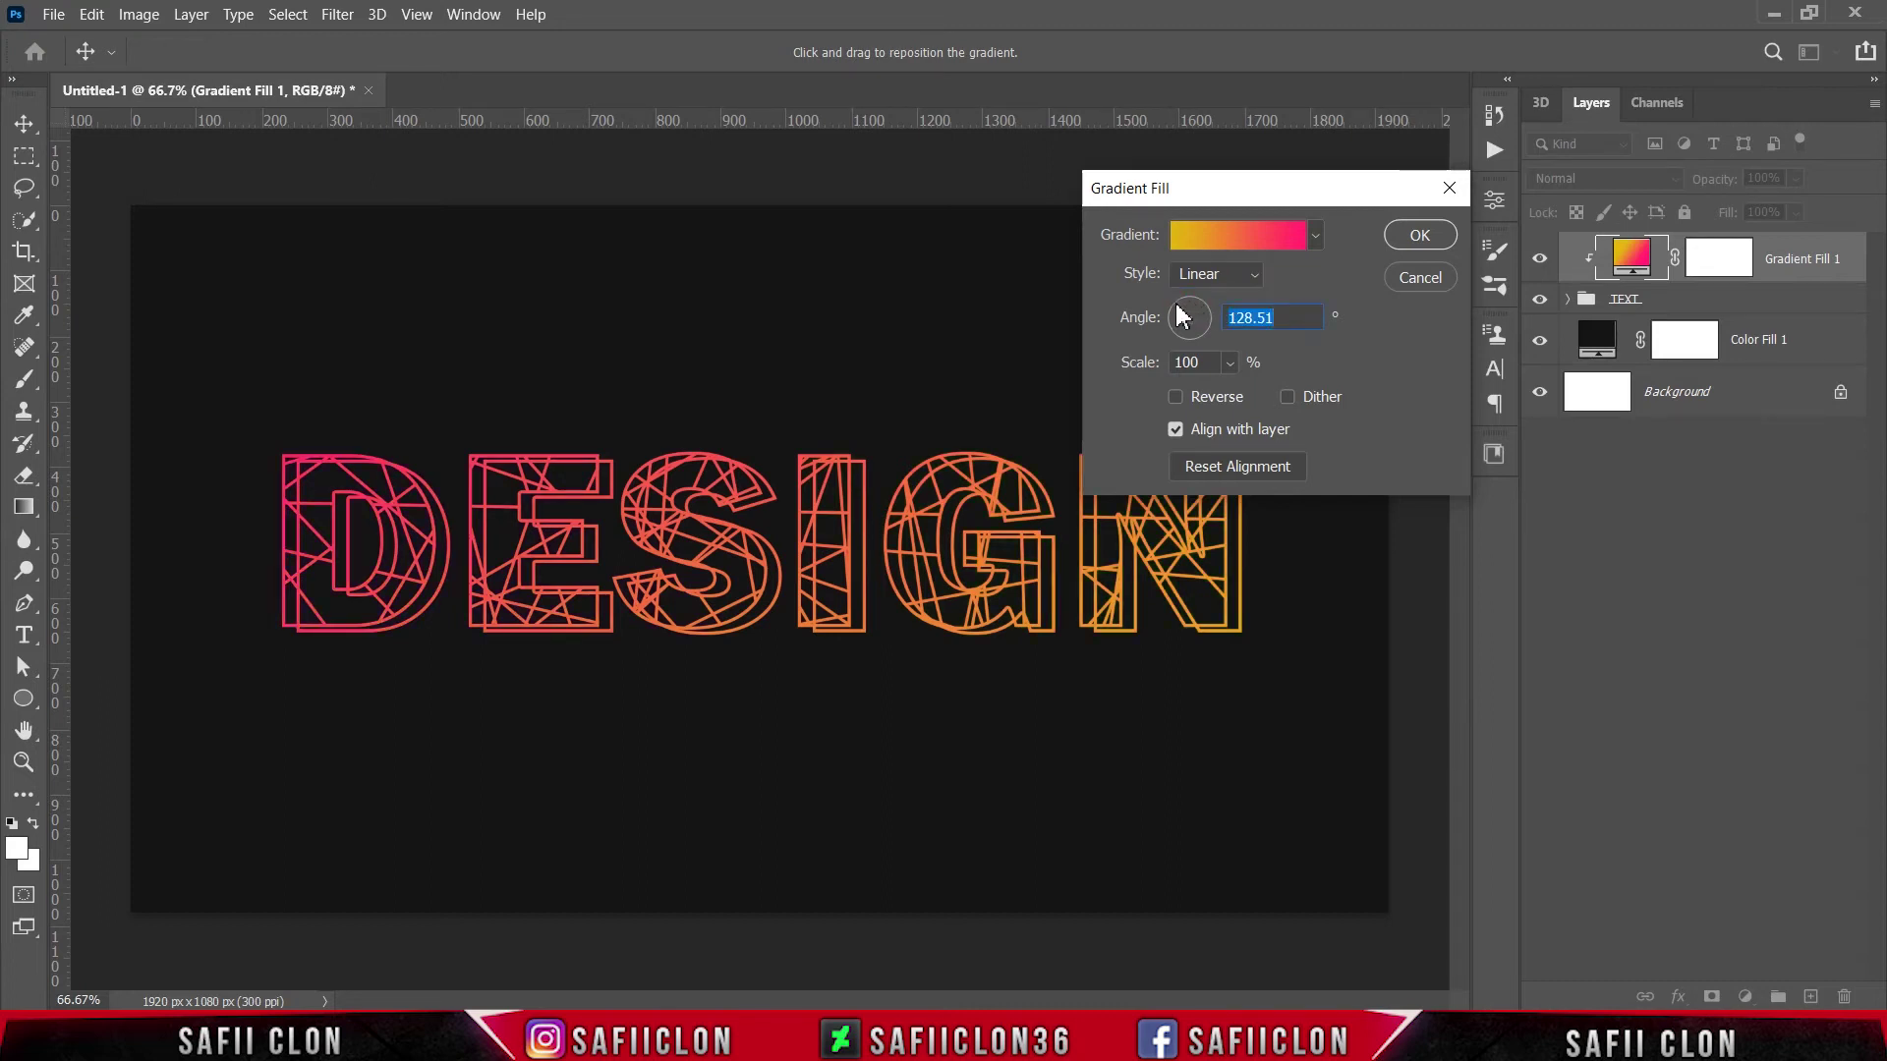
{"action": "left_click_drag", "start_coordinate": [1183, 315], "coordinate": [1186, 317]}
{"action": "left_click", "coordinate": [1185, 312]}
- Reduce the gradient scale to 45% and confirm the Gradient Fill settings
{"action": "left_click", "coordinate": [1230, 362]}
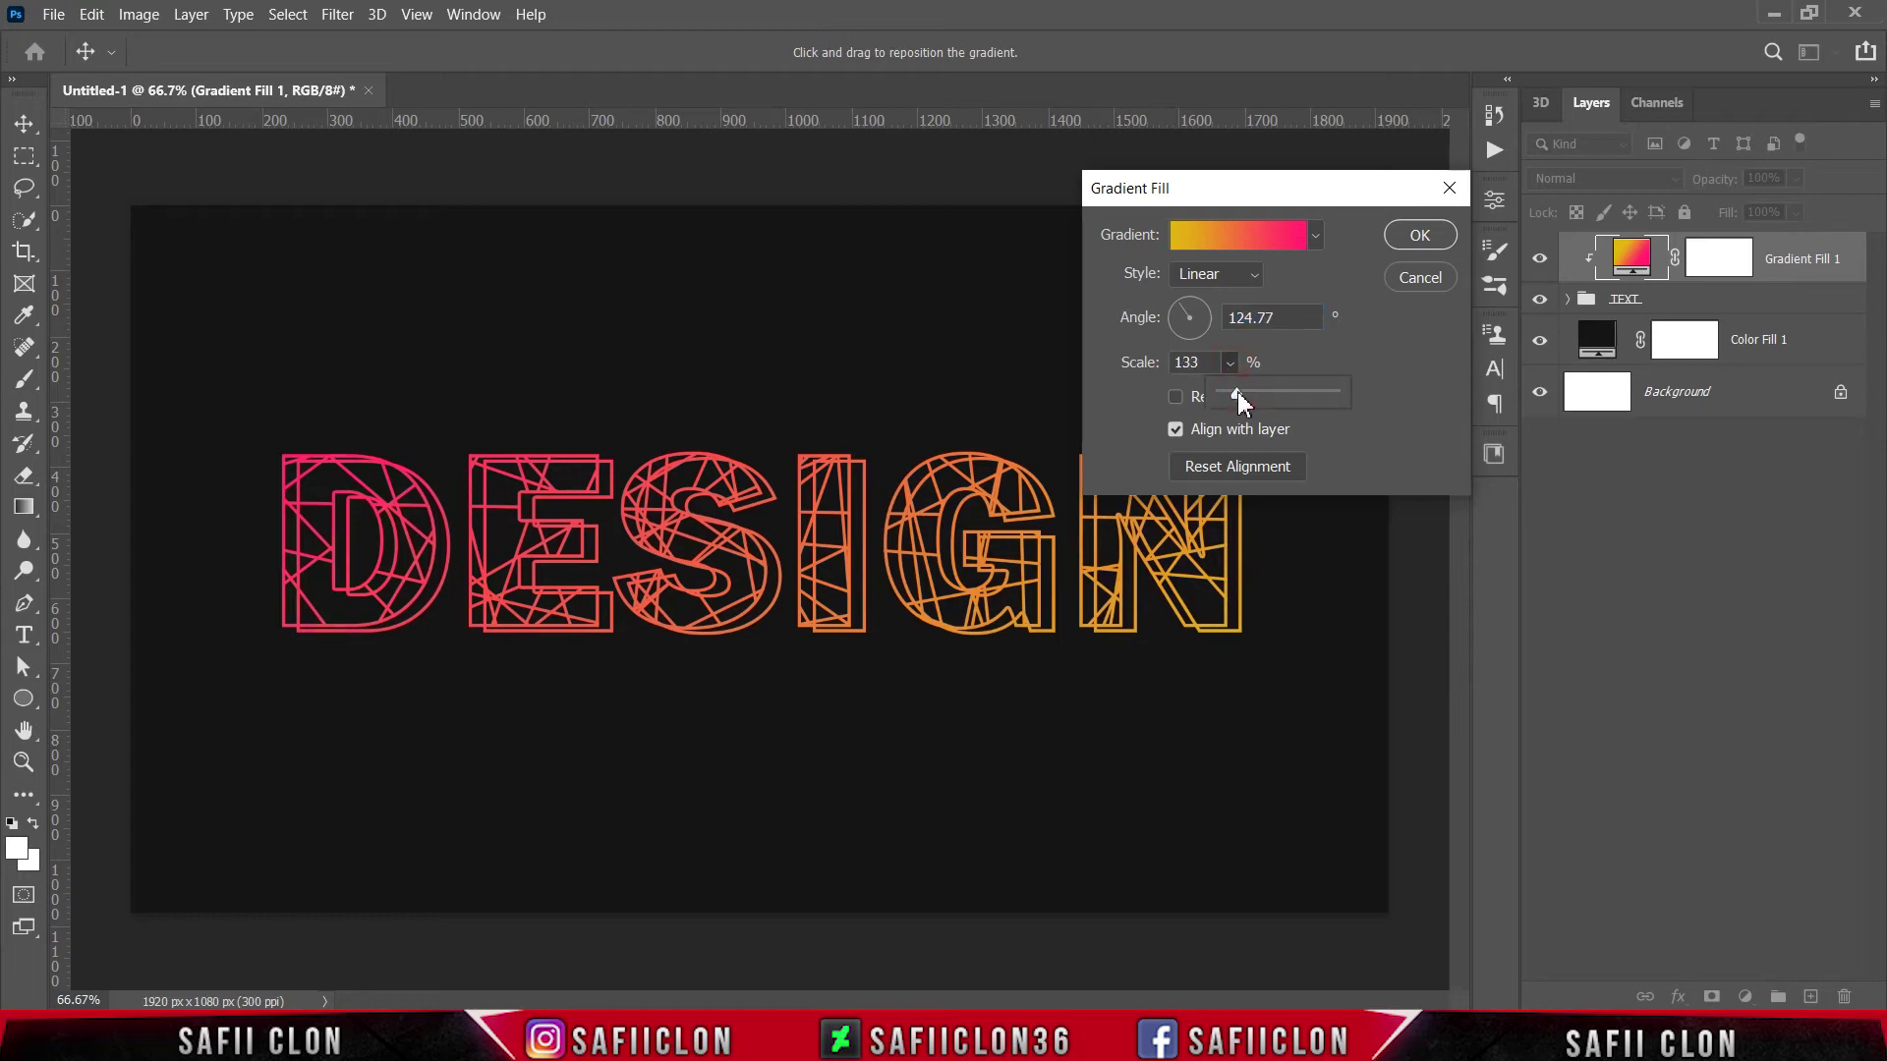
{"action": "left_click_drag", "start_coordinate": [1237, 392], "coordinate": [1231, 391]}
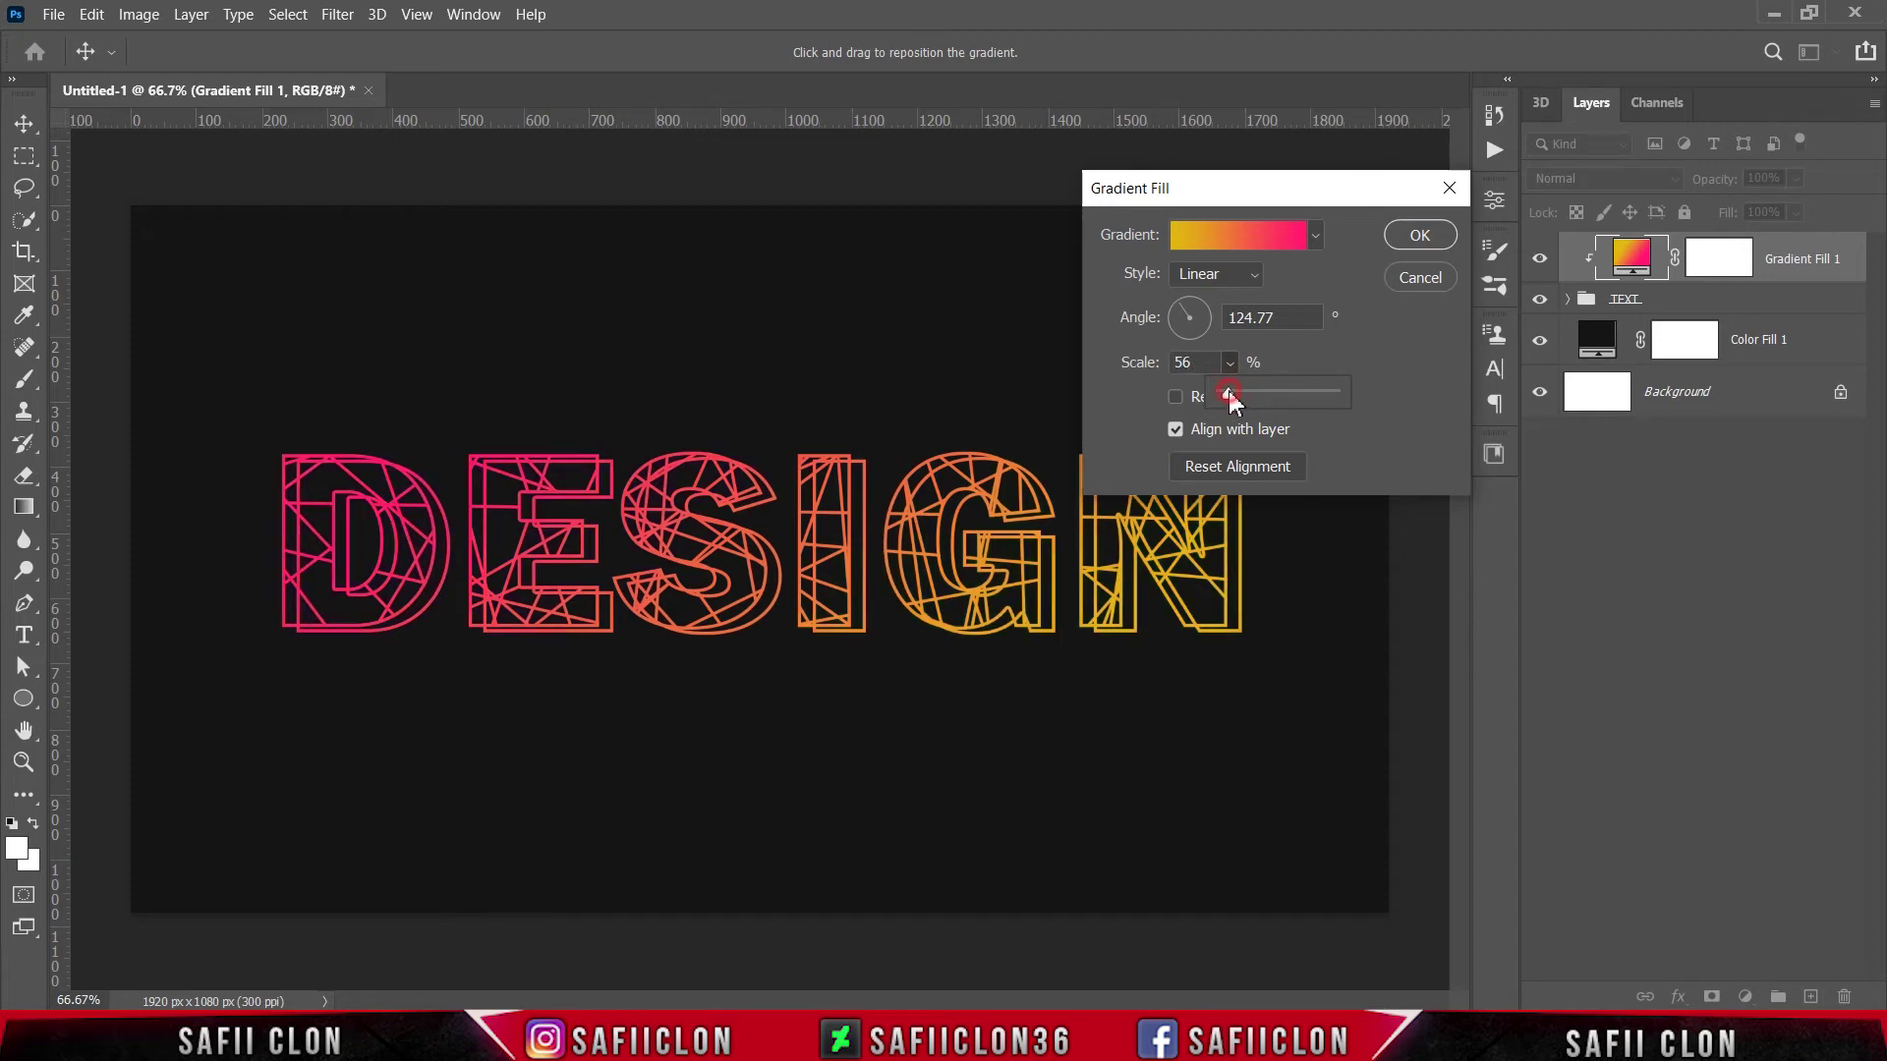
{"action": "left_click_drag", "start_coordinate": [1229, 391], "coordinate": [1226, 391]}
{"action": "left_click", "coordinate": [1418, 245]}
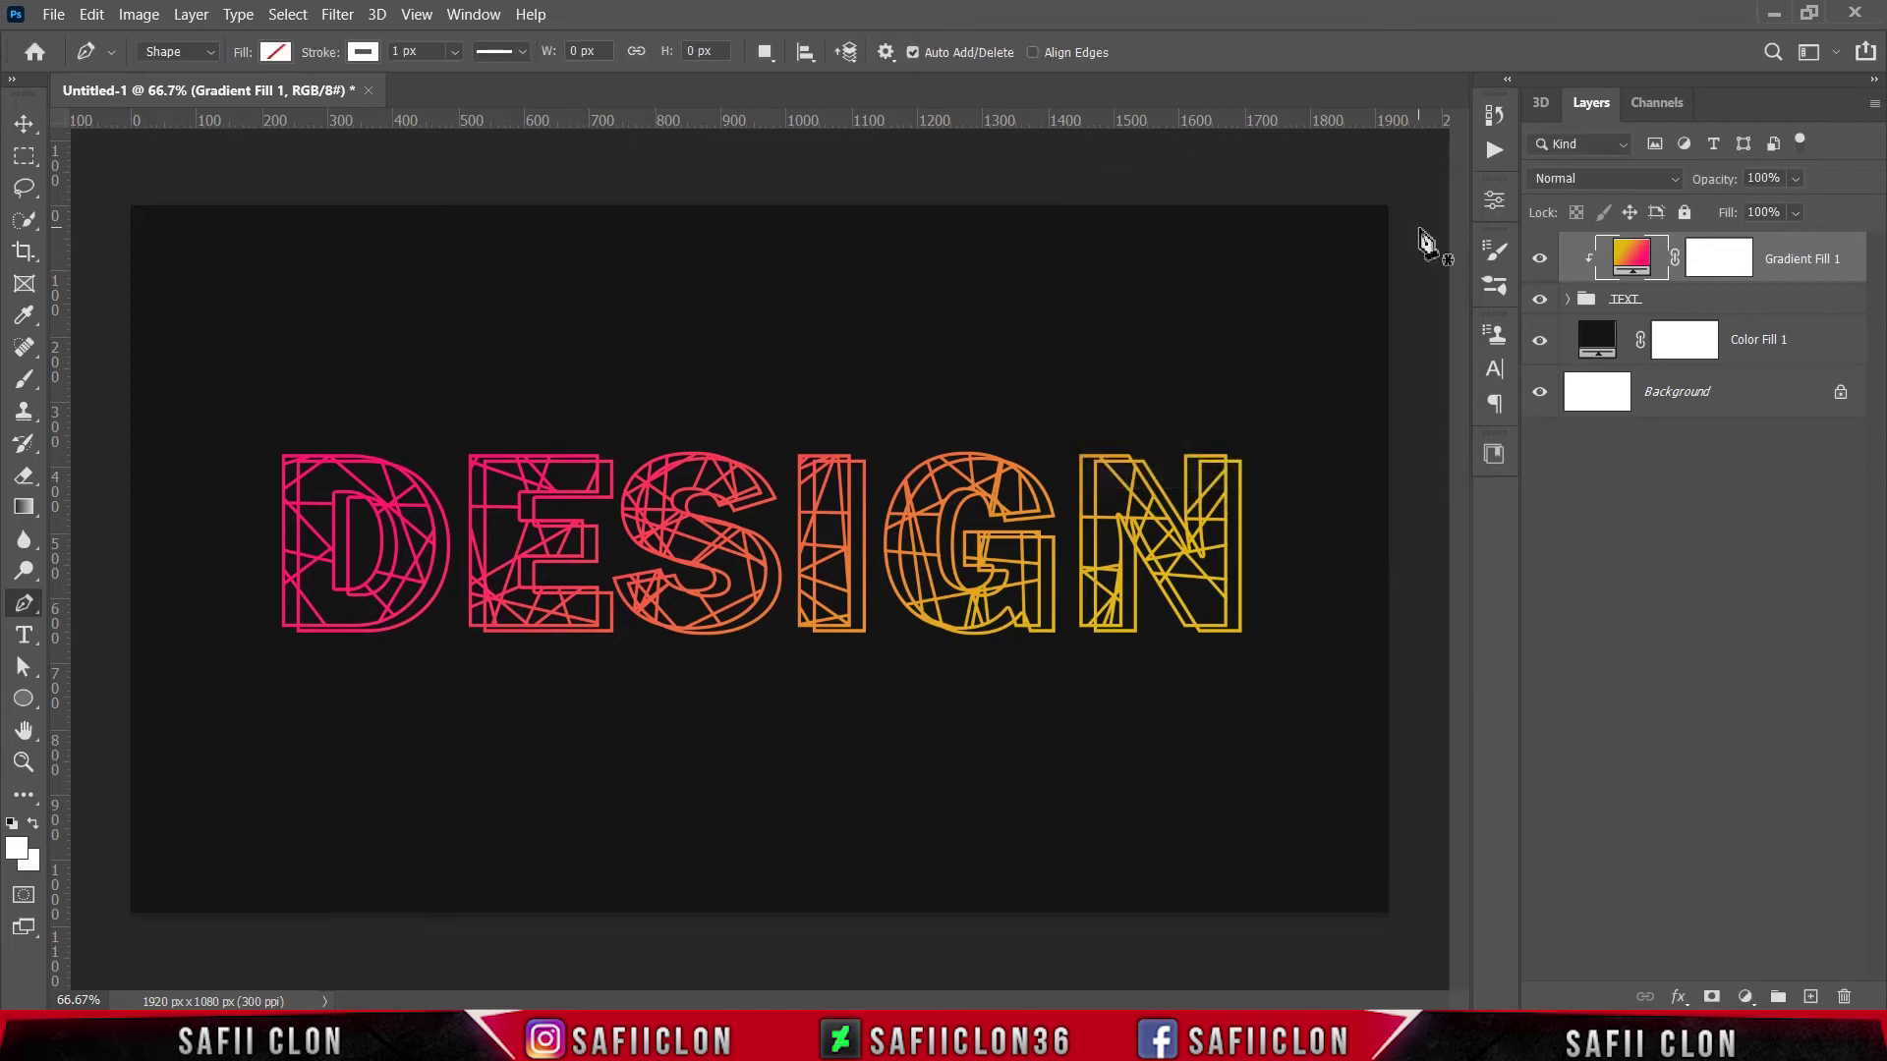
- Toggle Gradient Fill 1's visibility to compare, then expand TEXT and select Shape 1
{"action": "left_click", "coordinate": [1540, 261]}
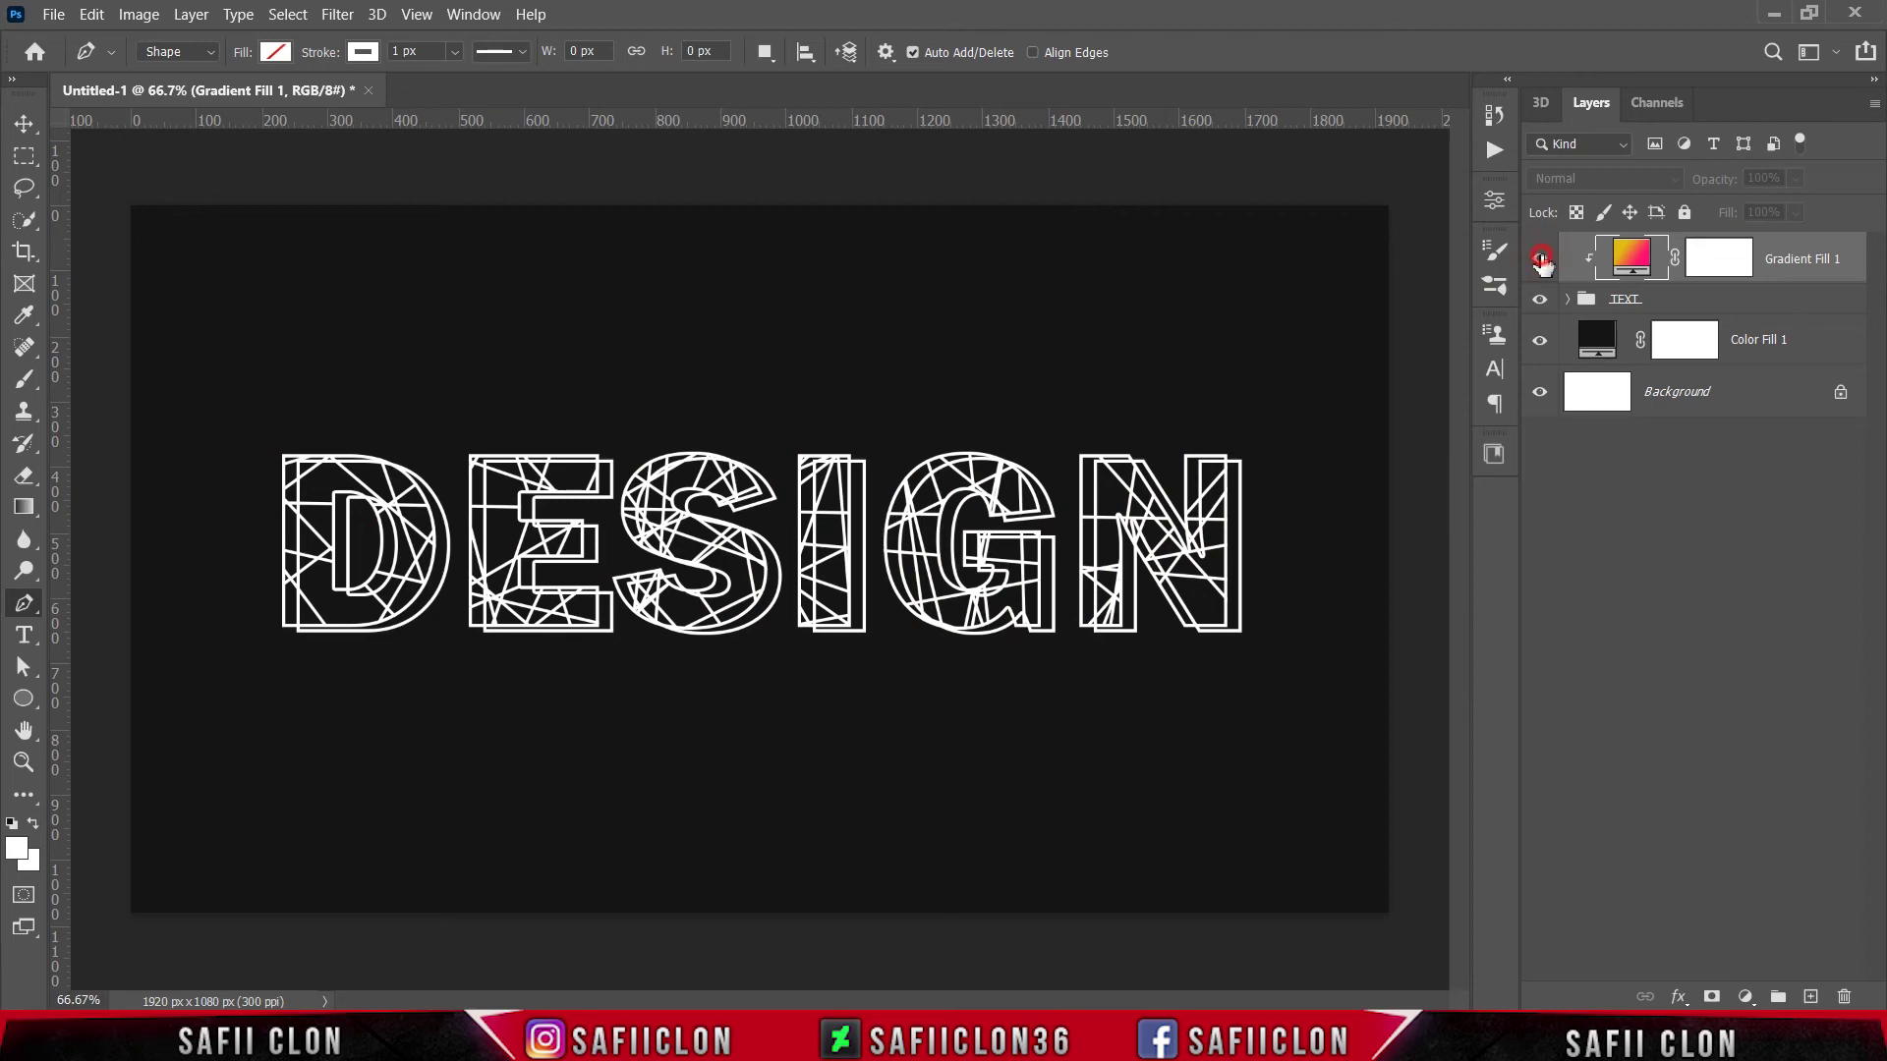
{"action": "left_click", "coordinate": [1540, 260]}
{"action": "left_click", "coordinate": [1540, 260]}
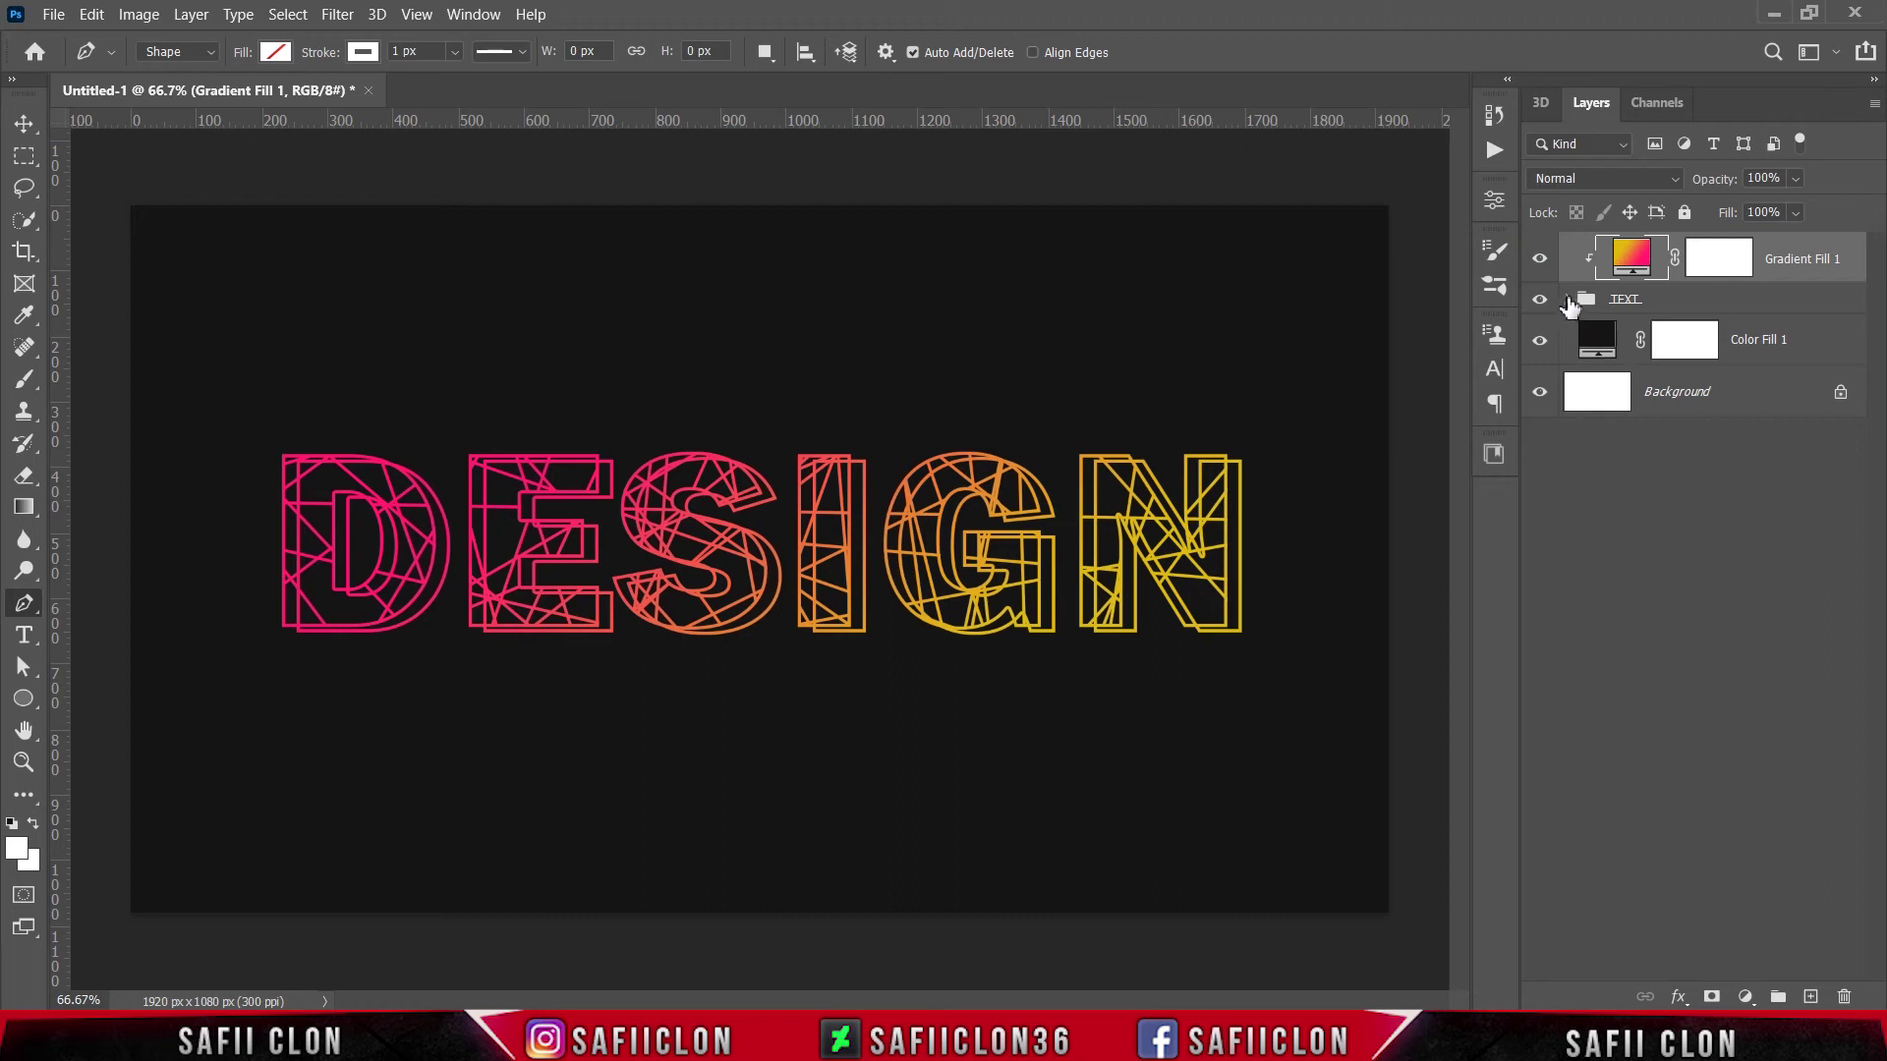
{"action": "left_click", "coordinate": [1568, 300]}
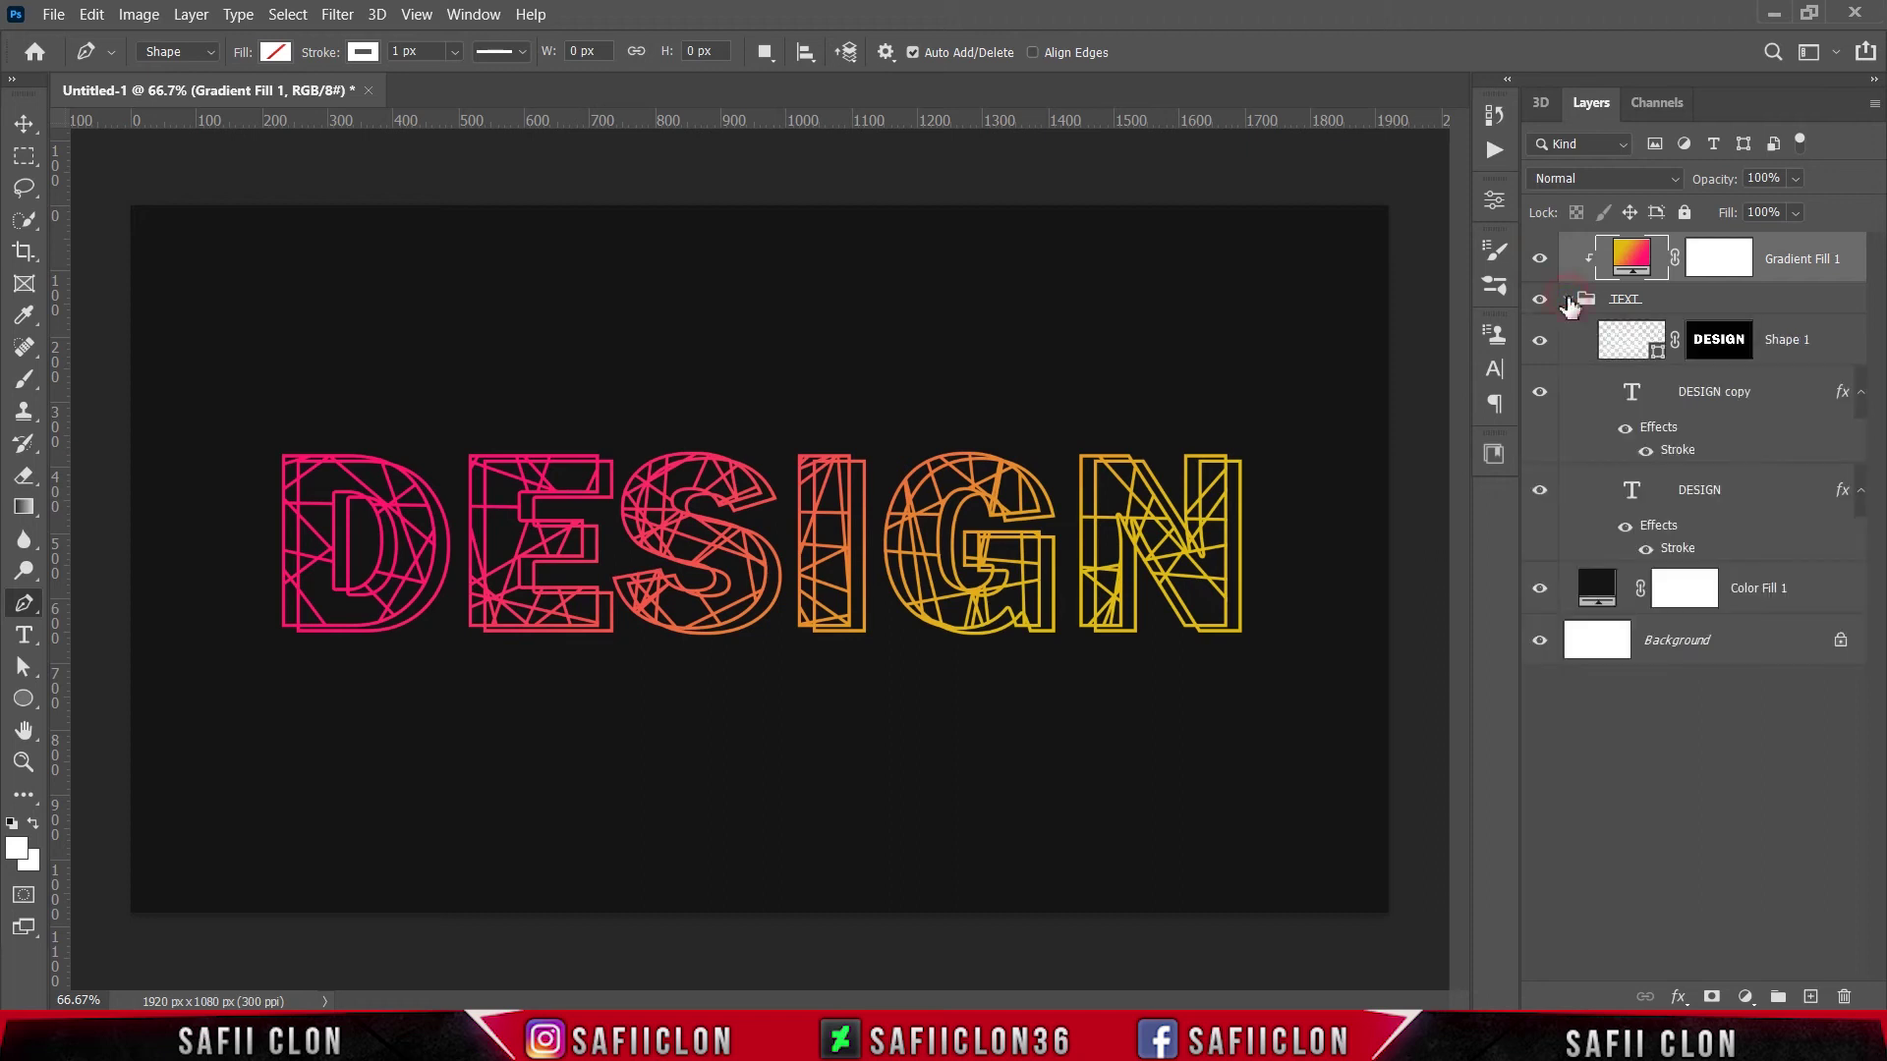
{"action": "left_click", "coordinate": [1825, 344]}
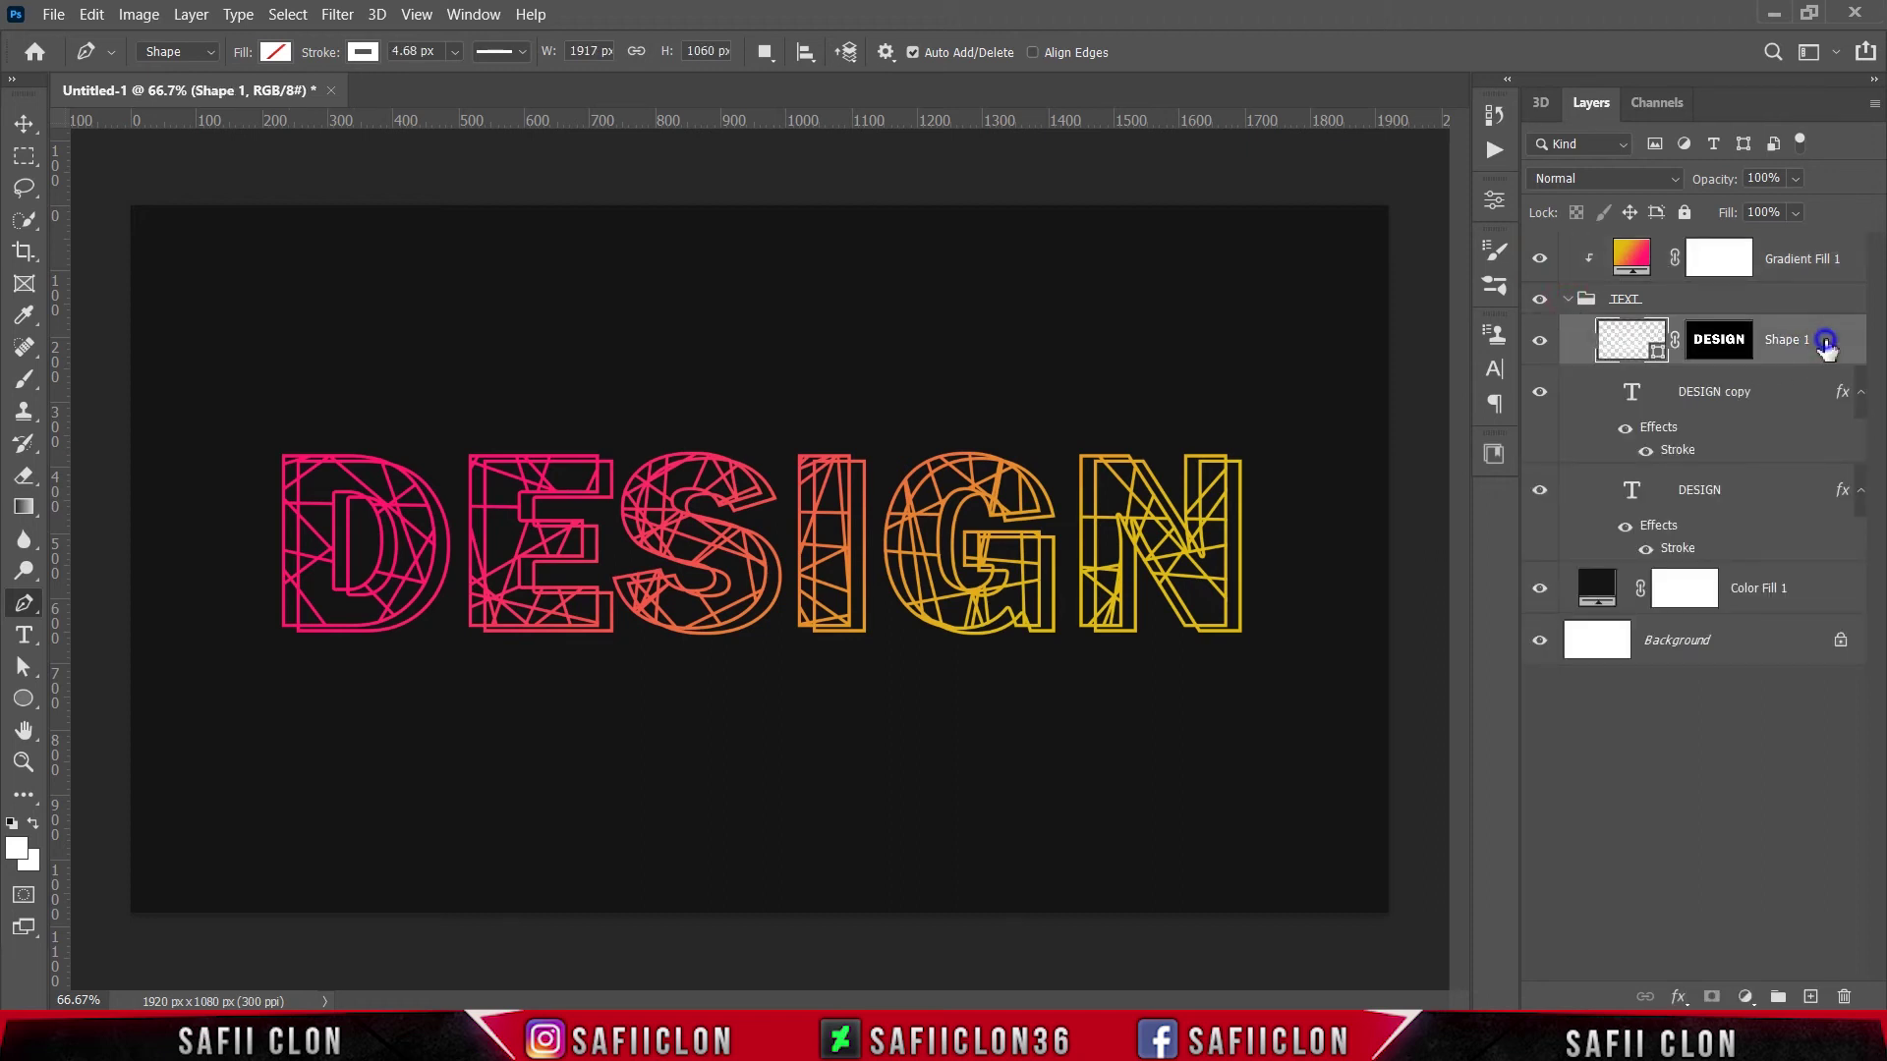
- Duplicate Shape 1, move the copy above Color Fill 1, and delete its layer mask
{"action": "right_click", "coordinate": [1825, 344]}
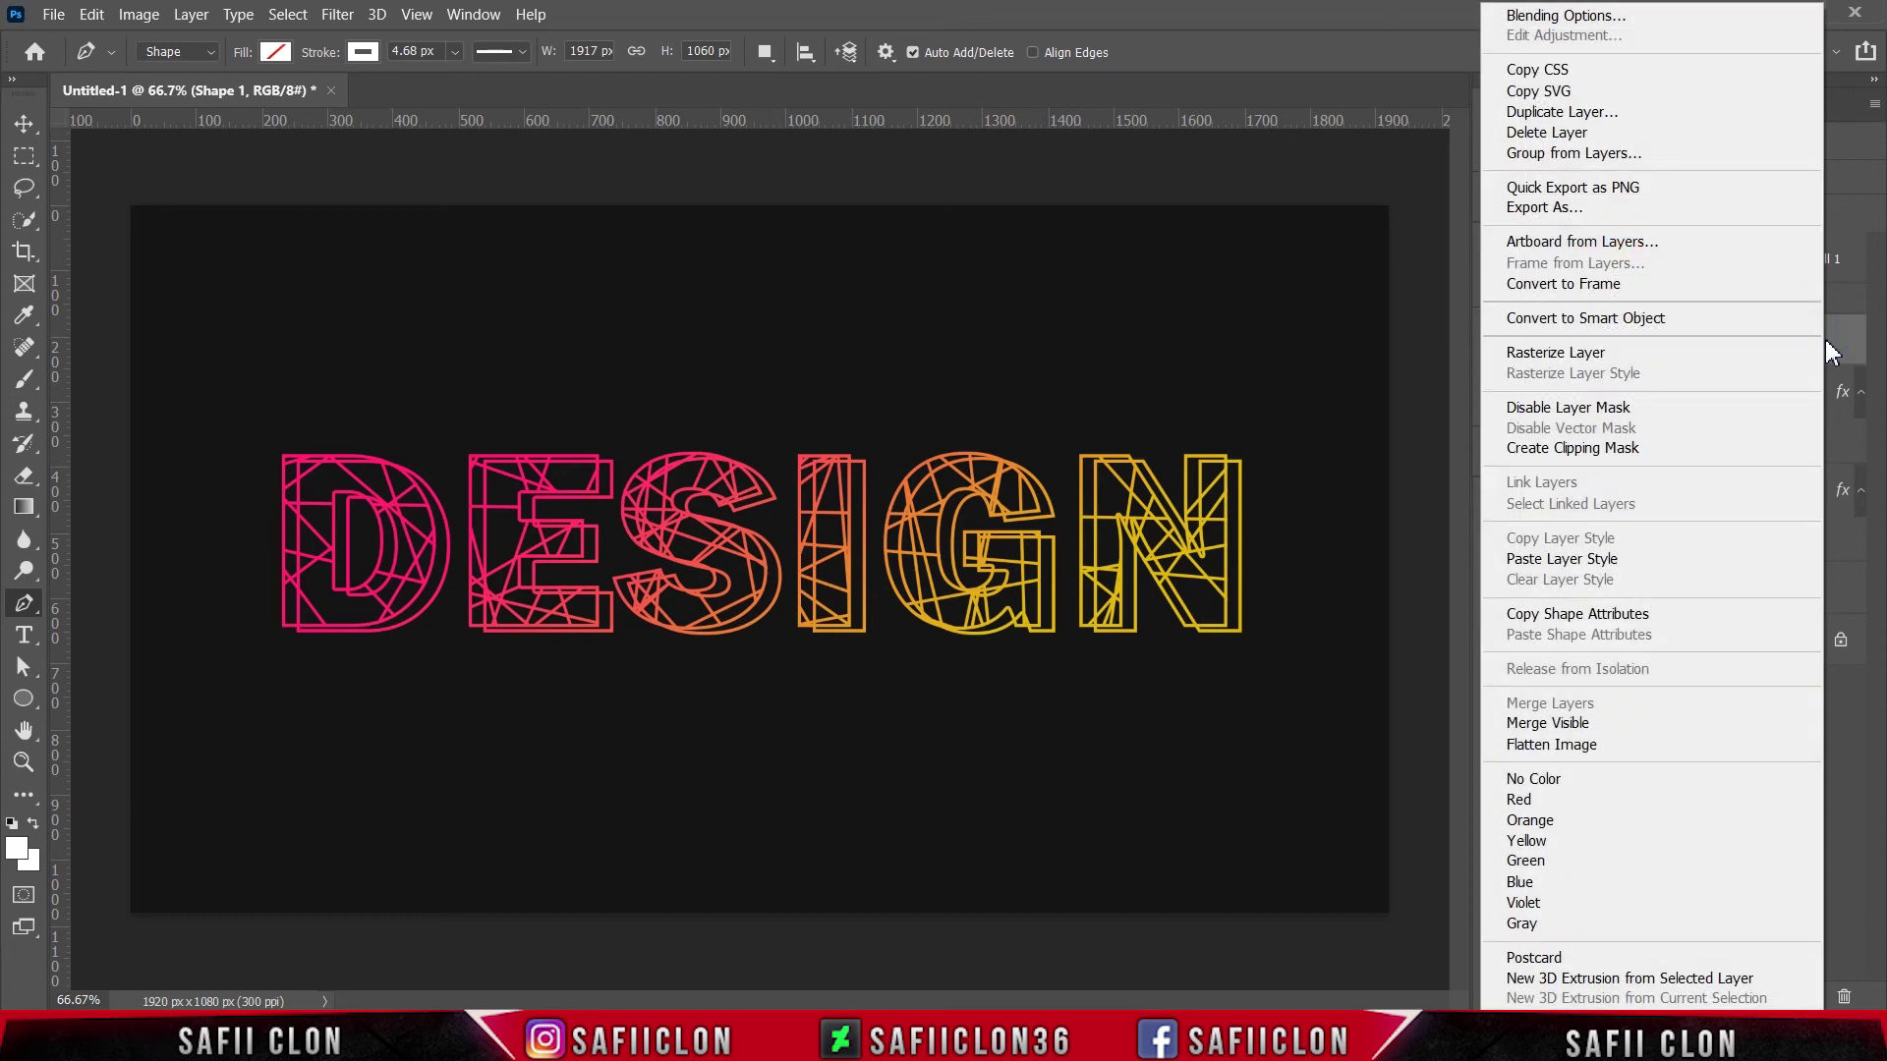
{"action": "left_click", "coordinate": [1548, 112]}
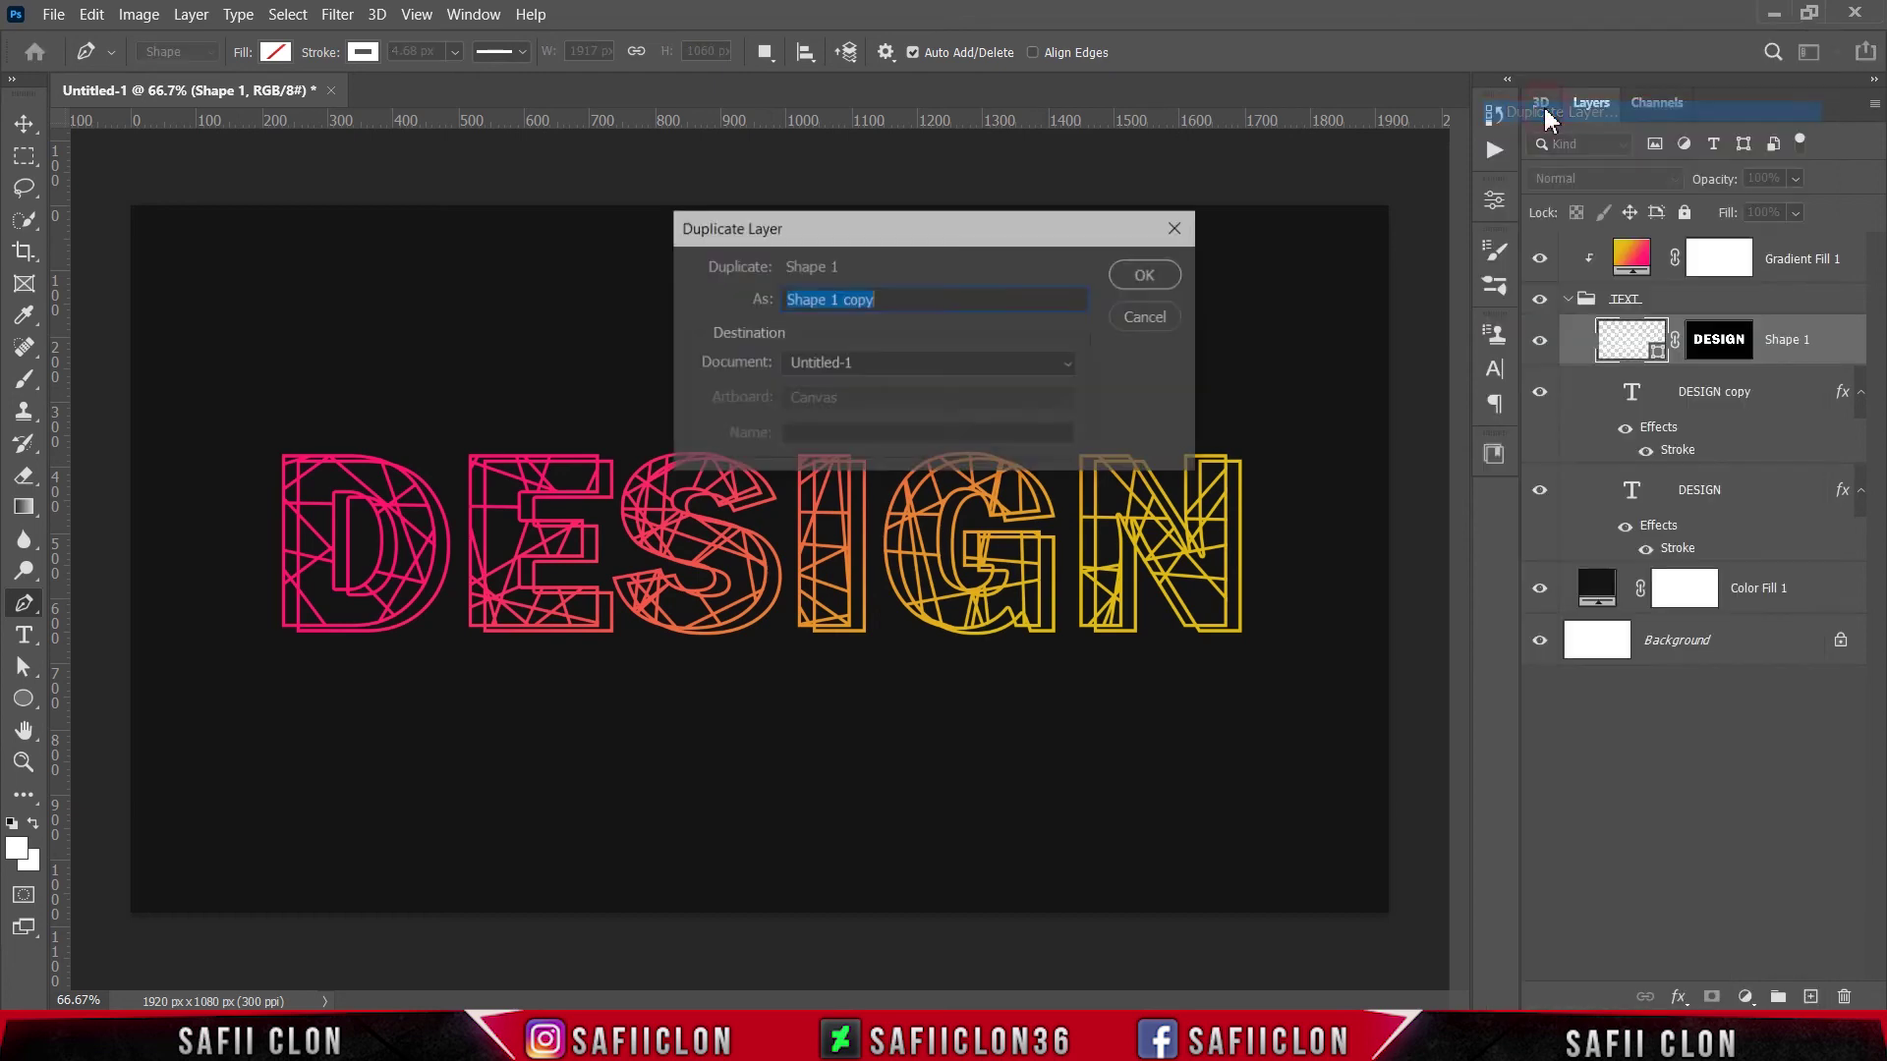
{"action": "left_click", "coordinate": [1154, 277]}
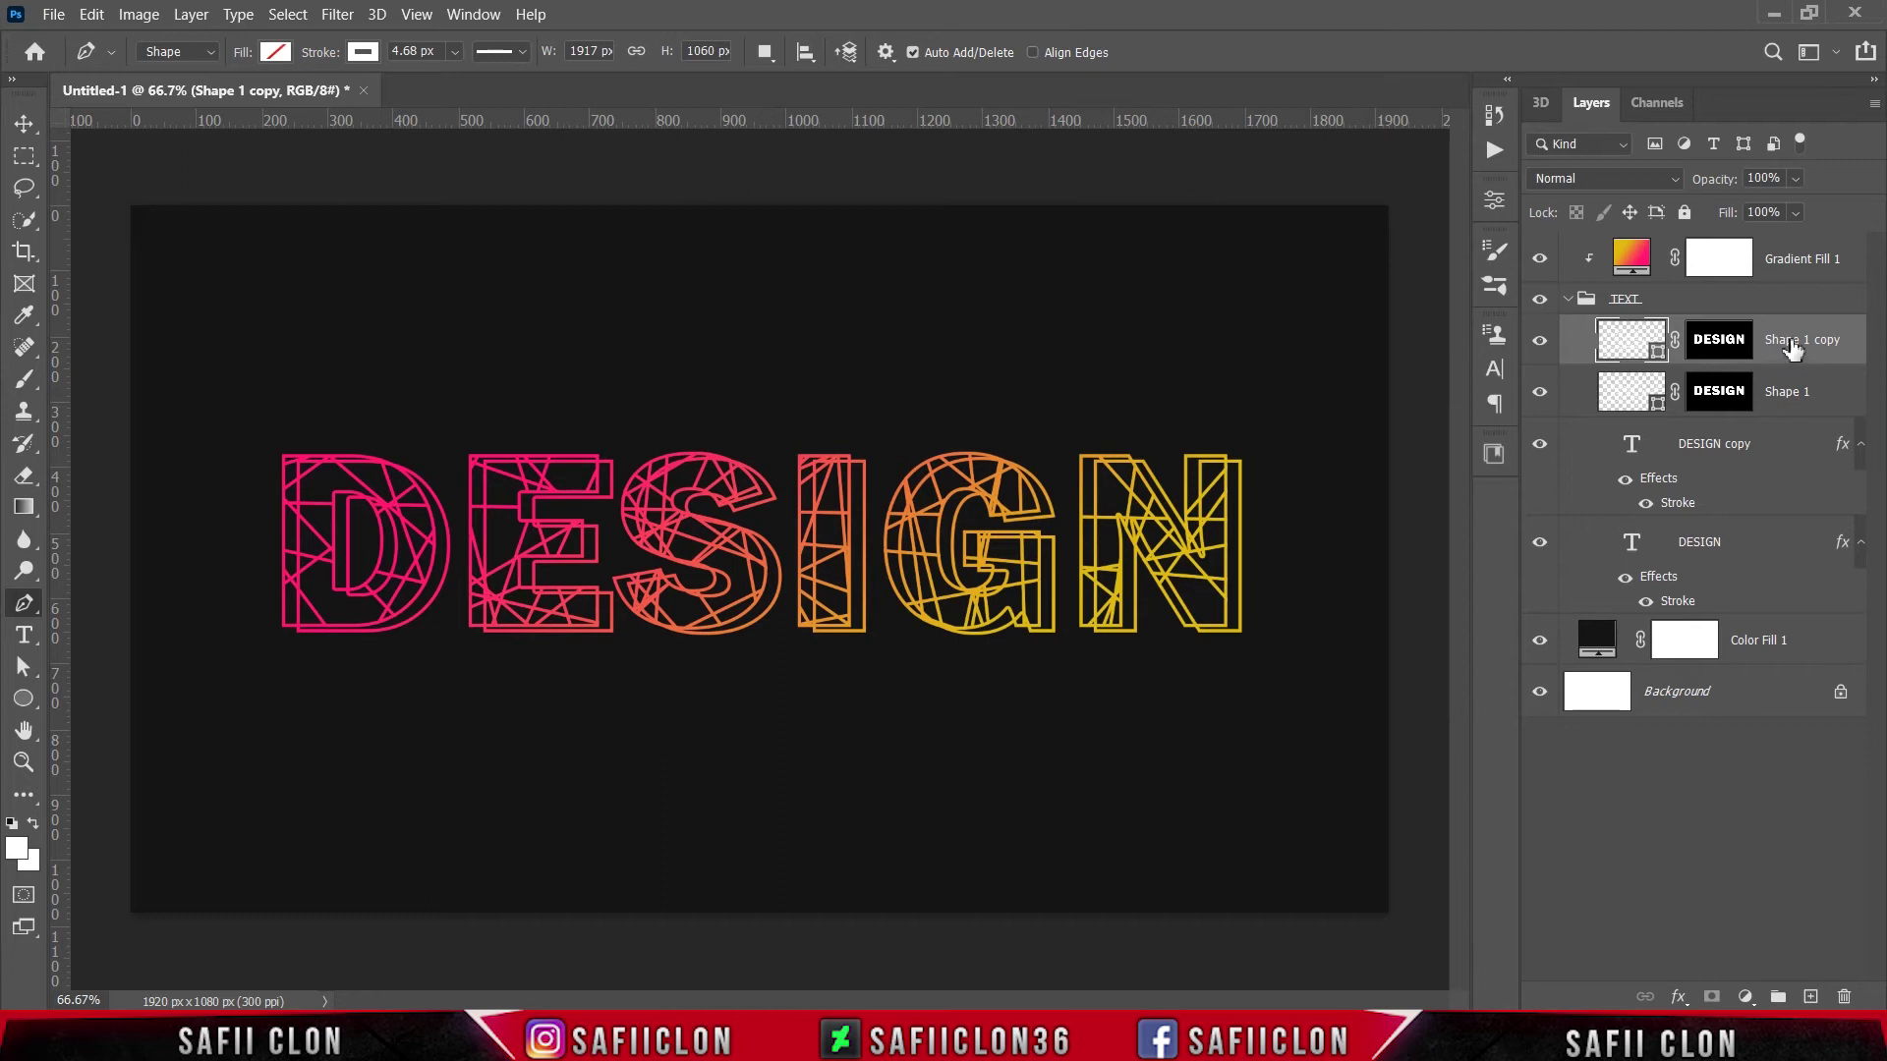
{"action": "left_click_drag", "start_coordinate": [1748, 361], "coordinate": [1799, 637]}
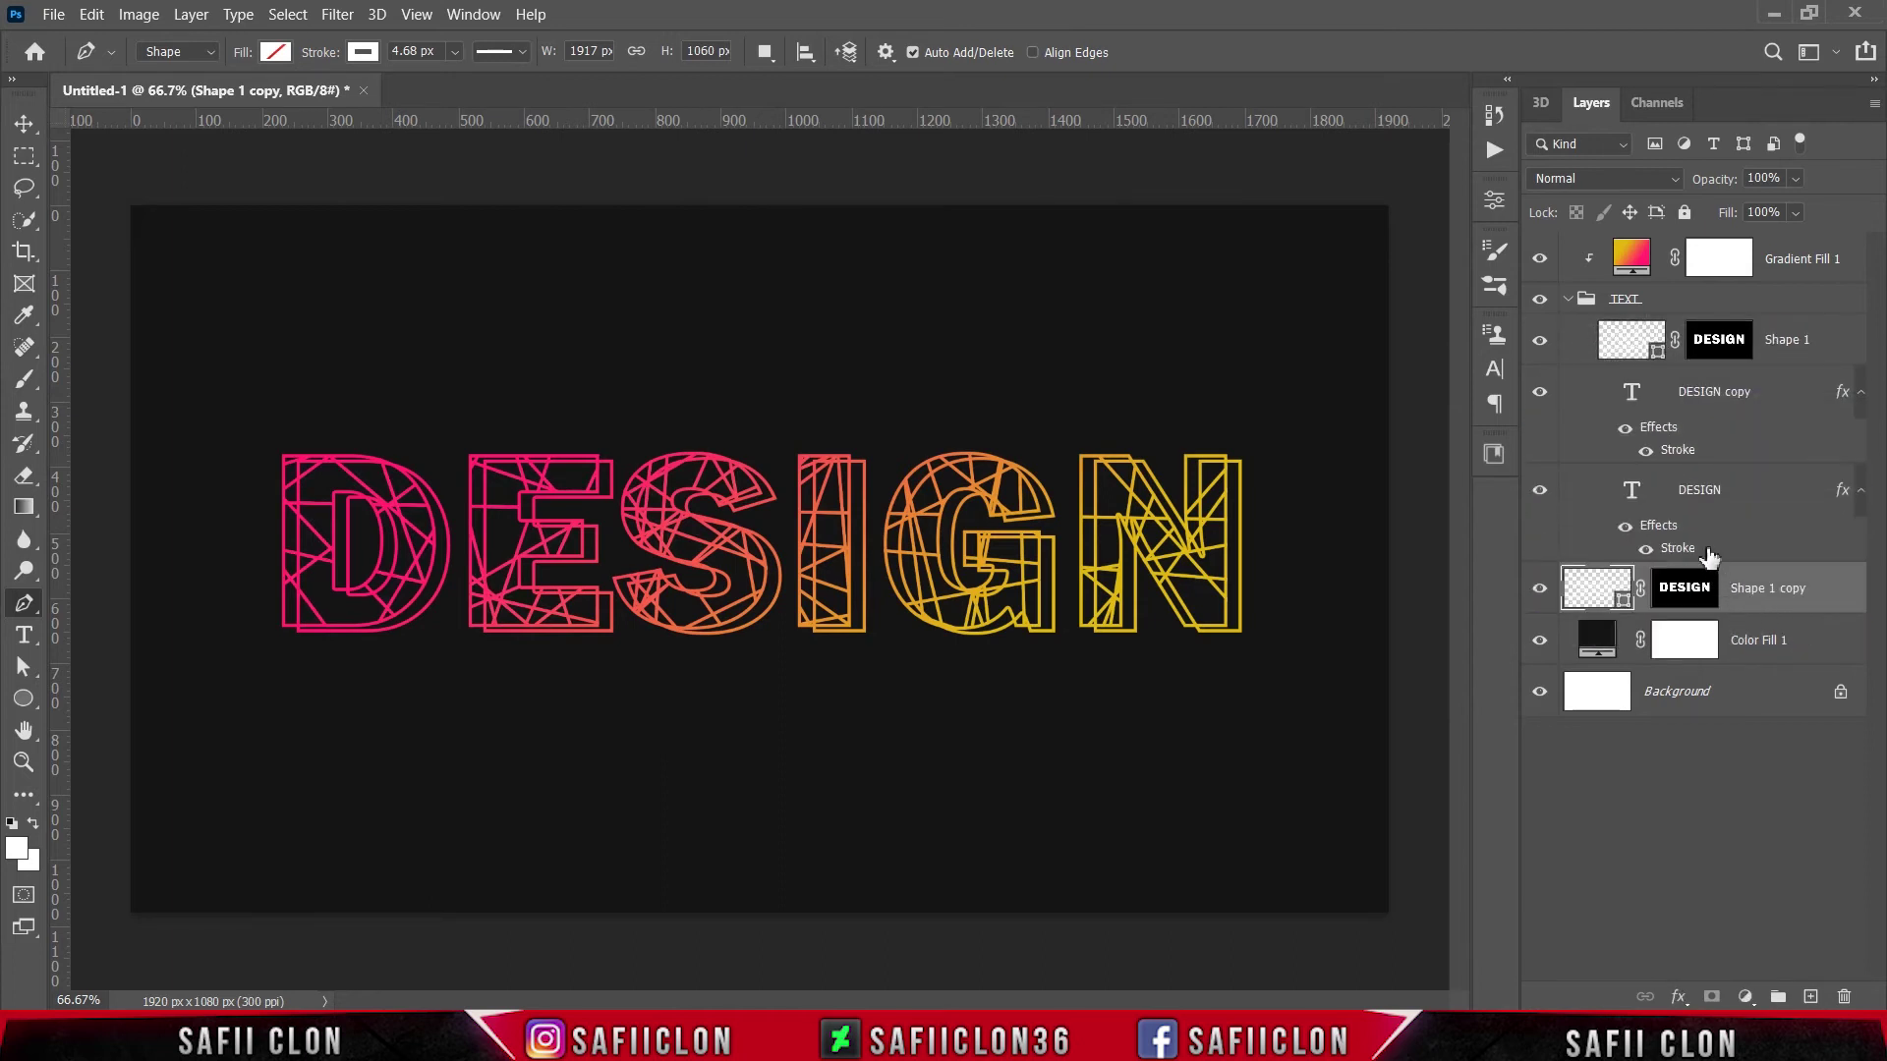
{"action": "left_click", "coordinate": [1706, 588]}
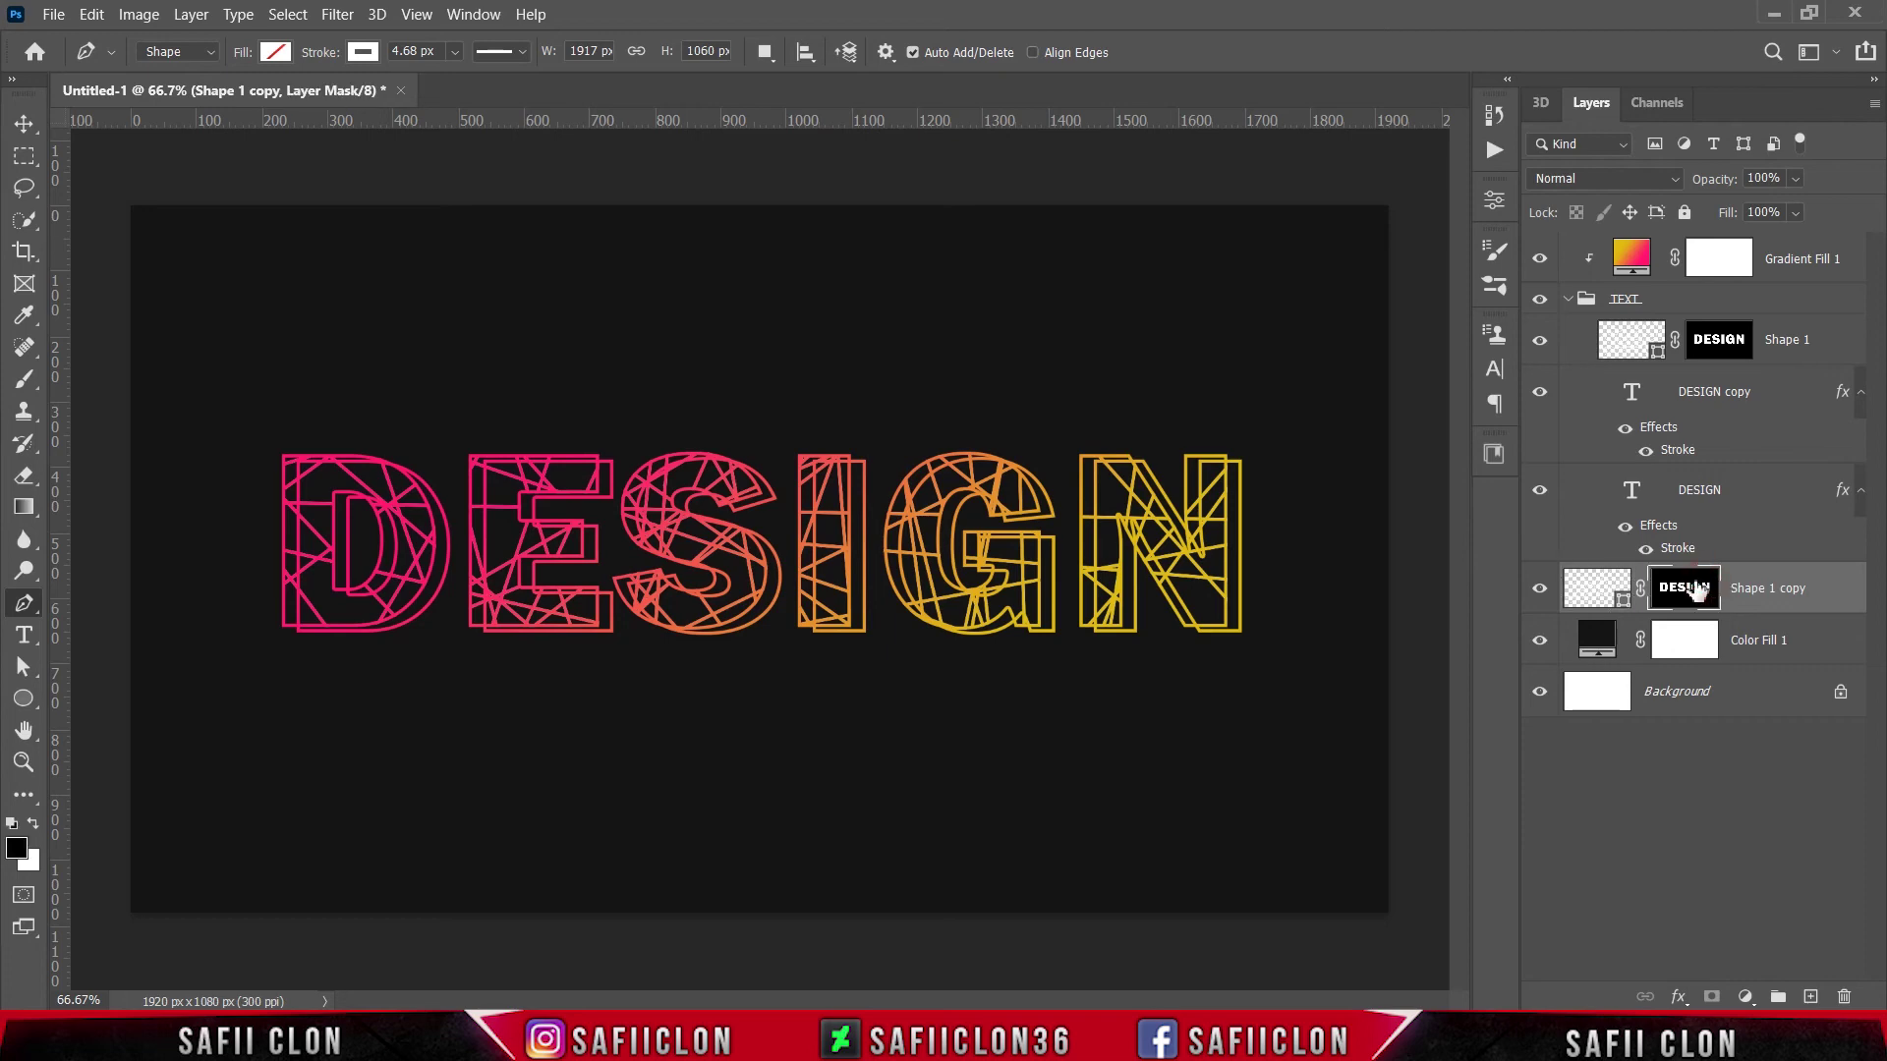
{"action": "right_click", "coordinate": [1698, 588]}
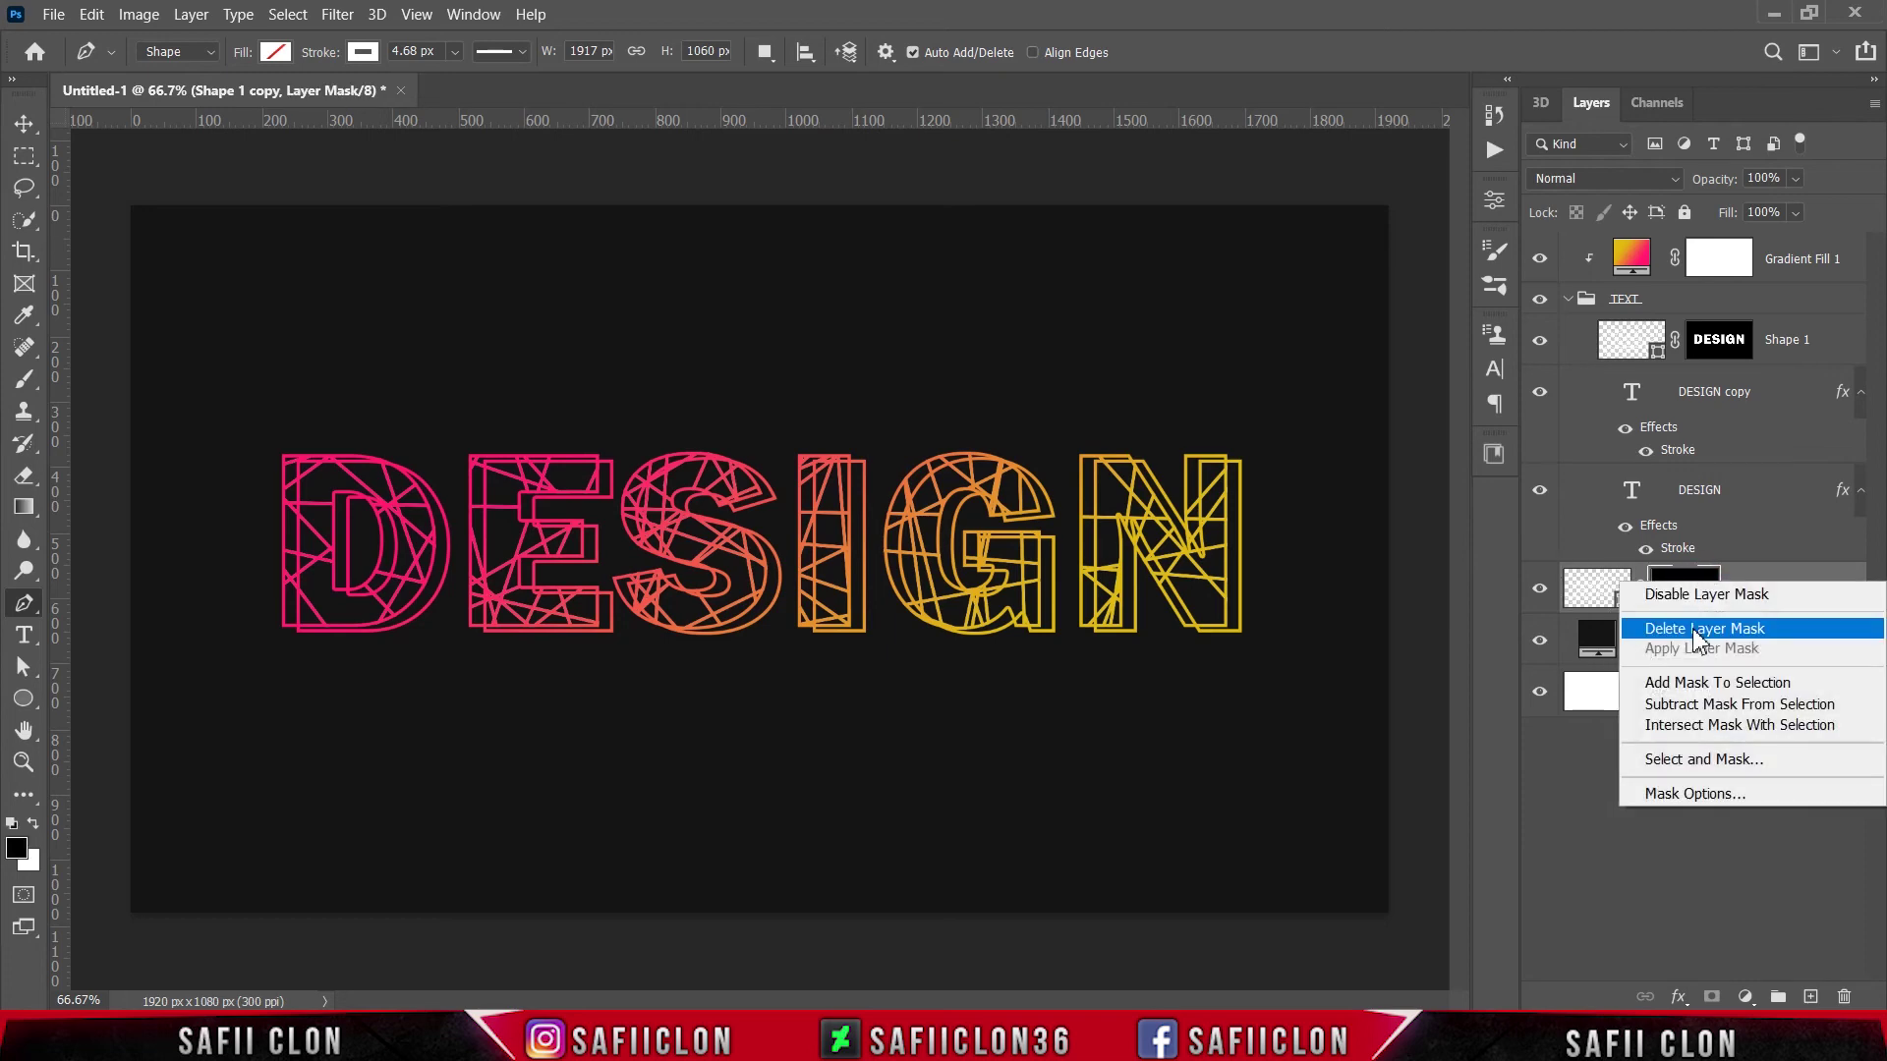
{"action": "left_click", "coordinate": [1698, 629]}
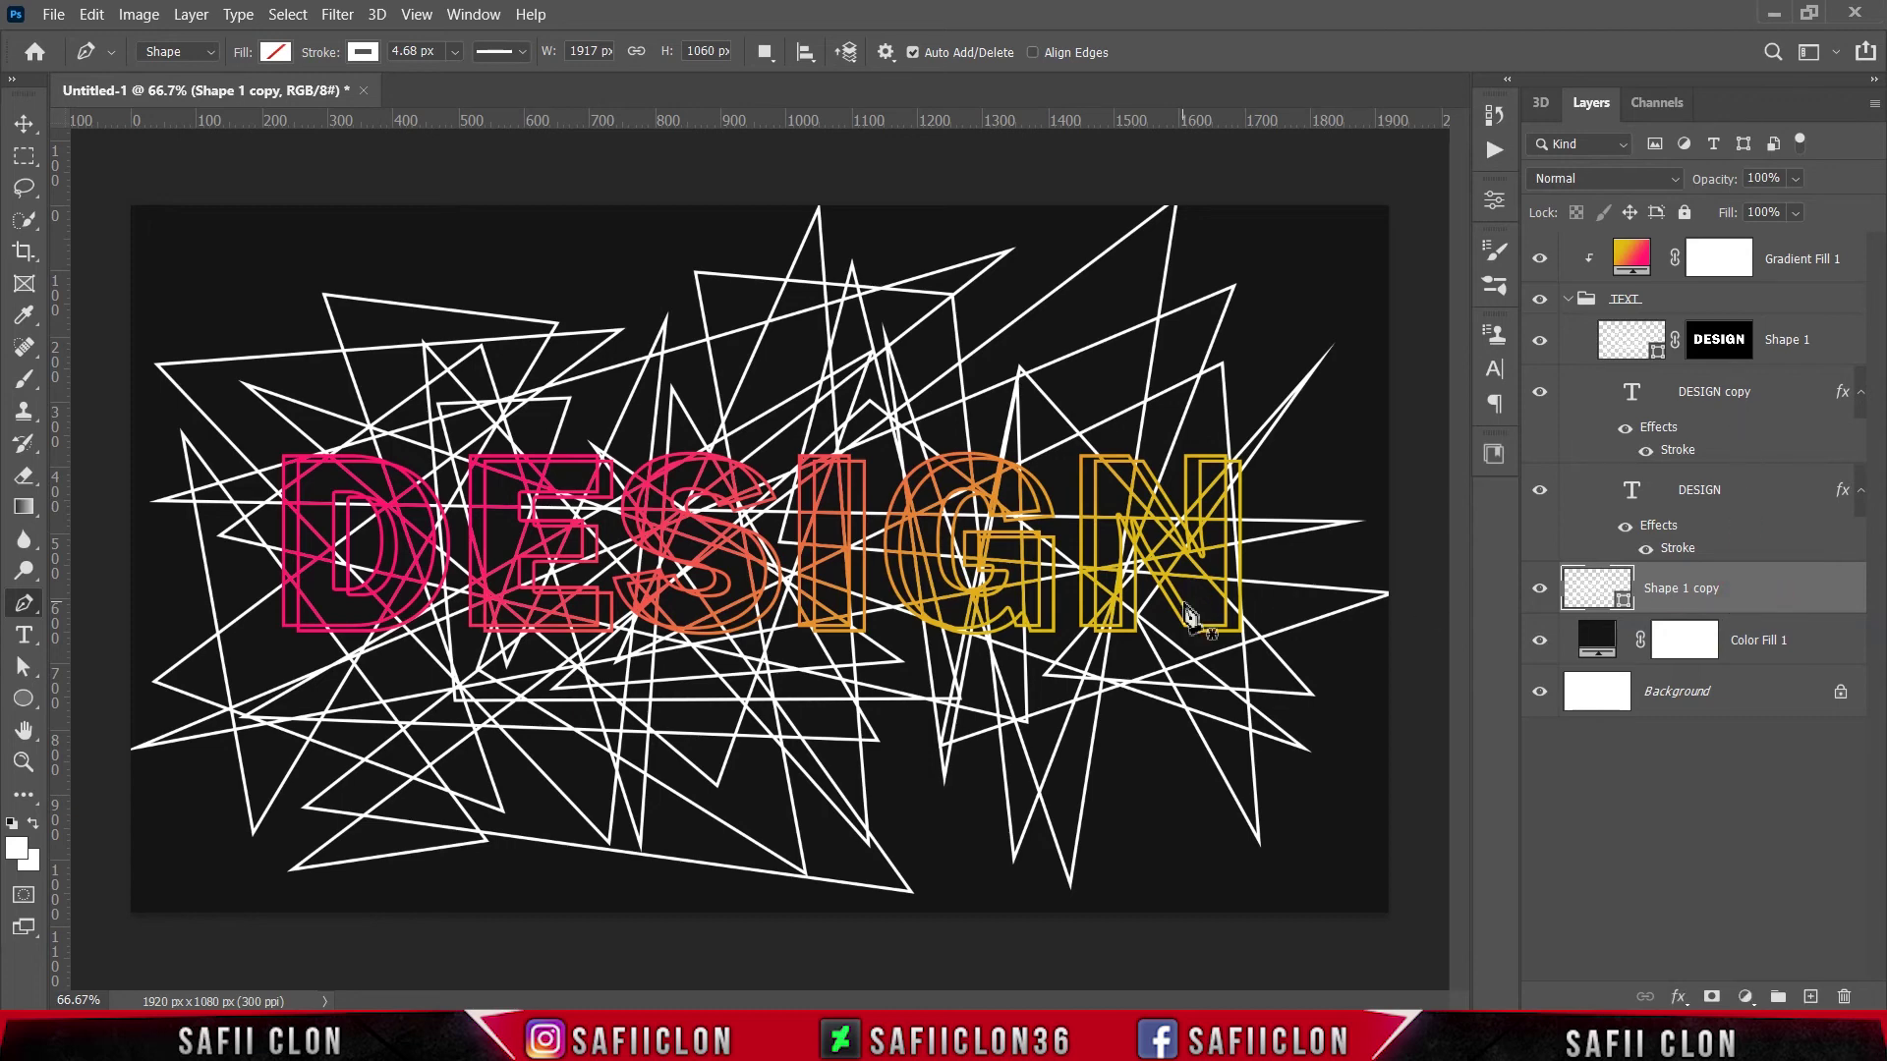
- Scale Shape 1 copy up to 202.05% so its lines span the whole canvas
{"action": "key", "text": "ctrl+minus"}
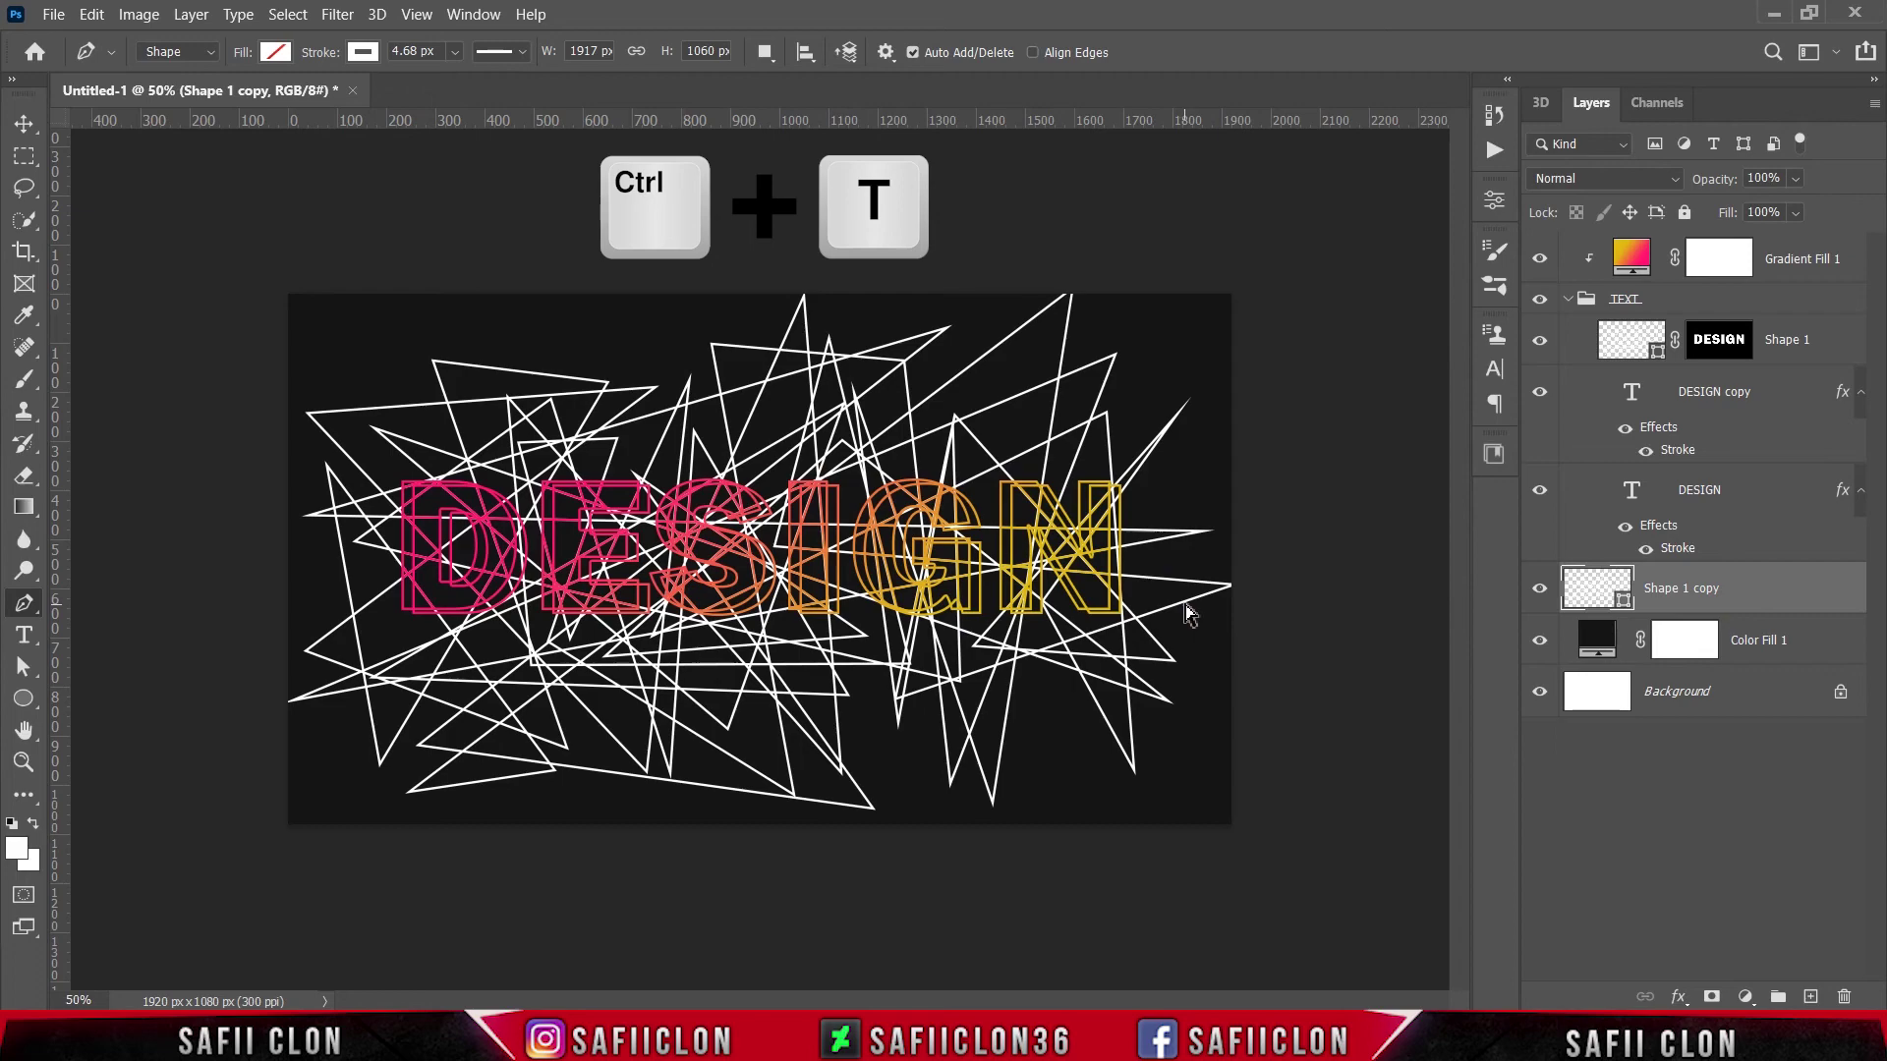
{"action": "key", "text": "ctrl+t"}
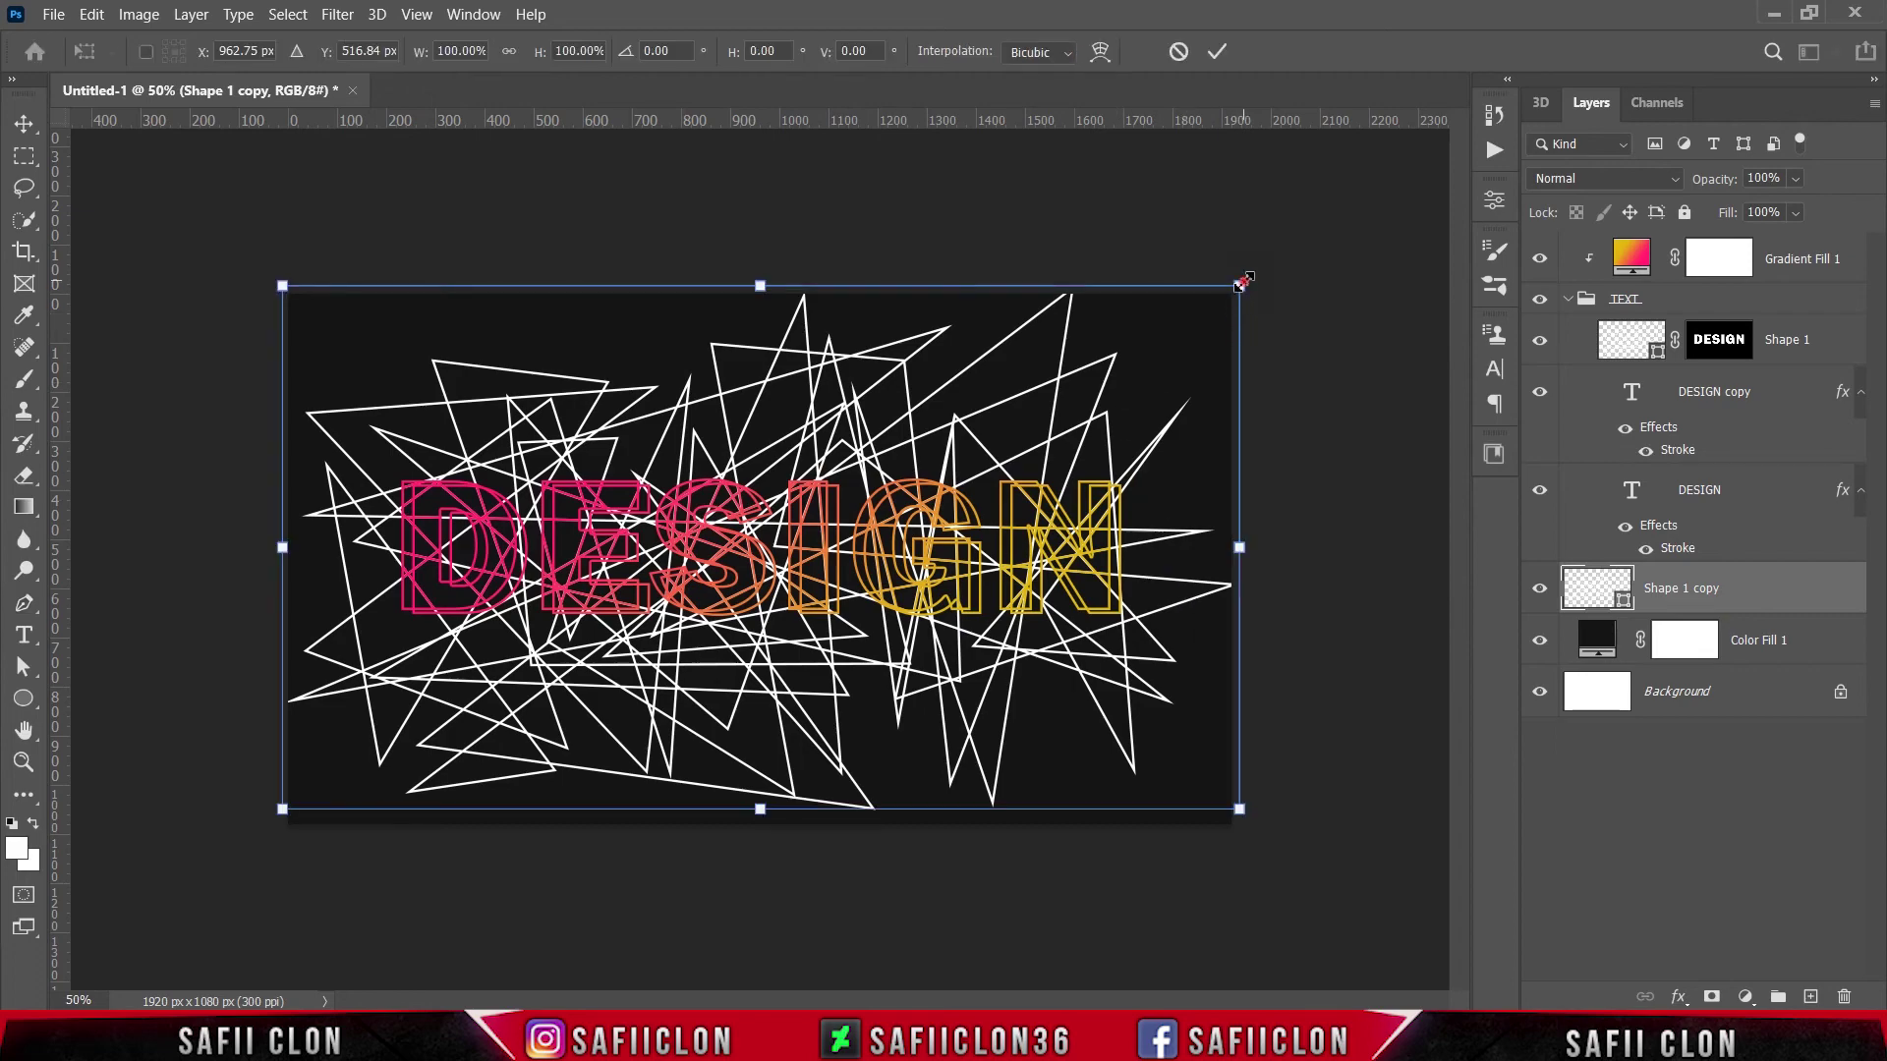
{"action": "left_click_drag", "start_coordinate": [1241, 286], "coordinate": [1695, 2]}
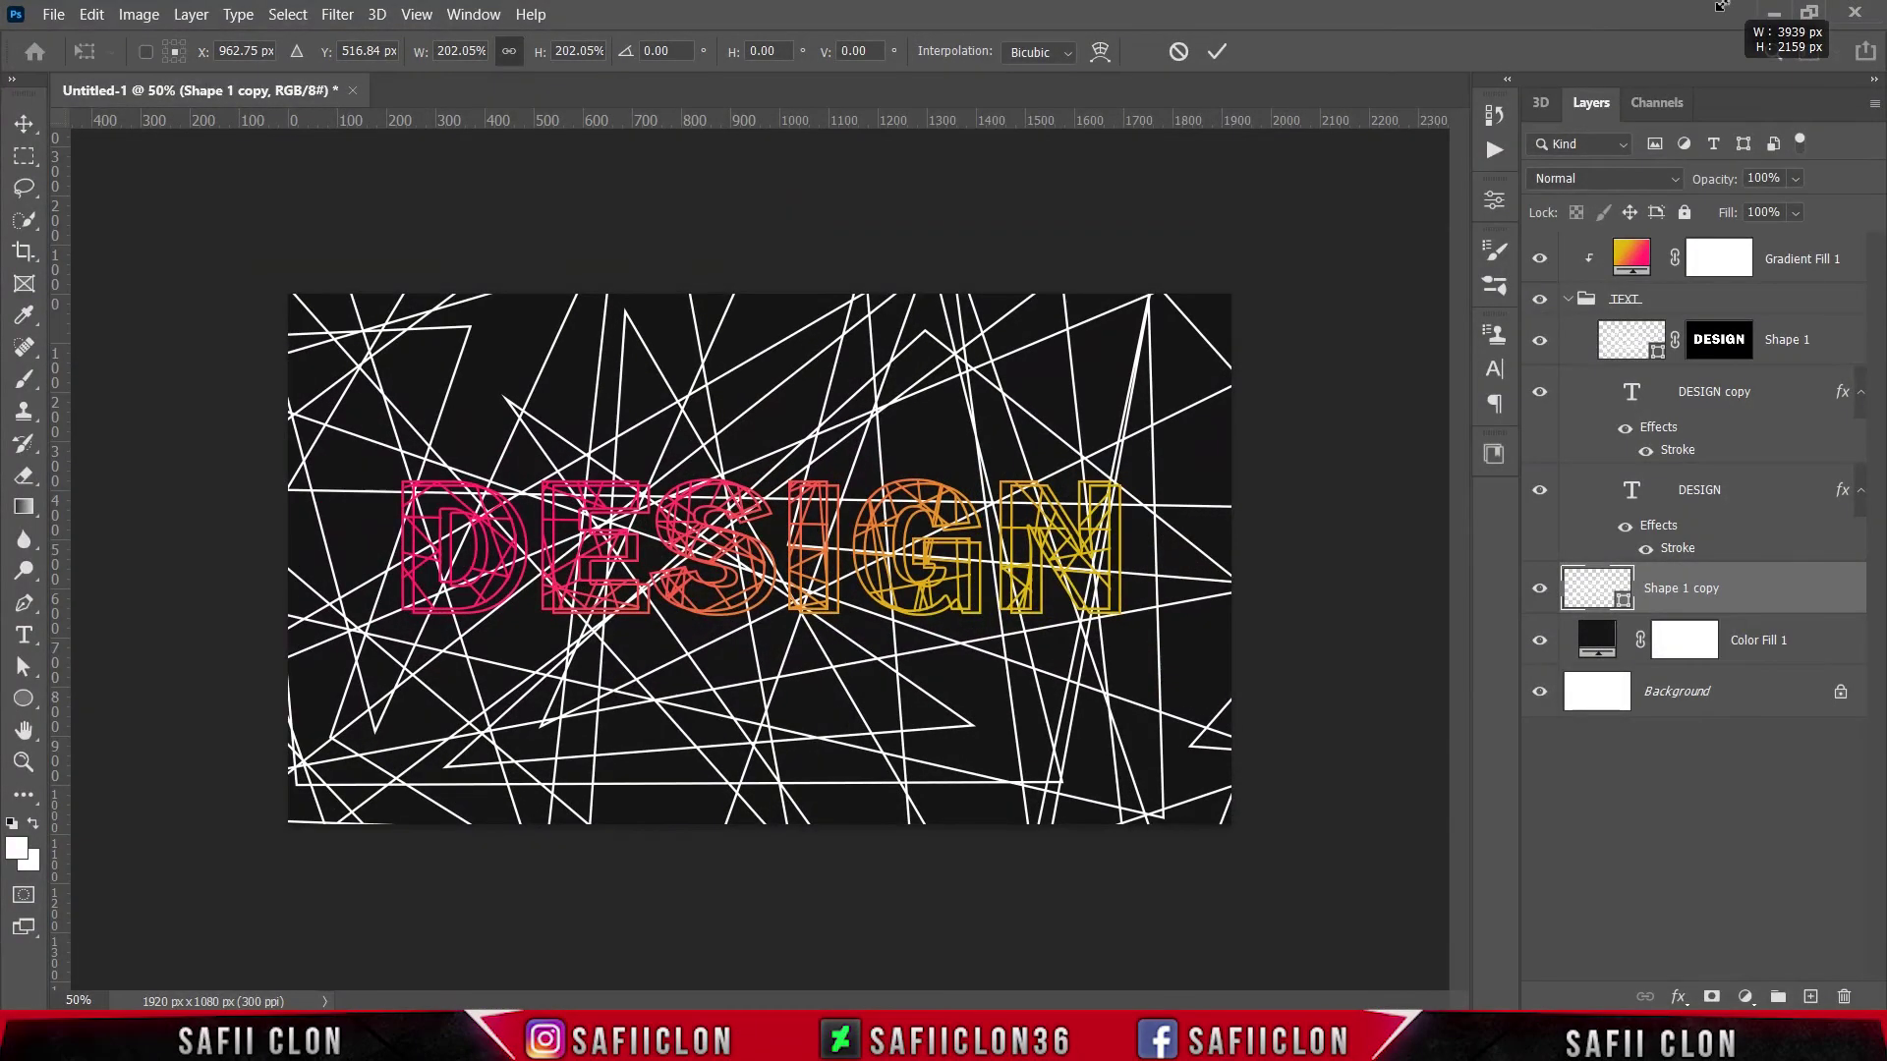
{"action": "left_click", "coordinate": [1222, 54]}
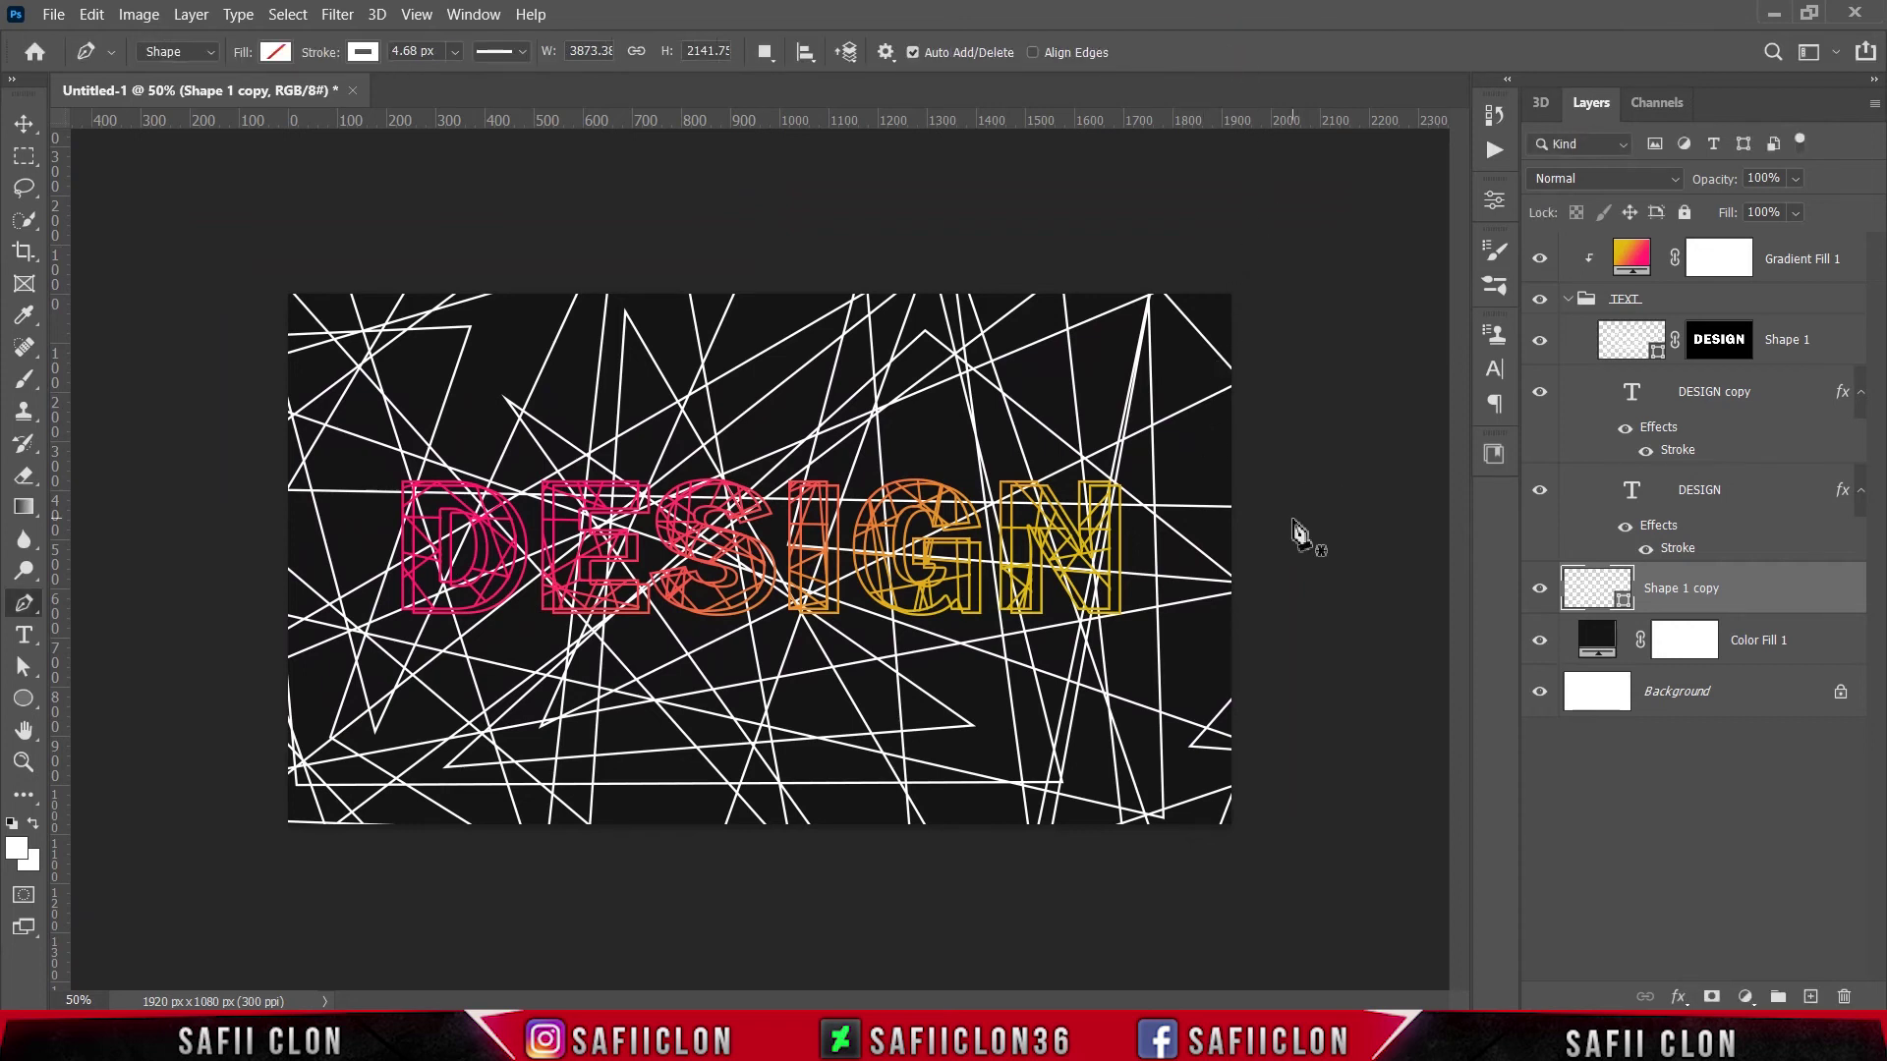
- Duplicate Gradient Fill 1, place the copy above Shape 1 copy, and clip it to those lines
{"action": "left_click", "coordinate": [1789, 259]}
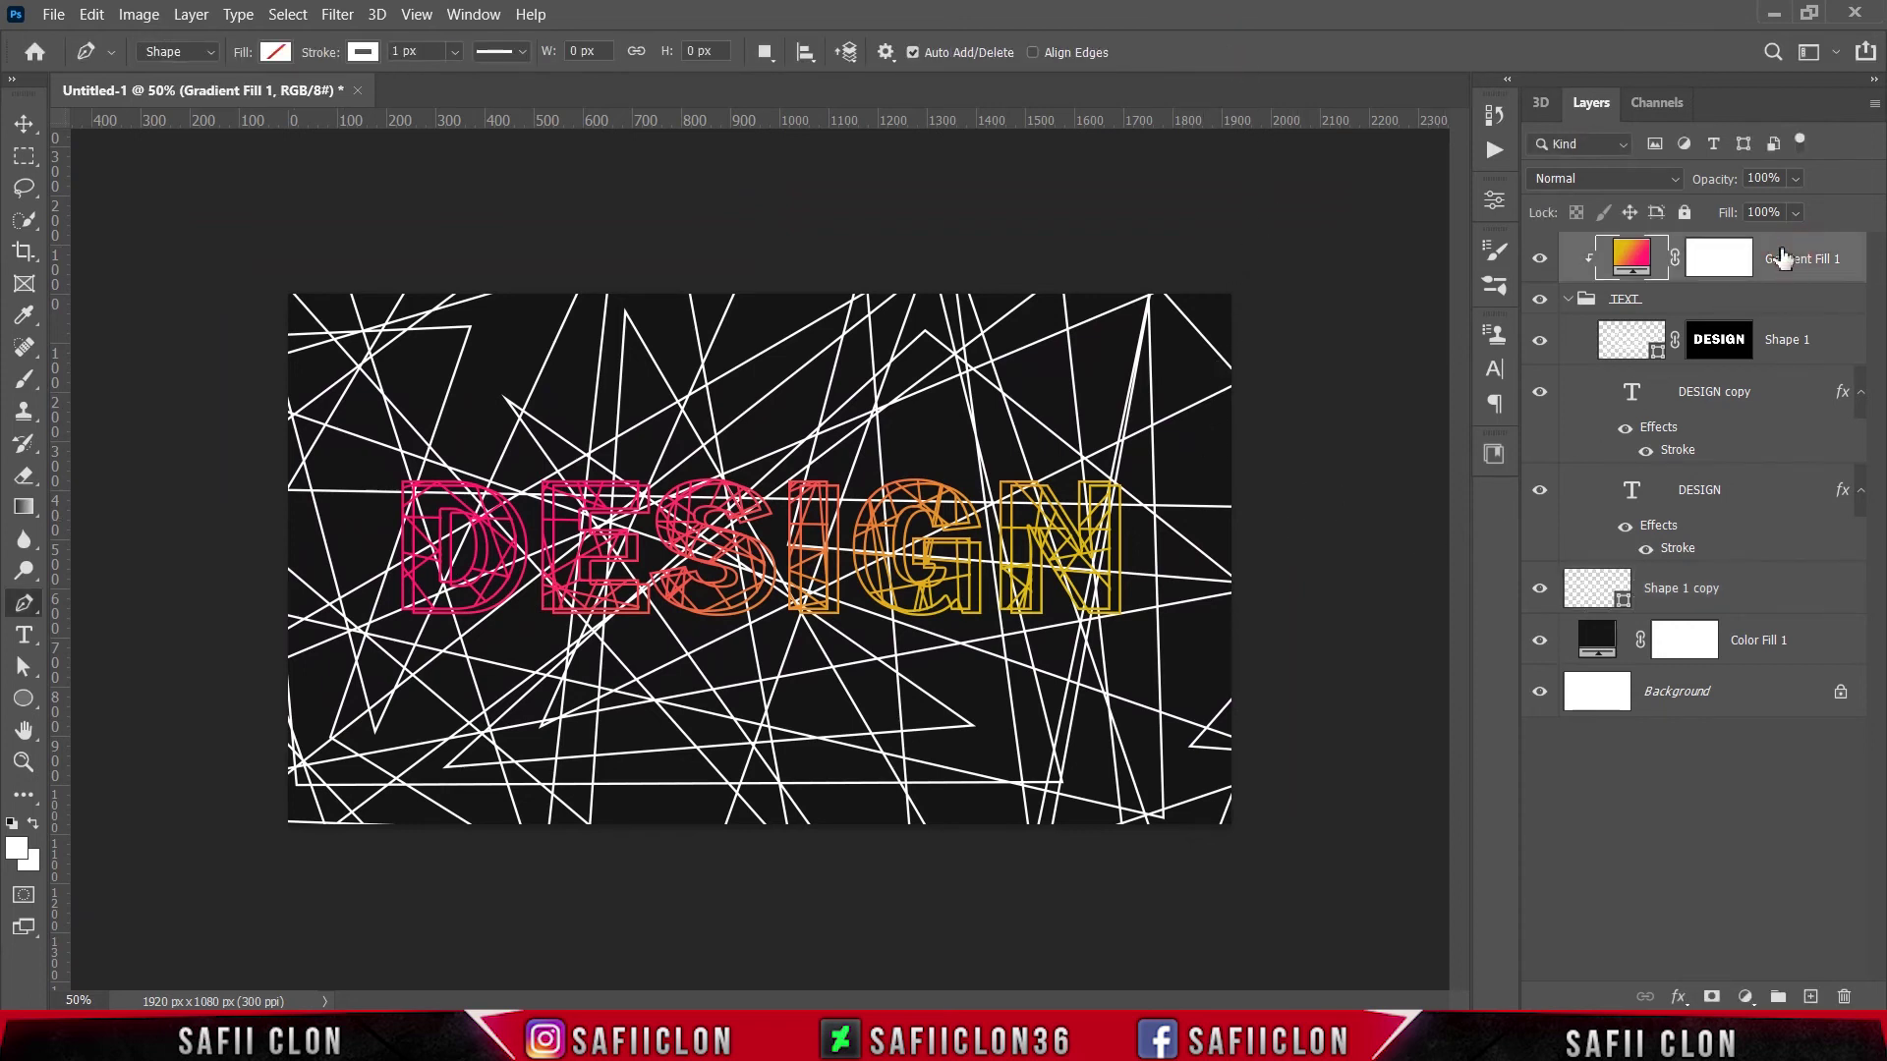
{"action": "right_click", "coordinate": [1783, 258]}
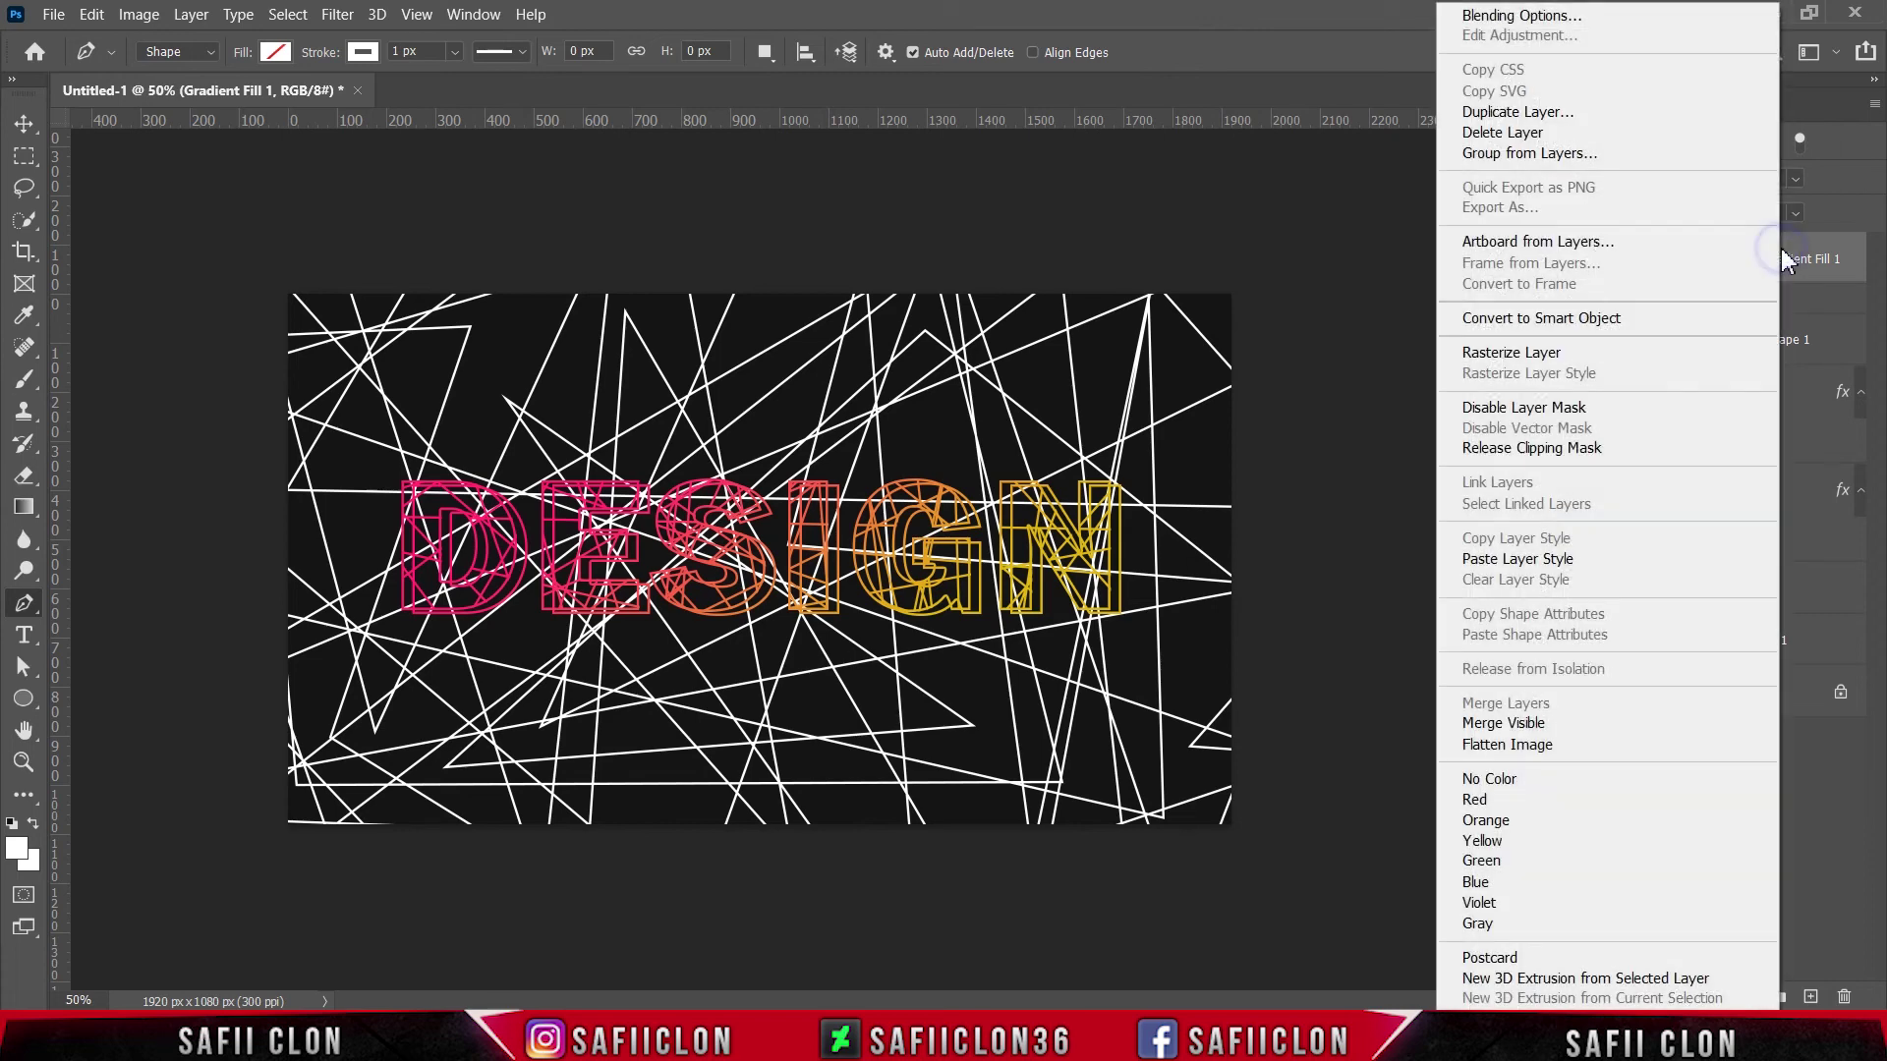
{"action": "left_click", "coordinate": [1501, 114]}
{"action": "left_click", "coordinate": [1150, 278]}
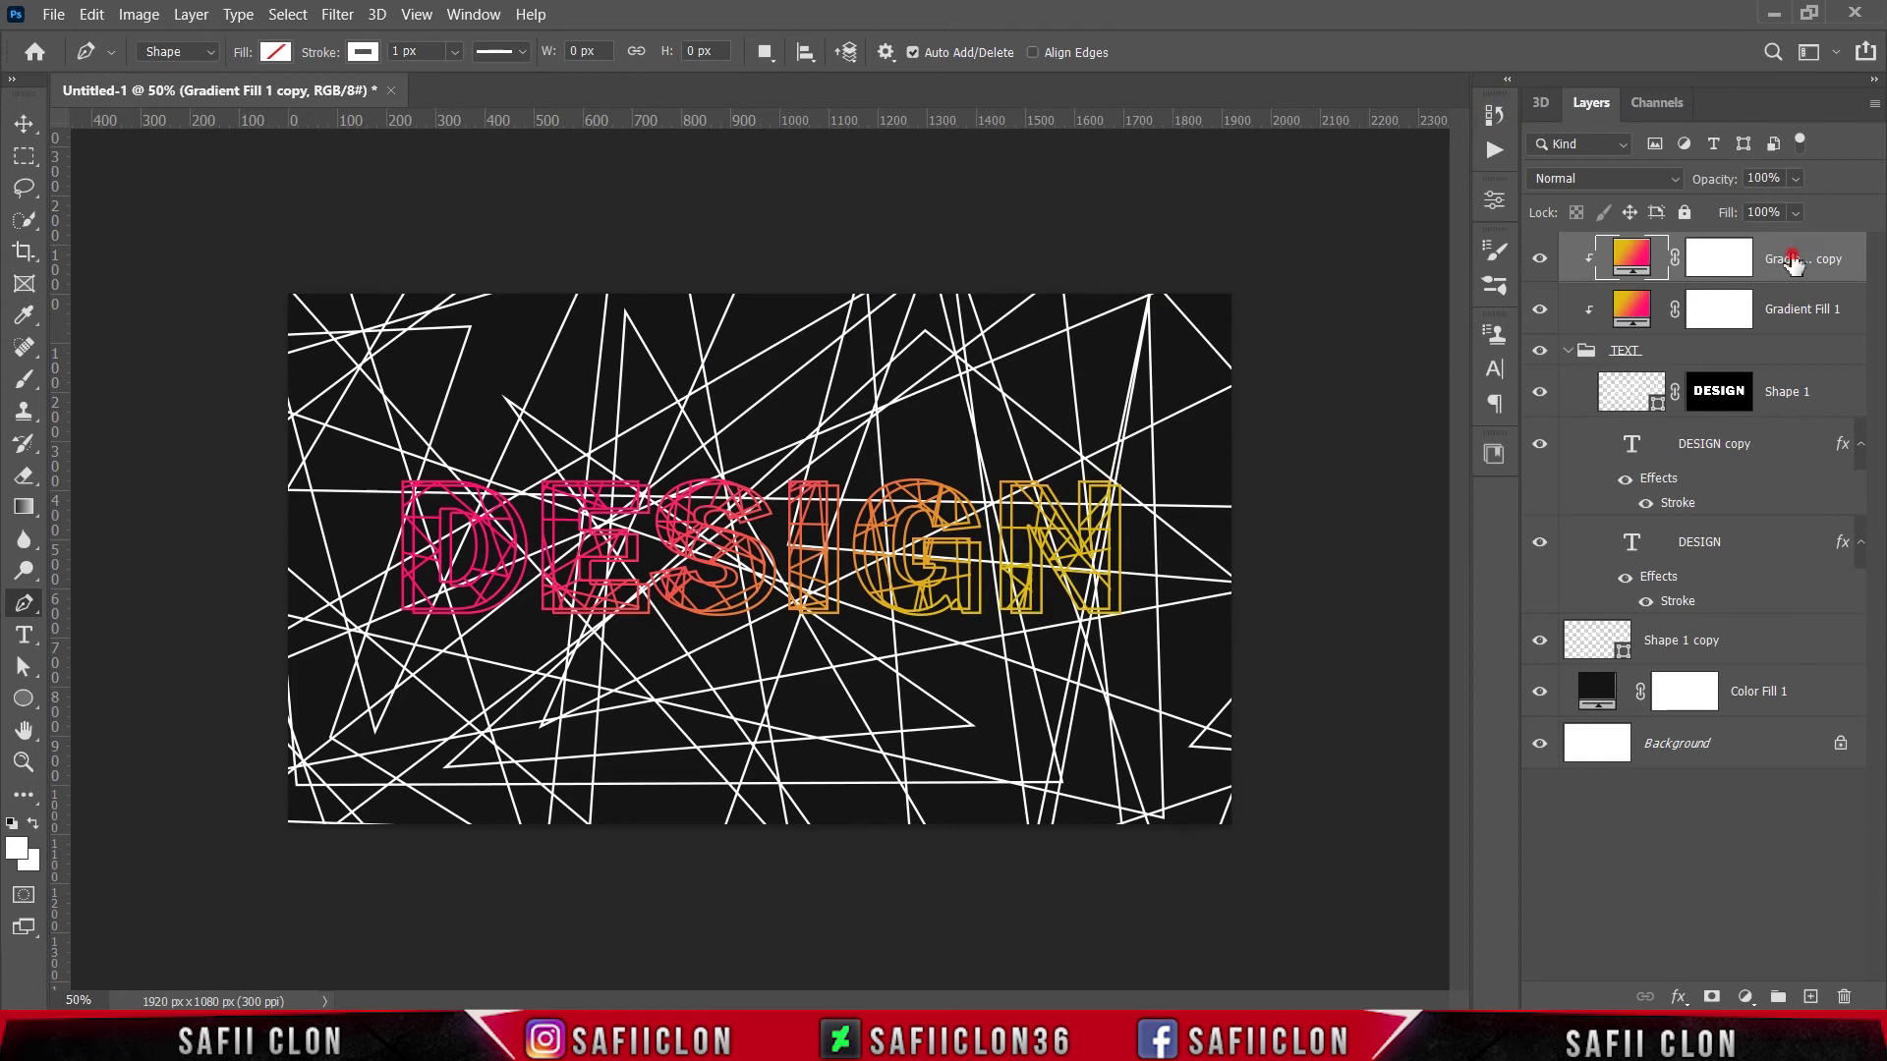
{"action": "left_click_drag", "start_coordinate": [1789, 258], "coordinate": [1774, 627]}
{"action": "right_click", "coordinate": [1745, 586]}
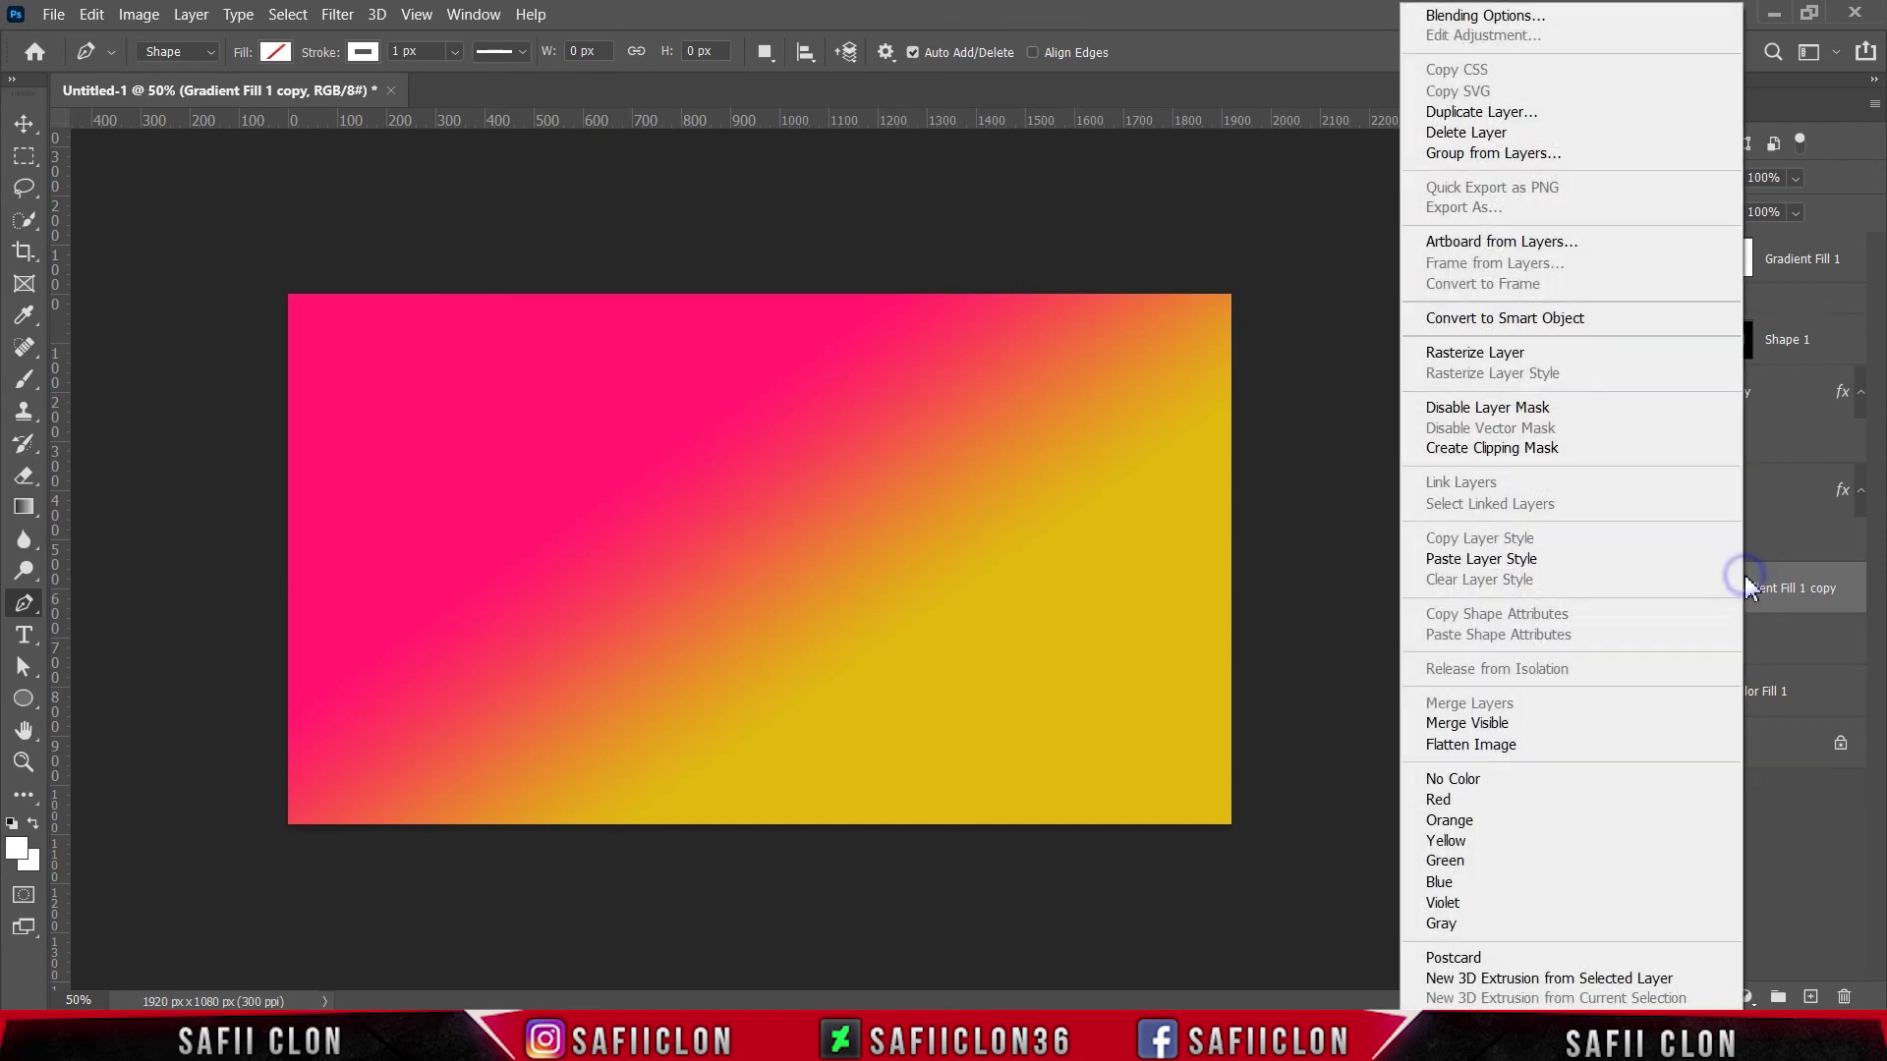
{"action": "left_click", "coordinate": [1474, 449]}
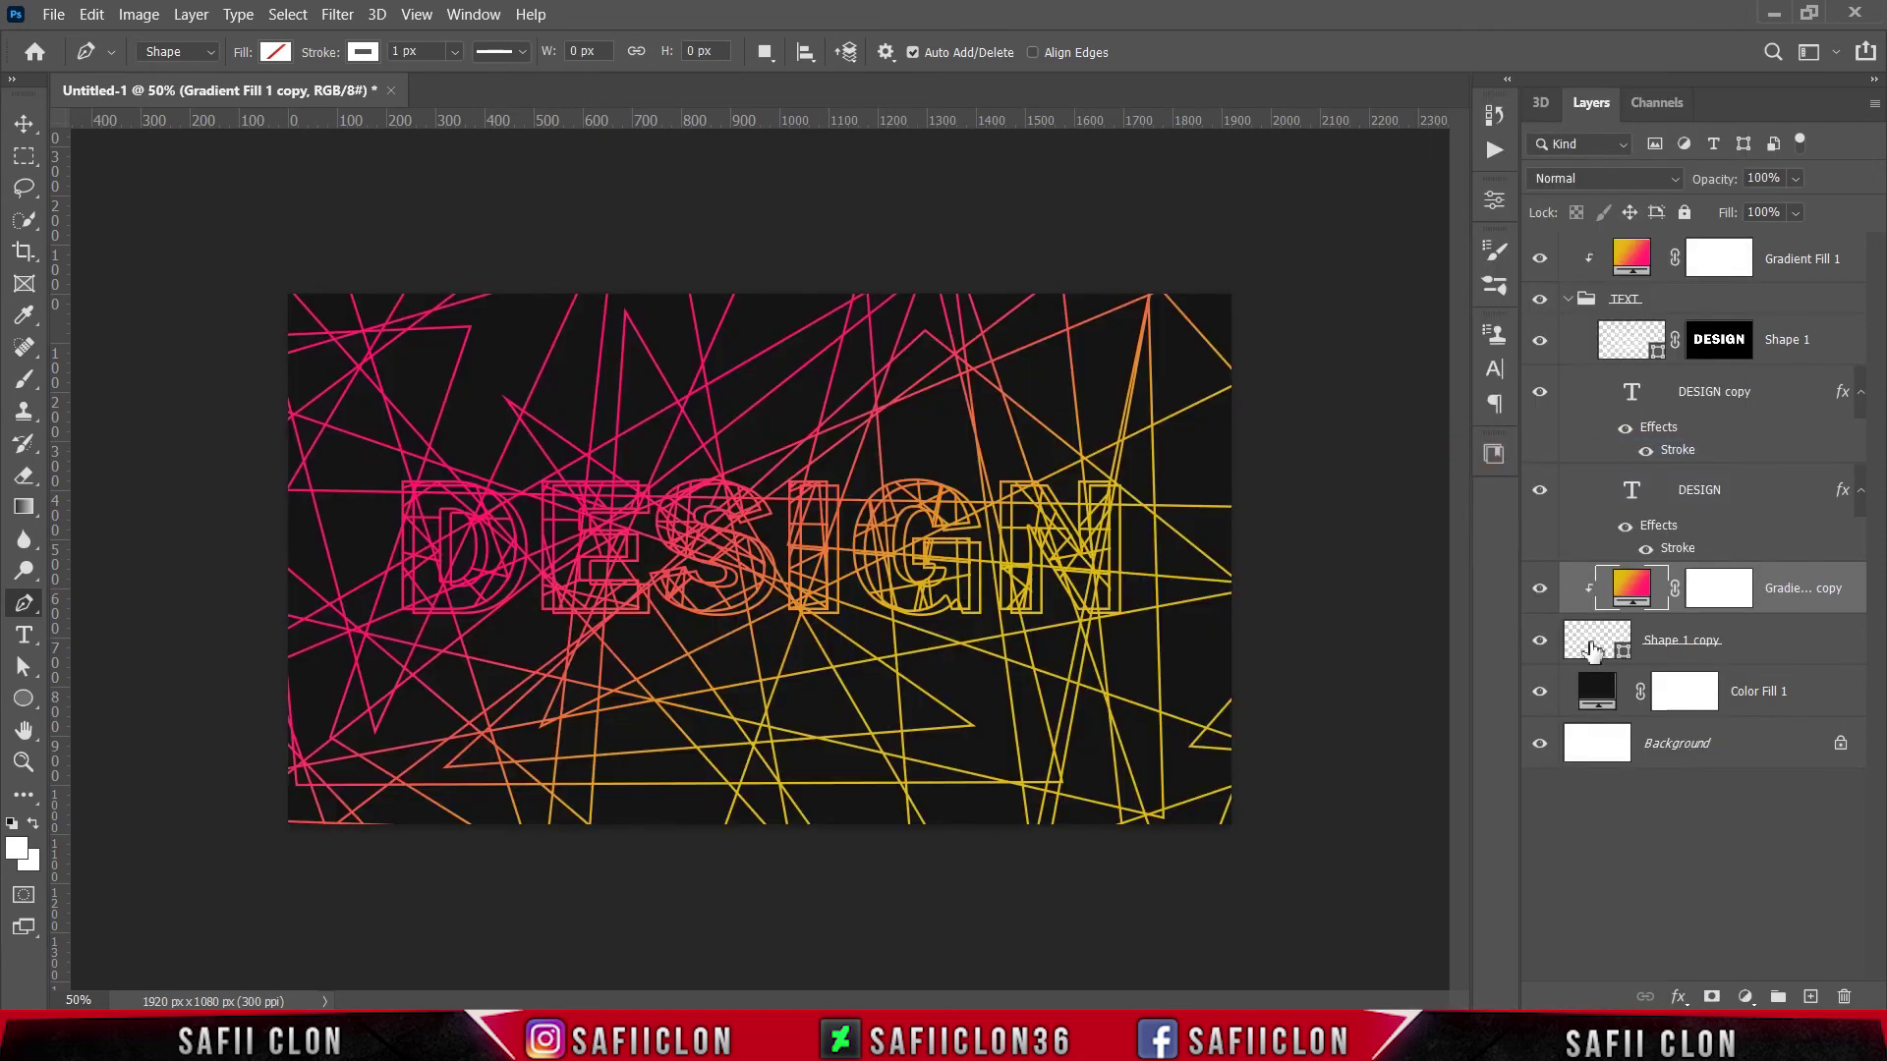
{"action": "left_click", "coordinate": [1772, 639]}
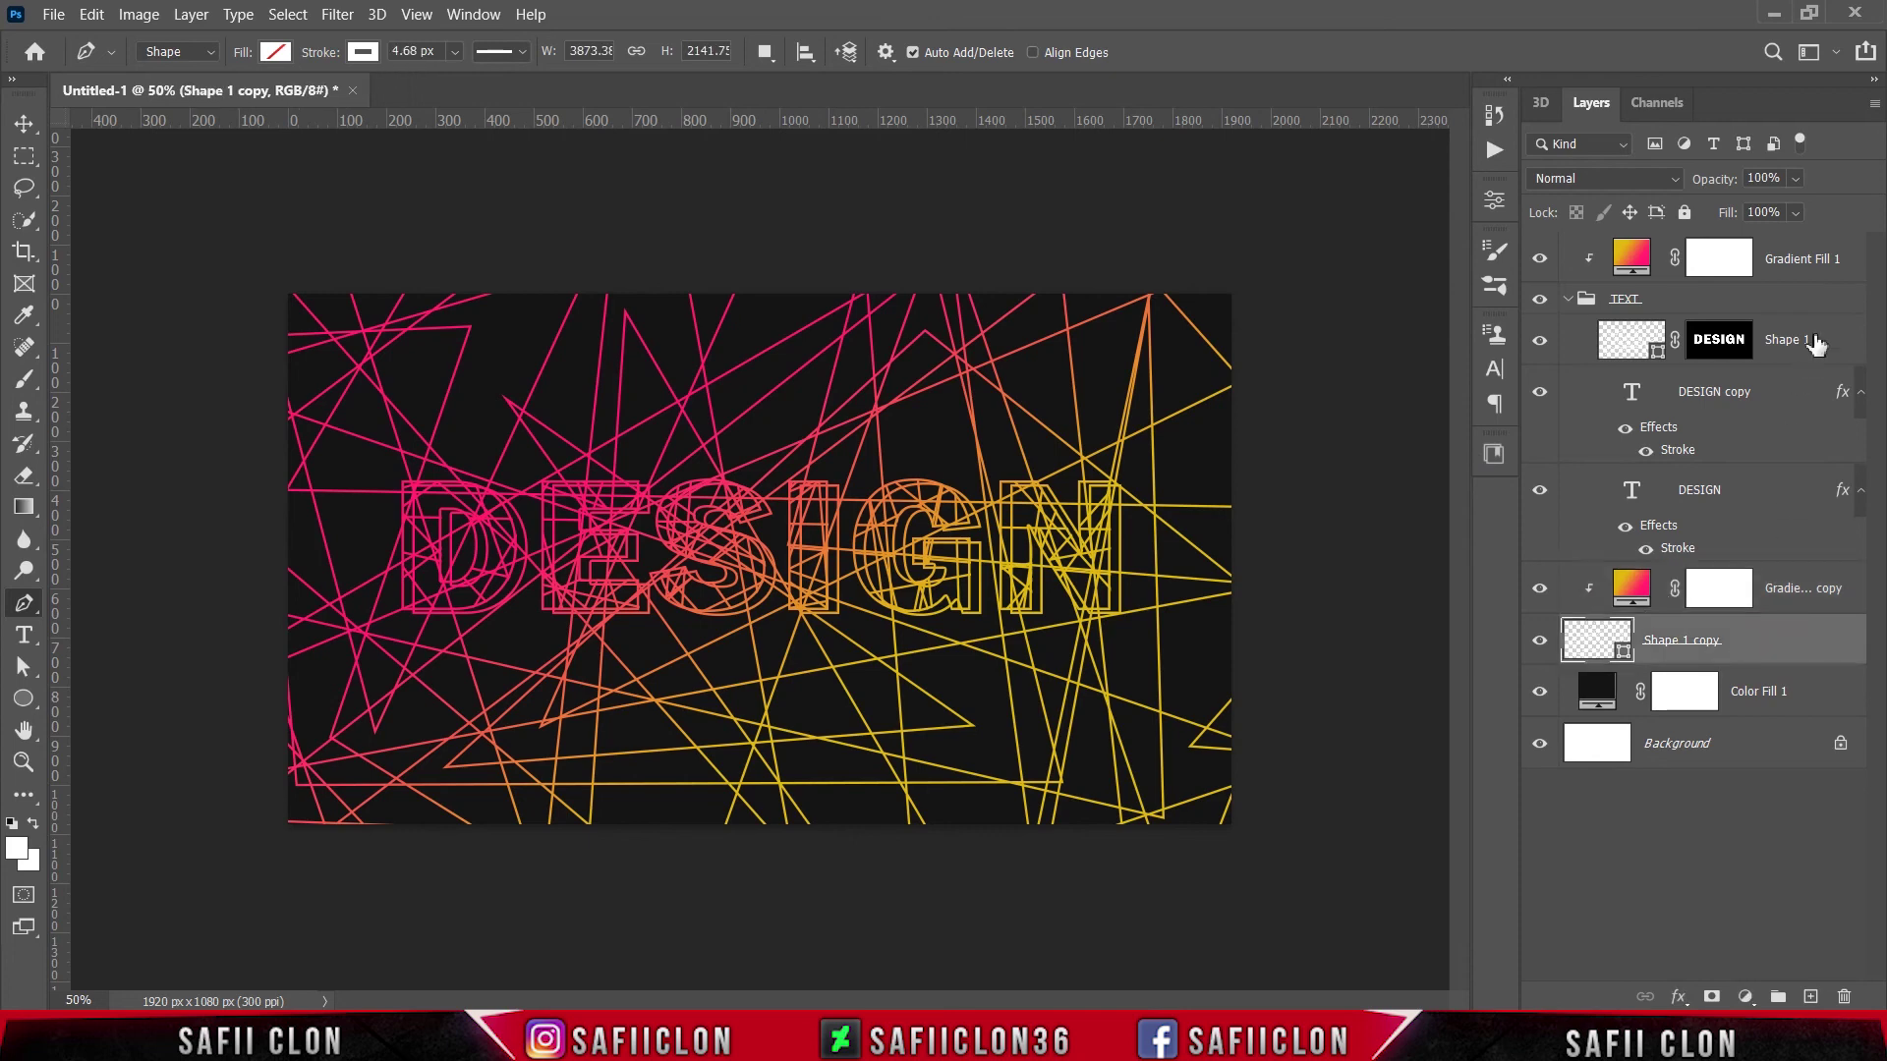
- Set Shape 1 copy to 18% opacity and collapse the TEXT group
{"action": "left_click", "coordinate": [1794, 180]}
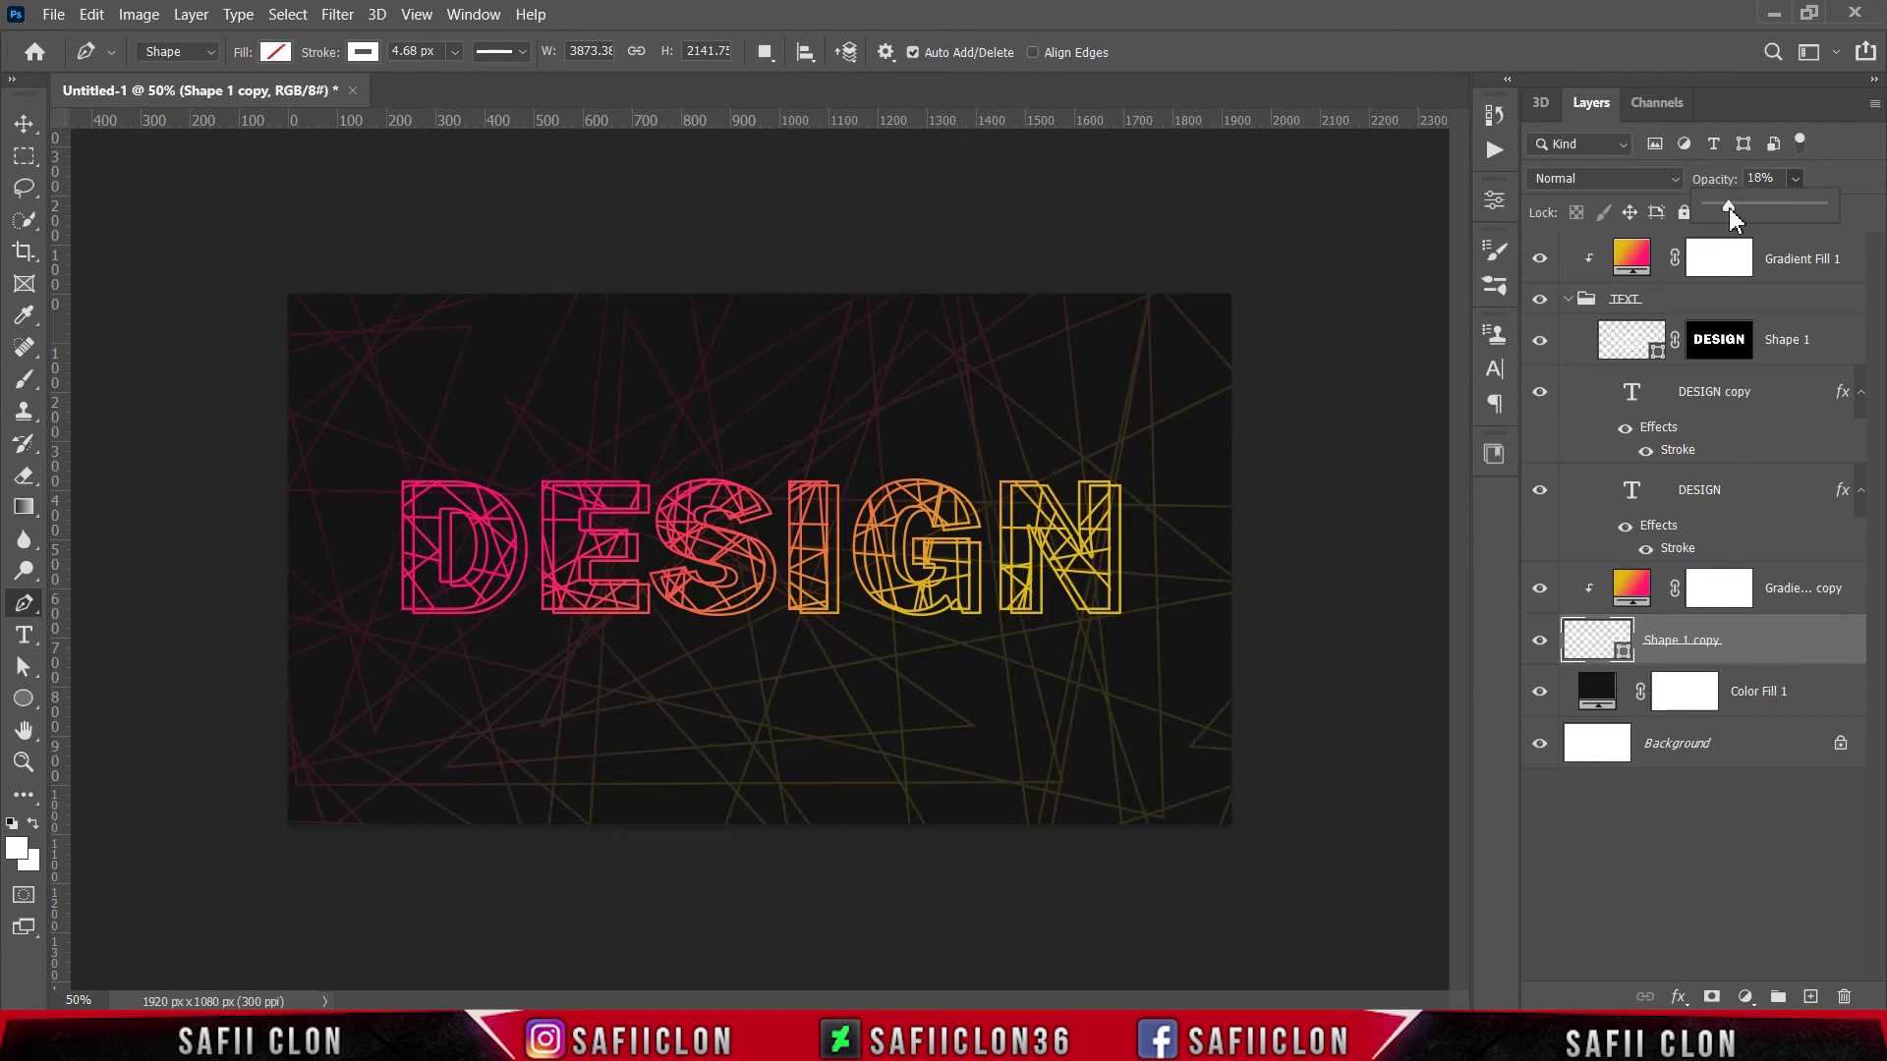
{"action": "left_click", "coordinate": [1827, 177]}
{"action": "left_click", "coordinate": [1568, 300]}
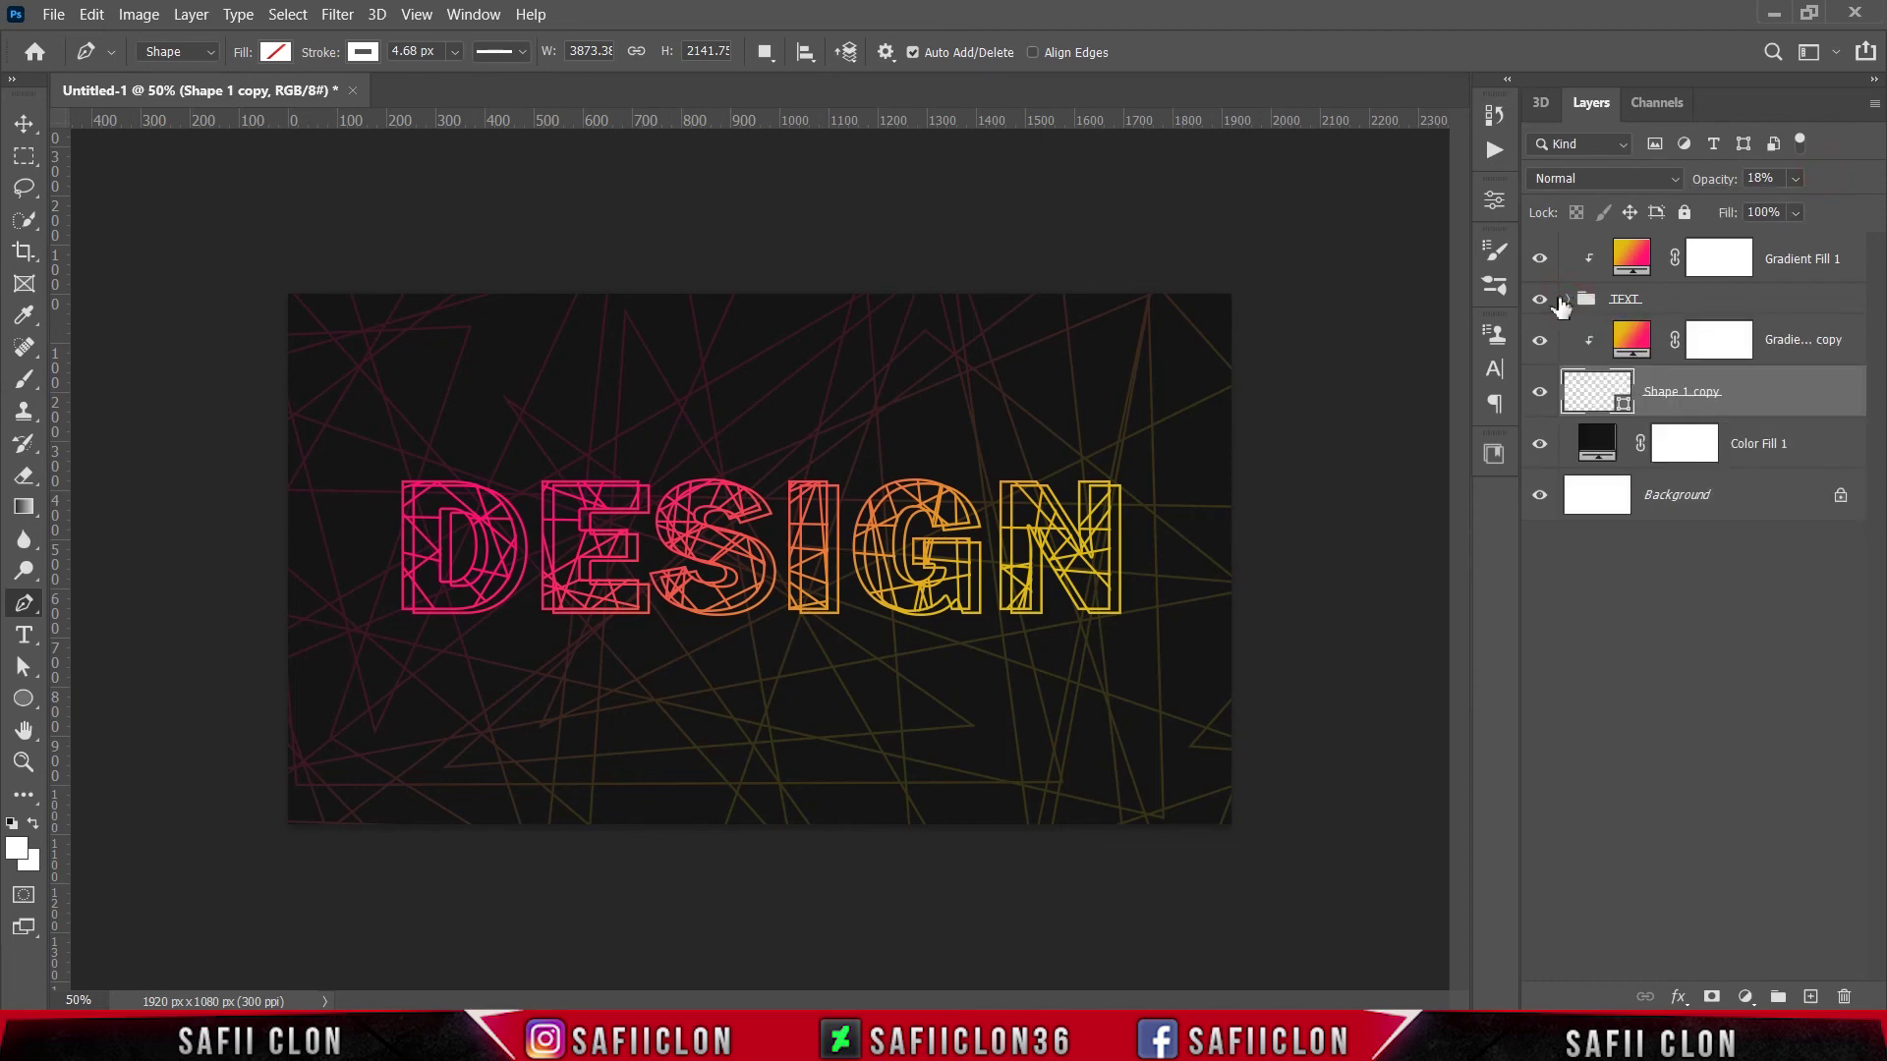
- Toggle the text, gradient, background fill and line layers' visibility to compare the dimmed lines
{"action": "left_click", "coordinate": [1541, 299]}
{"action": "left_click", "coordinate": [1540, 258]}
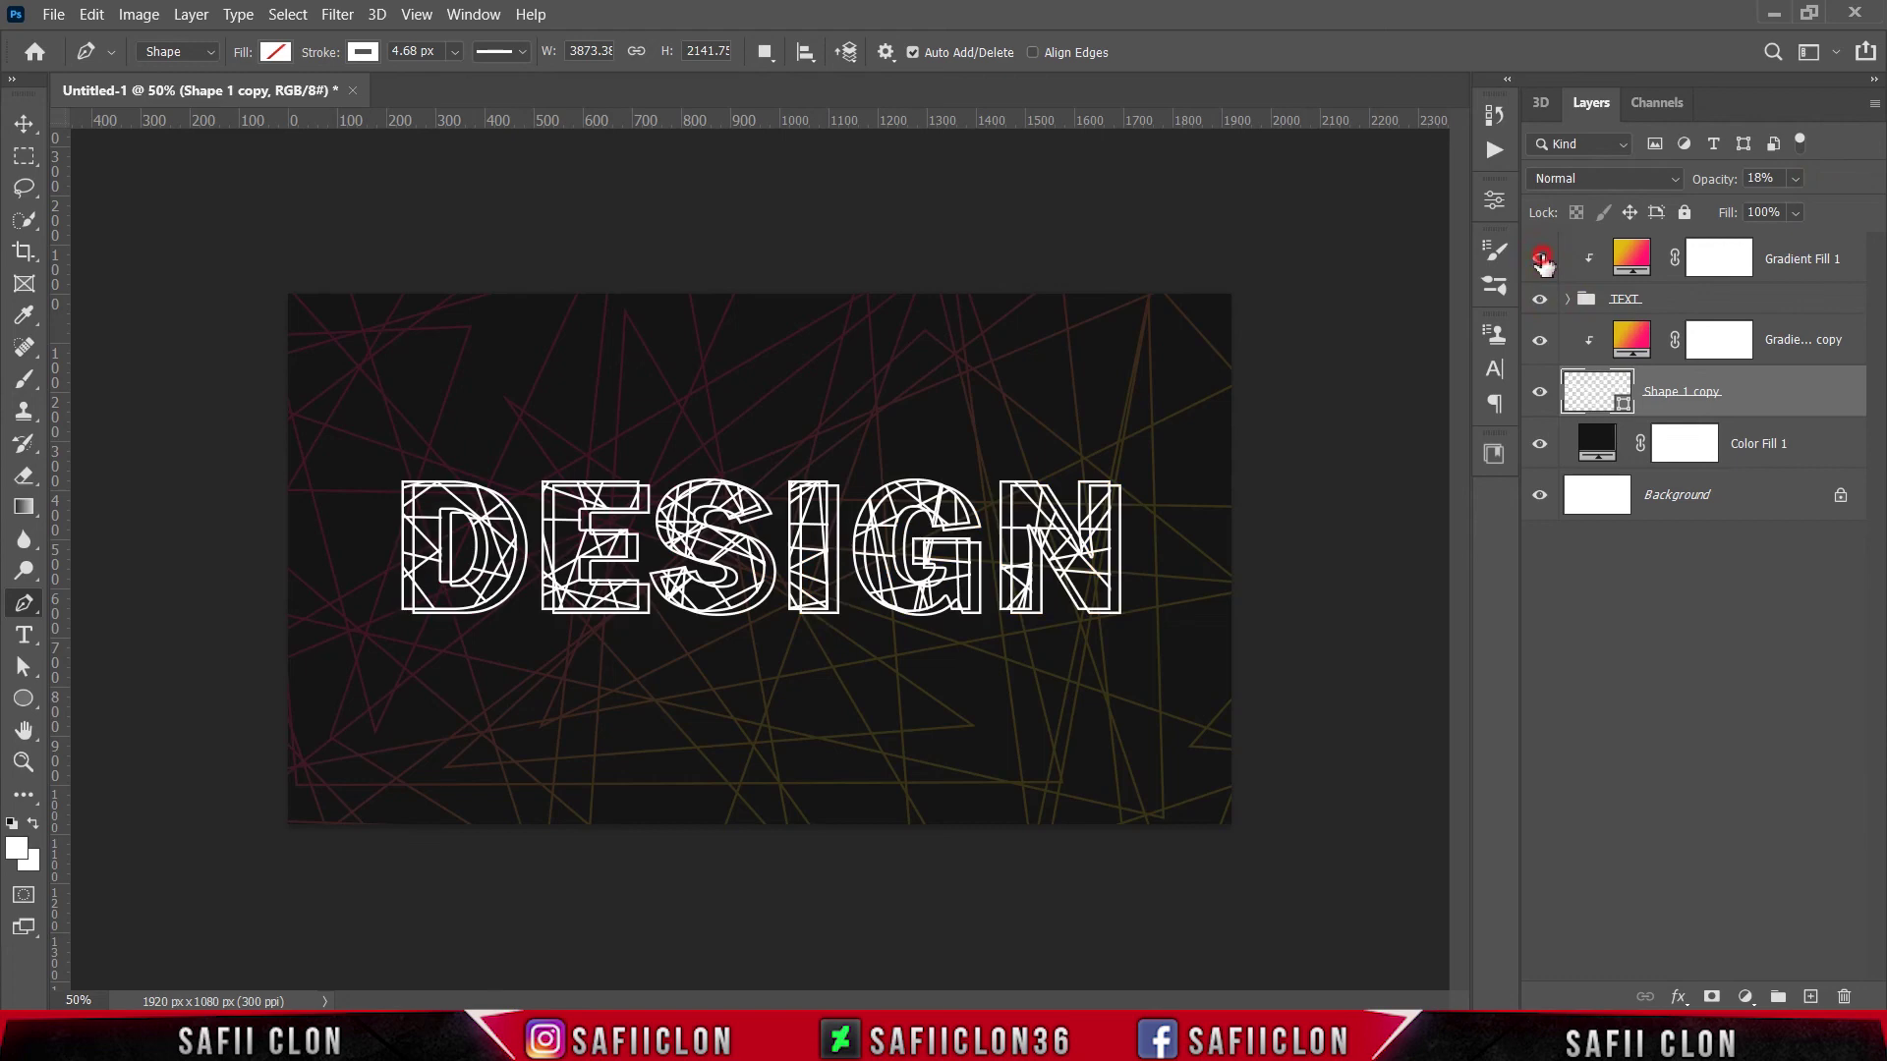
{"action": "left_click", "coordinate": [1543, 447]}
{"action": "left_click", "coordinate": [1539, 394]}
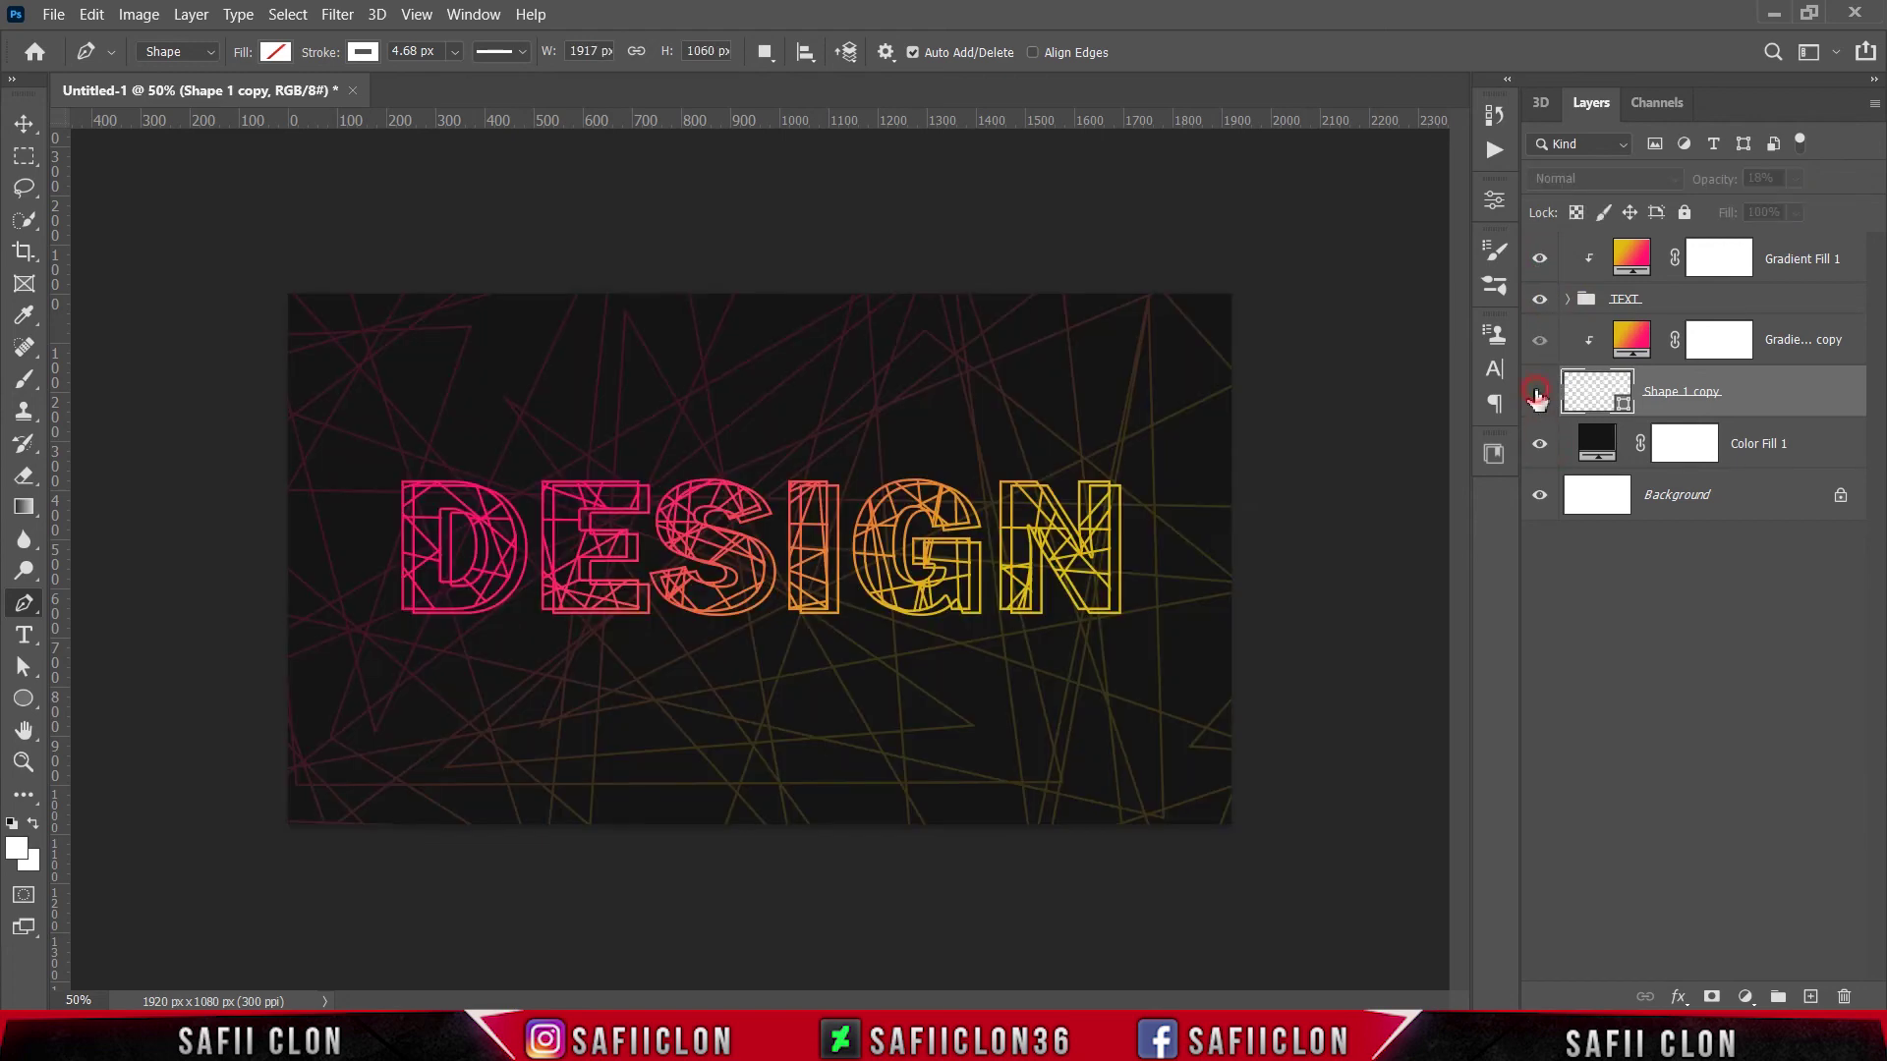
{"action": "left_click", "coordinate": [1539, 395]}
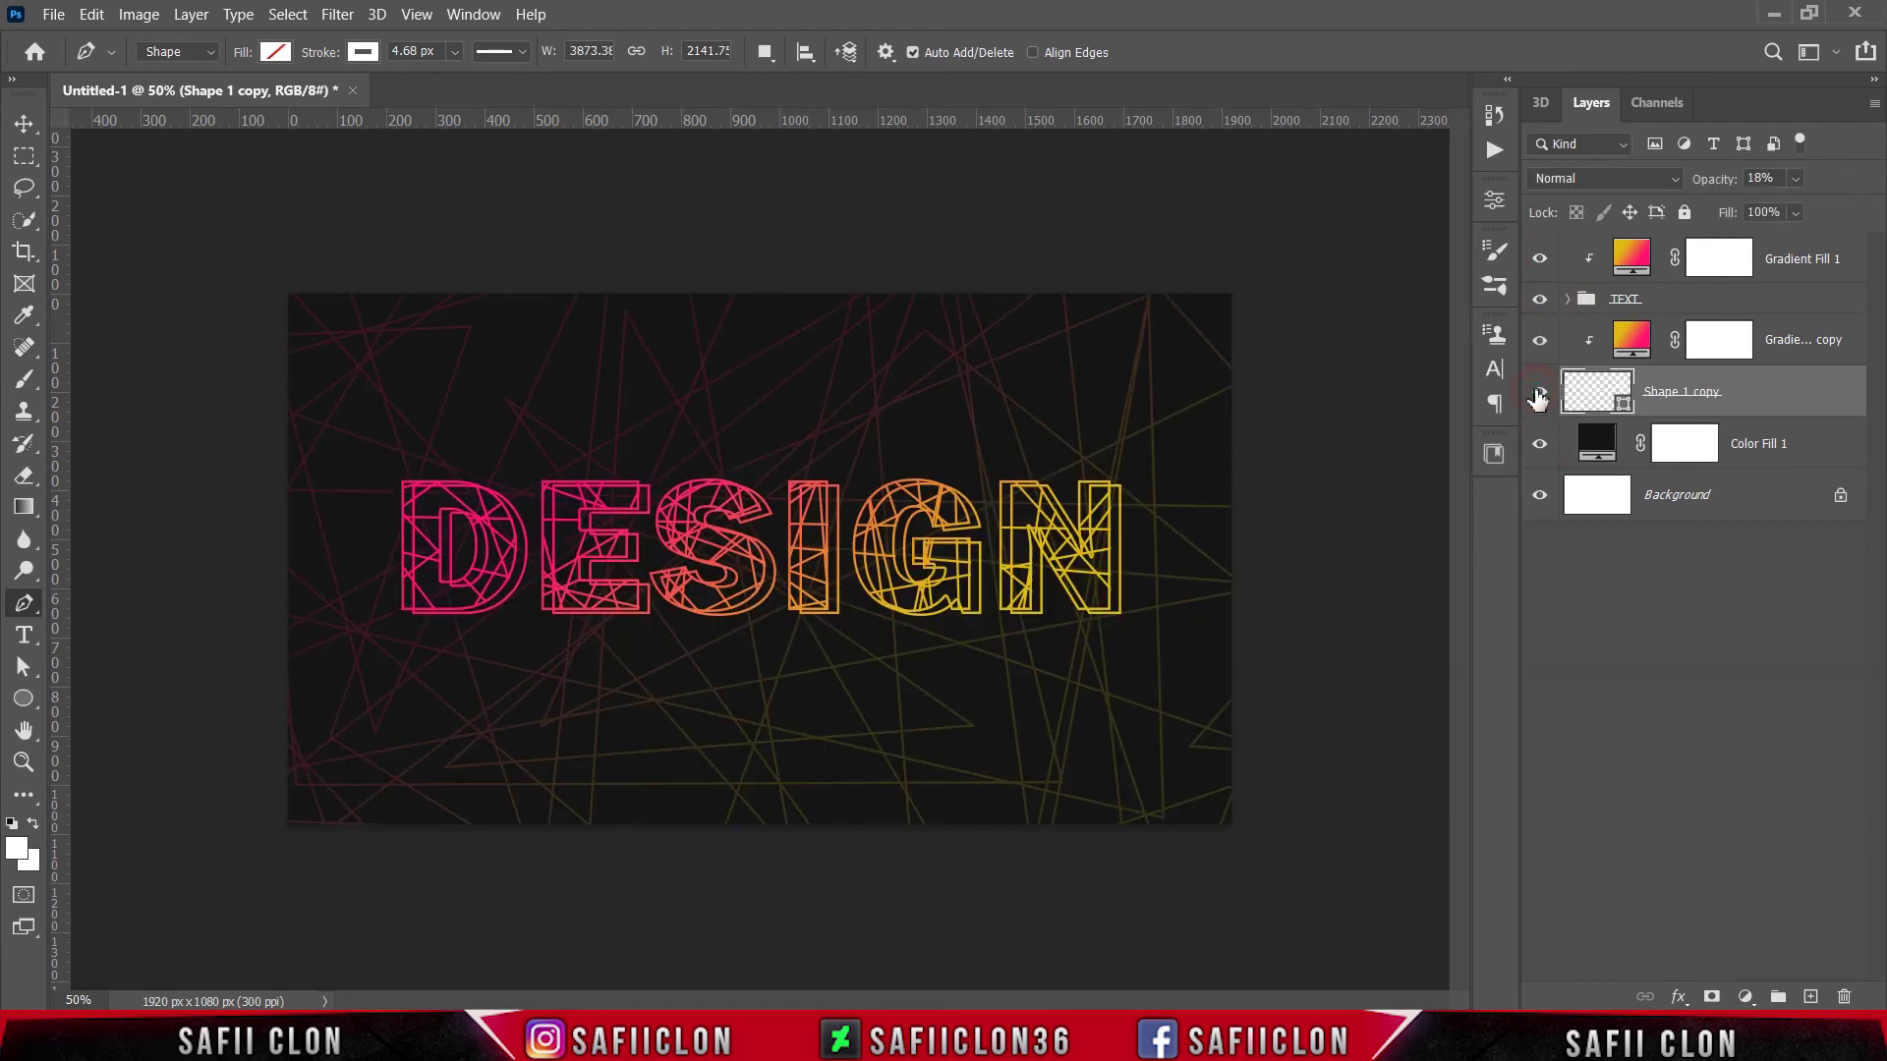
{"action": "left_click", "coordinate": [1539, 340]}
{"action": "key", "text": "ctrl+plus"}
{"action": "key", "text": "ctrl+plus"}
{"action": "key", "text": "ctrl+plus"}
{"action": "key", "text": "ctrl+minus"}
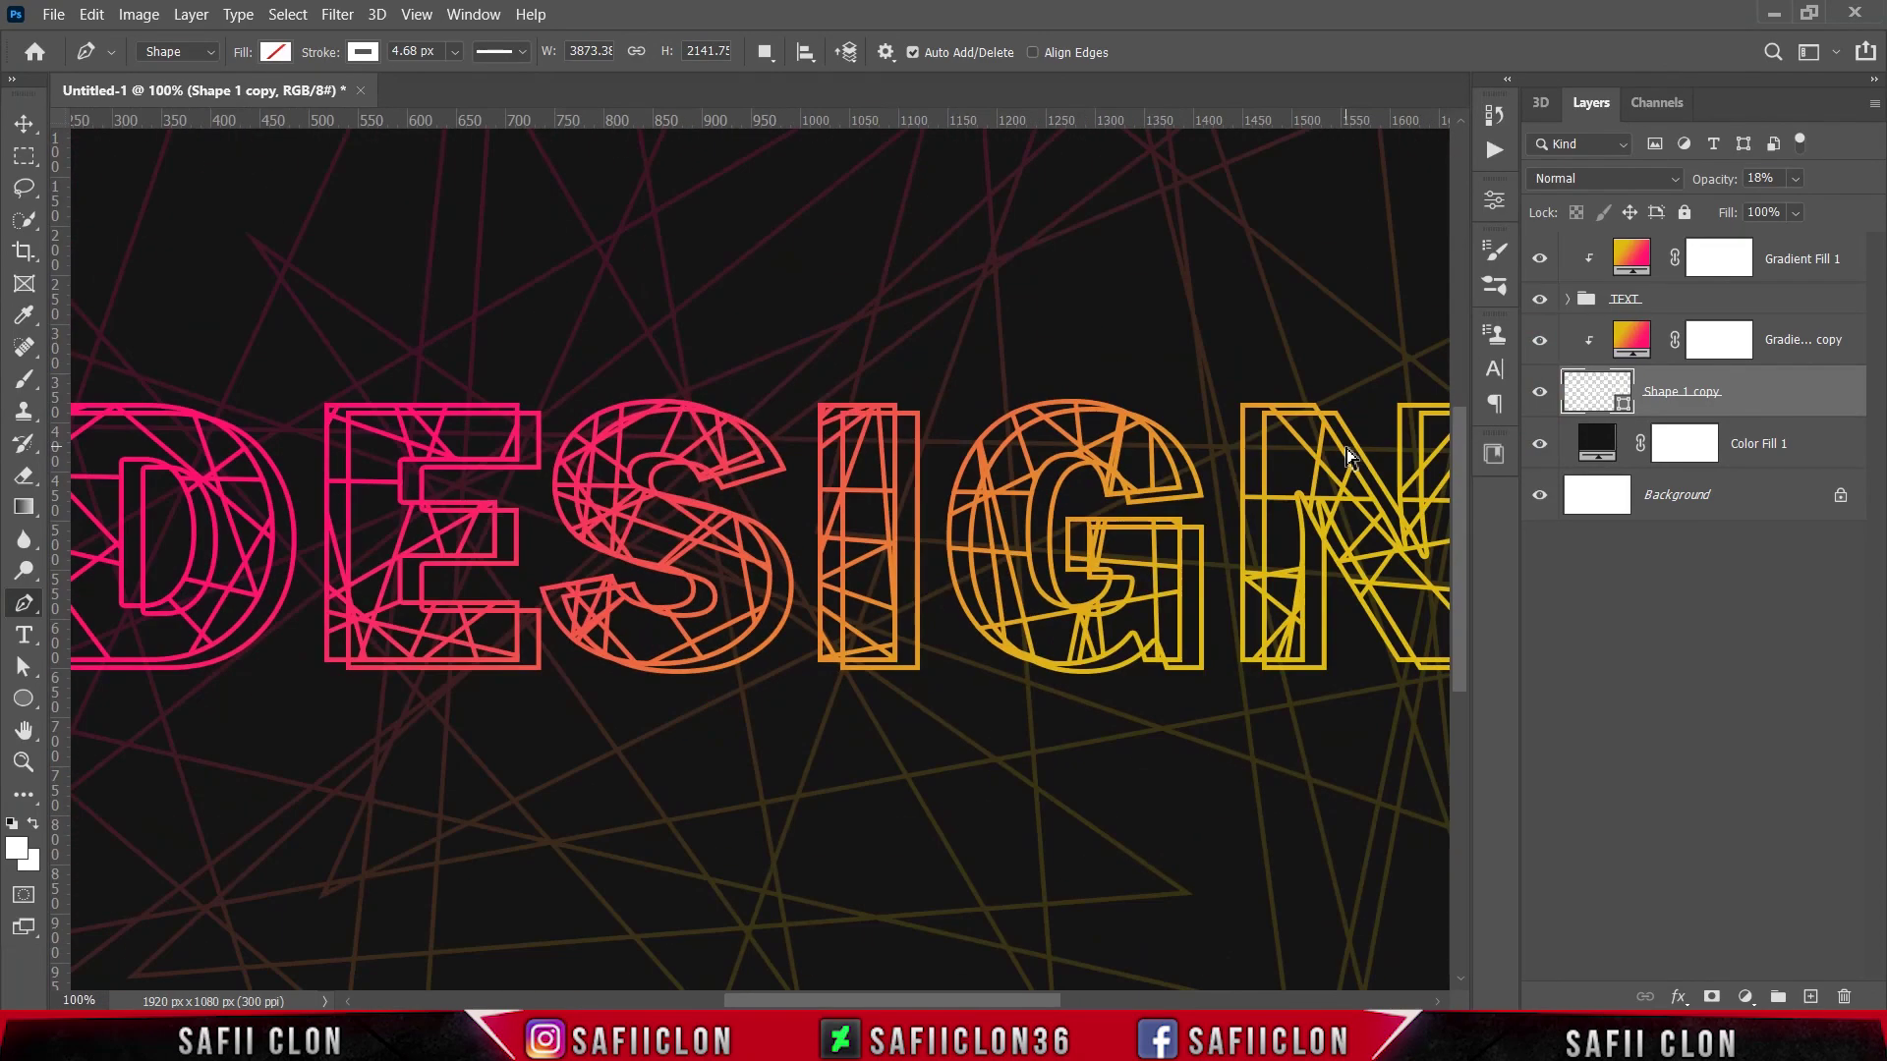
{"action": "key", "text": "ctrl+minus"}
{"action": "key", "text": "ctrl+minus"}
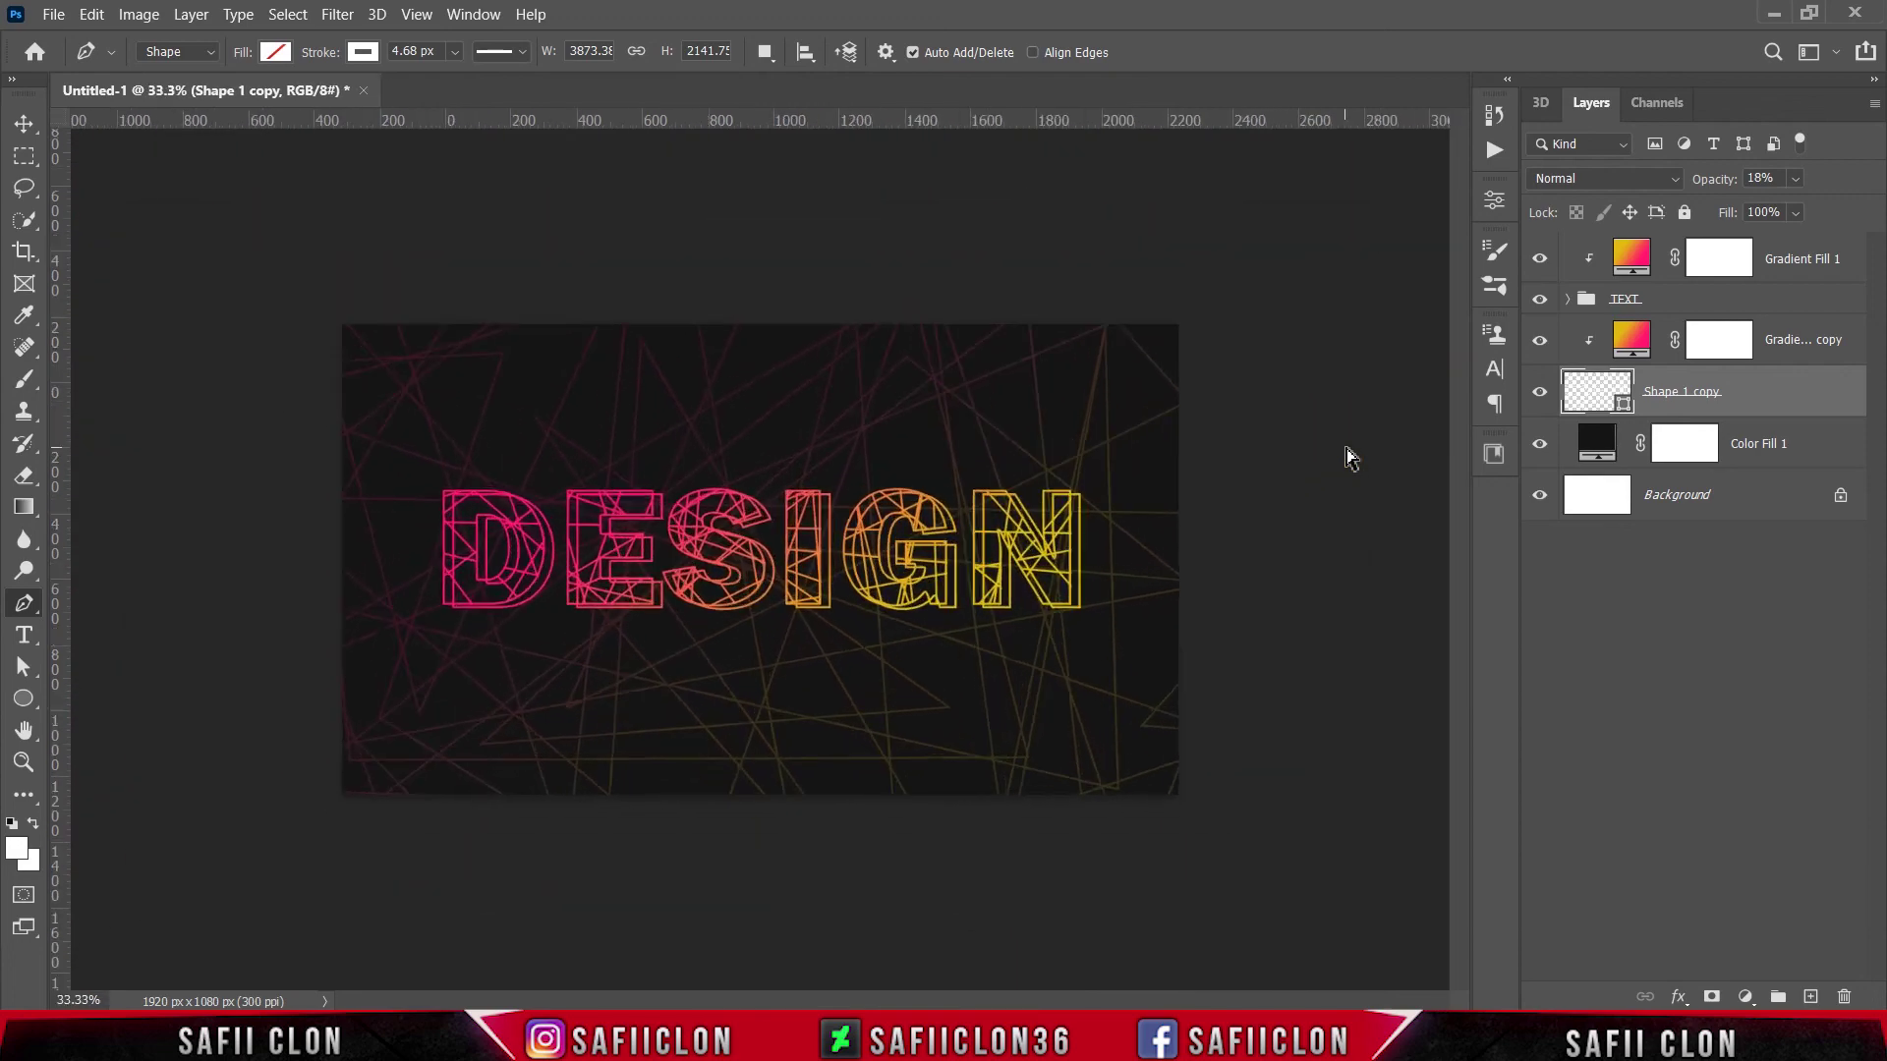
{"action": "key", "text": "ctrl+plus"}
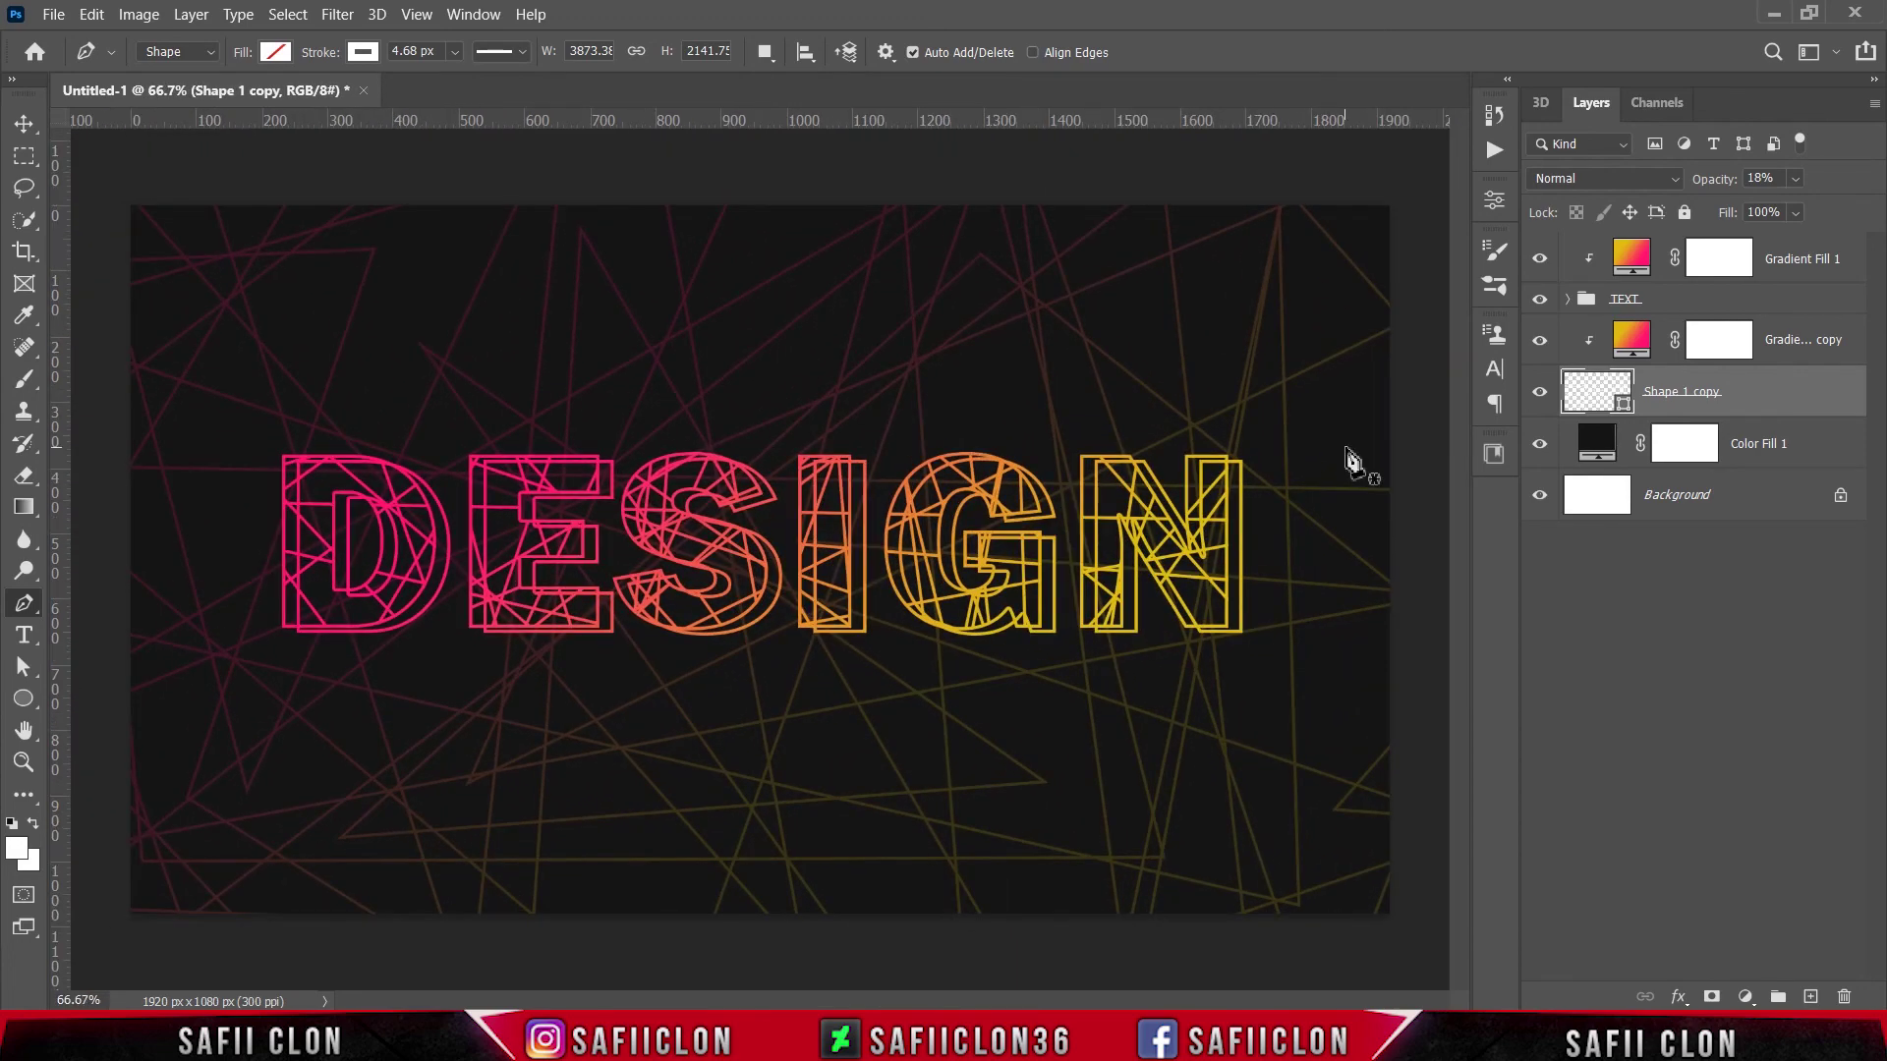